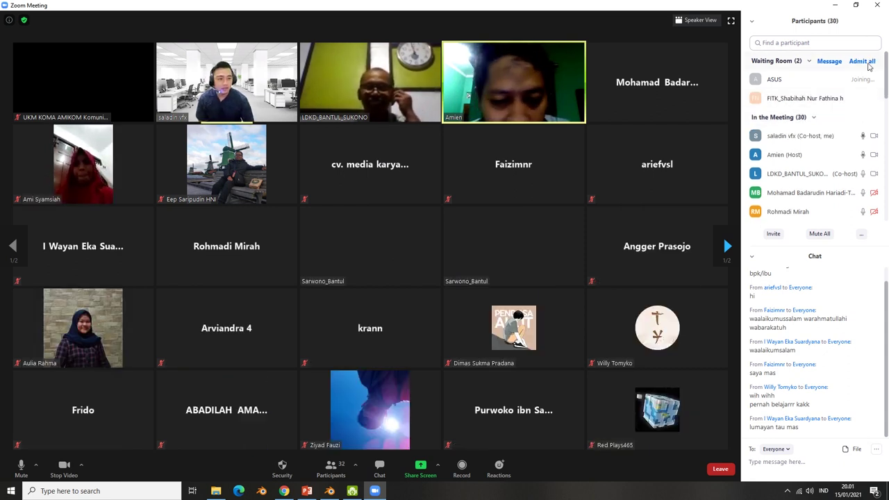
Admit all waiting-room attendees, bringing the participant count to 32, and review the participant list
click(818, 98)
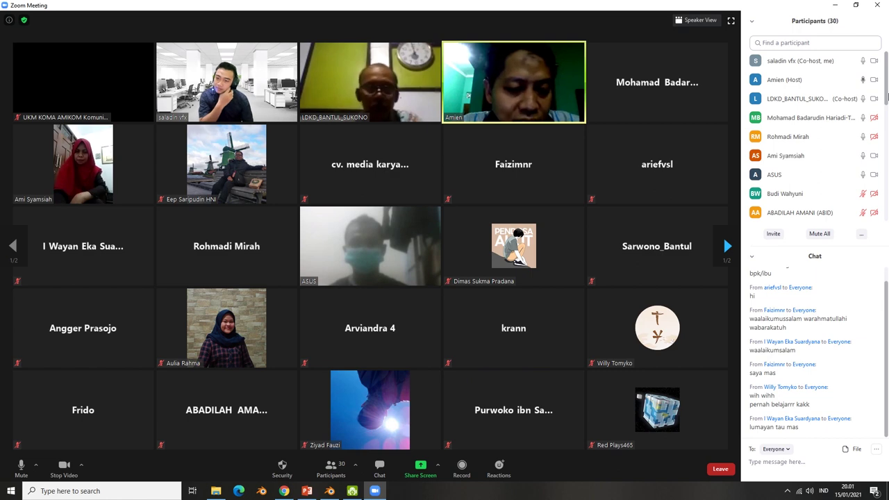
drag(887, 93, 888, 103)
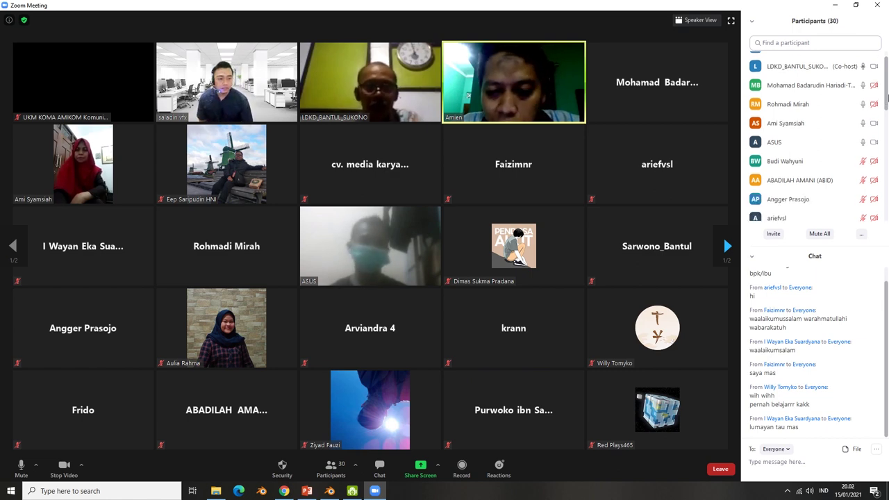
scroll(888, 102, up, 3)
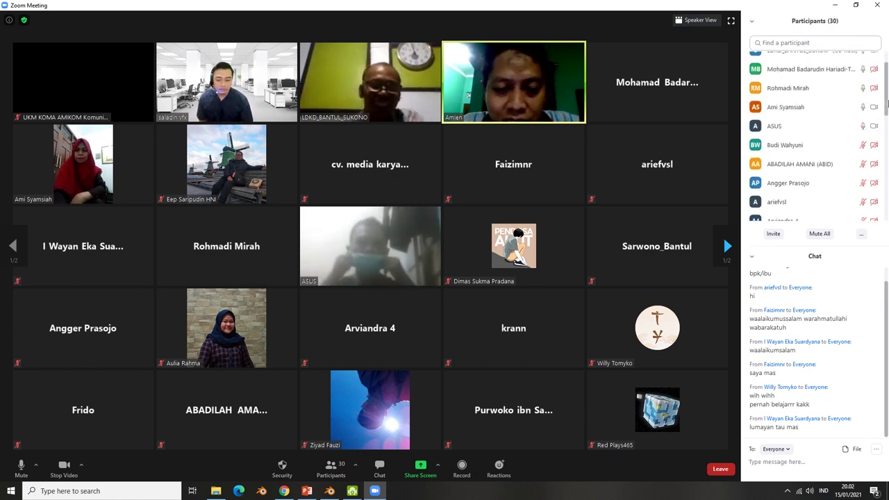
scroll(887, 103, up, 2)
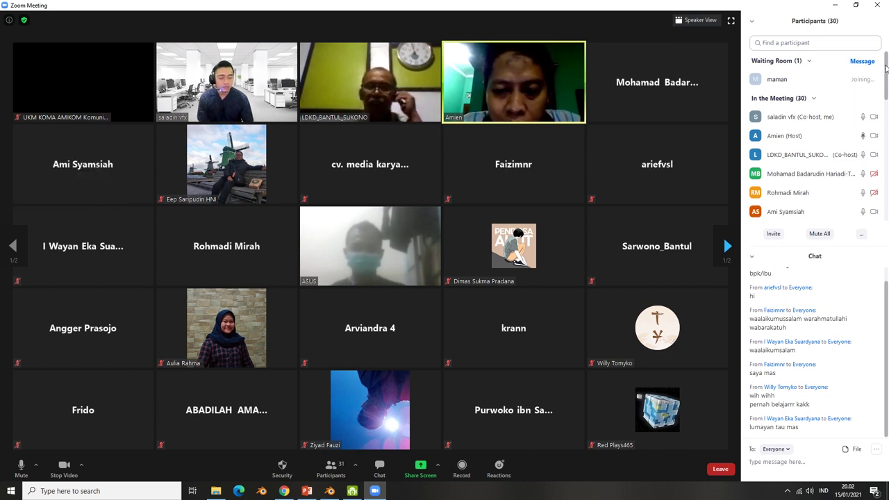
scroll(887, 93, down, 2)
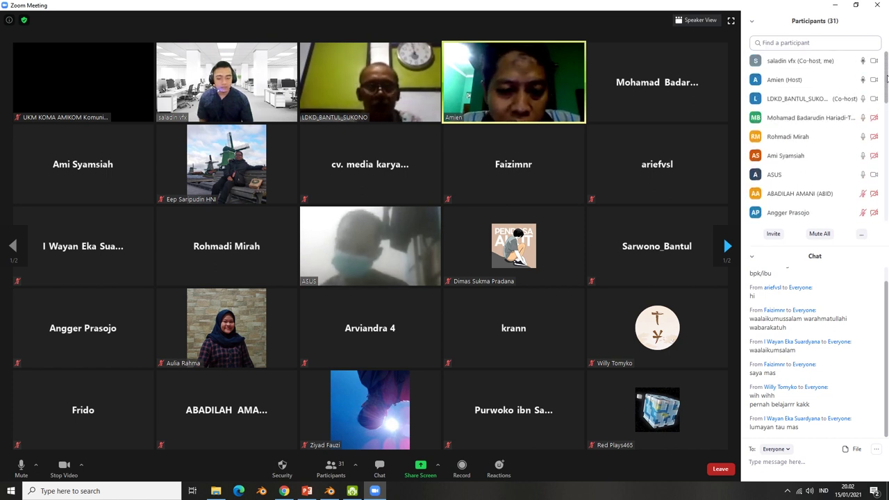
drag(886, 78, 887, 168)
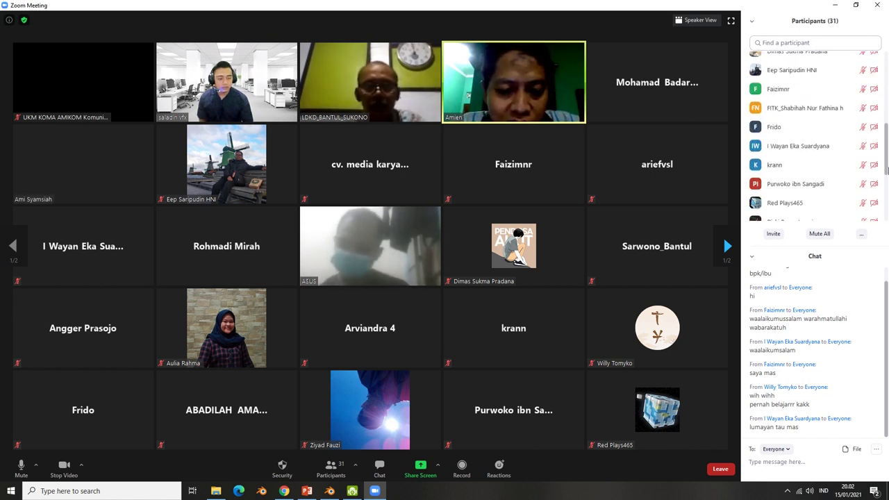
scroll(888, 170, up, 2)
scroll(888, 174, up, 2)
scroll(888, 177, up, 2)
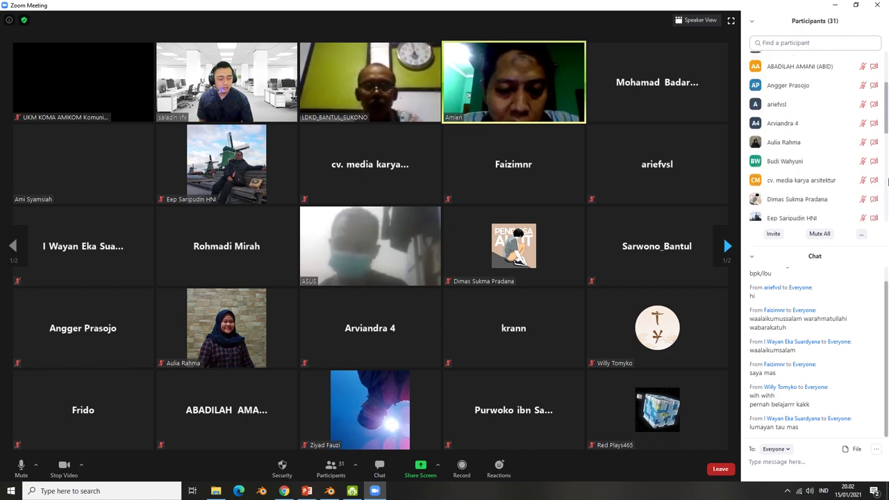
scroll(888, 181, up, 2)
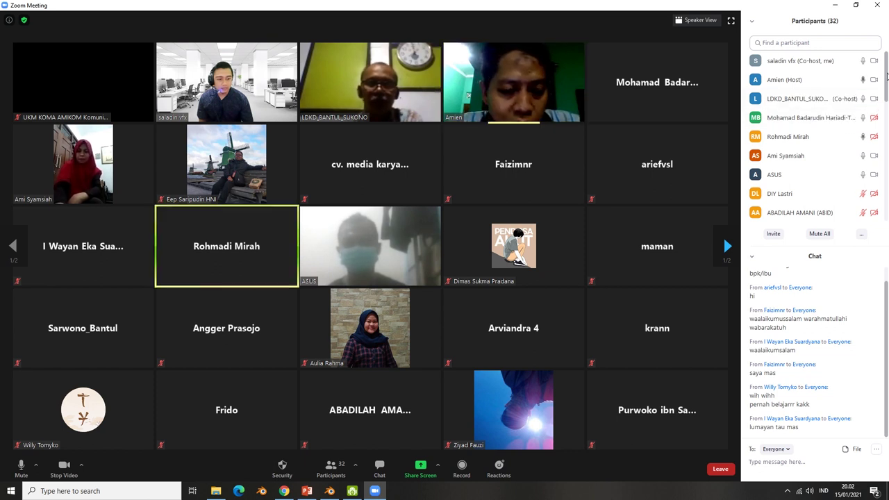
Admit both waiting guests with Admit all
mouse_move(887, 75)
mouse_down()
mouse_move(888, 175)
mouse_move(887, 85)
mouse_up()
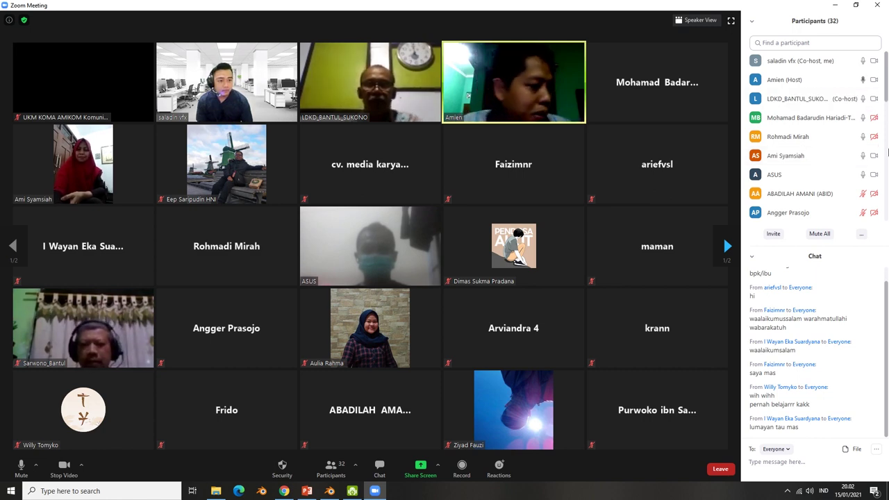
scroll(887, 96, down, 1)
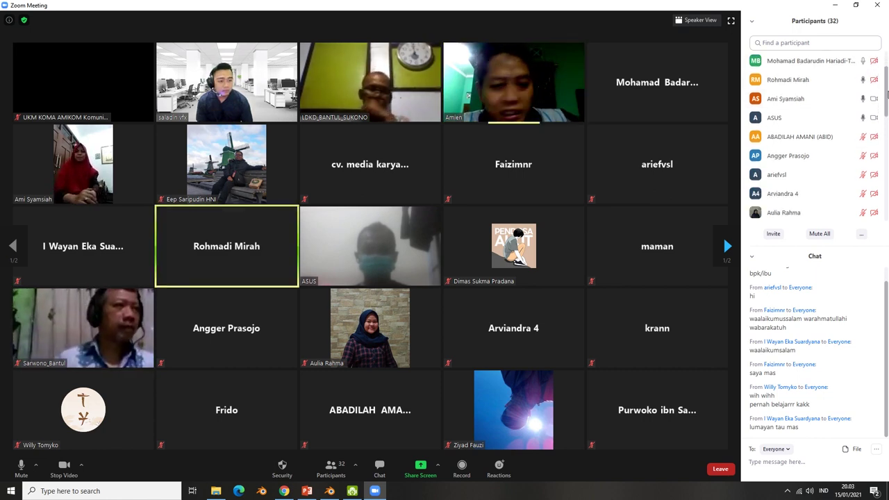
scroll(887, 96, up, 1)
scroll(887, 98, down, 4)
scroll(888, 101, up, 3)
scroll(888, 105, up, 1)
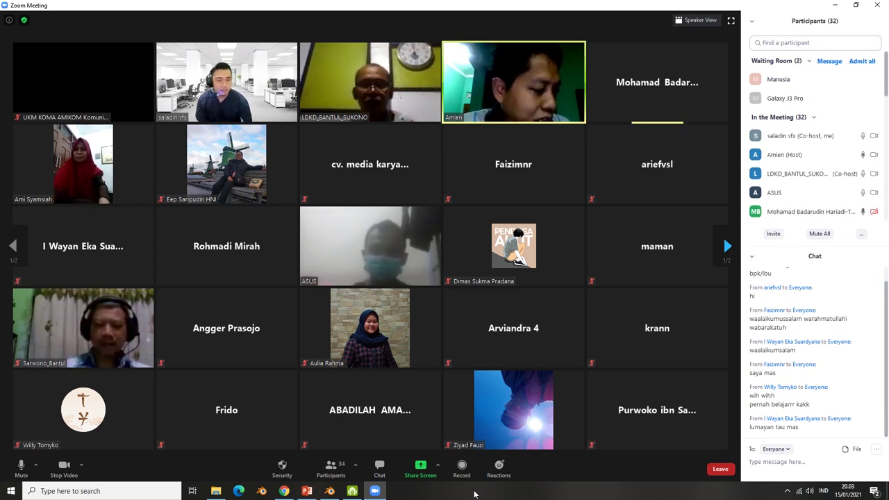
click(862, 61)
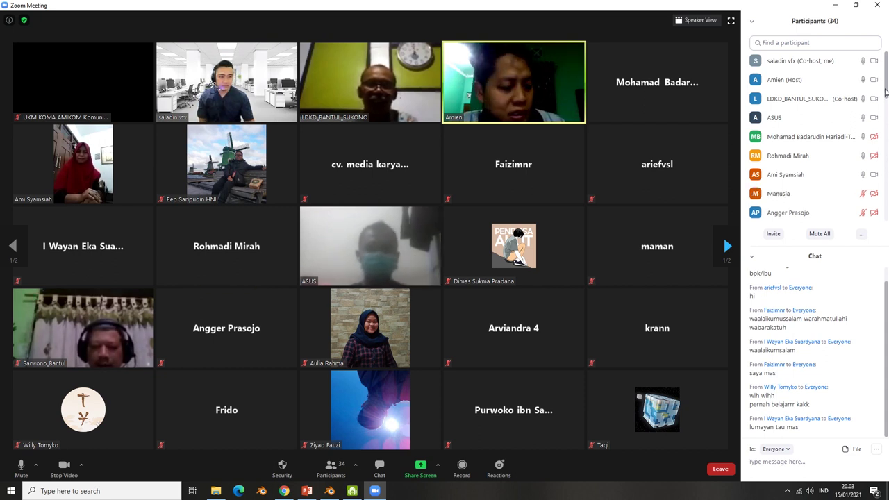
Admit the next guest who arrives in the waiting room
scroll(885, 97, down, 1)
scroll(885, 97, down, 2)
scroll(885, 98, up, 3)
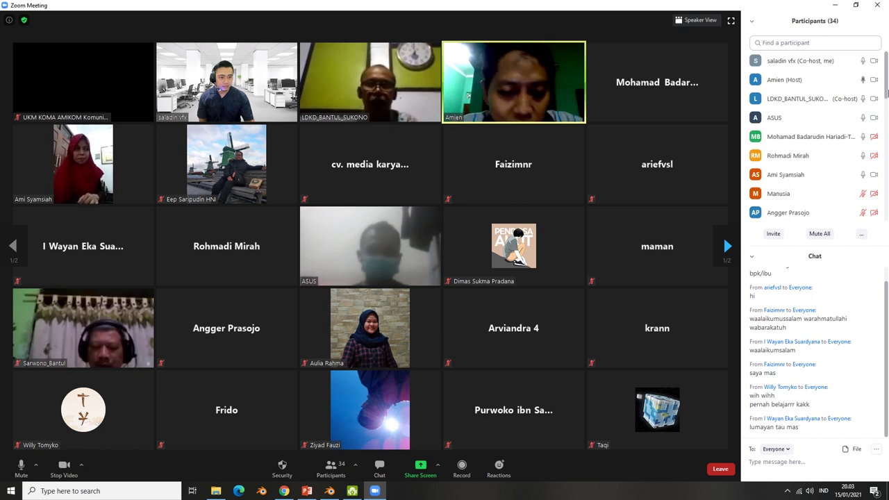
scroll(888, 92, down, 2)
scroll(888, 93, up, 3)
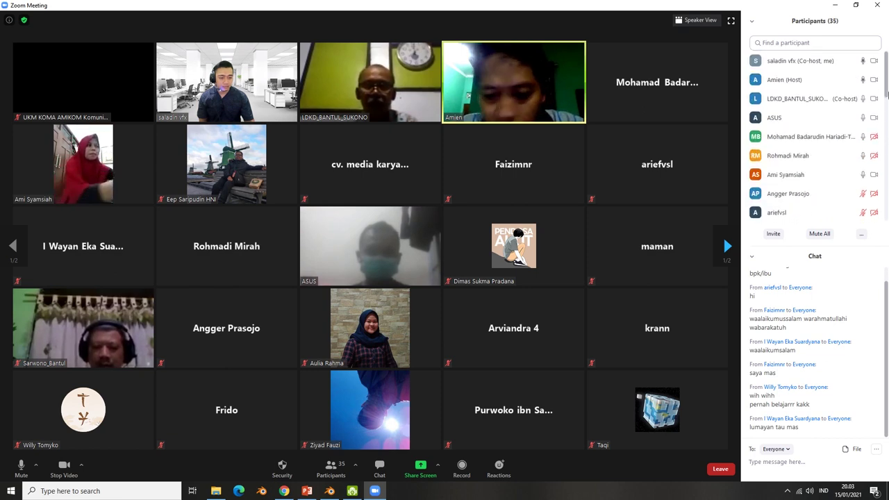
scroll(888, 92, down, 3)
scroll(887, 97, up, 3)
scroll(887, 84, down, 3)
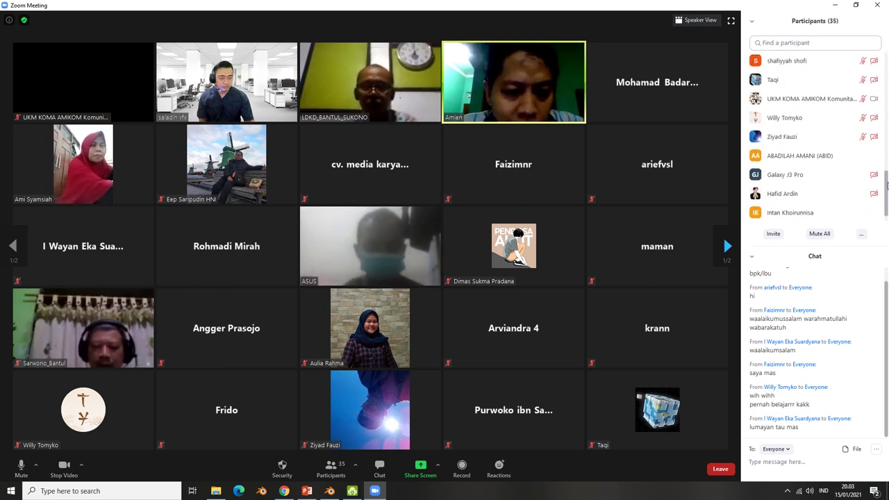
scroll(886, 64, up, 3)
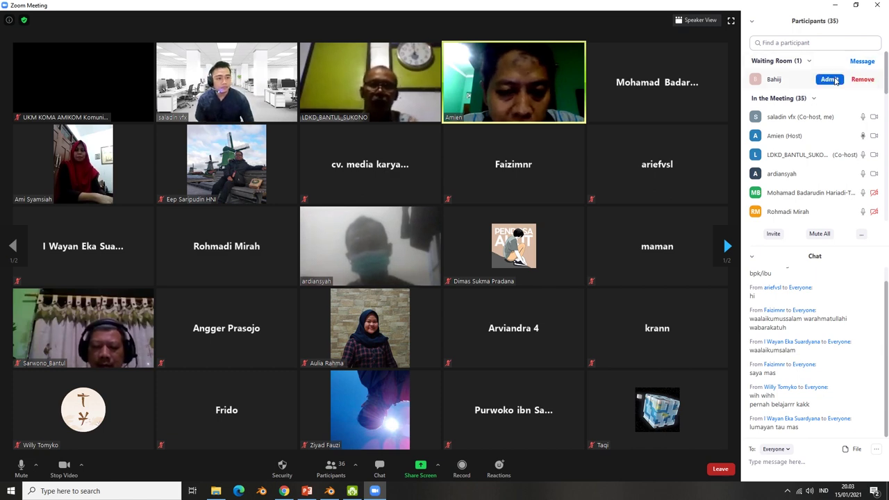
click(836, 80)
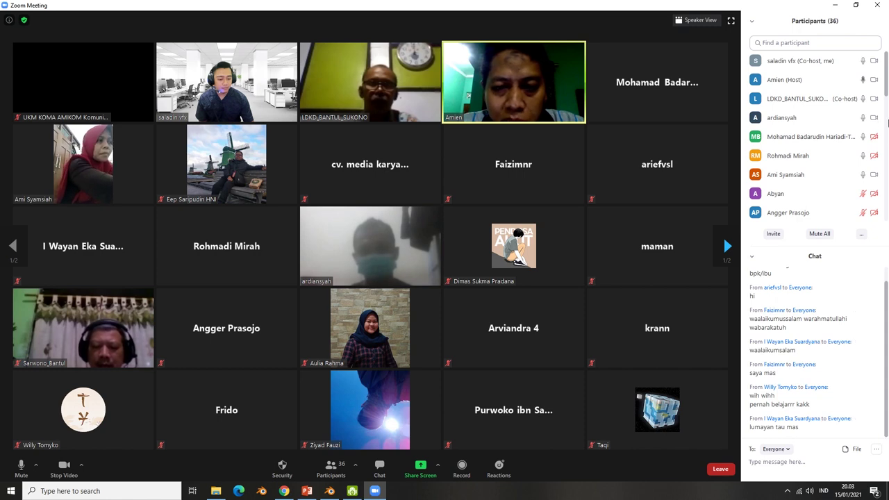
scroll(820, 80, down, 2)
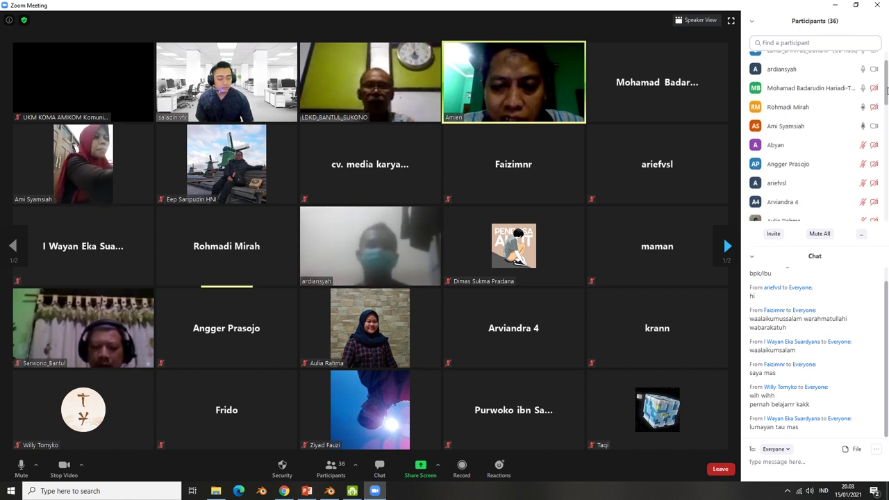
scroll(820, 80, up, 2)
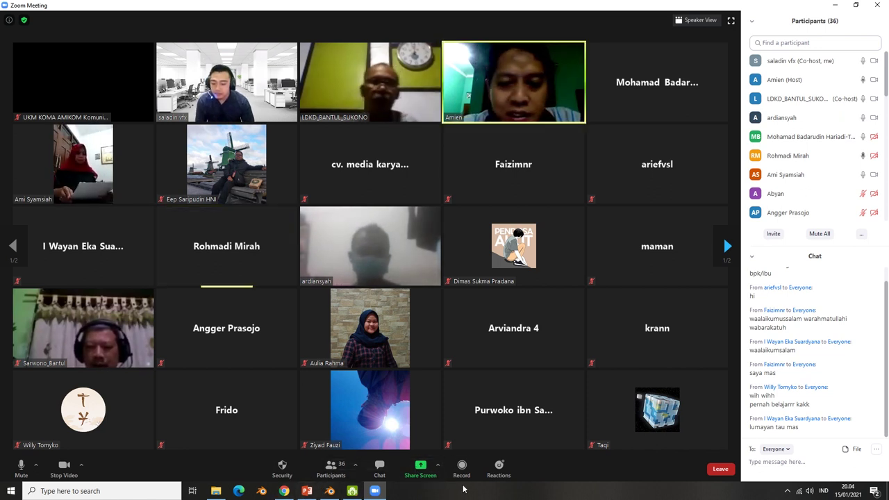
Share the 3D CLASS Batch#1 PowerPoint window with the meeting and resume its full-screen slide show
click(422, 471)
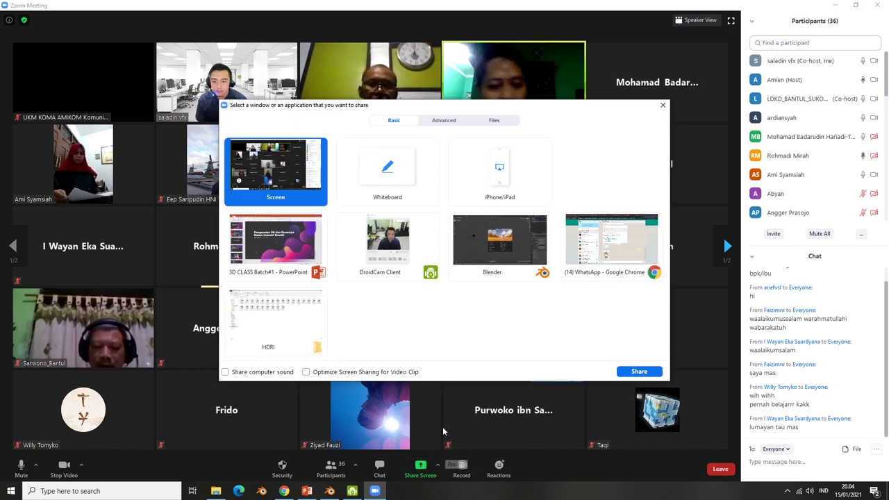
click(306, 491)
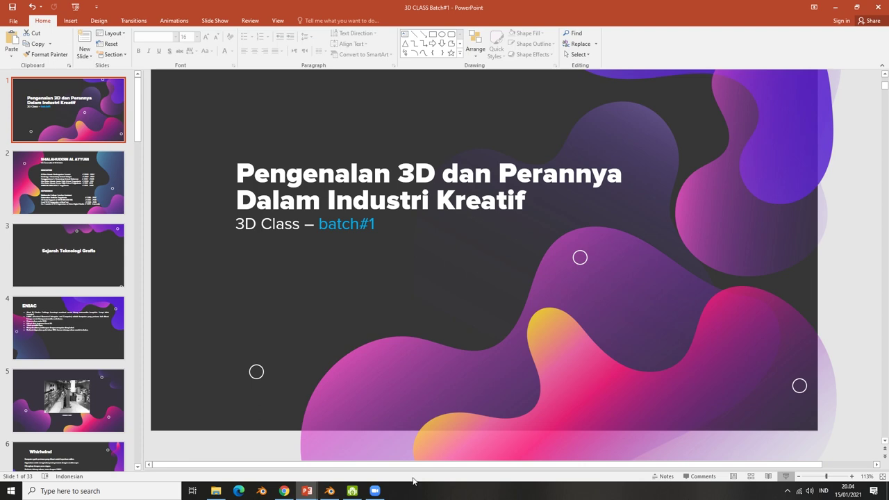
key(F5)
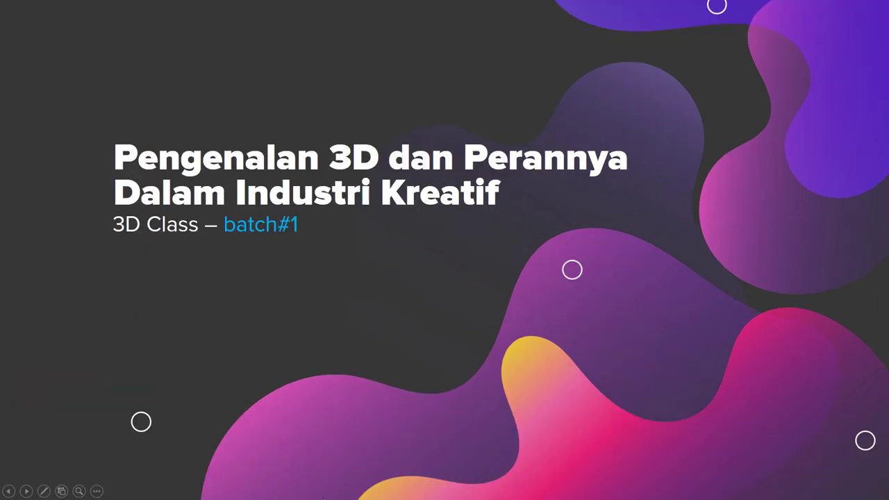
key(super)
click(375, 491)
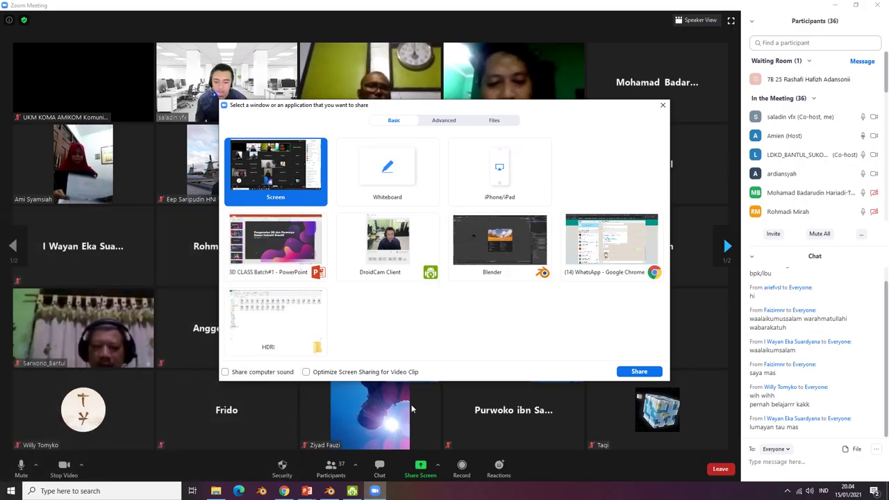
click(276, 243)
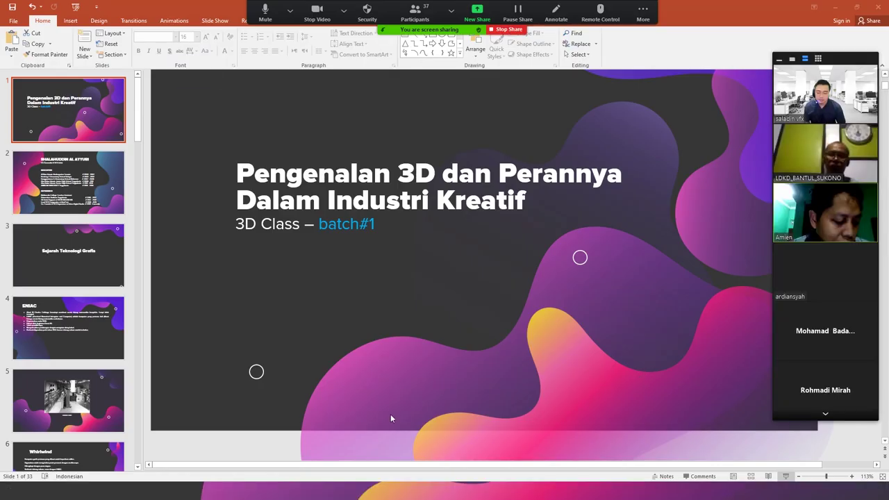
click(786, 477)
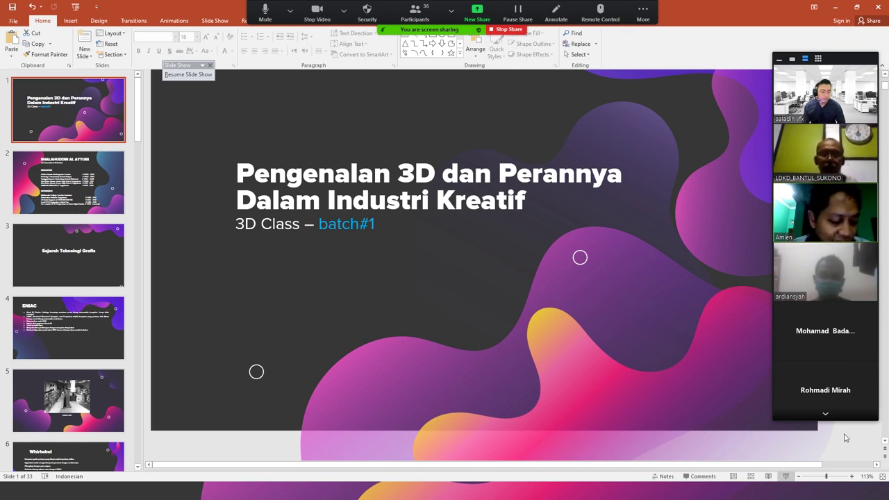
click(788, 477)
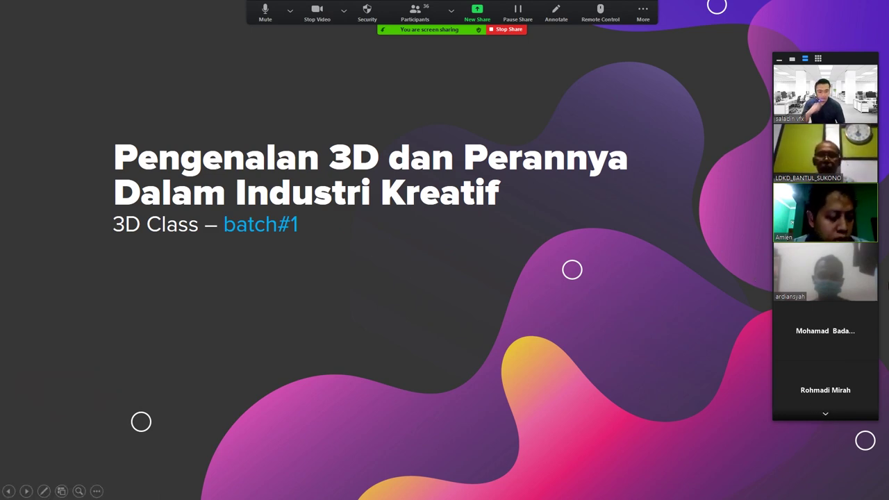
mouse_move(826, 94)
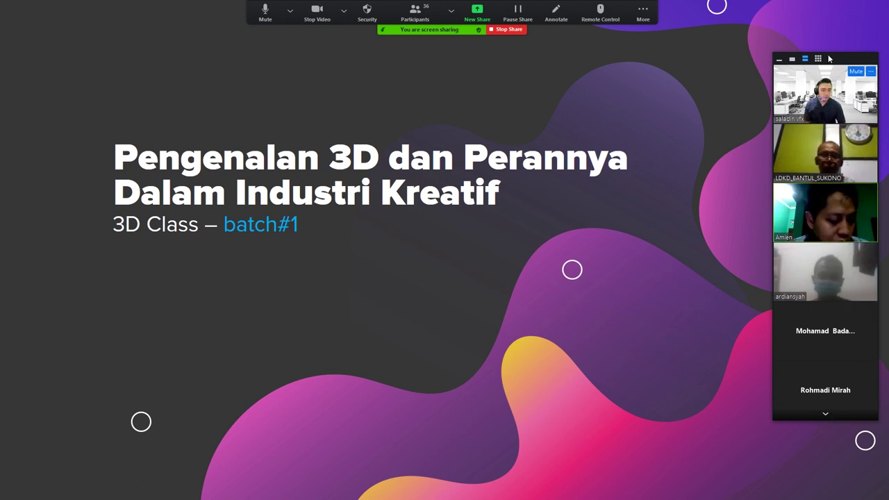
Switch participant videos to gallery view, then back to a single column
click(822, 59)
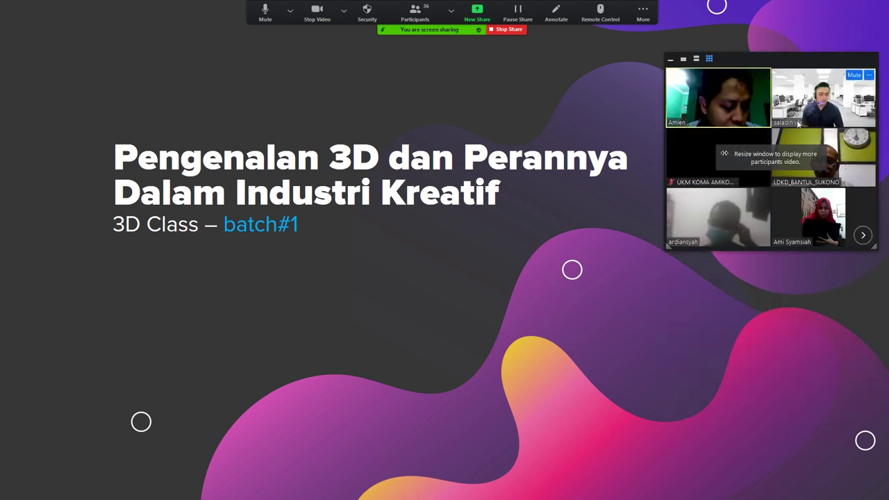
click(695, 60)
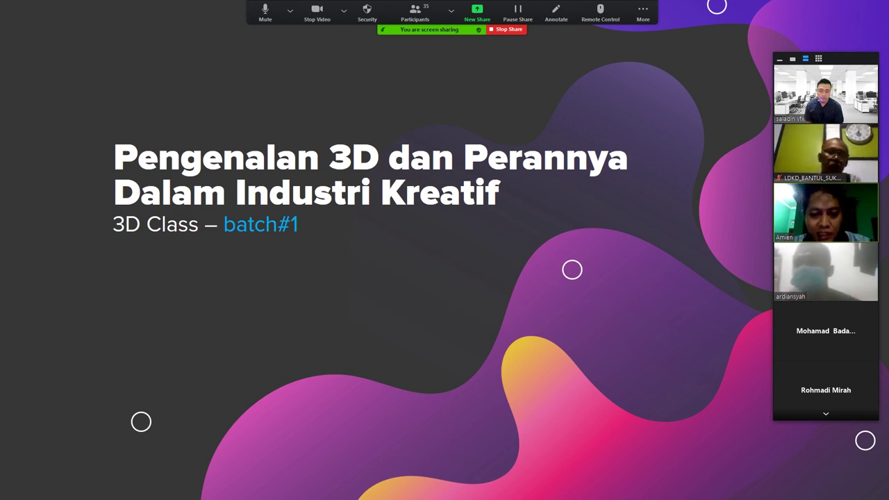
Let the waiting attendee into the meeting
click(343, 10)
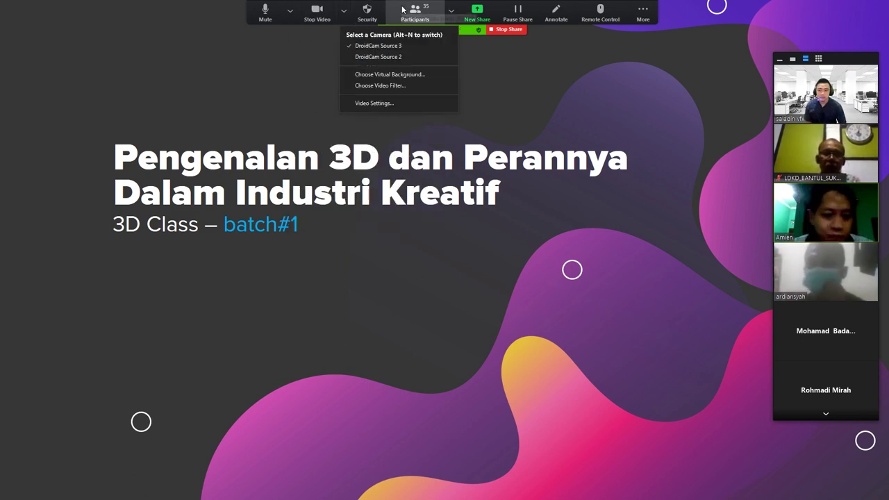
click(403, 9)
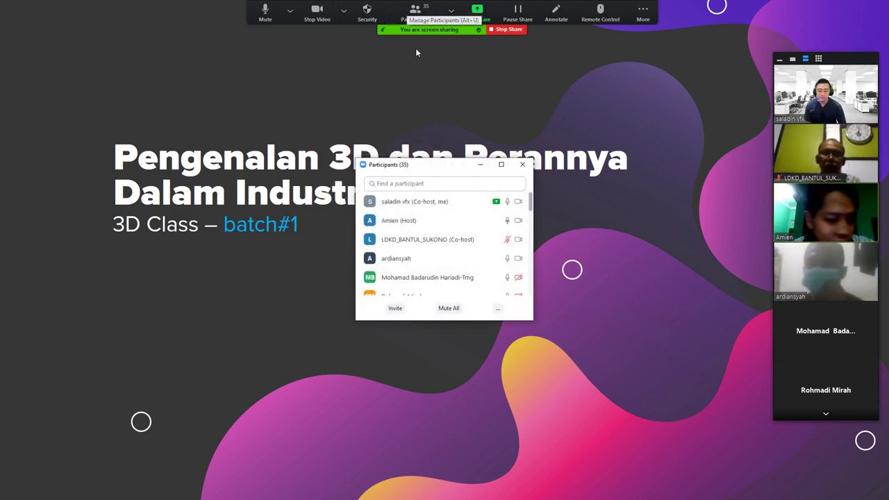
click(522, 165)
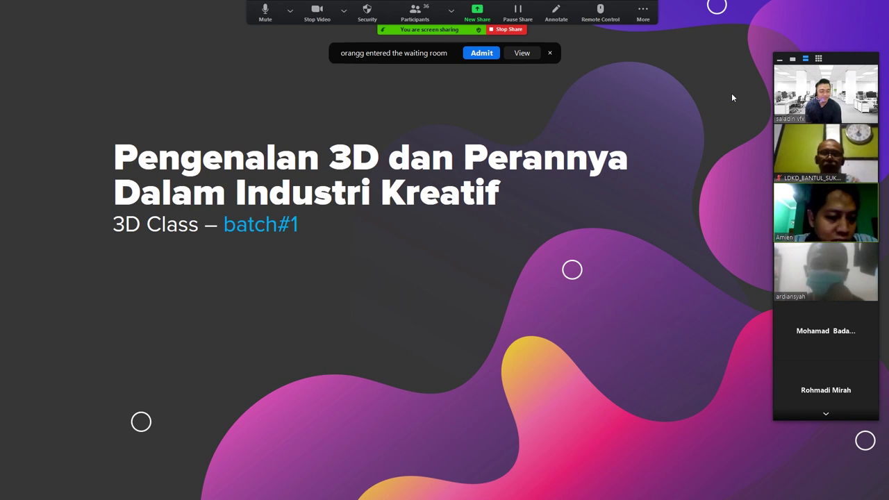
click(481, 54)
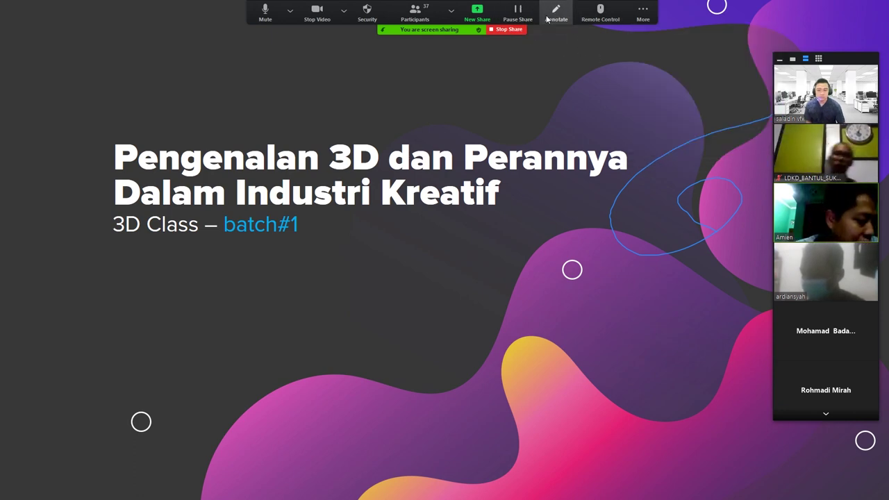
Erase the two blue ellipses from the shared slide with the annotation Eraser
click(634, 24)
click(635, 25)
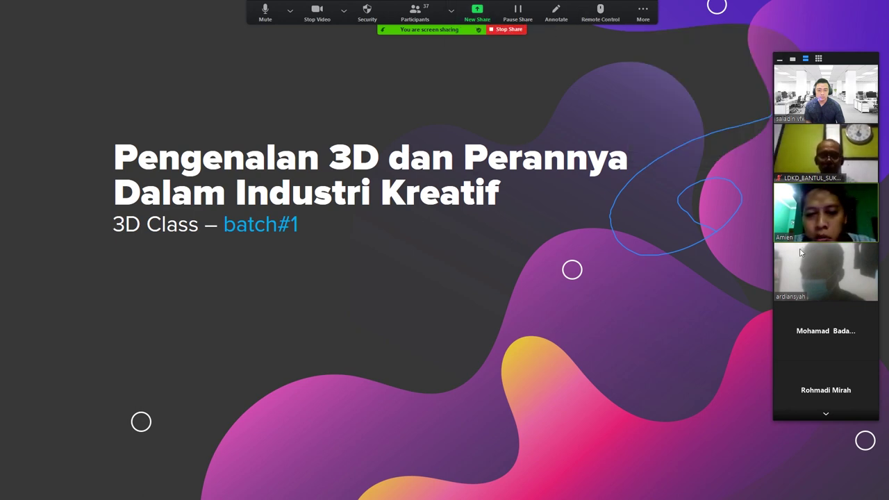
click(556, 14)
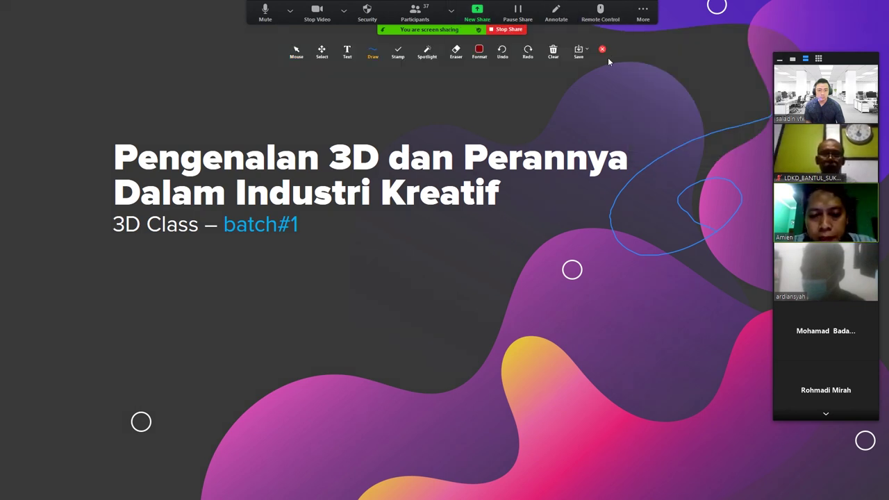
click(373, 51)
click(456, 50)
click(479, 50)
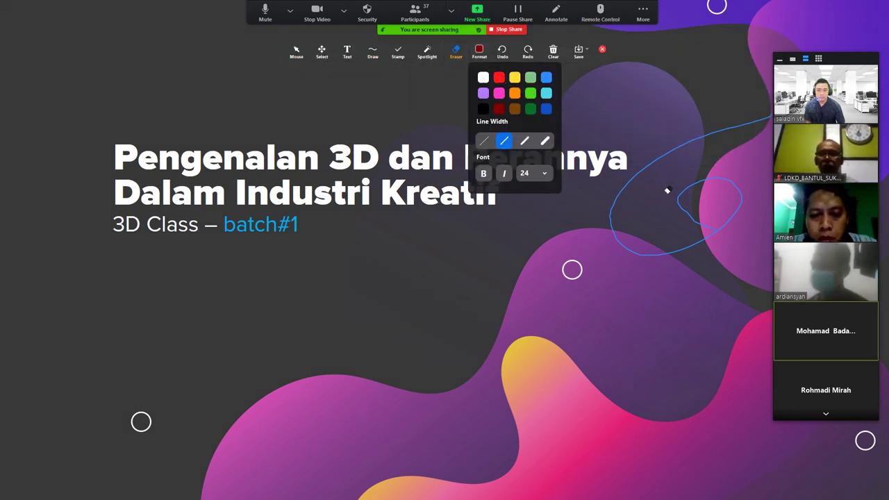
drag(667, 189, 665, 154)
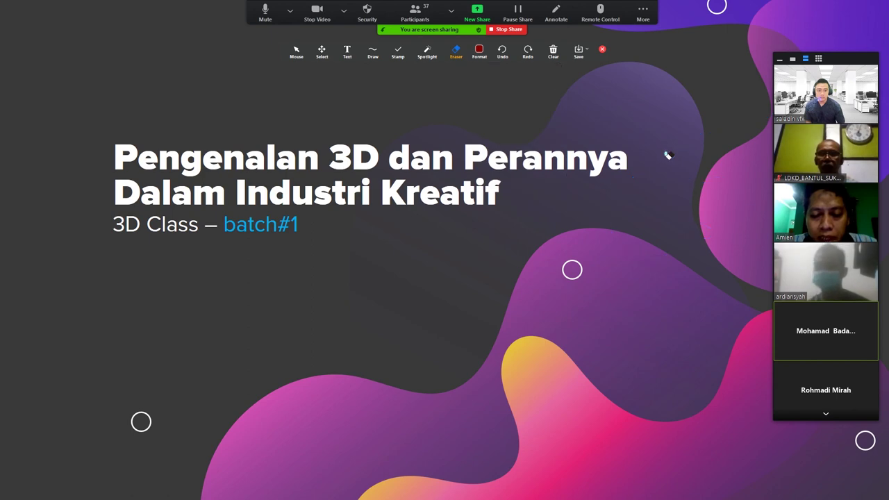
click(567, 18)
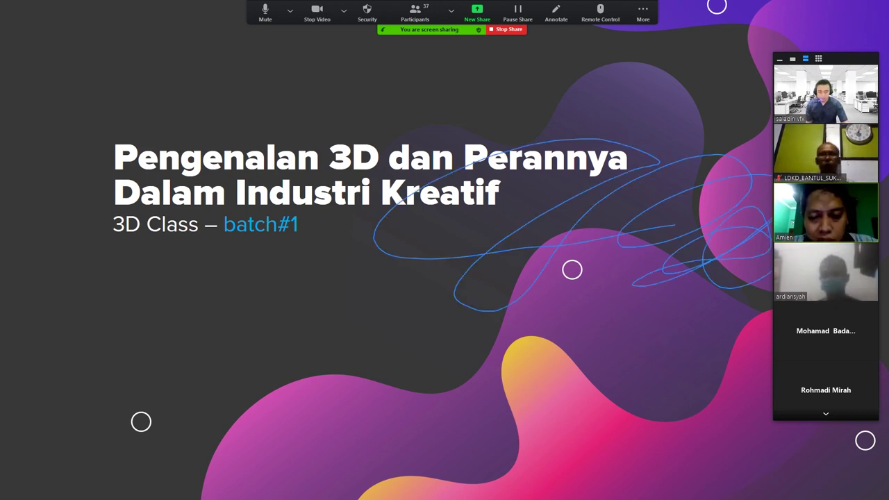
Clear all remaining drawings from the slide with the annotation Clear option
click(644, 14)
click(556, 14)
click(553, 50)
click(576, 69)
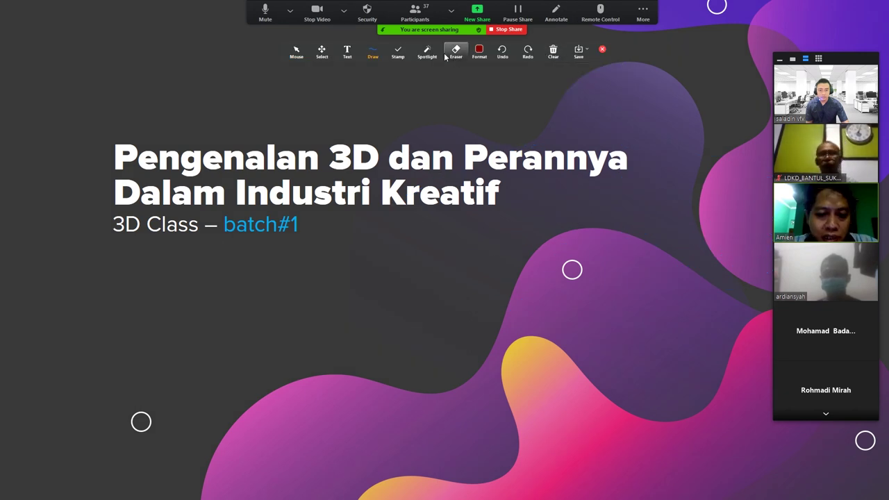
click(479, 50)
click(643, 14)
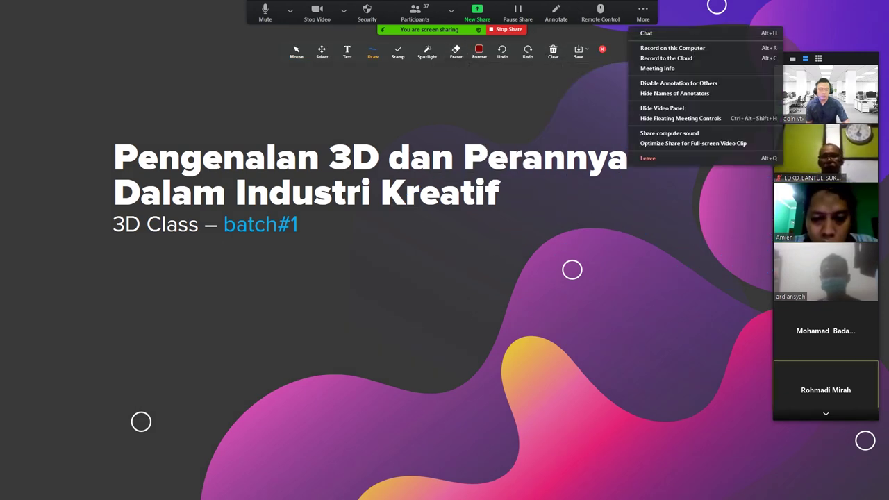
Switch annotation back to Mouse, close the annotation toolbar, and admit the waiting attendee
click(645, 12)
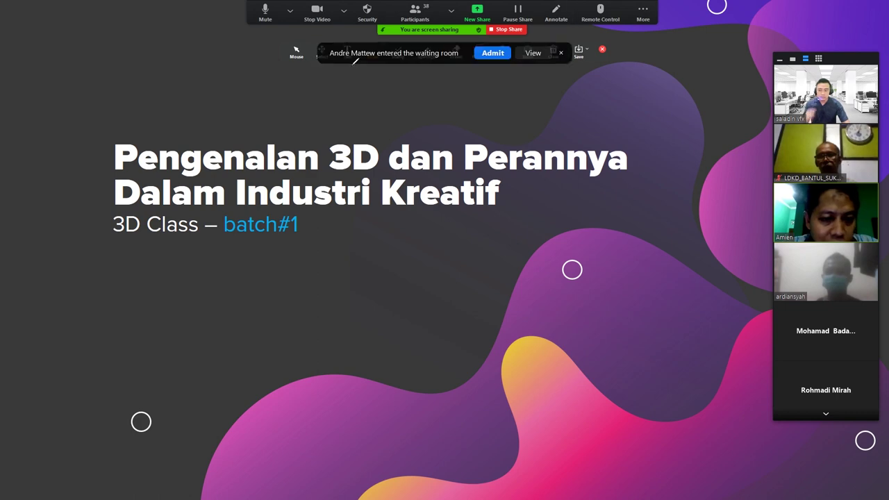
click(297, 50)
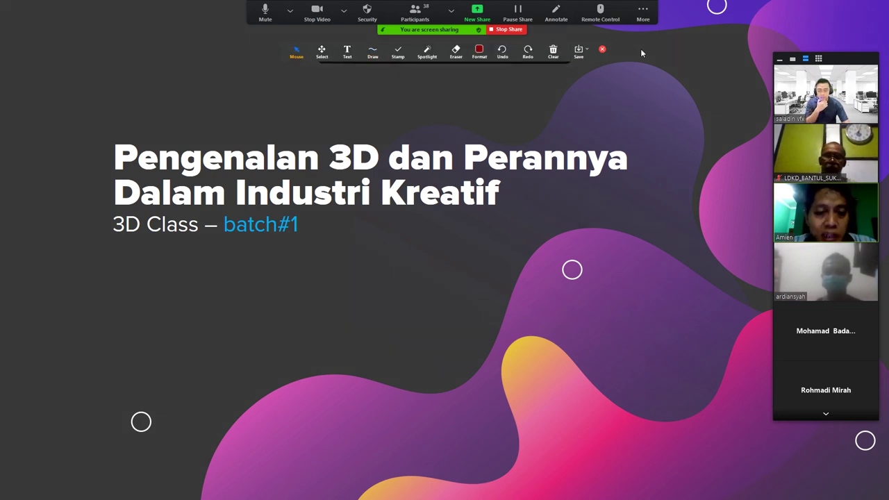
click(601, 49)
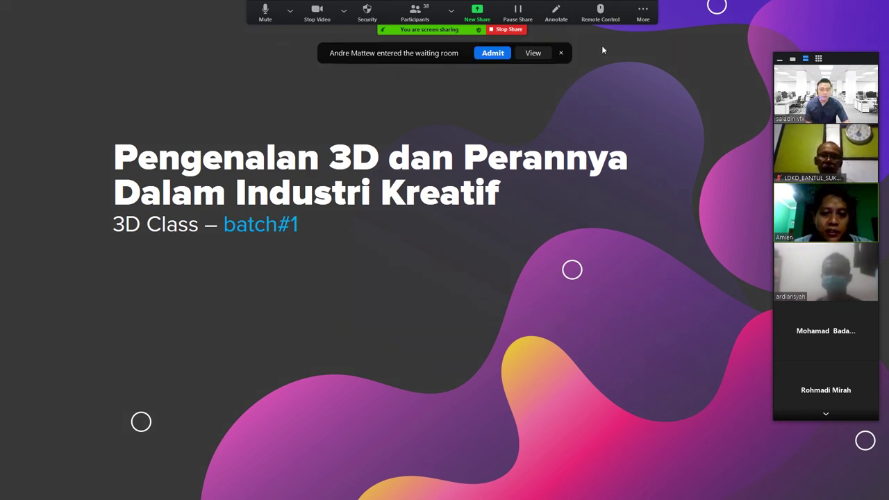
click(508, 57)
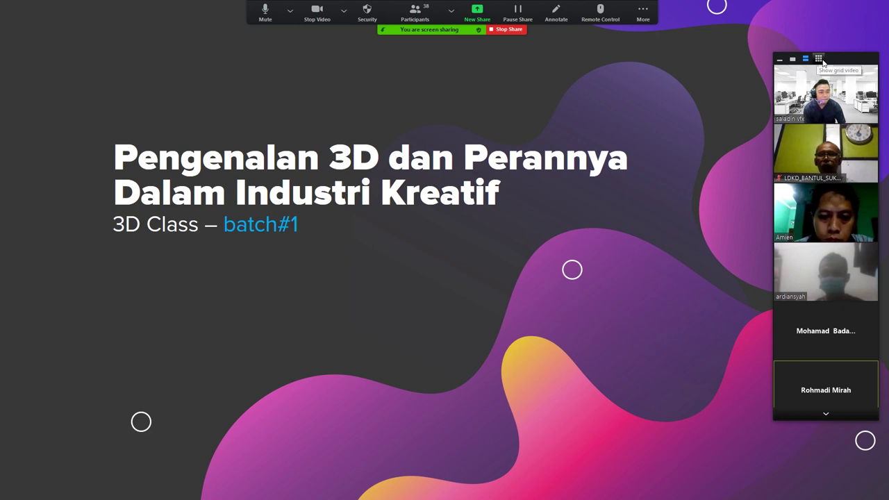
Page the video strip to the next participants, toggle gallery view, and admit the waiting attendee
click(829, 415)
click(828, 414)
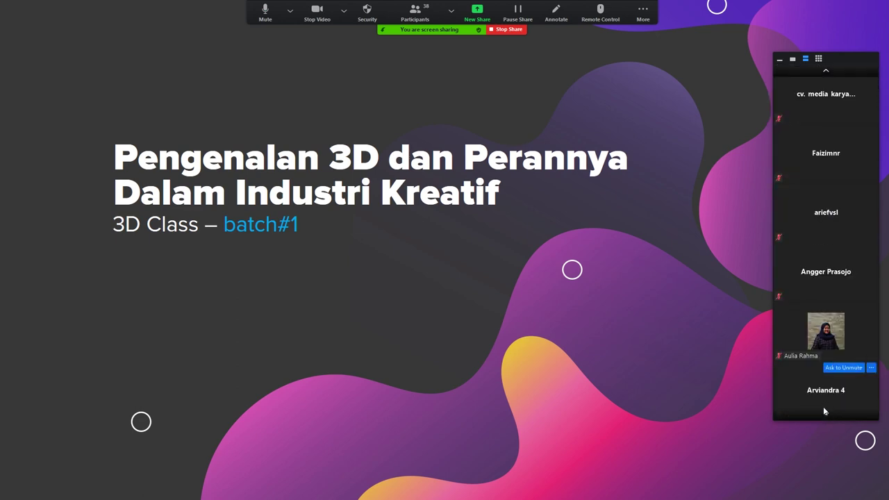
click(818, 58)
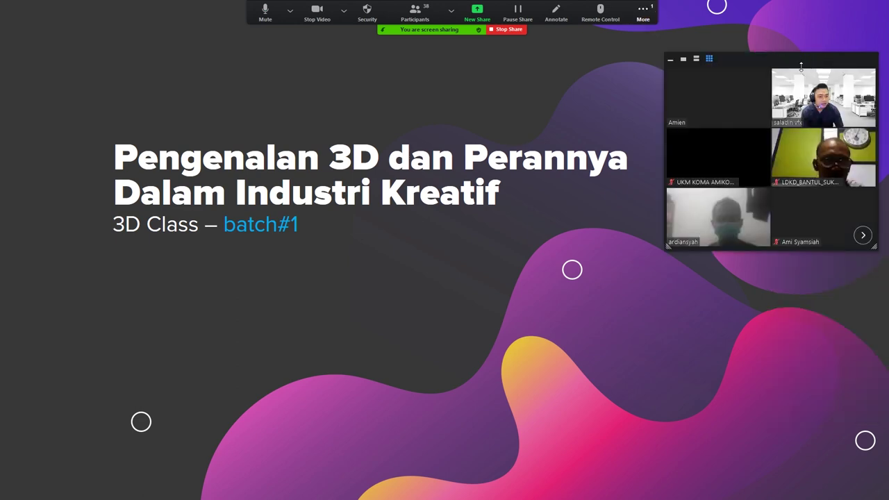
click(694, 60)
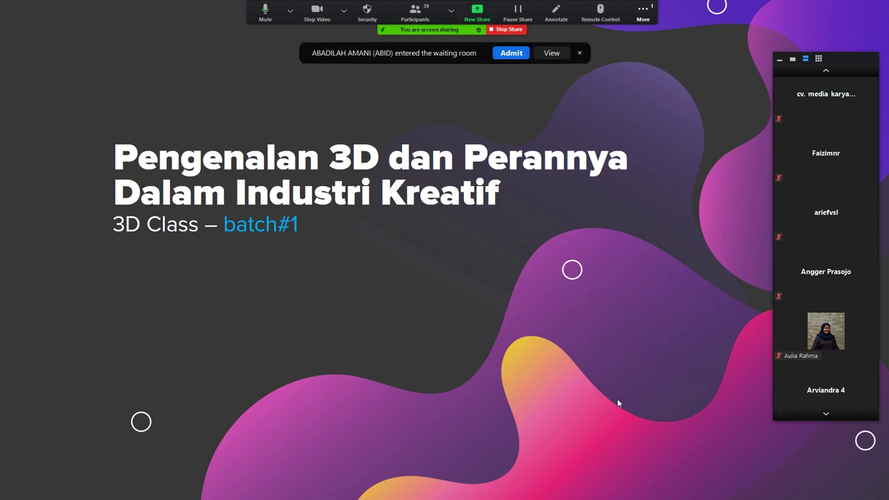
click(514, 53)
click(513, 53)
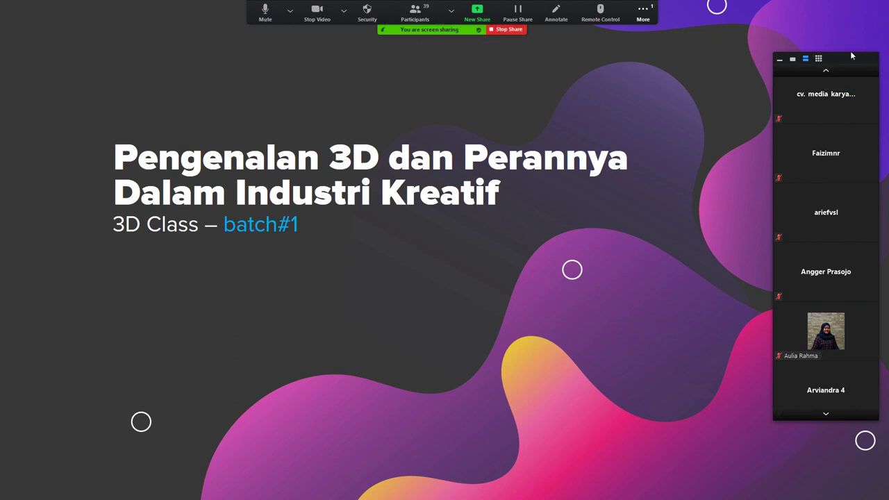
click(414, 13)
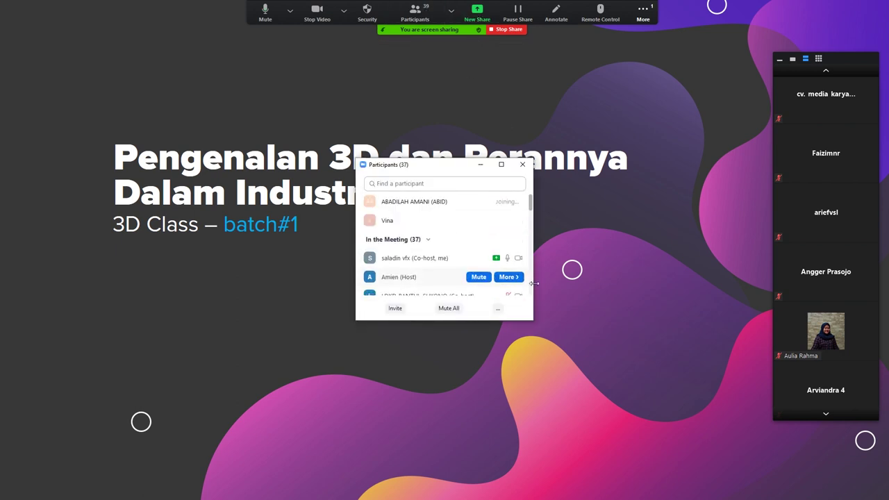
scroll(478, 276, down, 1)
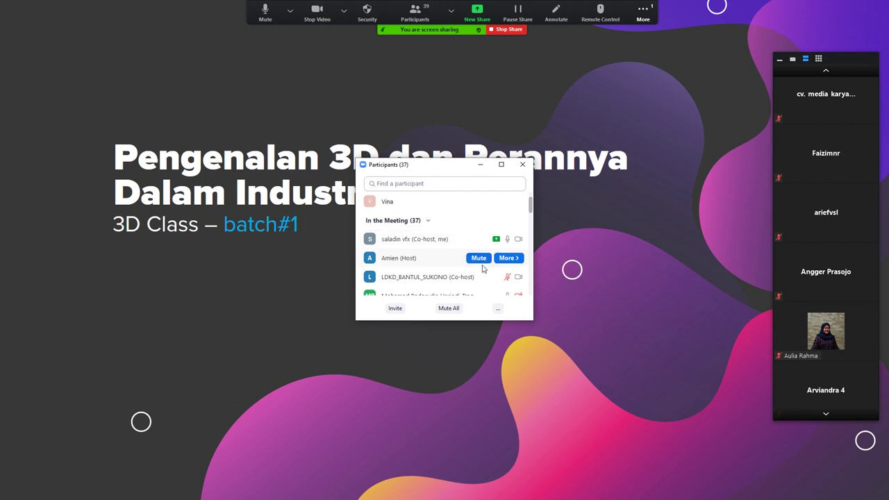
scroll(485, 266, down, 1)
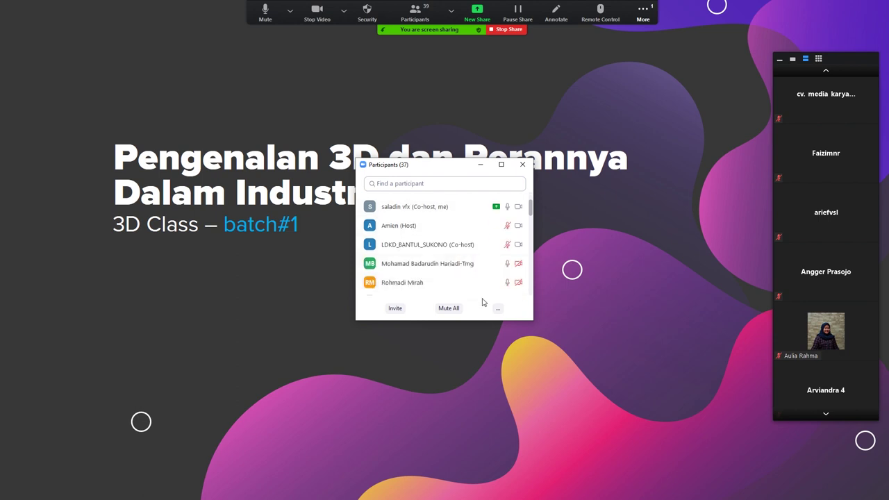
scroll(492, 285, down, 1)
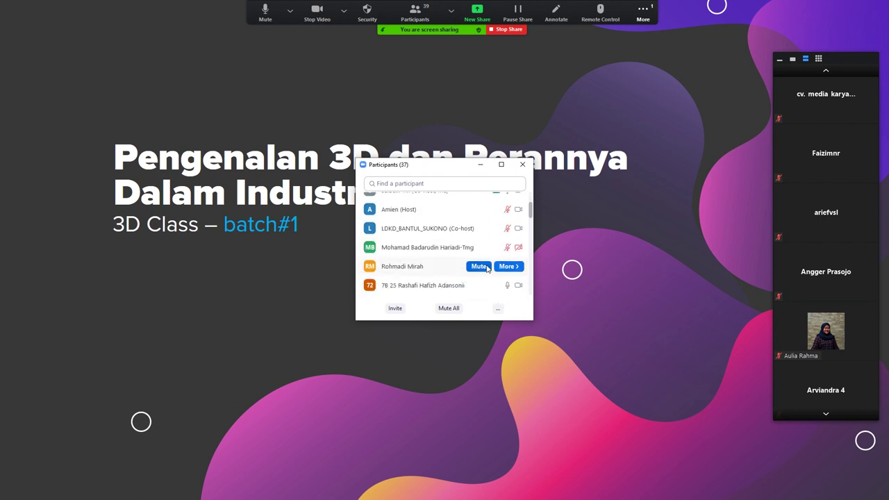
scroll(483, 283, down, 1)
scroll(483, 248, down, 1)
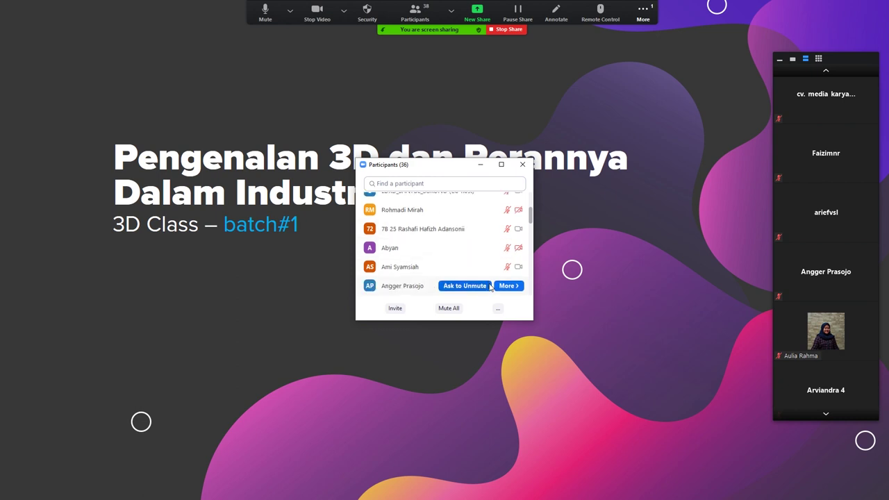
scroll(484, 248, down, 1)
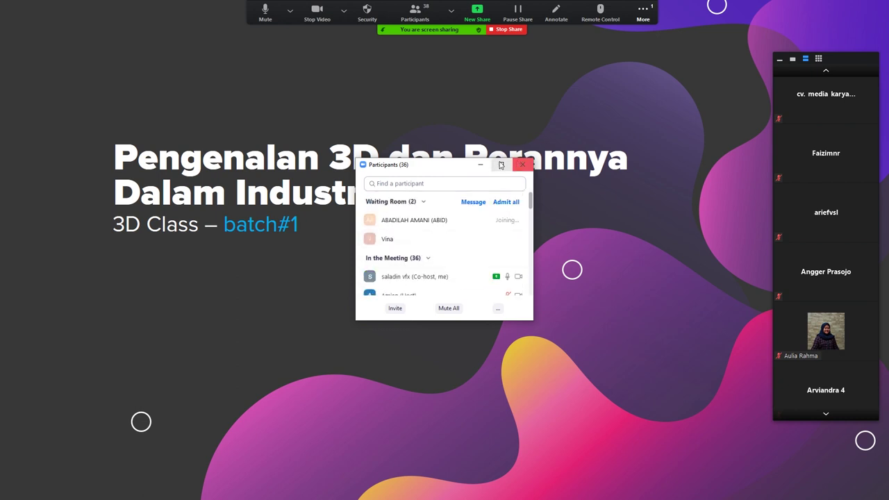
click(523, 164)
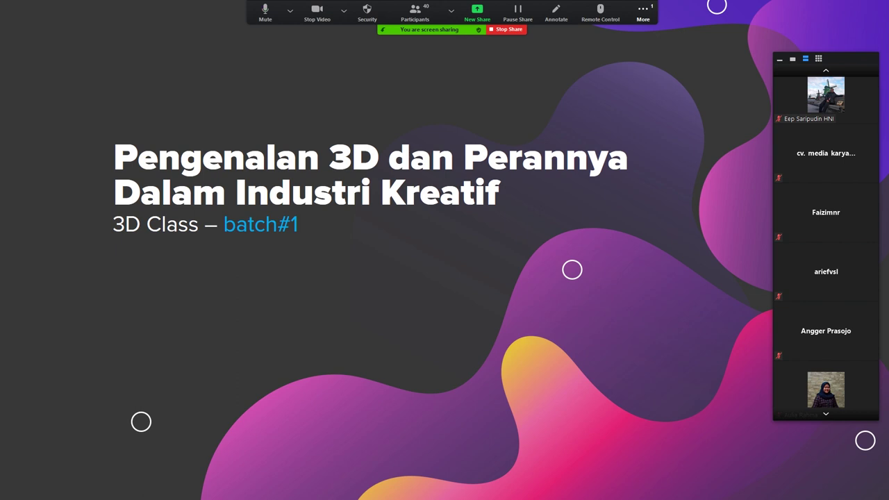
Advance the shared slides to the presenter's education and experience slide
click(611, 286)
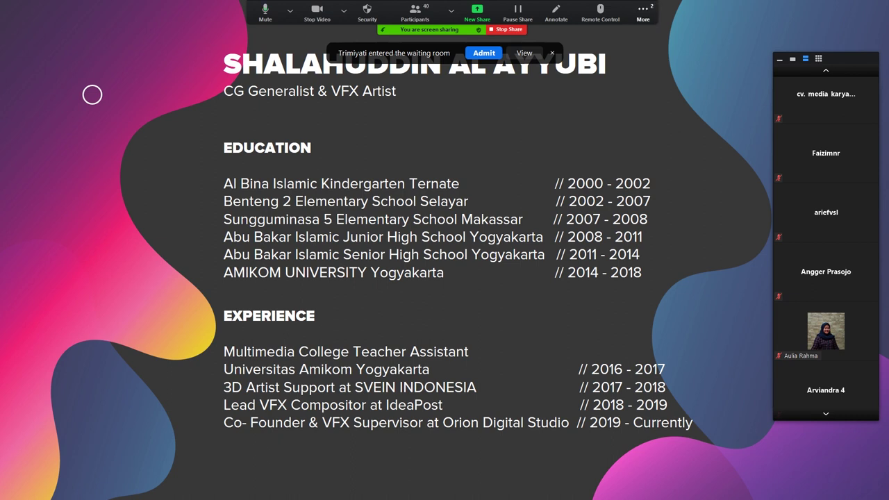
click(643, 11)
Admit the waiting attendee and advance to the 'Sejarah Teknologi Grafis' slide
click(484, 53)
click(484, 52)
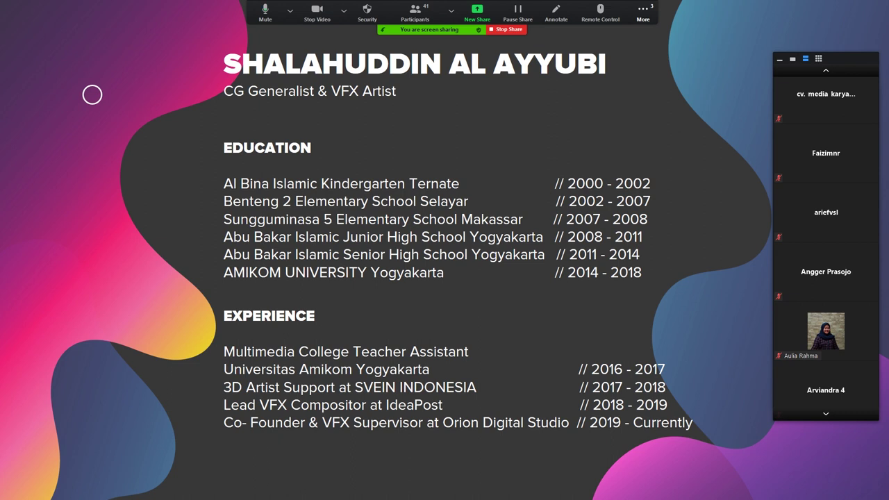
key(Right)
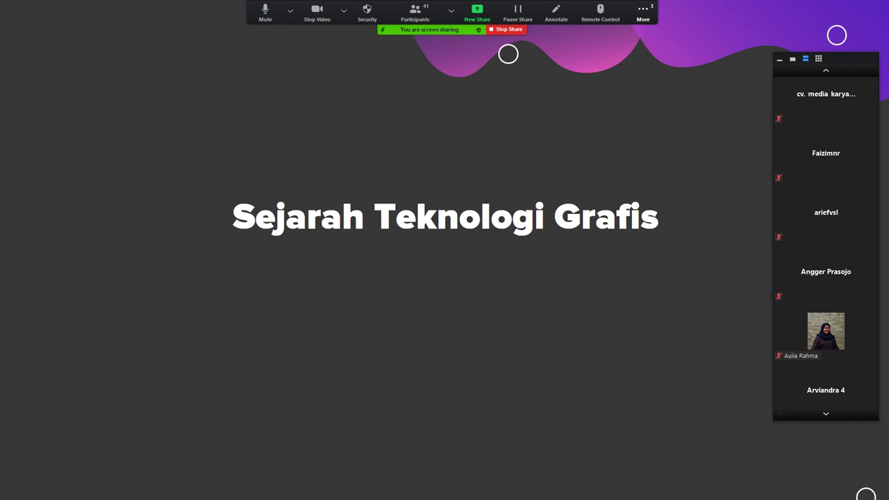
Advance past the ENIAC facts slide to the 'Gambar ENIAC' photo slide
click(133, 383)
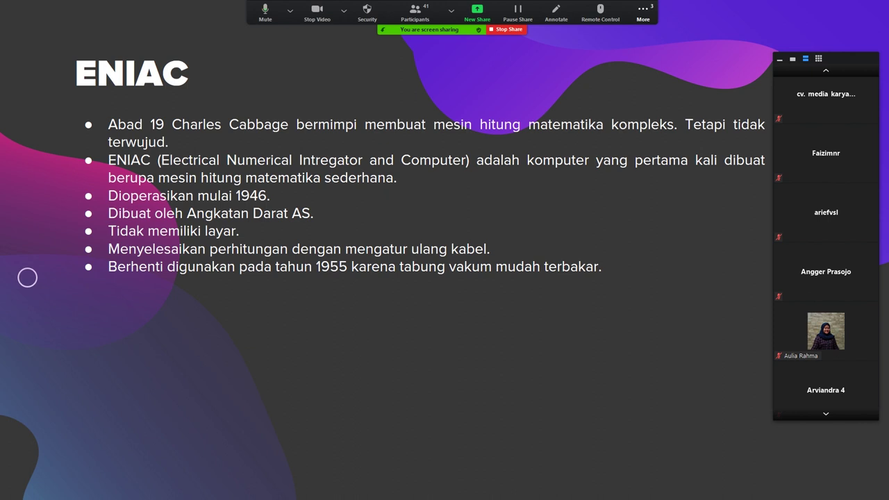
click(647, 291)
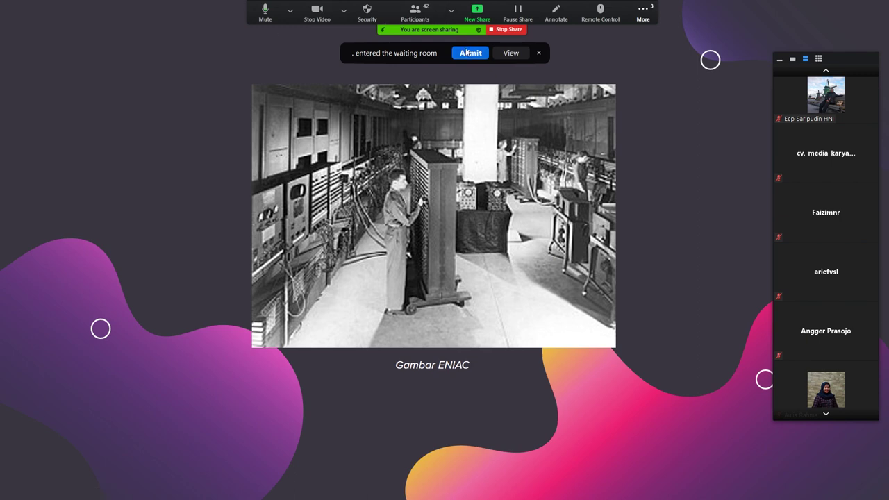
Admit the waiting attendee, then advance the shared slides to the Whirlwind slide
click(467, 53)
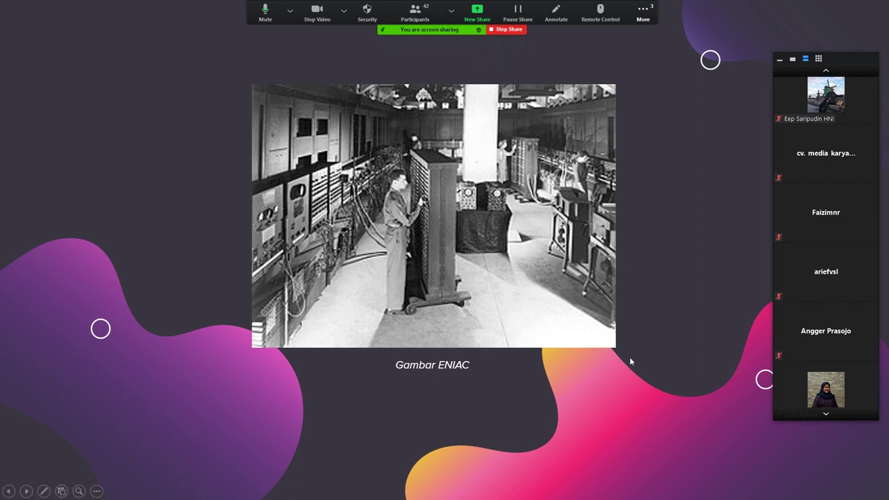
click(600, 381)
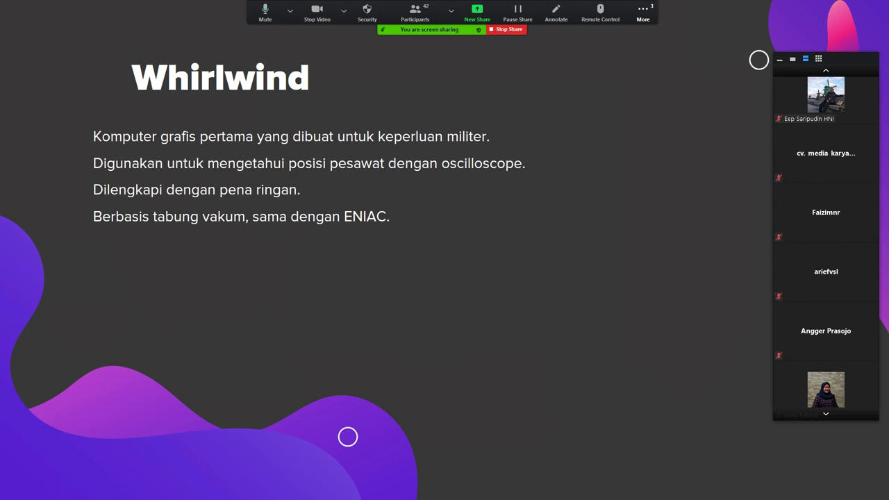
Mute a participant from the Participants list, advance to 'TX-2 dengan Sketchpad', then close the list
click(643, 12)
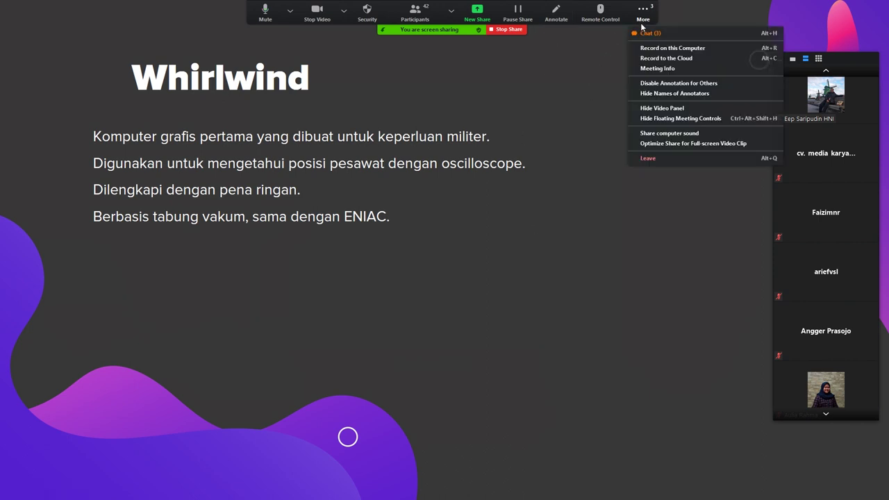
click(587, 43)
click(415, 12)
mouse_move(445, 277)
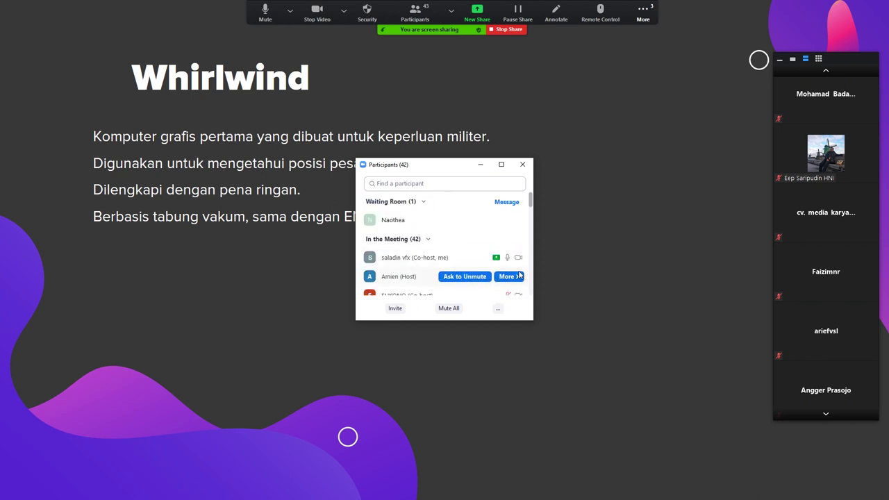
scroll(488, 275, down, 1)
scroll(488, 274, down, 1)
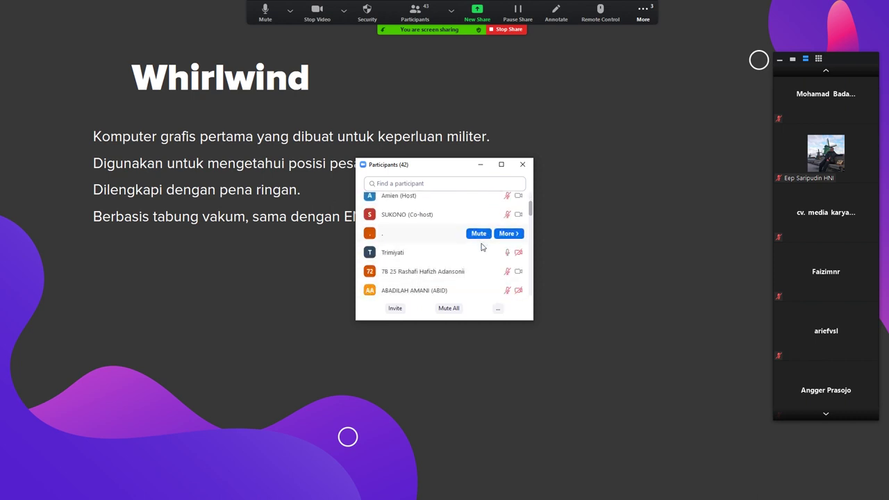
click(480, 254)
click(550, 264)
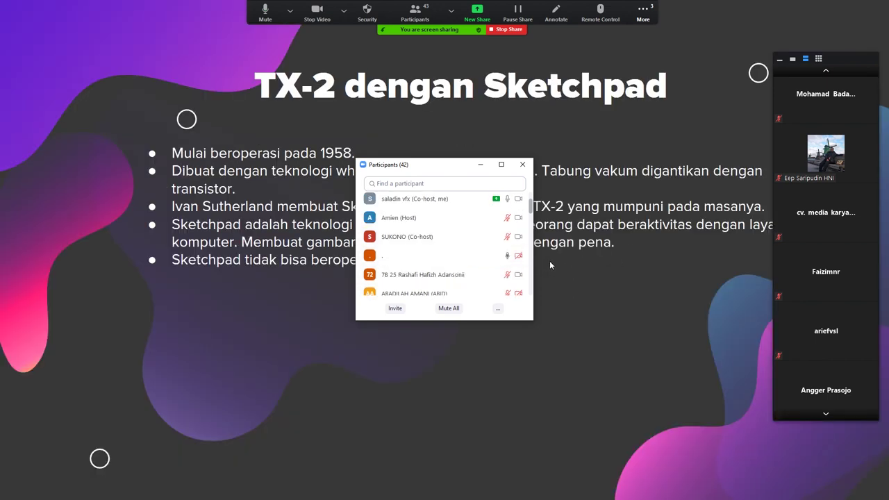
click(480, 164)
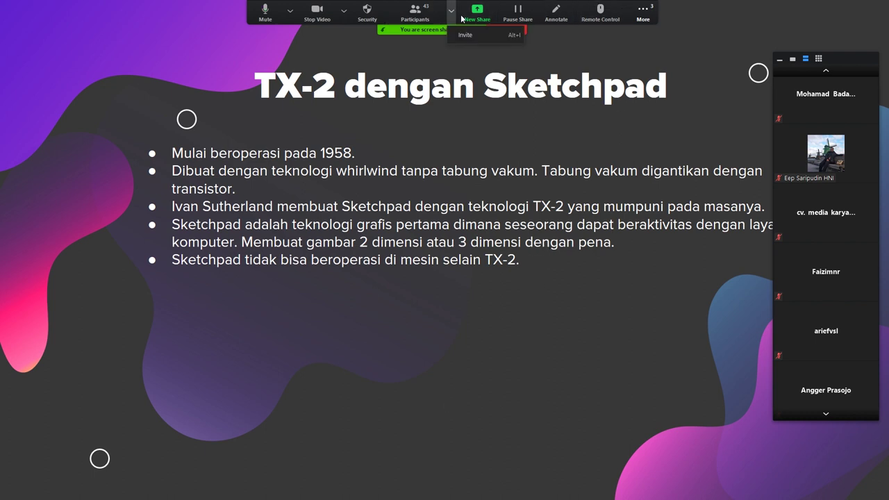
click(415, 13)
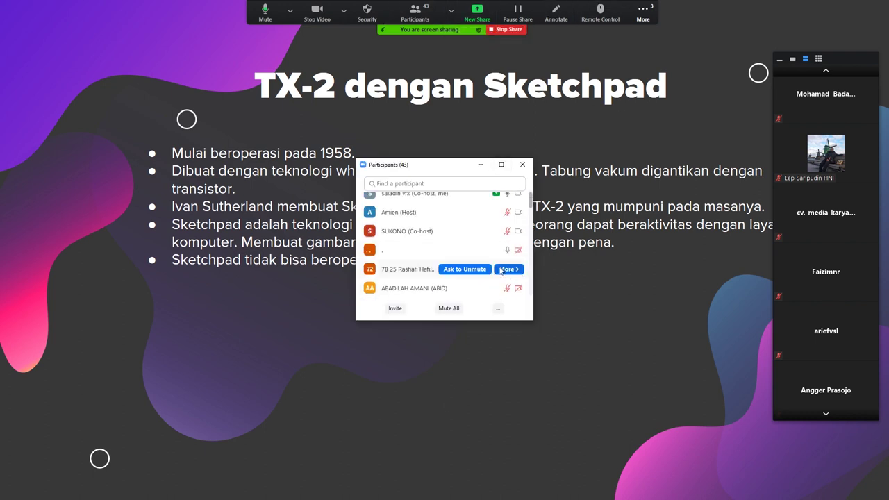
scroll(486, 269, up, 1)
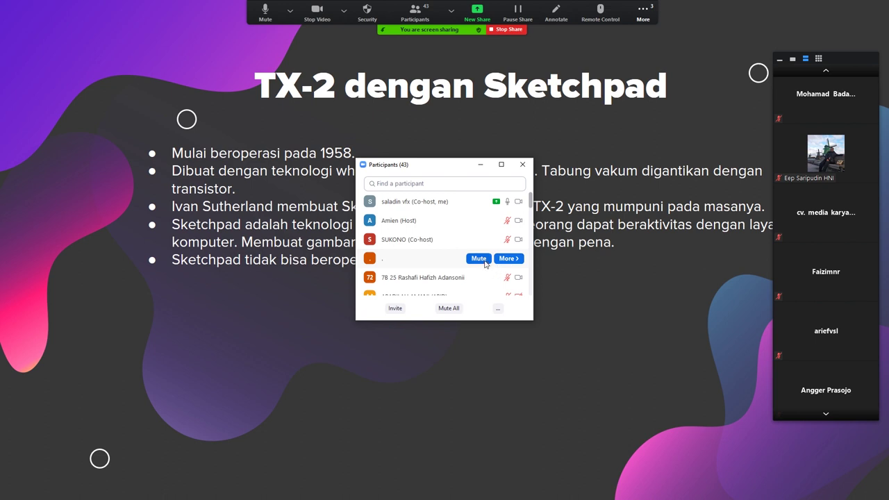
click(484, 262)
click(518, 262)
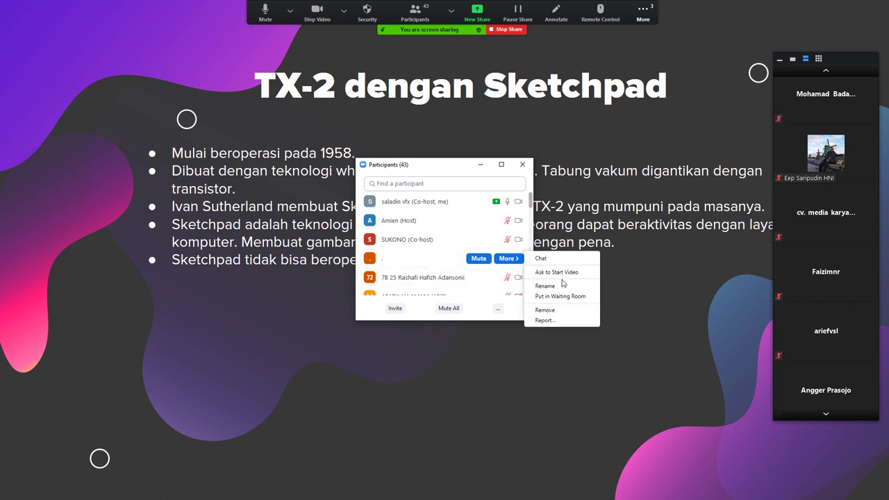
click(563, 313)
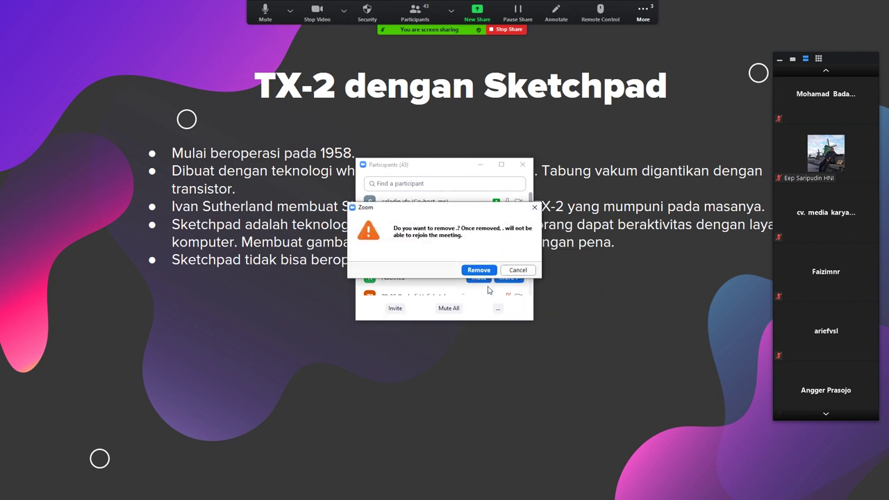
click(518, 271)
mouse_move(416, 259)
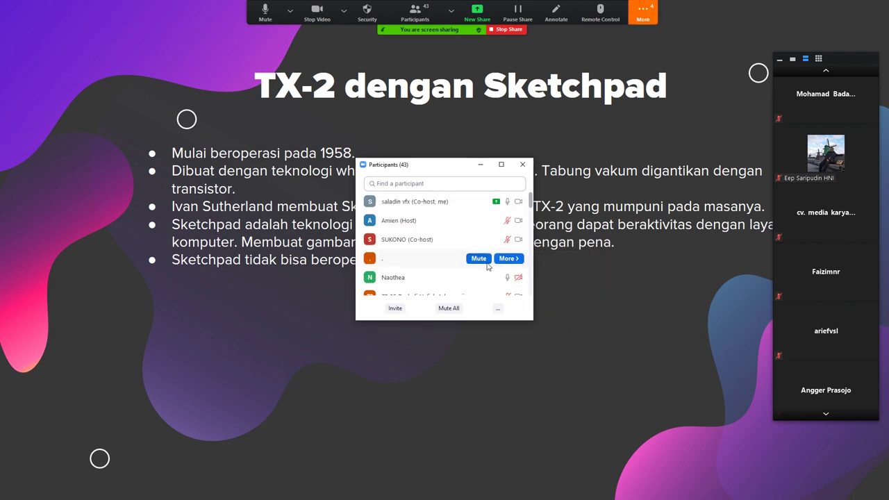
click(480, 165)
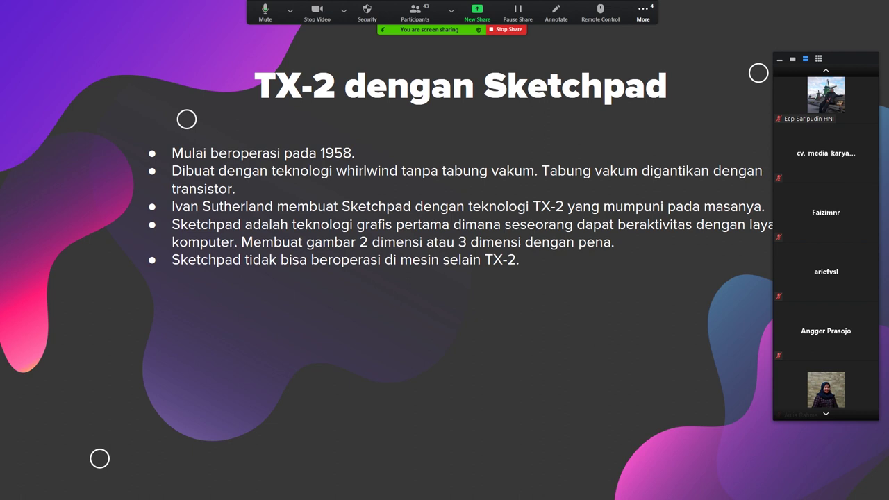
Advance two slides, past the TX-2 and Sketchpad pictures, to the first Sketchpad game slide
click(577, 273)
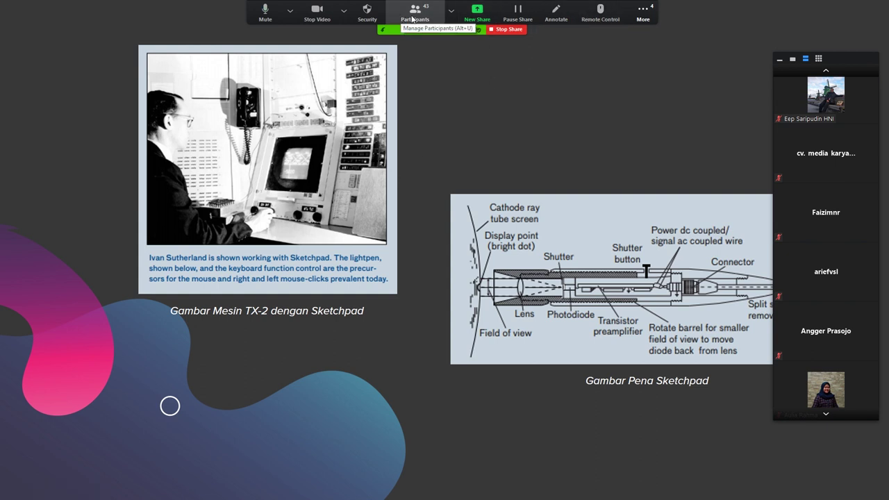
click(605, 162)
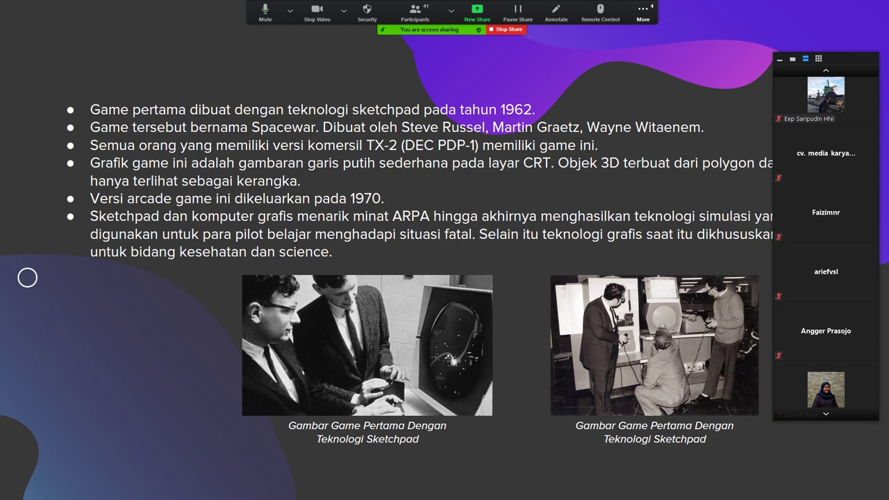
Advance the shared slides to the 'Apakah itu animasi 3D?' section slide
click(591, 363)
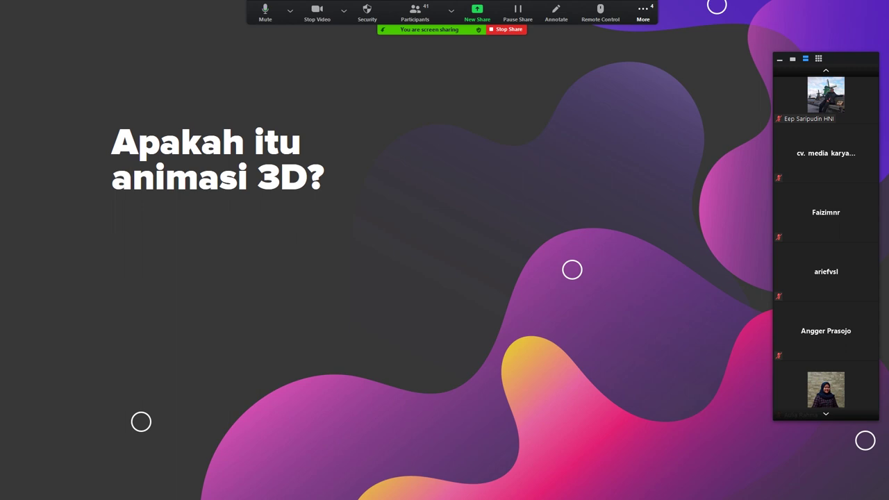
Advance to the slide defining 3D animation, 'Animasi 3D adalah kegiatan…'
key(Right)
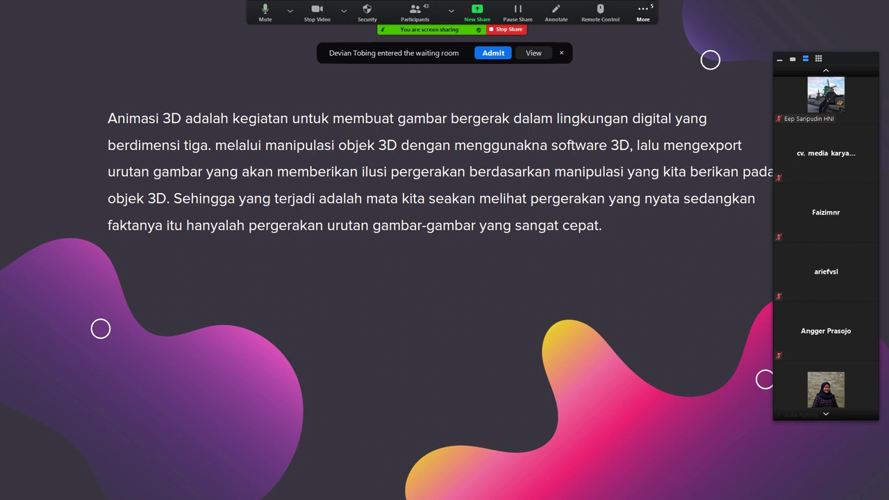
click(587, 297)
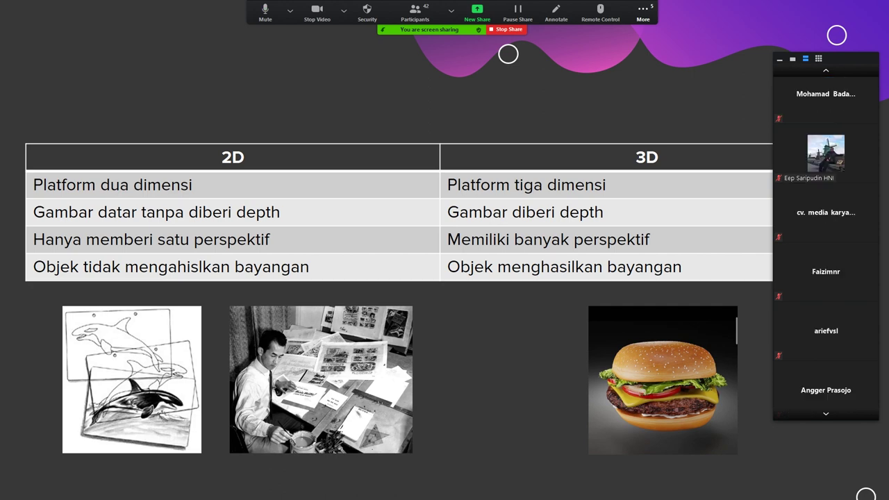
Advance to the slide comparing the 2D octopus cartoon with the 3D octopus hat
click(471, 318)
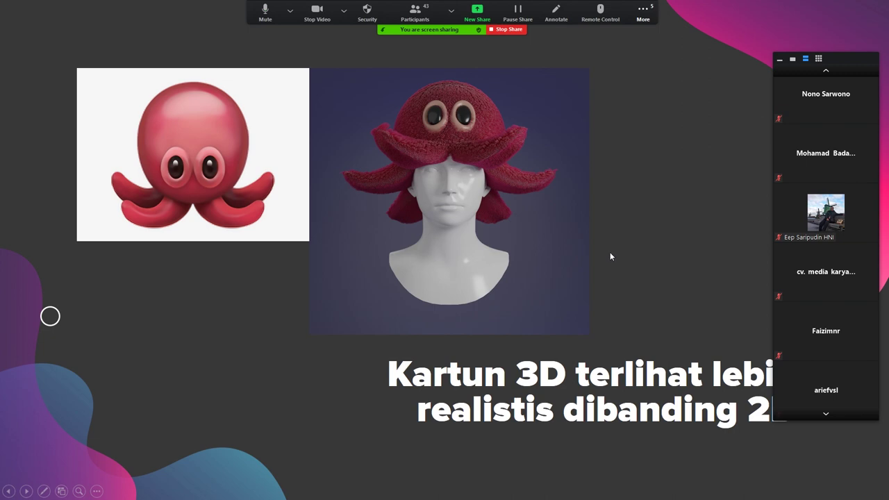
Advance past Proses Pembuatan 3D to 'Membuat Konsep dan Storyboard', then admit the waiting participant
key(Right)
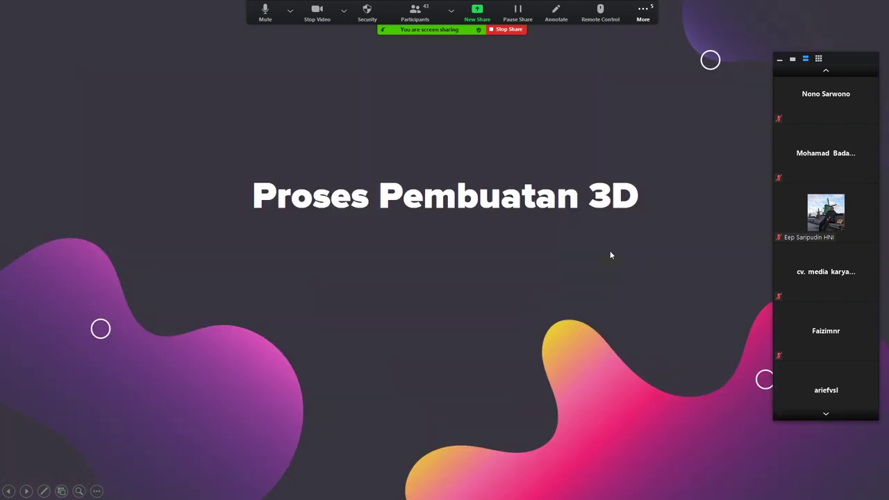
key(Right)
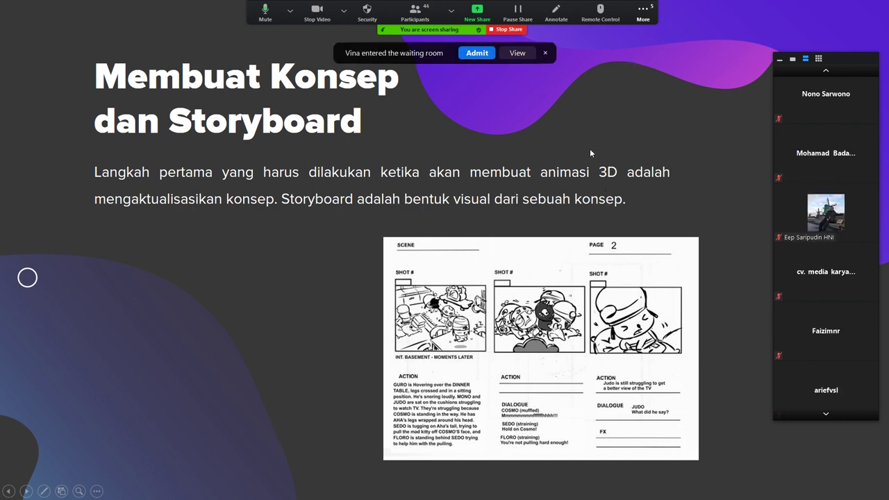
click(480, 54)
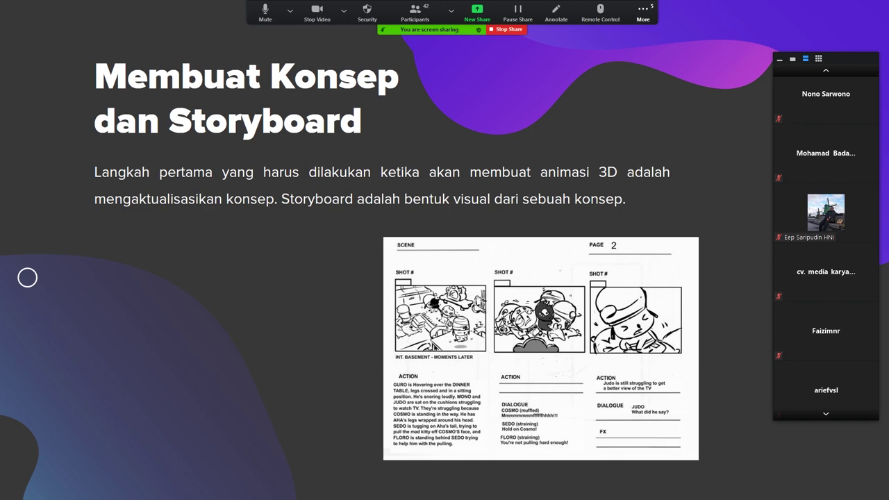
Advance to the Modelling slide, then admit the newly waiting participant
click(617, 223)
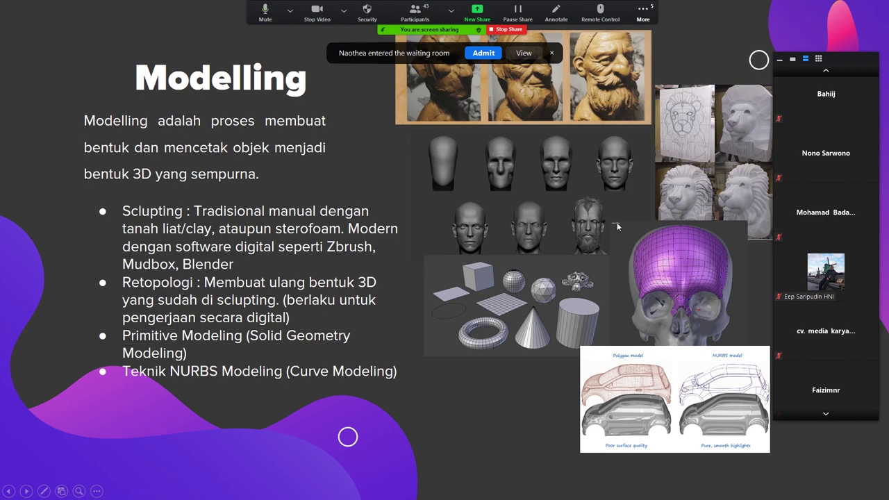
click(492, 56)
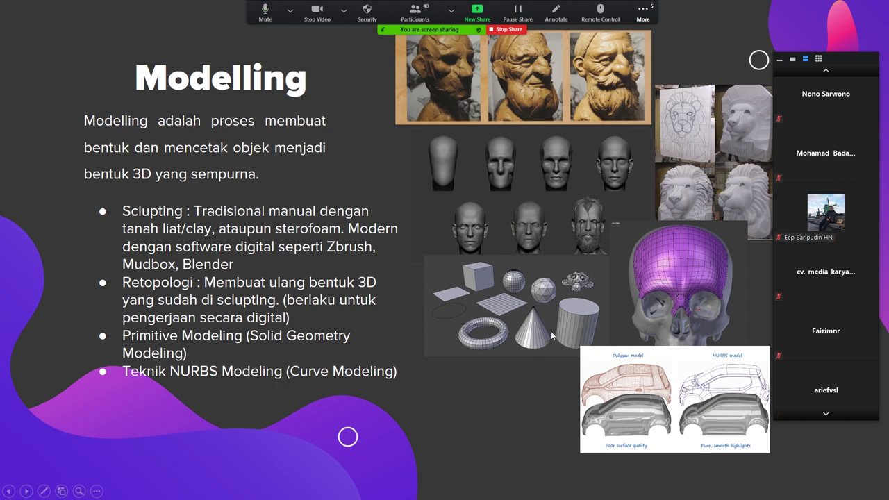
Launch Blender from the Start menu and dismiss the splash screen to show the default cube
key(super)
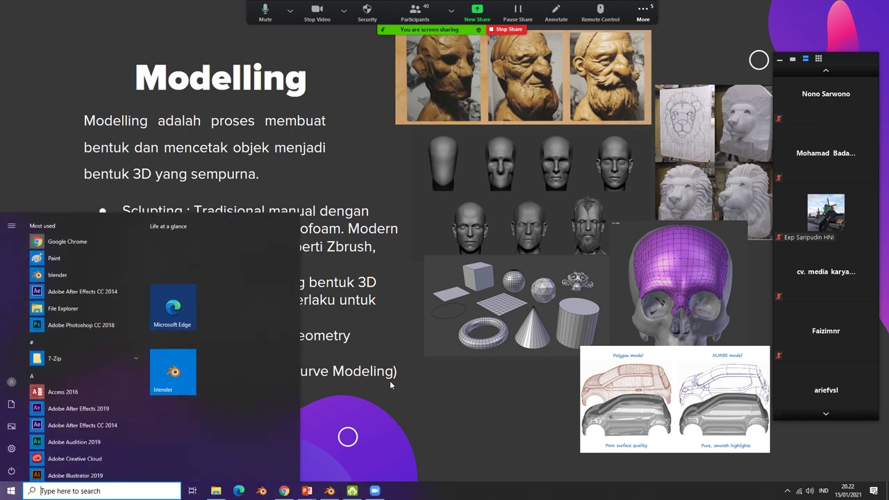
click(330, 491)
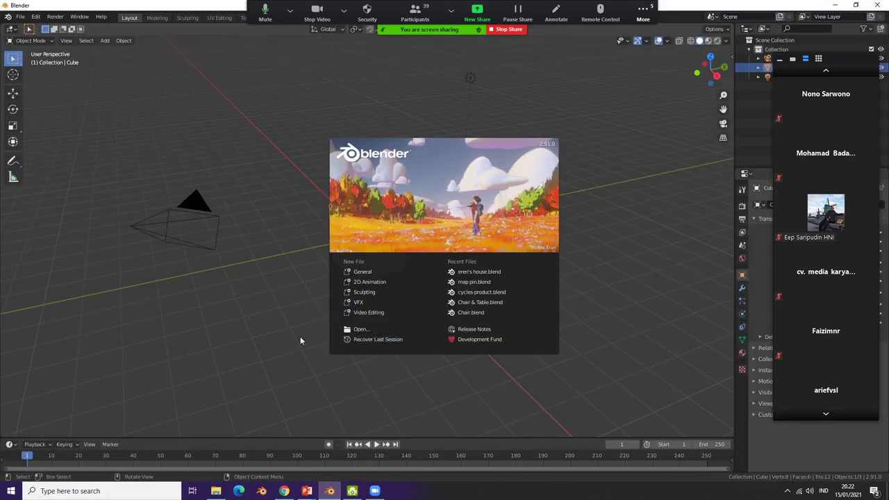
click(283, 297)
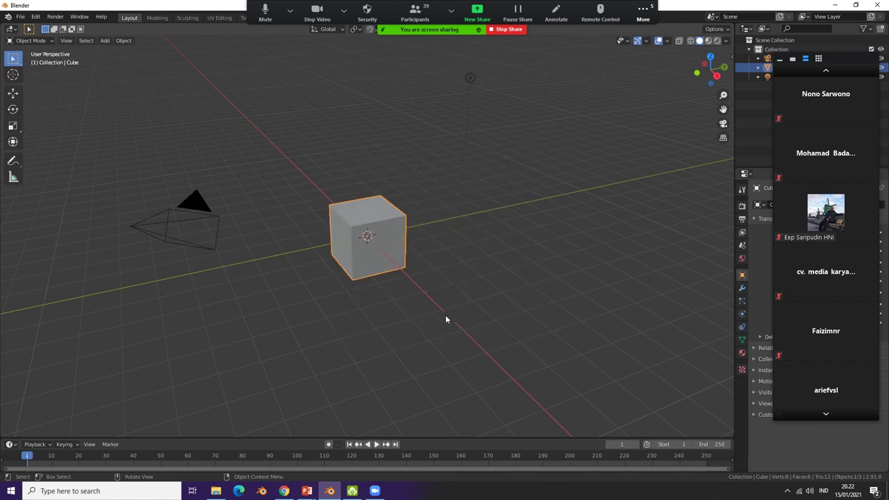
scroll(430, 313, down, 4)
scroll(396, 306, up, 6)
scroll(403, 313, down, 4)
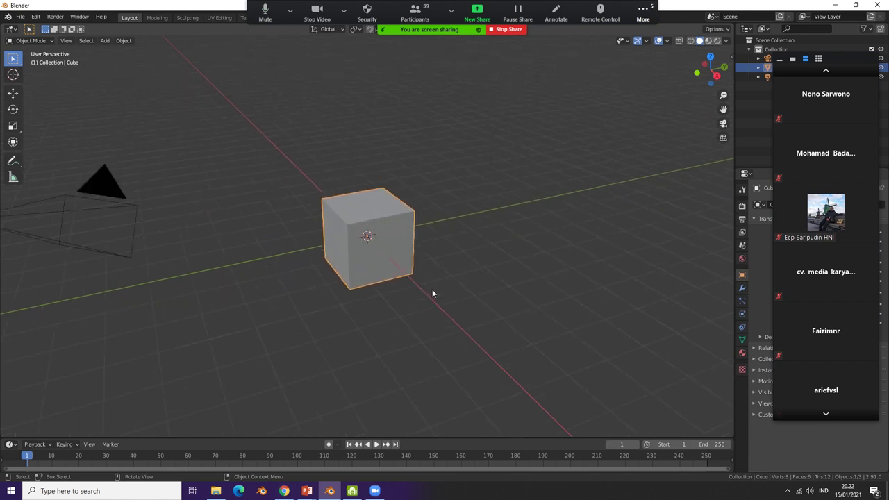
scroll(432, 289, up, 4)
Set the viewport lighting to MatCap and apply the red matcap sphere to the cube
click(728, 40)
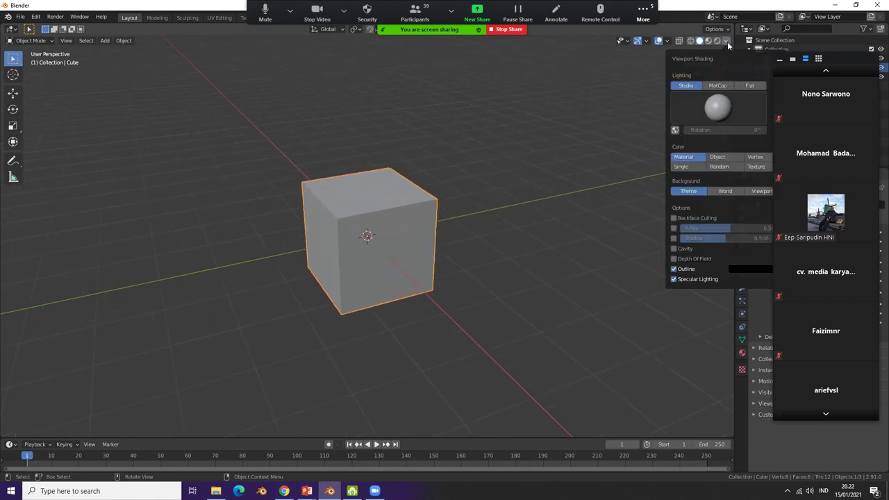
click(718, 86)
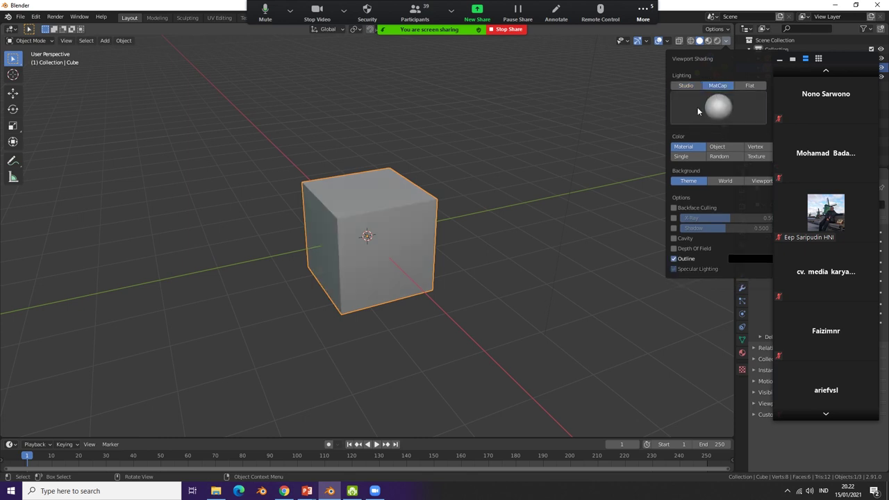
click(698, 107)
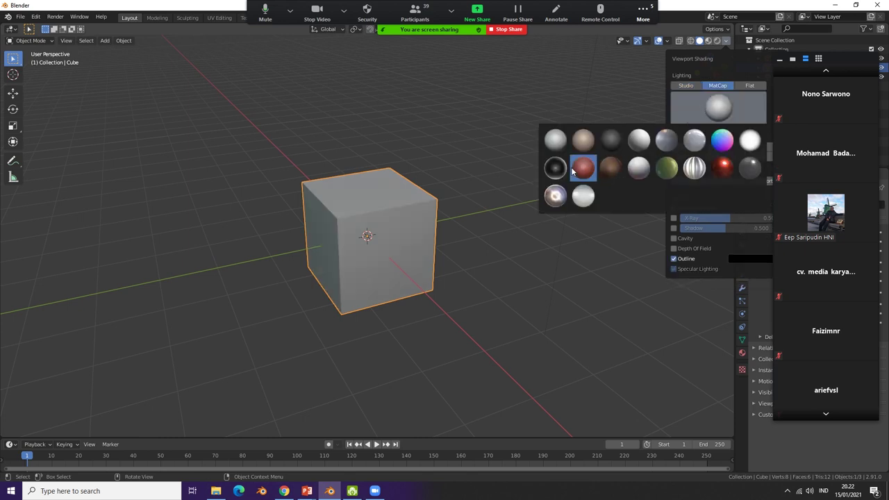
click(584, 167)
click(481, 218)
scroll(386, 245, up, 2)
click(387, 250)
scroll(383, 248, up, 2)
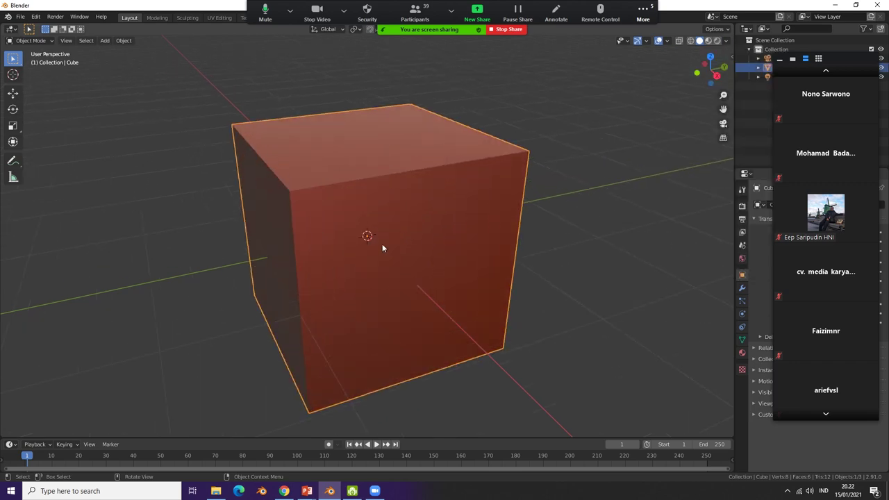
mouse_move(383, 249)
middle_down()
mouse_move(423, 248)
mouse_move(359, 242)
middle_up()
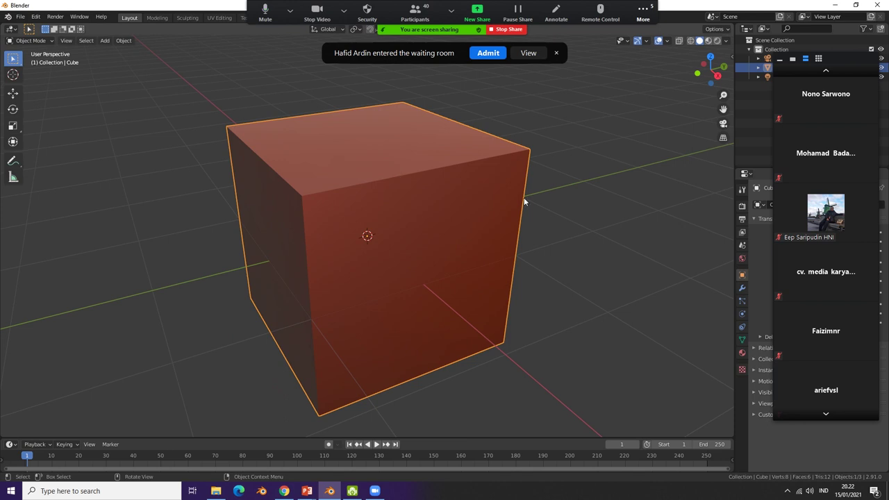
click(489, 53)
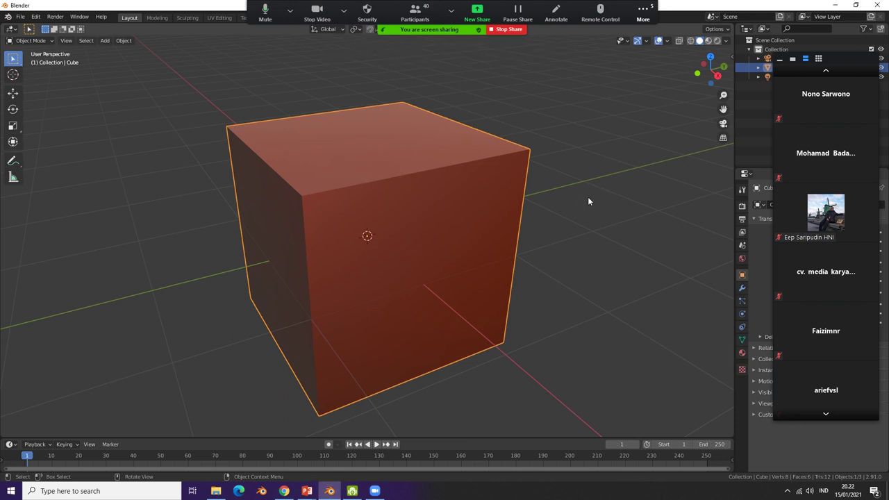
scroll(407, 244, down, 2)
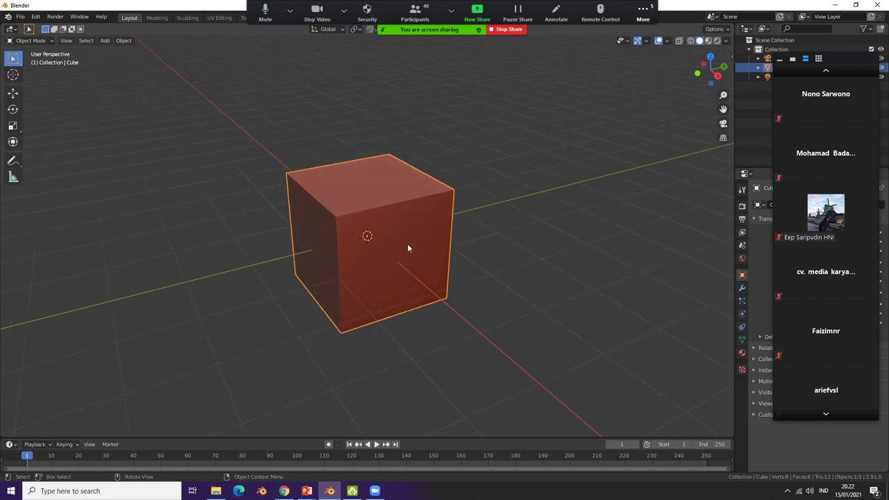
scroll(406, 243, up, 3)
mouse_move(406, 244)
middle_down()
mouse_move(428, 237)
mouse_move(407, 253)
middle_up()
scroll(422, 241, down, 2)
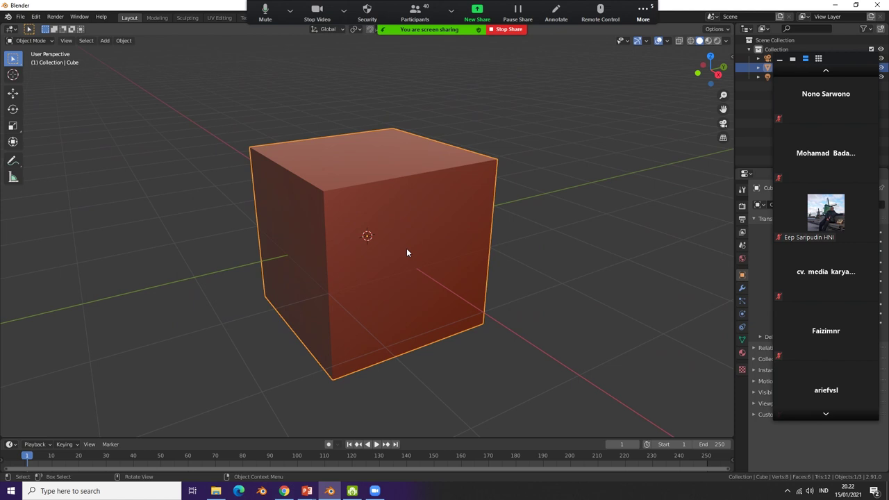
middle_drag(407, 253, 407, 250)
scroll(376, 278, up, 2)
mouse_move(375, 280)
middle_down()
mouse_move(416, 291)
mouse_move(391, 280)
mouse_move(389, 252)
mouse_move(388, 289)
middle_up()
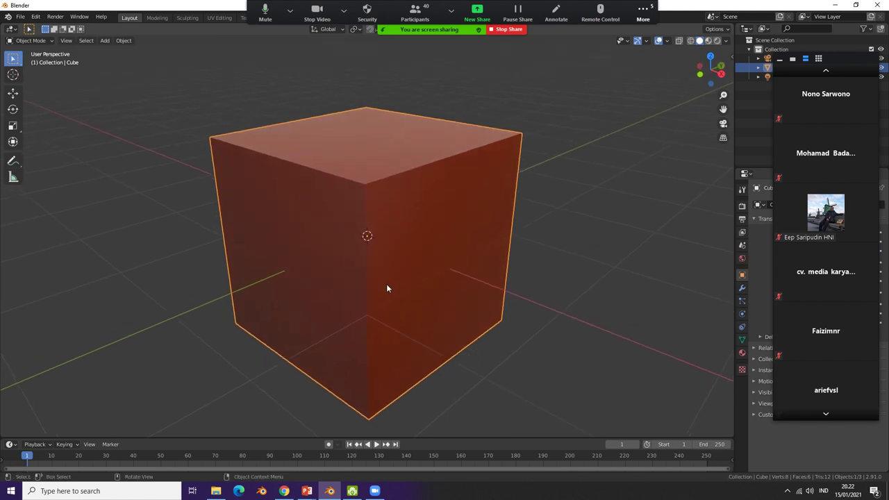
scroll(387, 288, down, 2)
scroll(394, 279, down, 1)
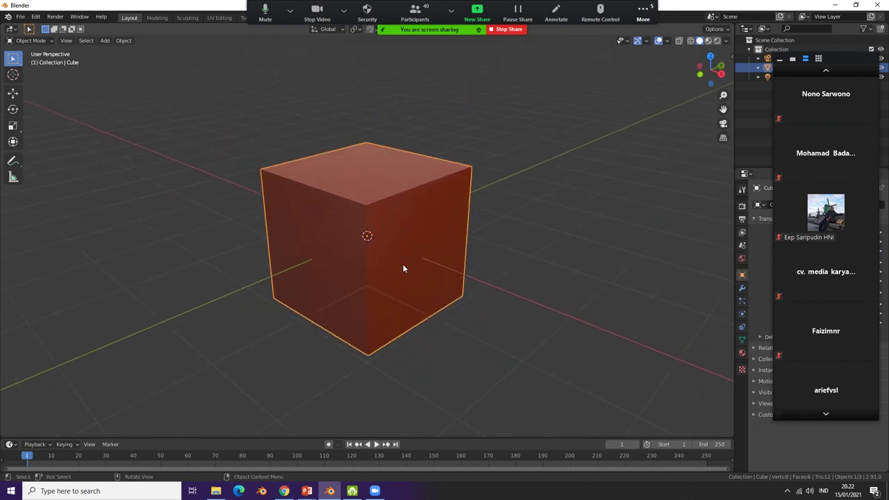
scroll(403, 259, up, 2)
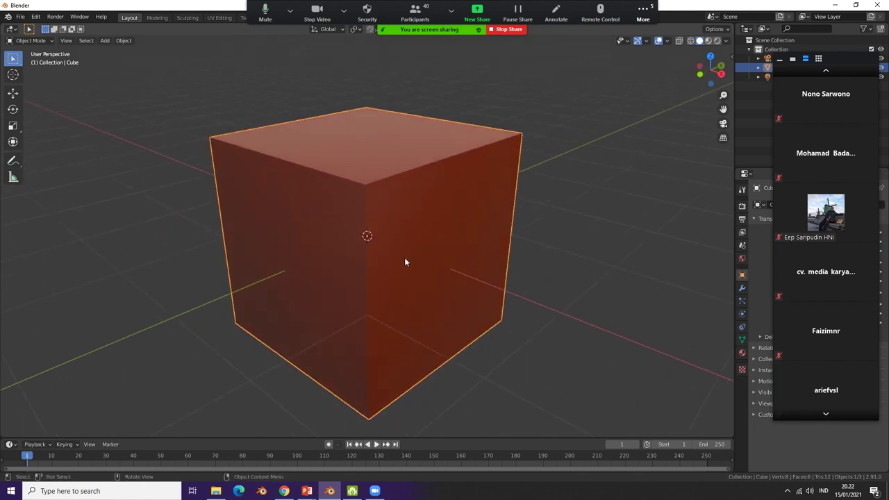
scroll(410, 257, down, 3)
scroll(424, 250, up, 2)
middle_drag(426, 244, 410, 284)
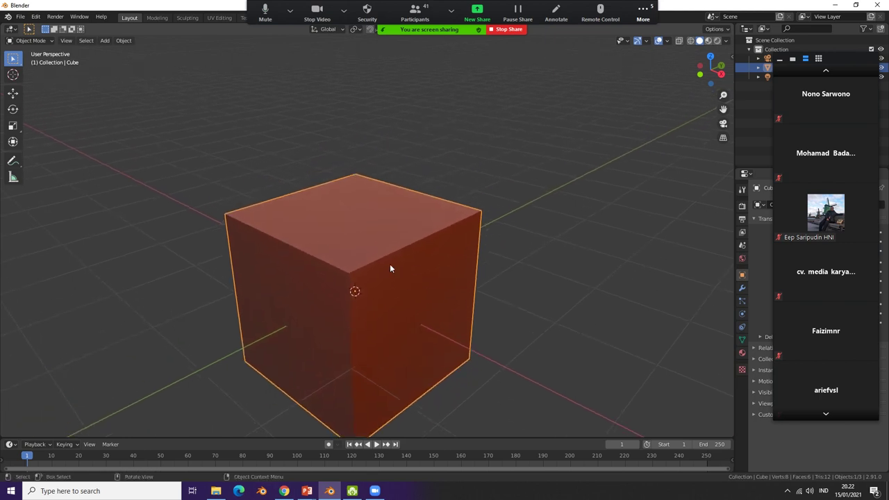
mouse_move(390, 264)
middle_down()
mouse_move(360, 253)
mouse_move(376, 267)
mouse_move(413, 243)
mouse_move(382, 272)
mouse_move(463, 279)
mouse_move(401, 292)
mouse_move(427, 277)
mouse_move(462, 292)
mouse_move(431, 296)
mouse_move(517, 305)
mouse_move(381, 287)
mouse_move(417, 276)
mouse_move(490, 277)
mouse_move(467, 298)
middle_up()
scroll(399, 292, down, 5)
scroll(375, 294, up, 3)
scroll(431, 296, up, 2)
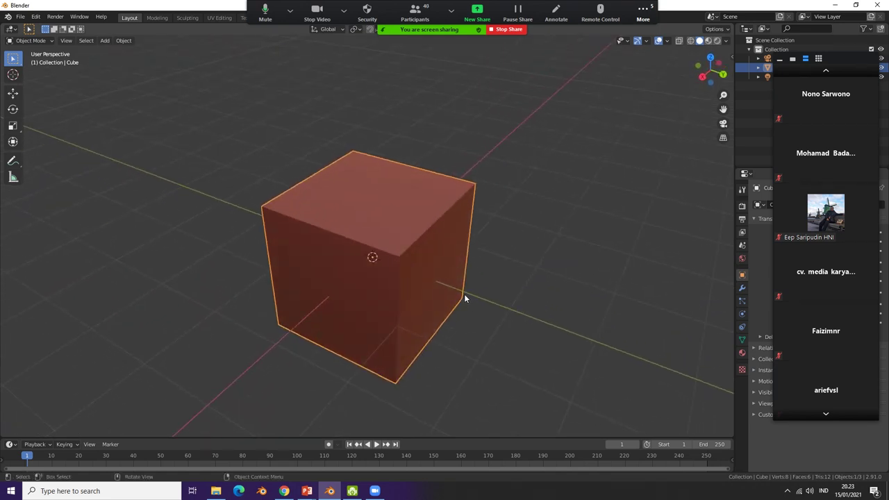
middle_drag(464, 294, 451, 271)
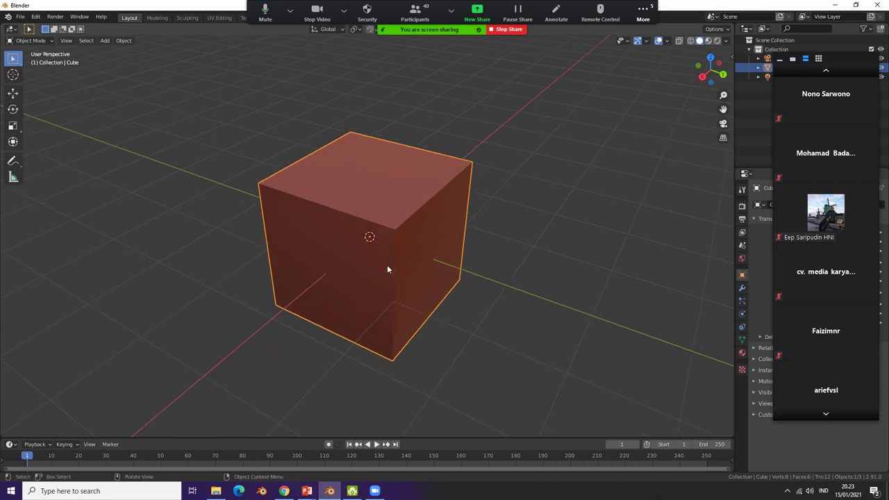
mouse_move(388, 267)
middle_down()
mouse_move(260, 260)
mouse_move(450, 264)
mouse_move(357, 271)
middle_up()
scroll(329, 254, down, 4)
scroll(441, 264, up, 2)
scroll(362, 273, down, 3)
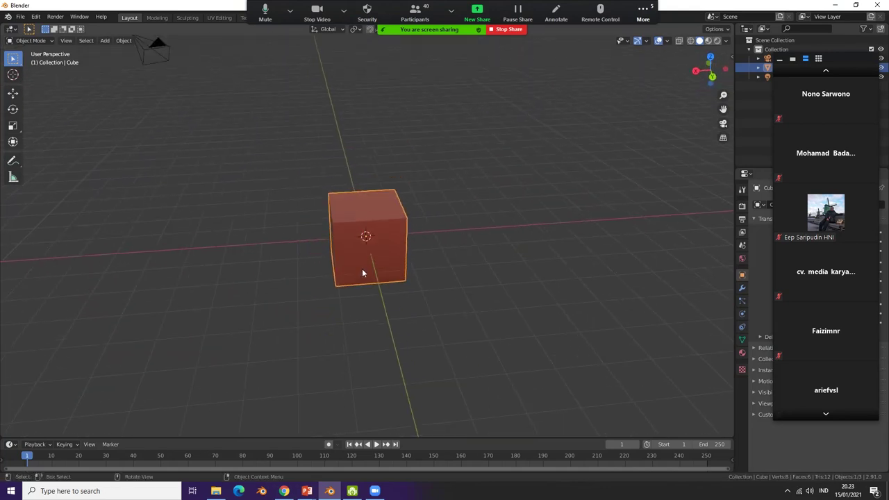
scroll(362, 272, up, 2)
click(35, 41)
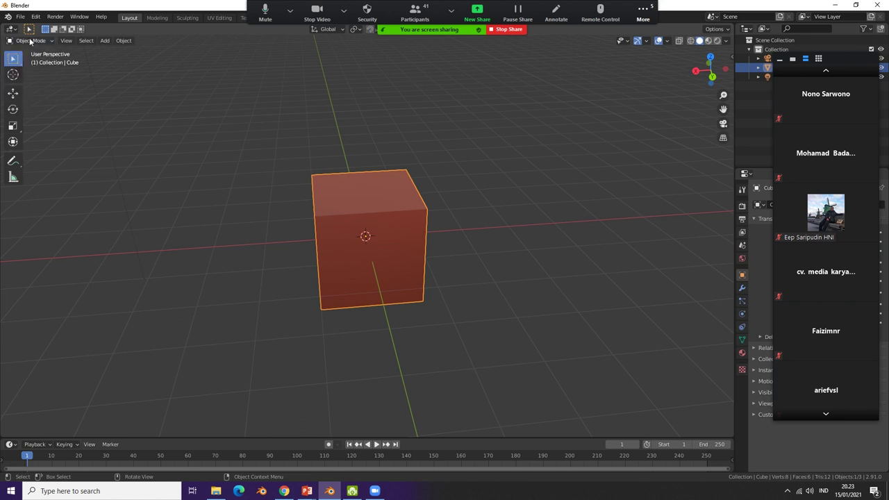
Deselect the cube, move the participants panel aside, and show the cube's modifier properties
click(32, 41)
click(586, 216)
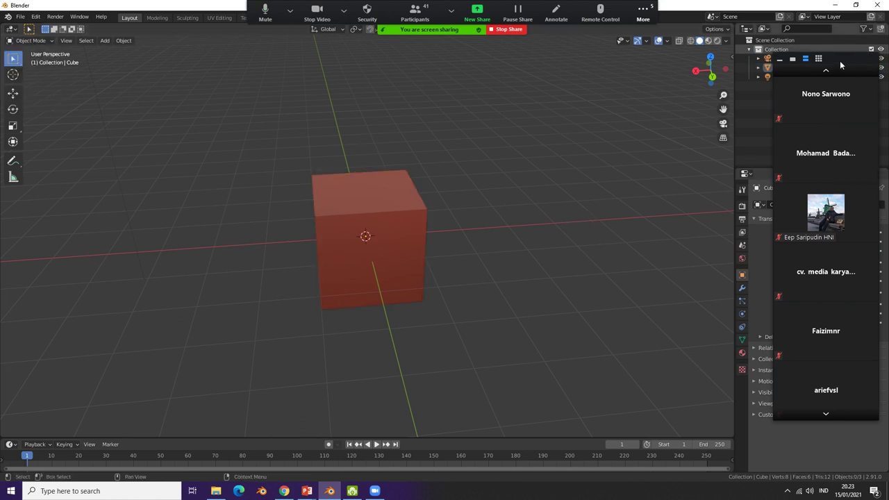
drag(841, 67, 666, 81)
click(742, 288)
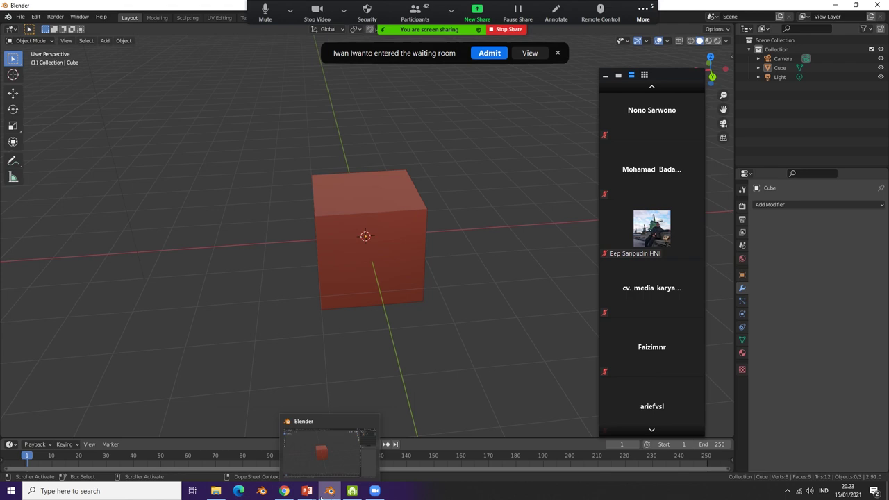
From the Modelling slide show, share the Blender window in Zoom and orbit toward the cube
click(356, 449)
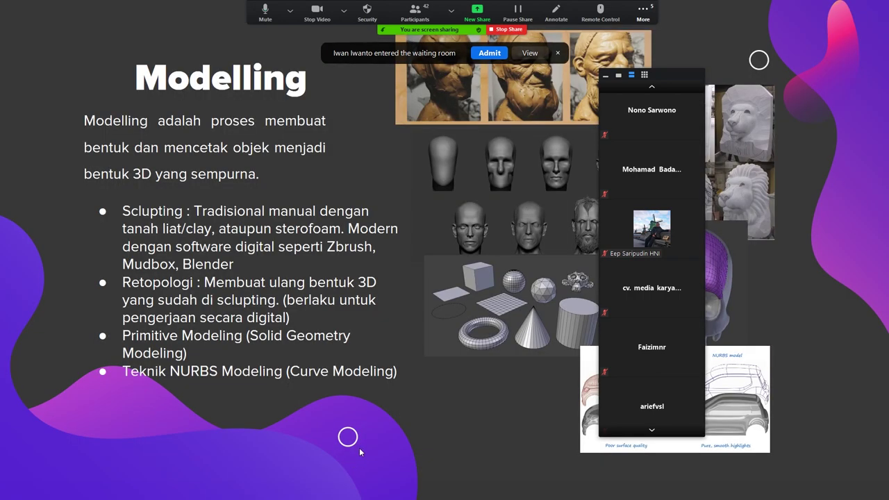
click(478, 14)
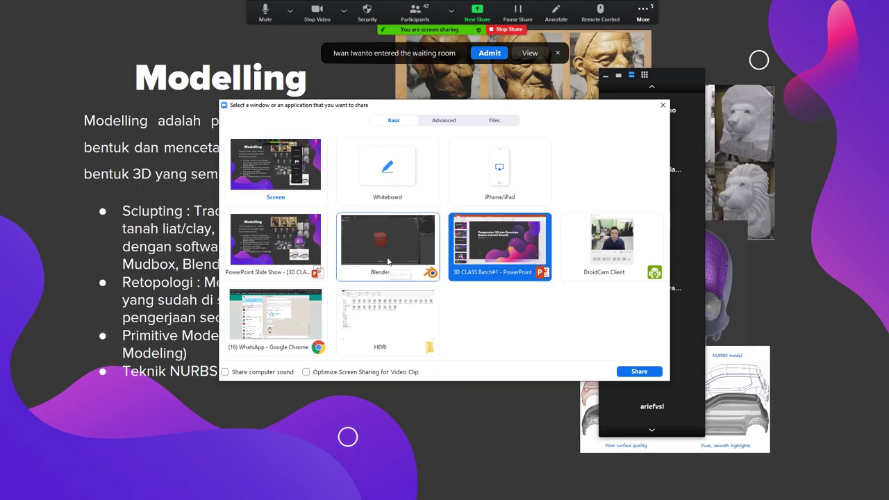
click(391, 255)
double_click(399, 233)
scroll(448, 266, up, 3)
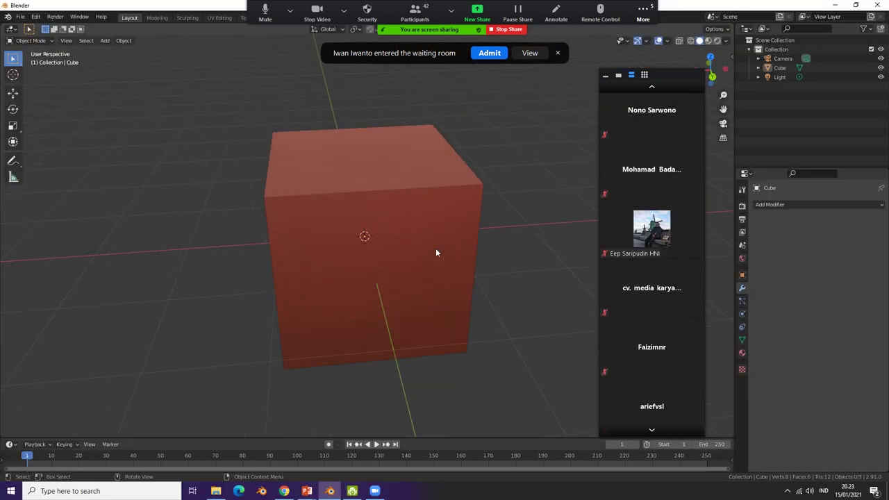
mouse_move(436, 248)
middle_down()
mouse_move(431, 284)
mouse_move(388, 293)
middle_up()
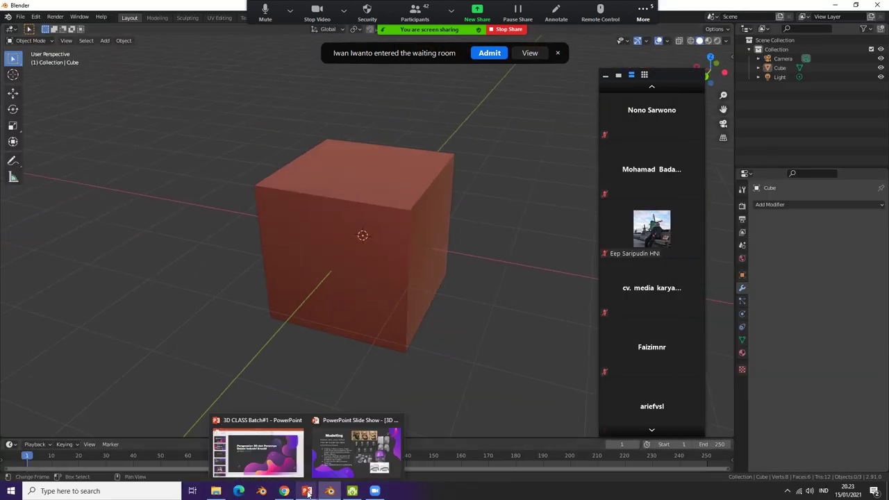
Reselect the window to share from the slide show, then bring Blender back to the front
click(321, 468)
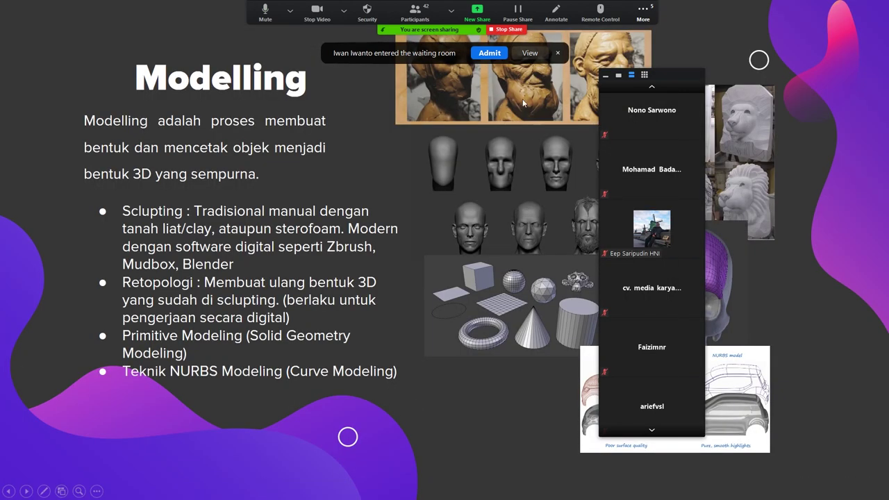
click(486, 18)
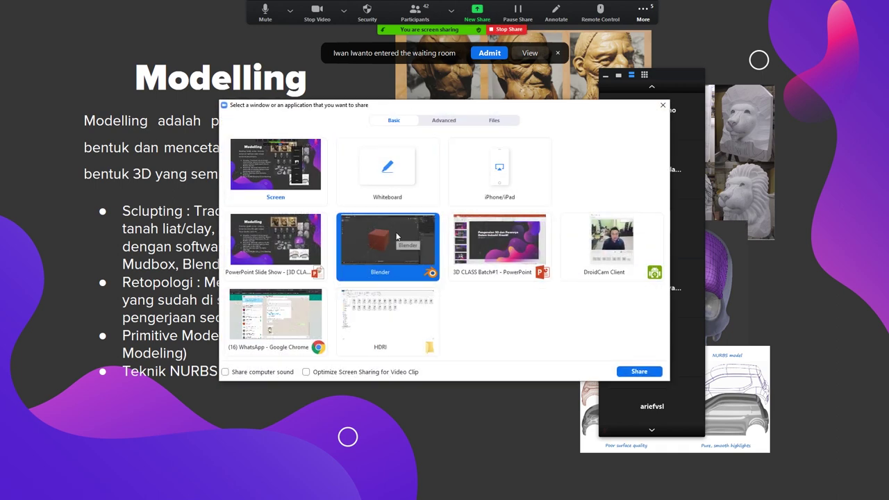
double_click(470, 251)
key(super)
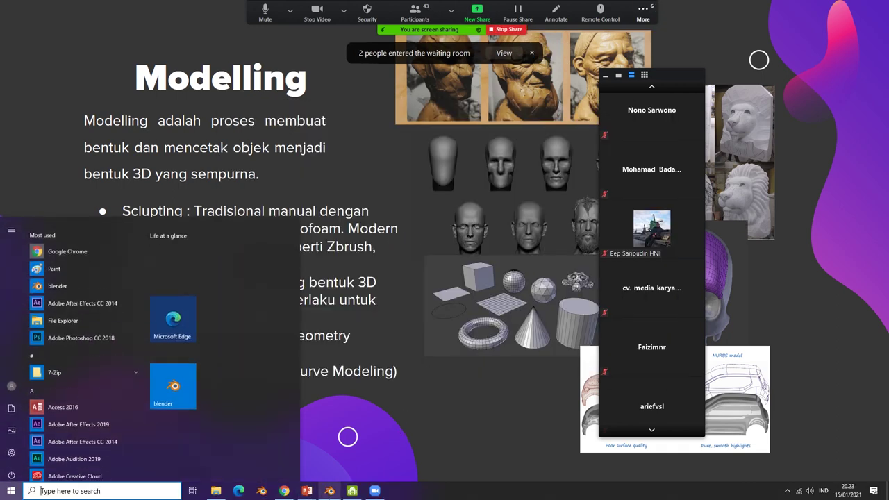
click(332, 491)
Select the cube, orbit and zoom around it, then deselect it
scroll(449, 265, up, 3)
scroll(423, 257, down, 5)
click(404, 282)
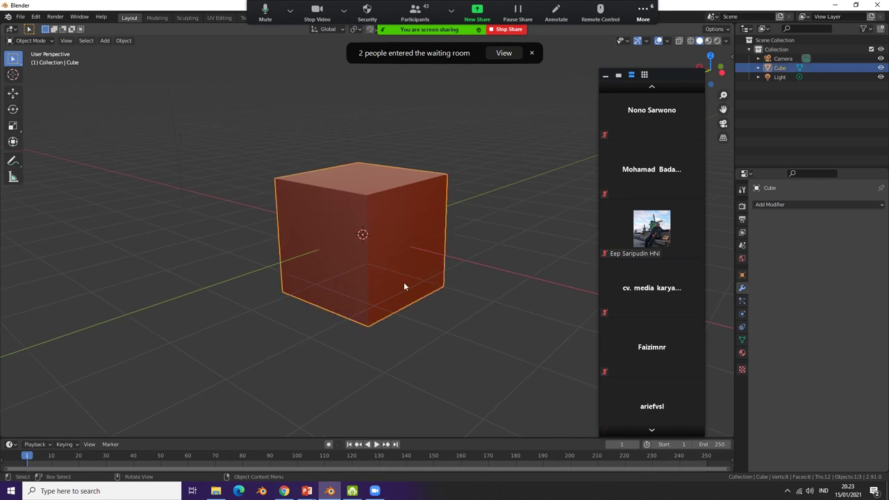
mouse_move(403, 283)
middle_down()
mouse_move(415, 308)
mouse_move(402, 293)
mouse_move(468, 296)
mouse_move(314, 303)
mouse_move(319, 399)
middle_up()
scroll(416, 303, down, 1)
scroll(410, 301, down, 3)
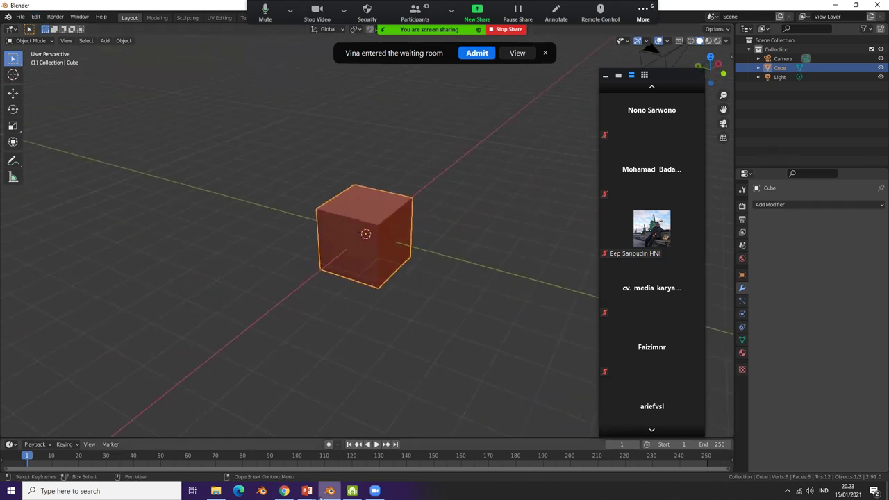
click(407, 387)
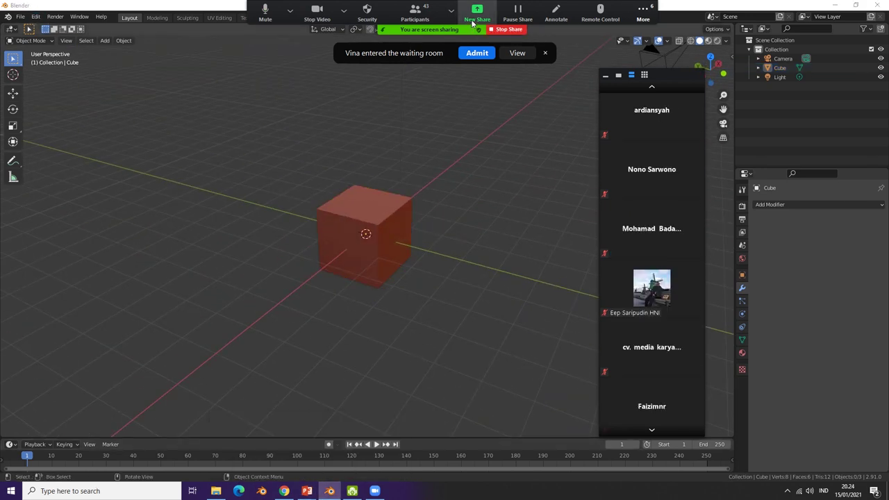
Switch Zoom to sharing the whole screen and orbit slightly around the cube
click(472, 23)
click(304, 181)
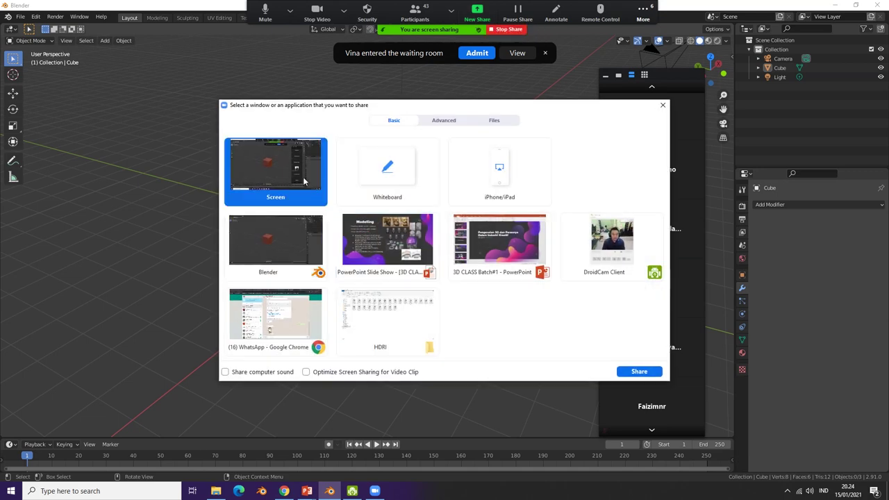
double_click(303, 181)
mouse_move(361, 327)
middle_down()
mouse_move(367, 314)
mouse_move(342, 314)
mouse_move(383, 321)
middle_up()
click(30, 40)
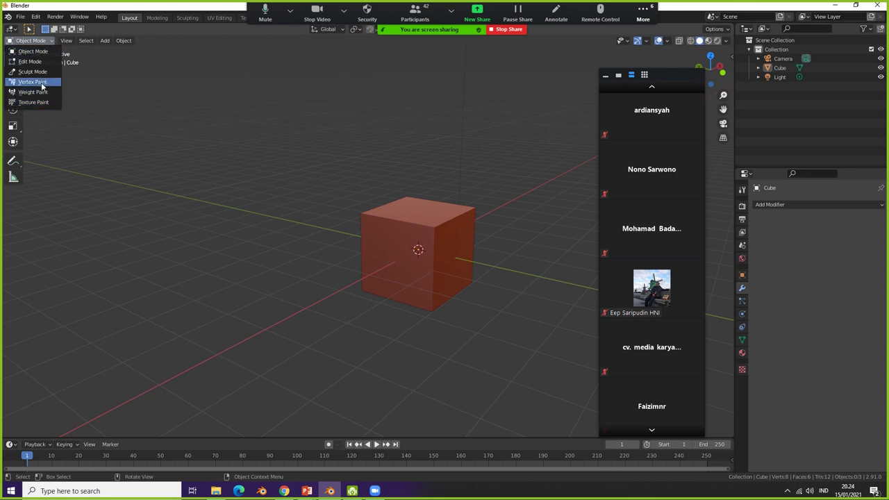
Move the Zoom participants panel aside and add a Multires modifier to the cube
click(445, 254)
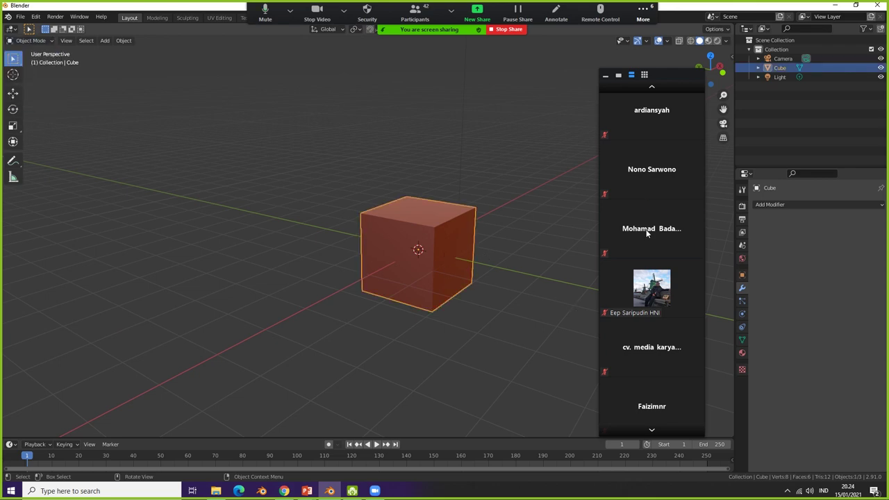
click(808, 205)
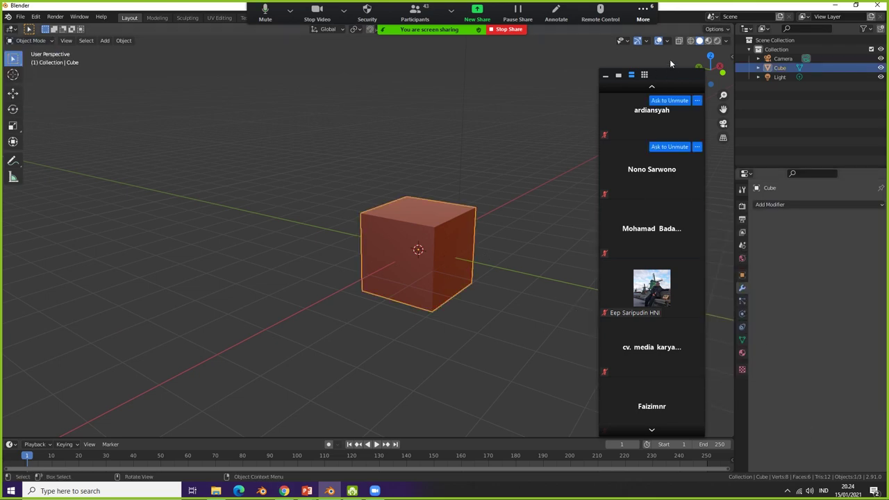
mouse_move(669, 72)
mouse_down()
mouse_move(650, 71)
mouse_move(841, 130)
mouse_up()
click(589, 74)
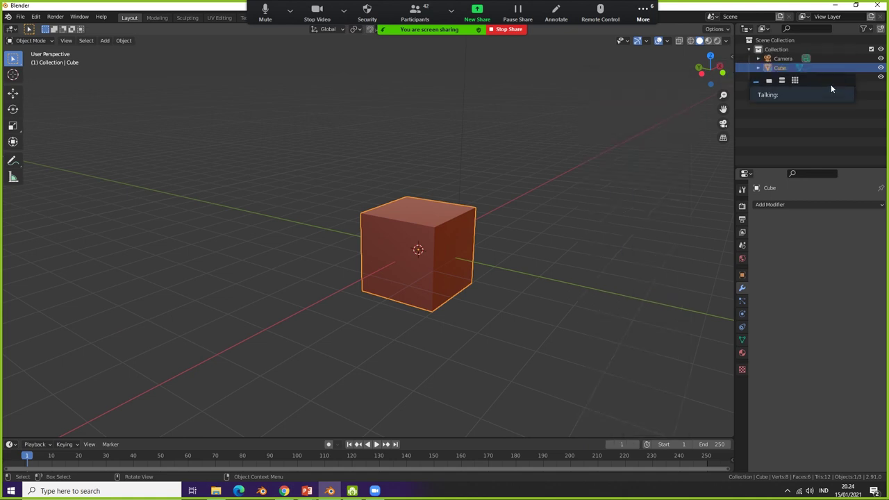
click(770, 205)
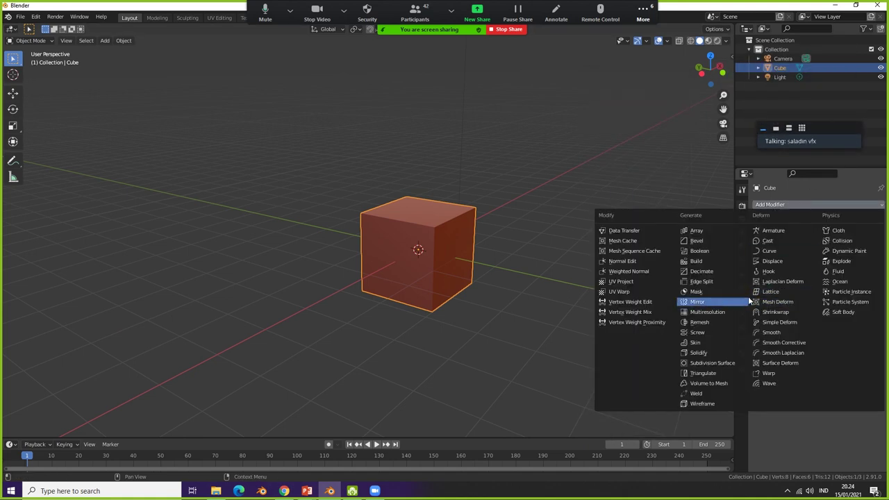
click(709, 312)
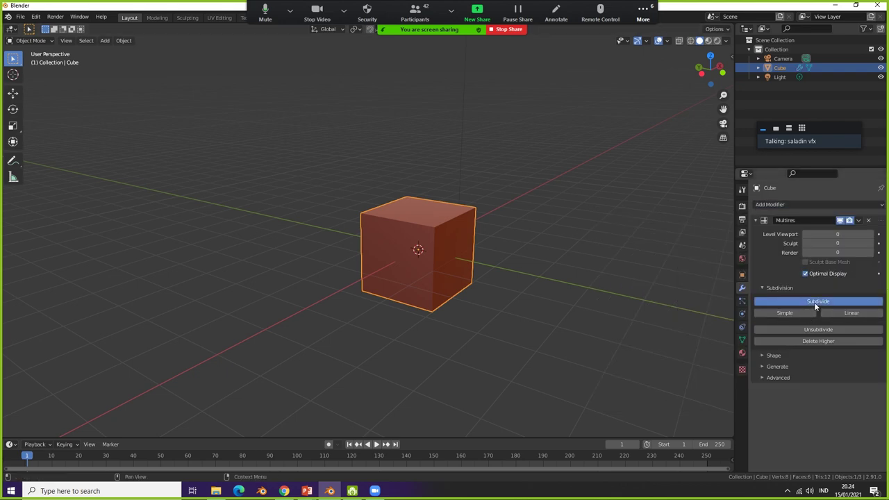
Subdivide the Multires modifier up to level 5, rounding the cube into a sphere
click(815, 301)
click(818, 302)
click(818, 302)
click(818, 300)
click(817, 301)
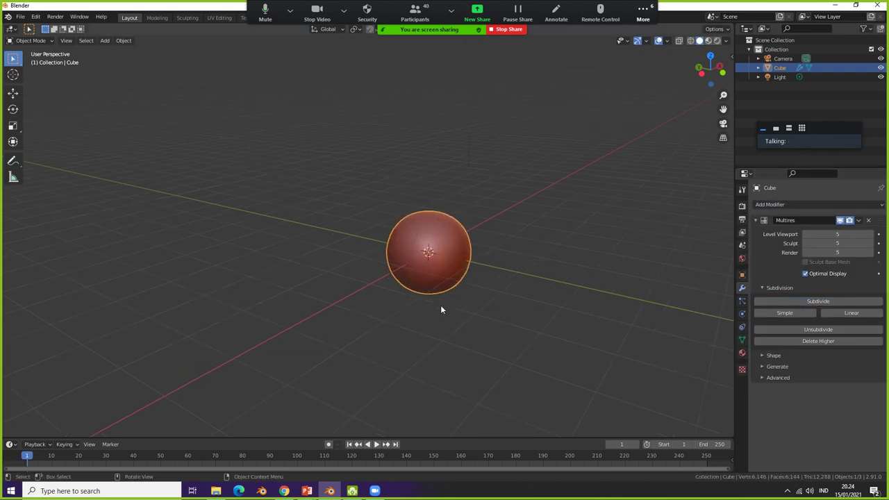
scroll(441, 305, up, 3)
middle_drag(507, 304, 385, 303)
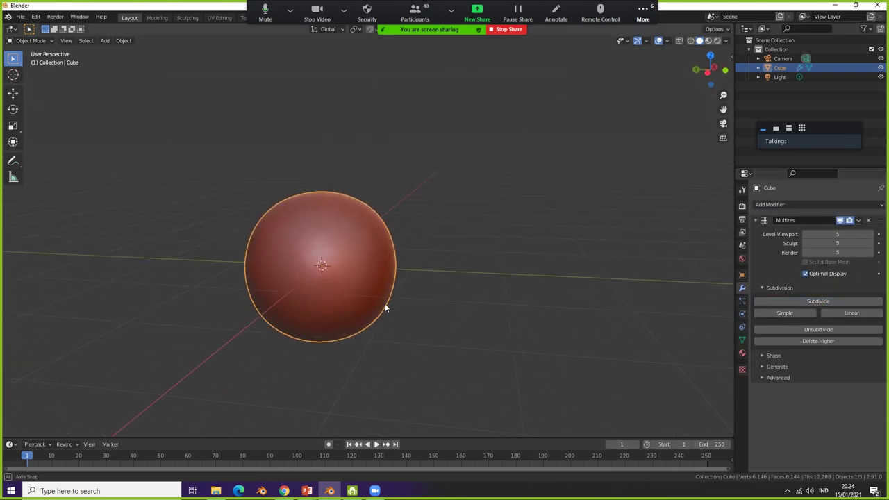
click(124, 40)
Switch the sphere from Object Mode into Sculpt Mode
click(177, 224)
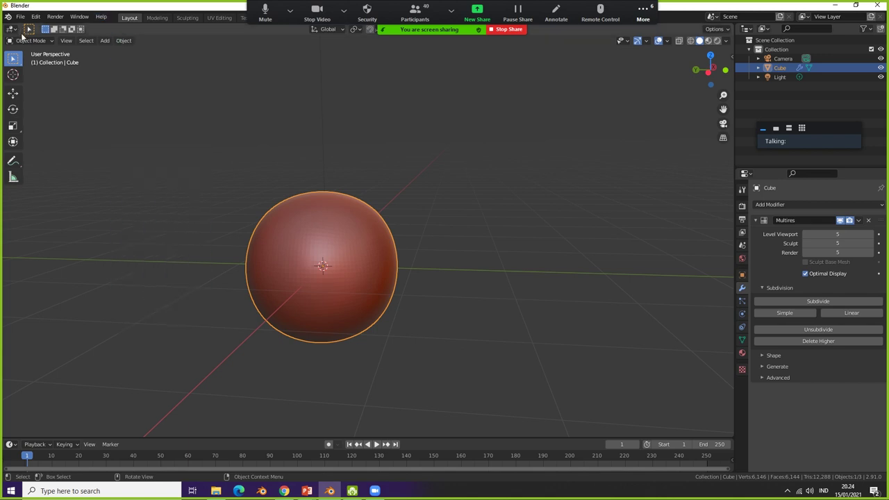
click(30, 40)
click(32, 72)
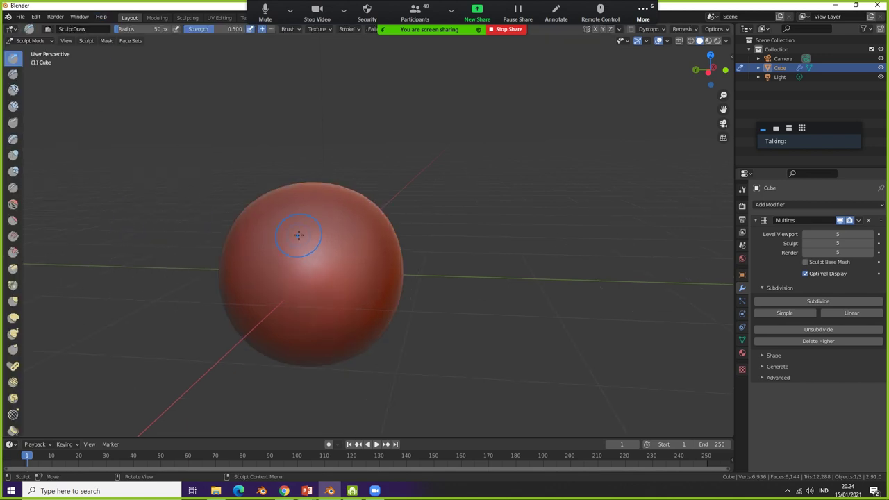
mouse_move(357, 230)
middle_down()
mouse_move(378, 243)
mouse_move(409, 236)
middle_up()
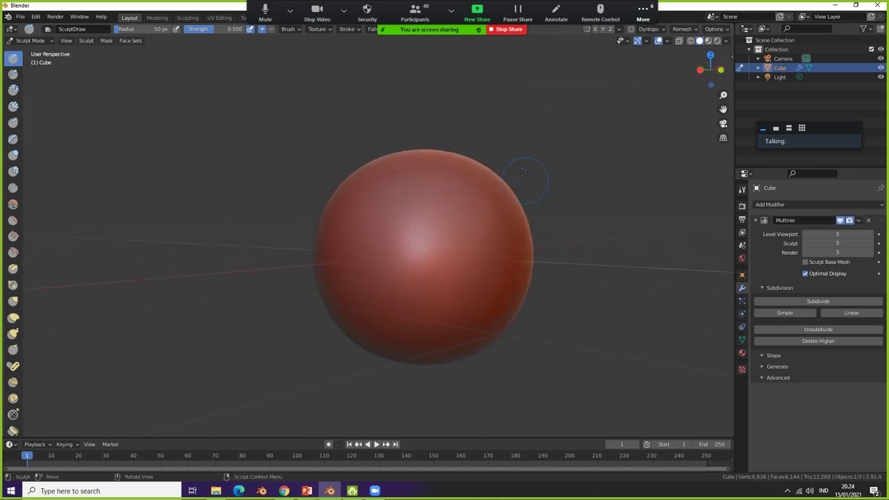
Try test strokes and a ridge across the sphere, undoing each attempt
mouse_move(496, 200)
mouse_down()
mouse_move(486, 278)
mouse_move(444, 320)
mouse_up()
key(ctrl+z)
key(ctrl+z)
mouse_move(452, 294)
middle_down()
mouse_move(386, 263)
mouse_move(426, 254)
mouse_move(367, 229)
middle_up()
scroll(427, 254, down, 3)
mouse_move(367, 229)
mouse_down()
mouse_move(410, 225)
mouse_move(323, 232)
mouse_up()
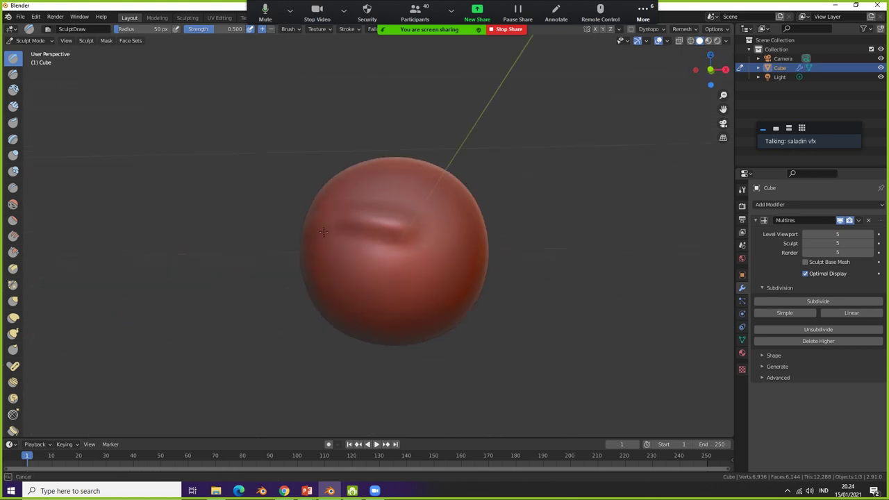
middle_drag(374, 254, 377, 222)
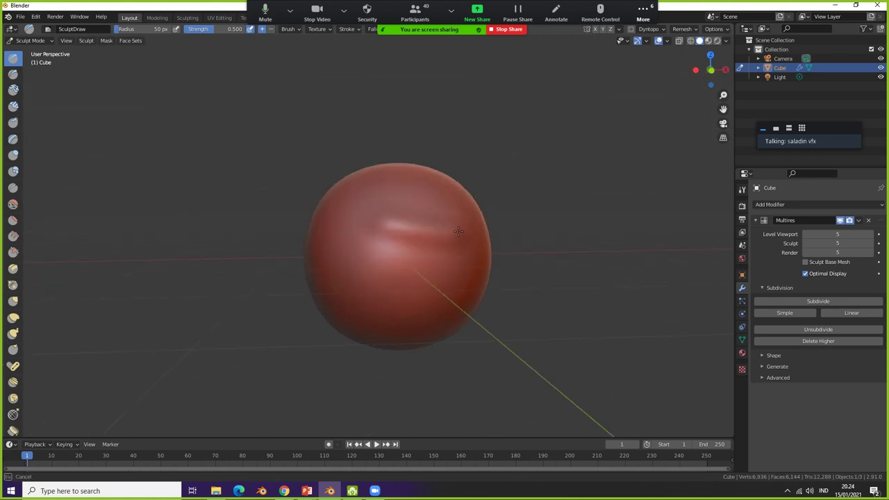
mouse_move(458, 231)
mouse_down()
mouse_move(355, 240)
mouse_move(445, 236)
mouse_up()
key(ctrl+z)
key(ctrl+z)
key(ctrl+z)
mouse_move(460, 268)
middle_down()
mouse_move(478, 239)
mouse_move(455, 248)
middle_up()
Set the brush radius to 98 px and sculpt a bulge on the lower right, checking it in wireframe
drag(143, 29, 167, 29)
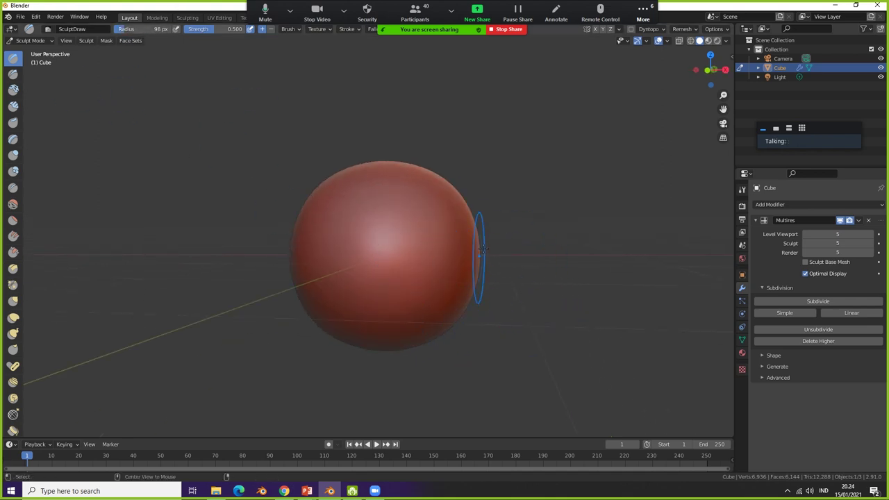
drag(415, 318, 451, 267)
key(z)
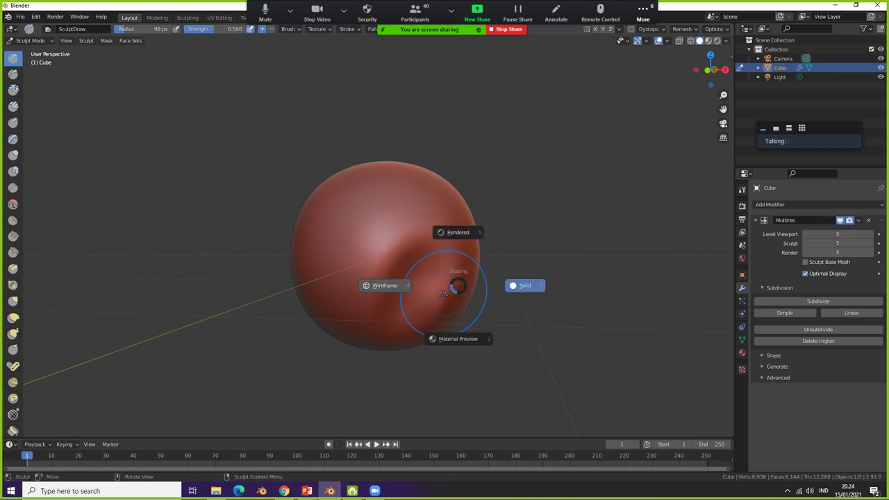
key(4)
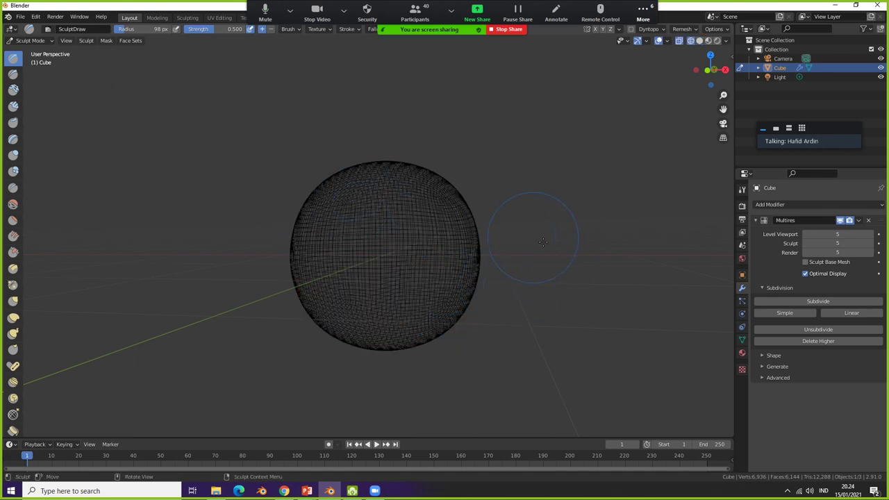
key(z)
key(6)
mouse_move(427, 318)
middle_down()
mouse_move(420, 327)
mouse_move(411, 298)
mouse_move(417, 287)
mouse_move(326, 301)
middle_up()
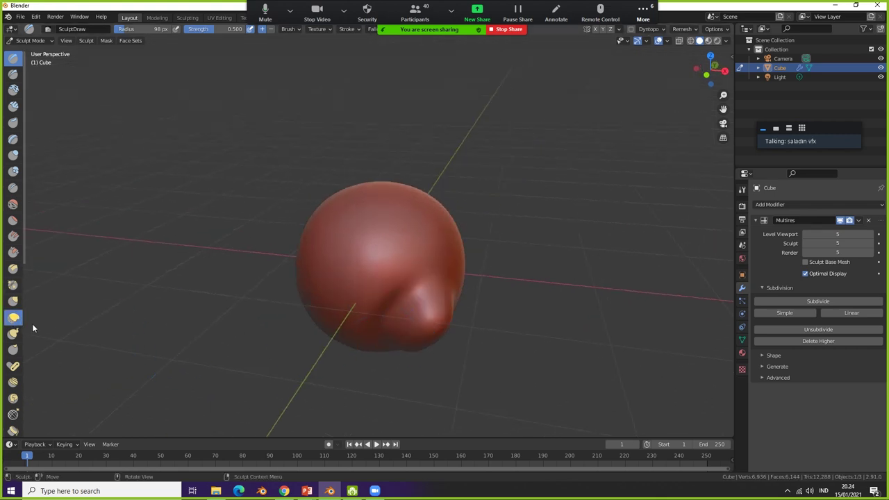
With the Elastic Deform brush, pull the sphere out toward its lower and upper right
click(13, 318)
drag(413, 308, 472, 341)
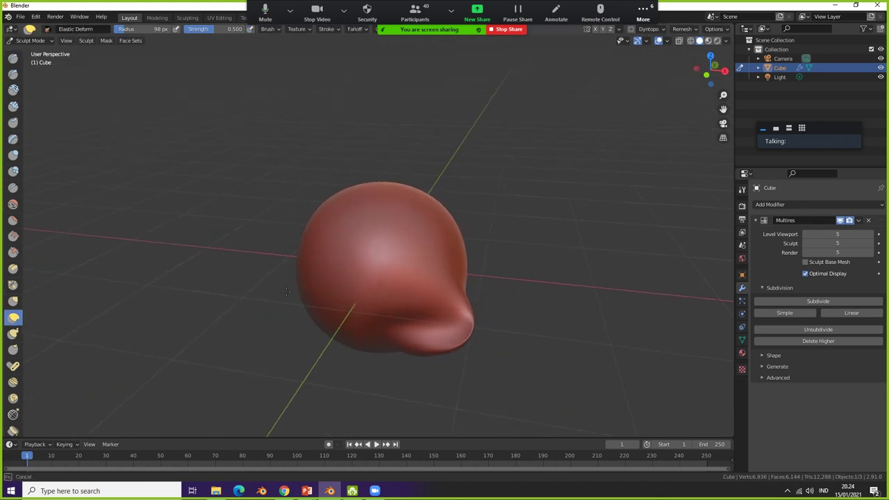
drag(407, 223, 445, 198)
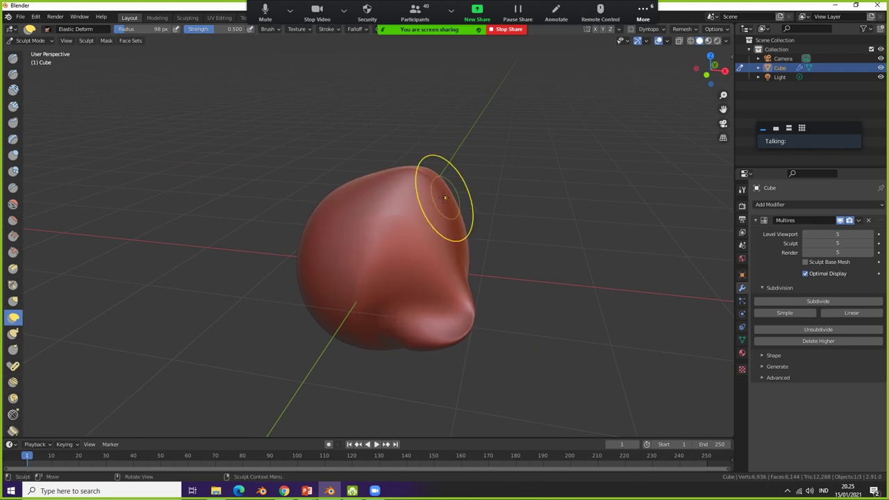
middle_drag(445, 198, 328, 208)
key(ctrl+z)
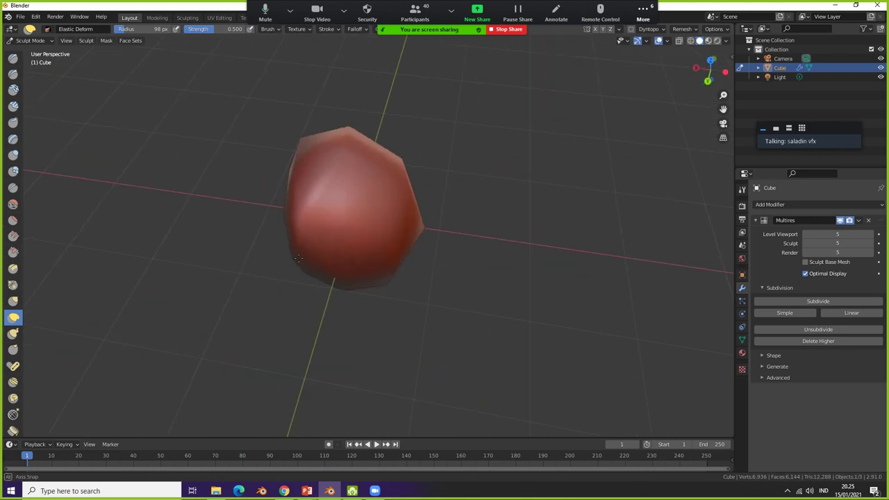
Stretch the blob's lower part with more Elastic Deform strokes
mouse_move(298, 259)
mouse_down()
mouse_move(367, 229)
mouse_move(259, 248)
mouse_up()
mouse_move(260, 248)
middle_down()
mouse_move(231, 222)
mouse_move(387, 262)
middle_up()
drag(387, 262, 363, 238)
middle_drag(363, 239, 426, 304)
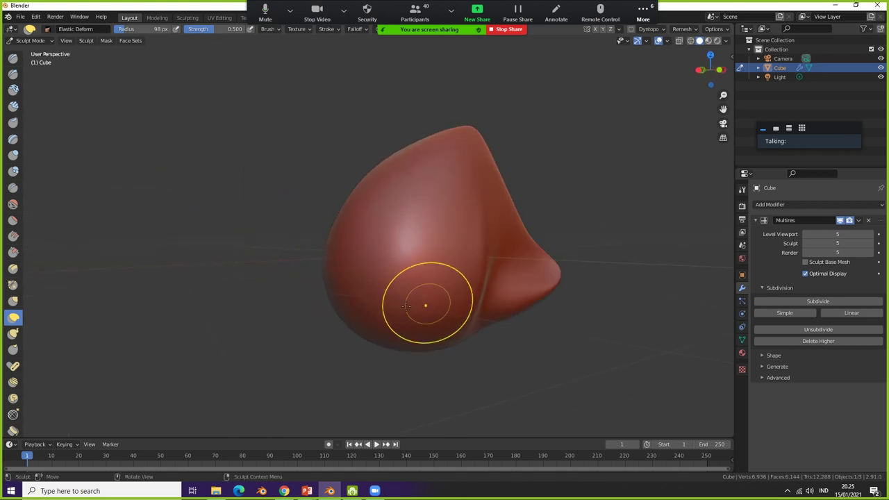
key(ctrl+z)
key(ctrl+shift+z)
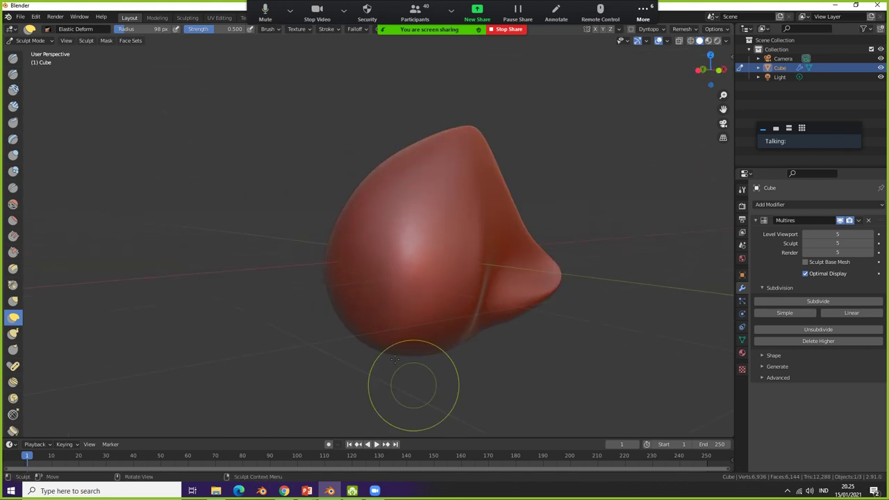
Orbit around the lopsided blob and switch to the standard Draw brush
middle_drag(394, 360, 338, 318)
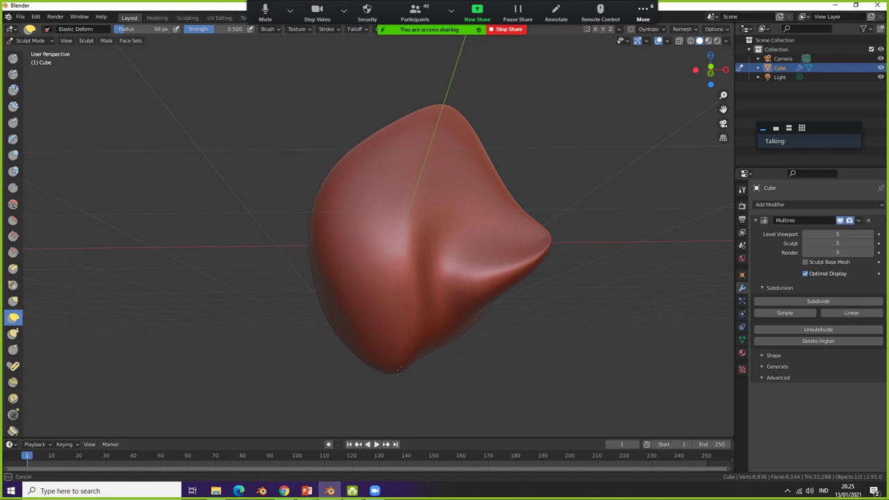
middle_drag(400, 370, 417, 327)
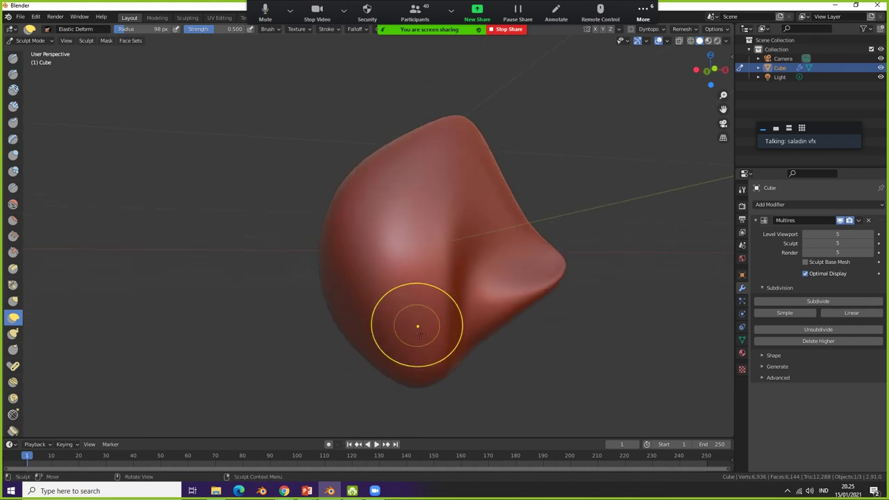
key(ctrl+z)
mouse_move(367, 314)
middle_down()
mouse_move(382, 340)
mouse_move(298, 301)
middle_up()
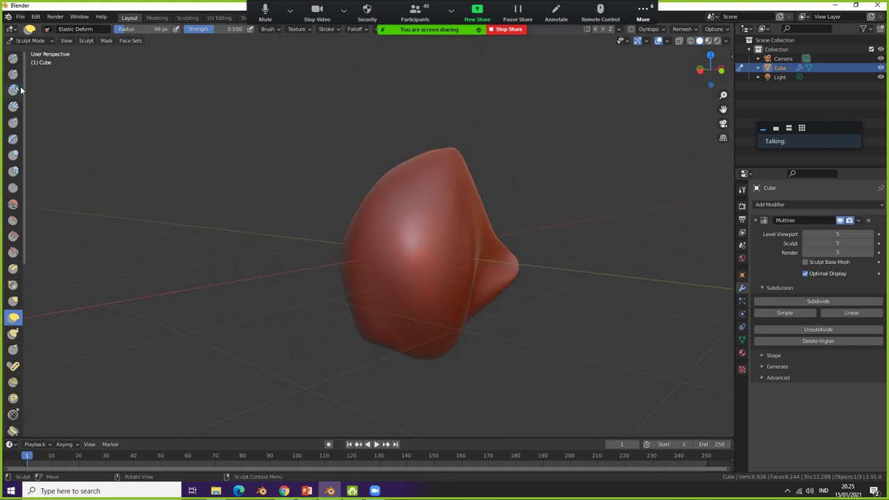
click(13, 58)
Shrink the Draw brush radius to 39 px and sculpt a raised brow stroke
middle_drag(389, 257, 422, 232)
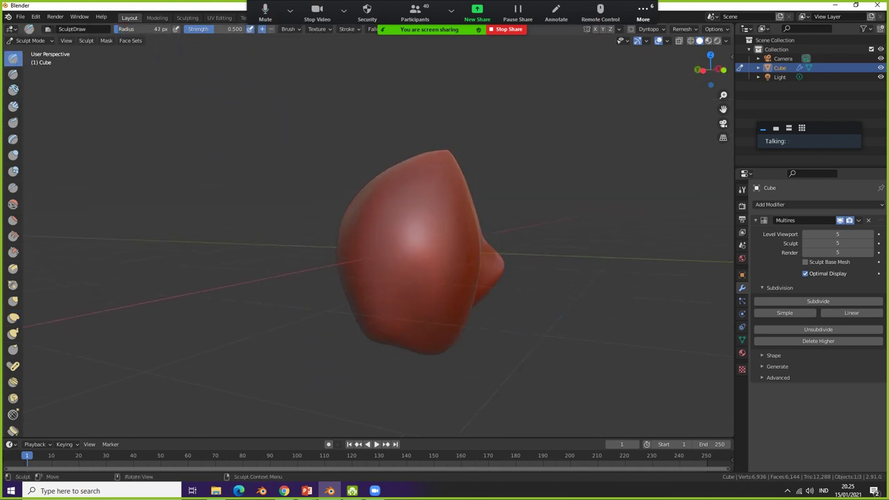
drag(158, 28, 149, 29)
drag(417, 223, 385, 219)
mouse_move(417, 215)
middle_down()
mouse_move(442, 242)
mouse_move(390, 248)
middle_up()
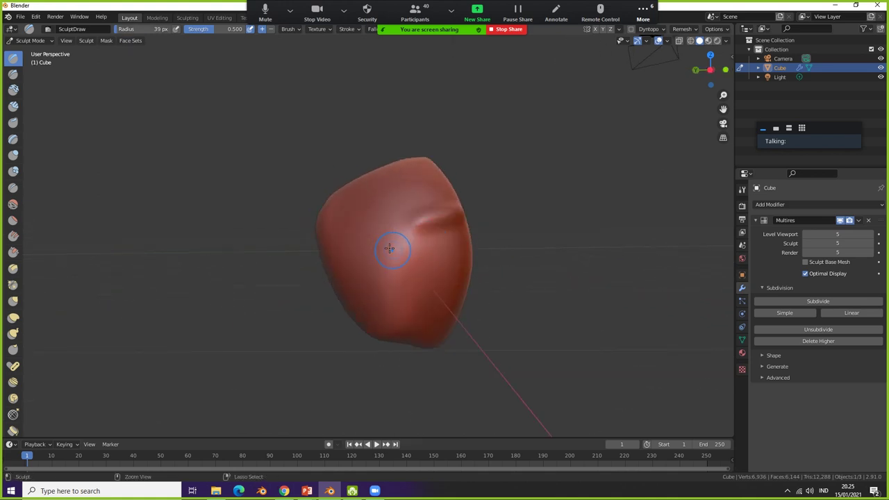
Add a second brow ridge, a nose bump, eye hollows and a mouth area
mouse_move(351, 226)
mouse_down()
mouse_move(392, 224)
mouse_move(375, 267)
mouse_up()
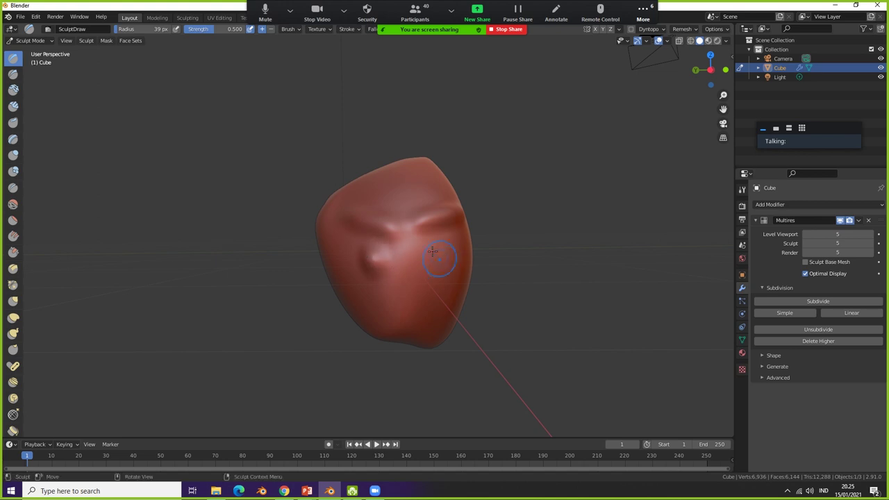
drag(433, 252, 438, 262)
drag(379, 306, 438, 309)
mouse_move(487, 317)
middle_down()
mouse_move(453, 329)
mouse_move(432, 305)
middle_up()
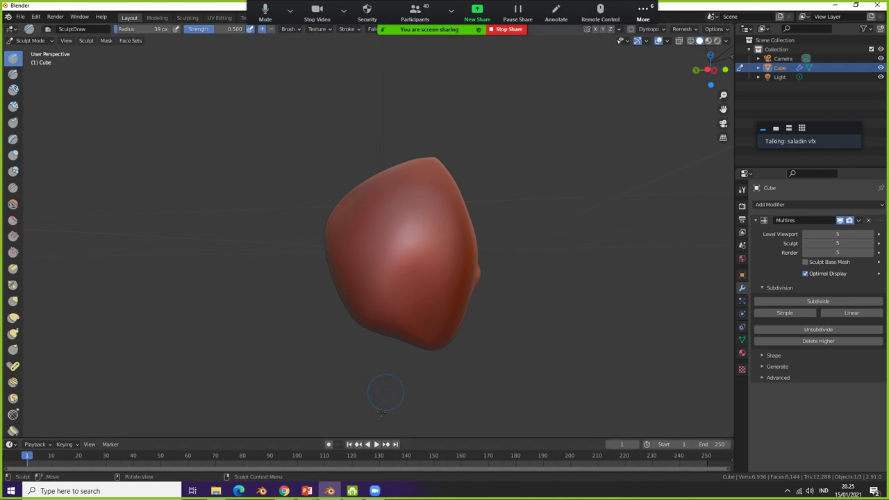
mouse_move(306, 491)
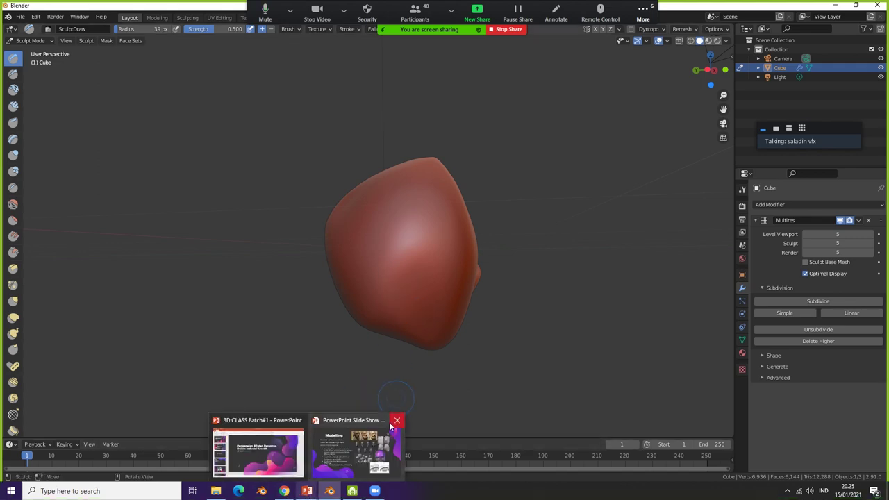
Show the Modelling slideshow full screen, then return to the Blender window
click(344, 458)
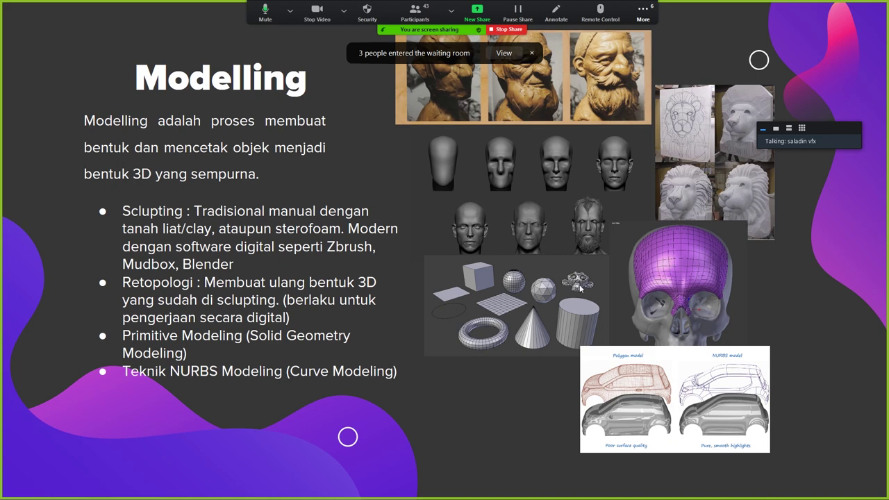
key(super)
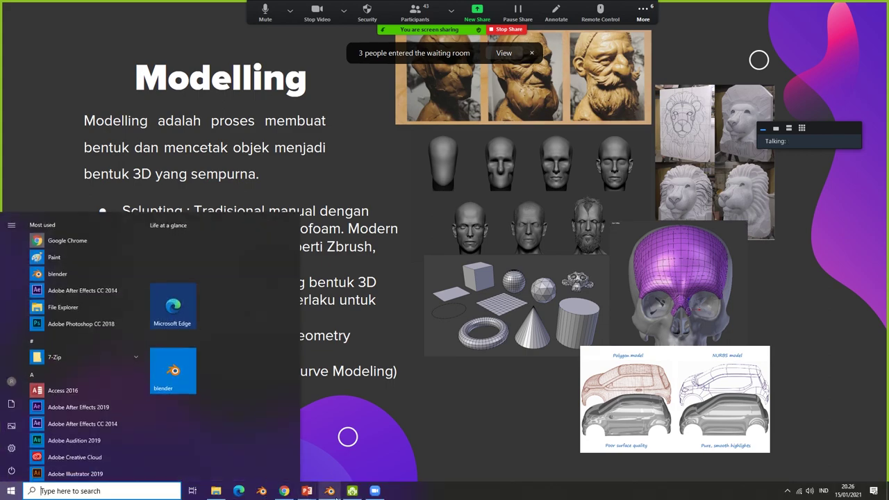
click(329, 491)
Toggle wireframe display with Shift+Z and view the sculpted head from above
middle_drag(444, 253, 479, 292)
key(shift+z)
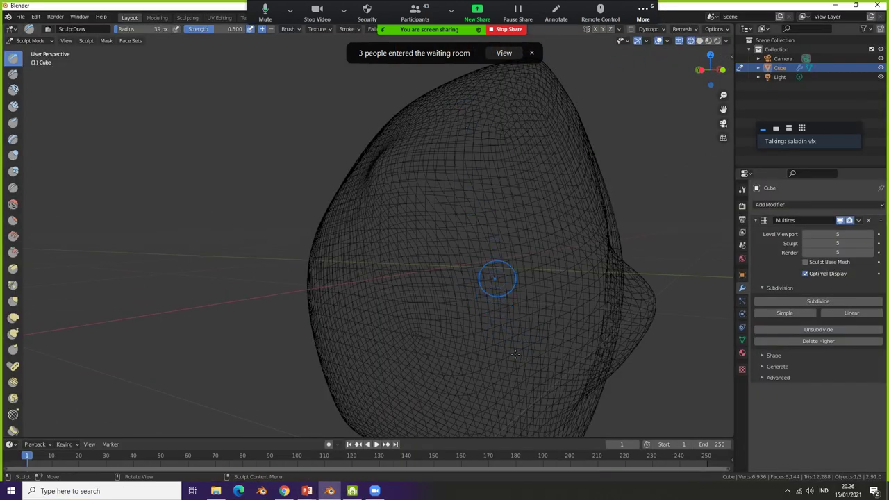
middle_drag(471, 166, 444, 153)
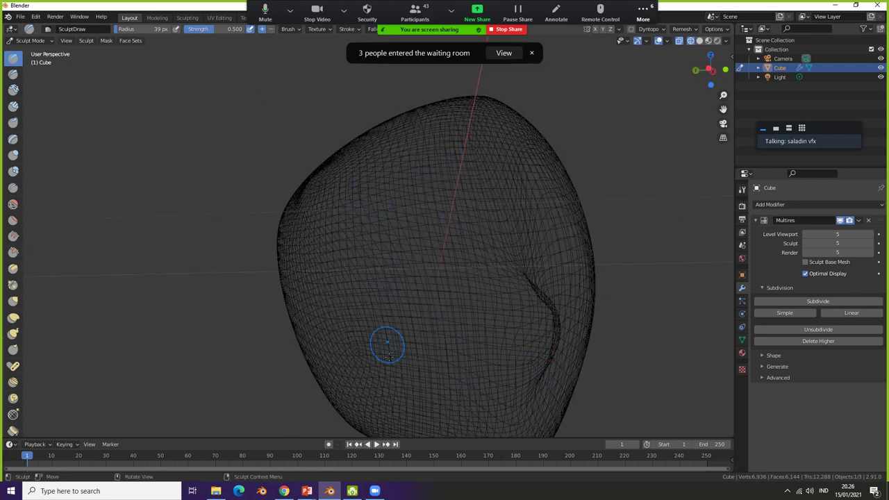
middle_drag(387, 345, 435, 334)
middle_drag(413, 277, 422, 185)
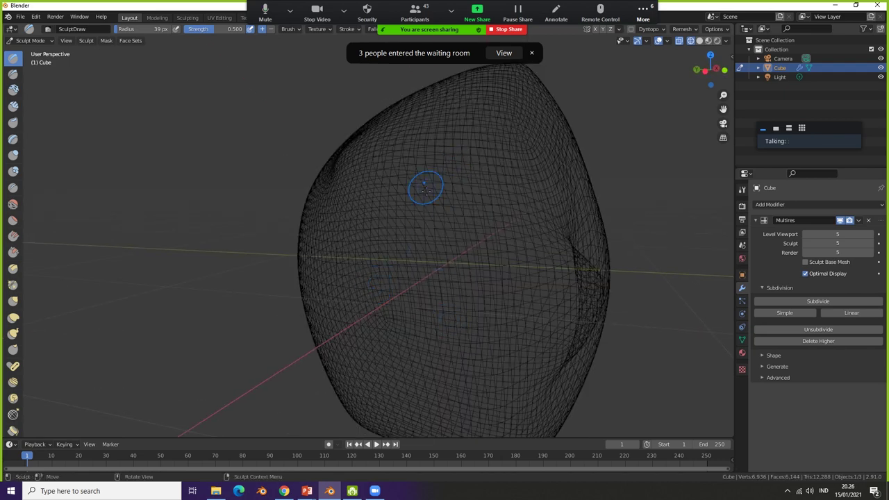
mouse_move(479, 335)
middle_down()
mouse_move(435, 320)
mouse_move(475, 360)
mouse_move(459, 371)
mouse_move(448, 348)
mouse_move(481, 365)
mouse_move(453, 367)
middle_up()
Zoom in and inspect the dense wireframe mesh, including the brow, from several sides
scroll(444, 340, up, 3)
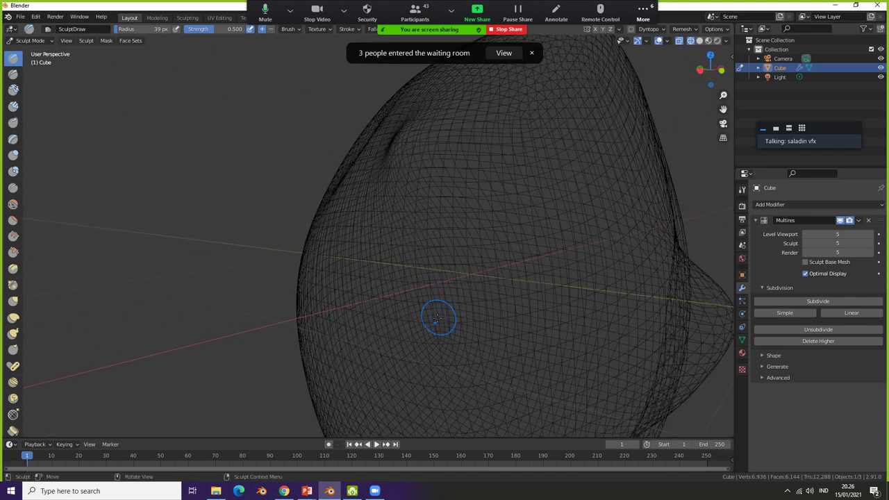
middle_drag(438, 318, 478, 369)
mouse_move(447, 258)
middle_down()
mouse_move(397, 243)
mouse_move(440, 157)
middle_up()
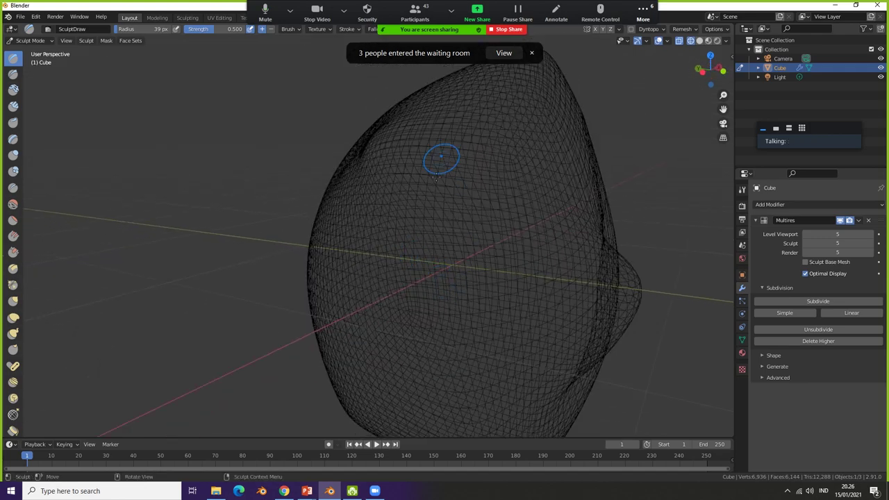
middle_drag(471, 346, 452, 143)
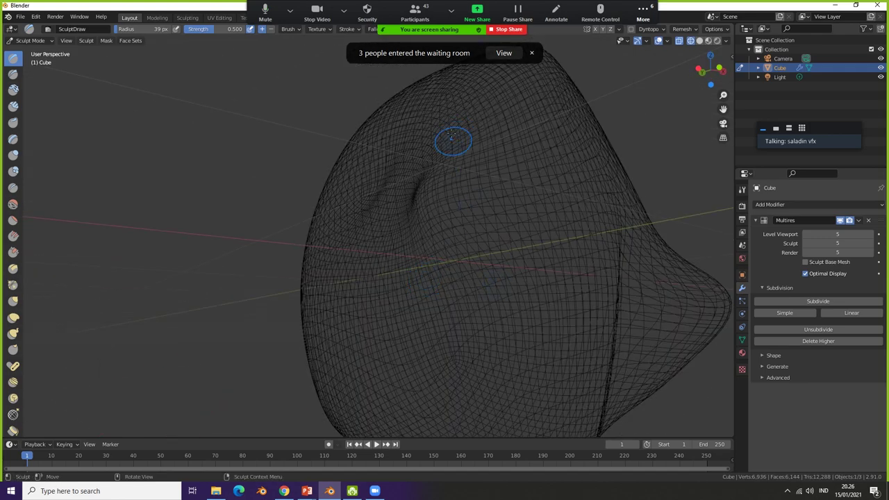
middle_drag(512, 292, 556, 304)
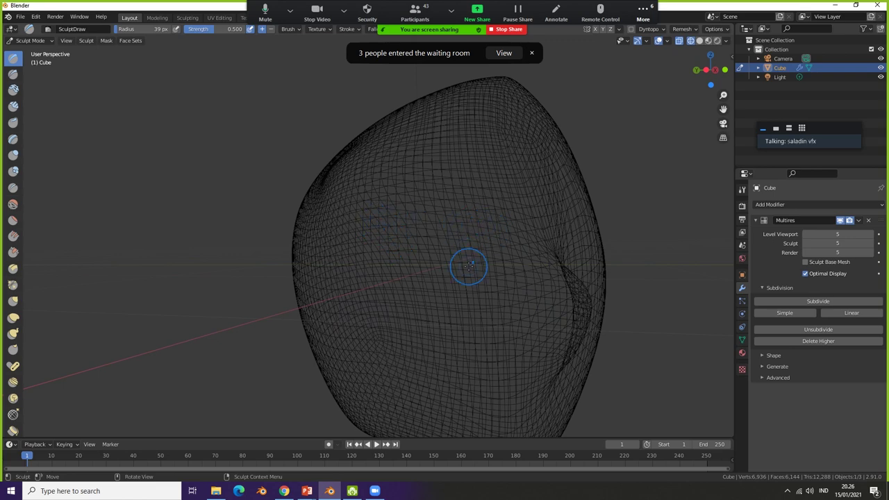
mouse_move(454, 153)
middle_down()
mouse_move(459, 238)
mouse_move(396, 221)
mouse_move(427, 232)
mouse_move(506, 208)
mouse_move(545, 287)
middle_up()
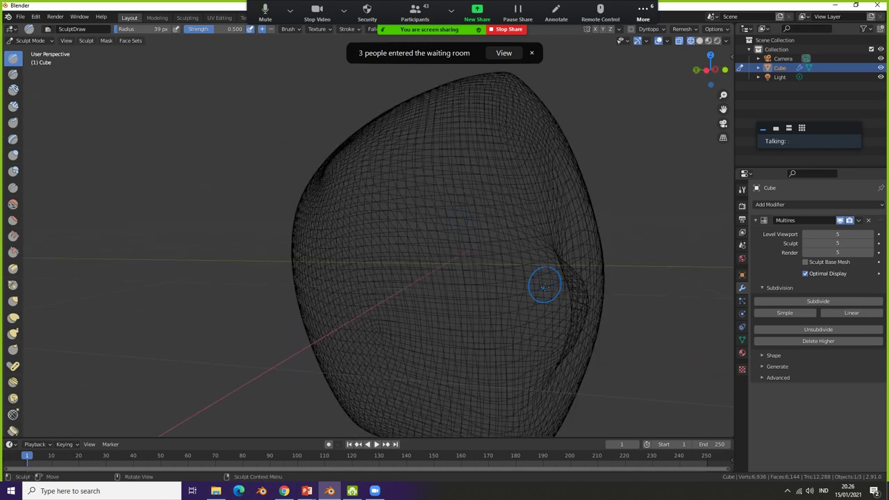
mouse_move(480, 350)
middle_down()
mouse_move(423, 394)
mouse_move(460, 351)
middle_up()
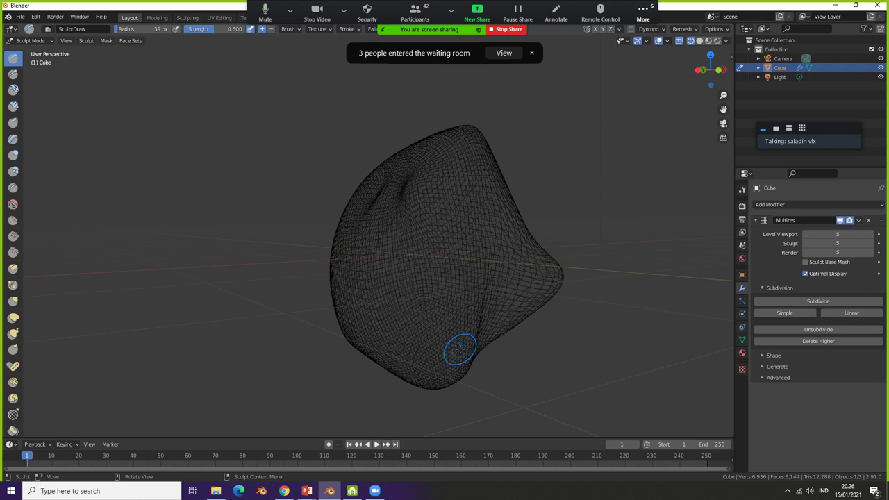
middle_drag(460, 350, 498, 346)
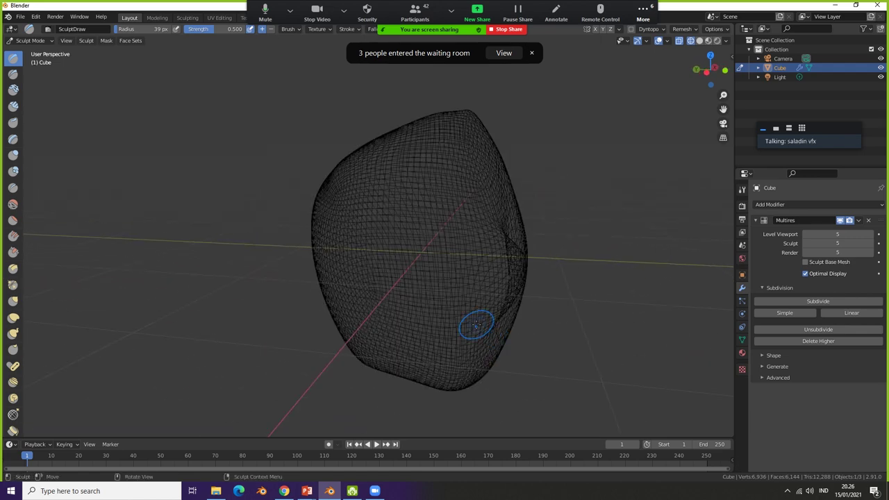
Bring the Modelling slideshow back to full screen and present it, then open the Start menu
click(307, 492)
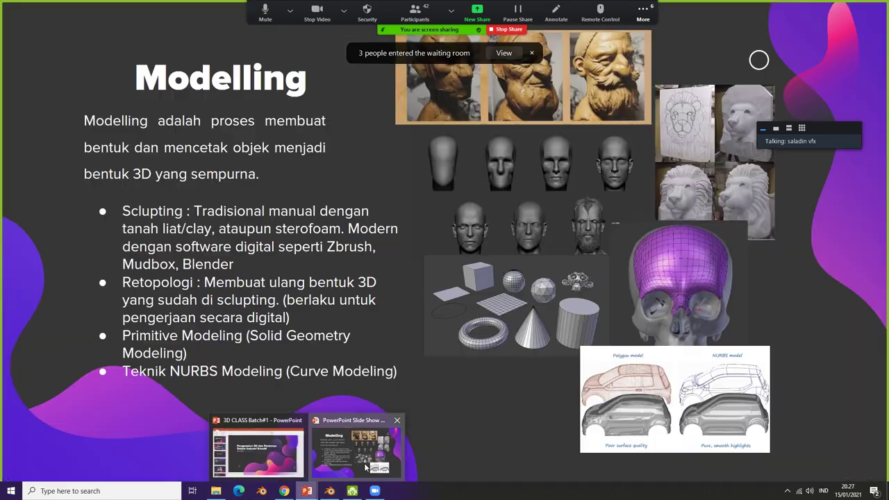
click(364, 463)
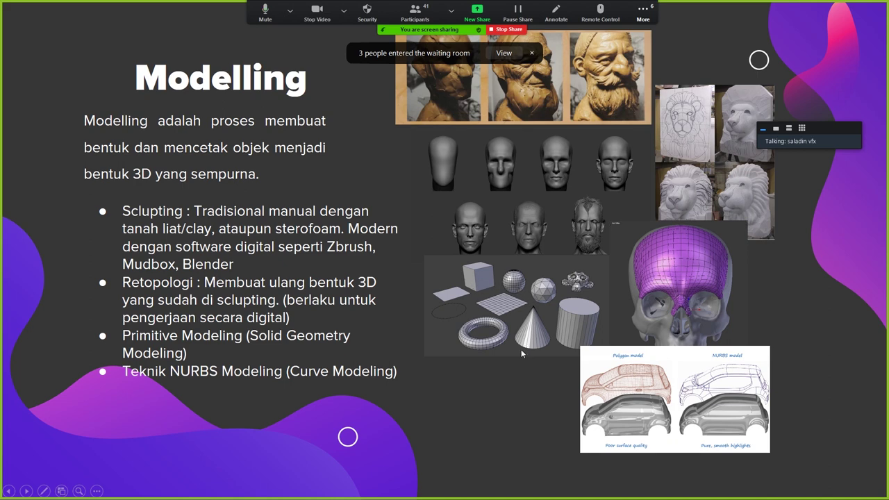
key(super)
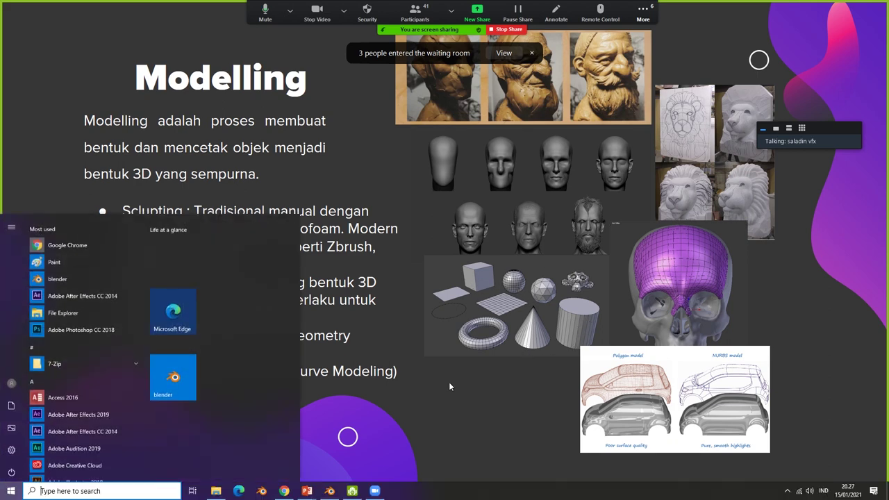
Back in Blender, switch to Object Mode and delete the sculpted object
click(332, 493)
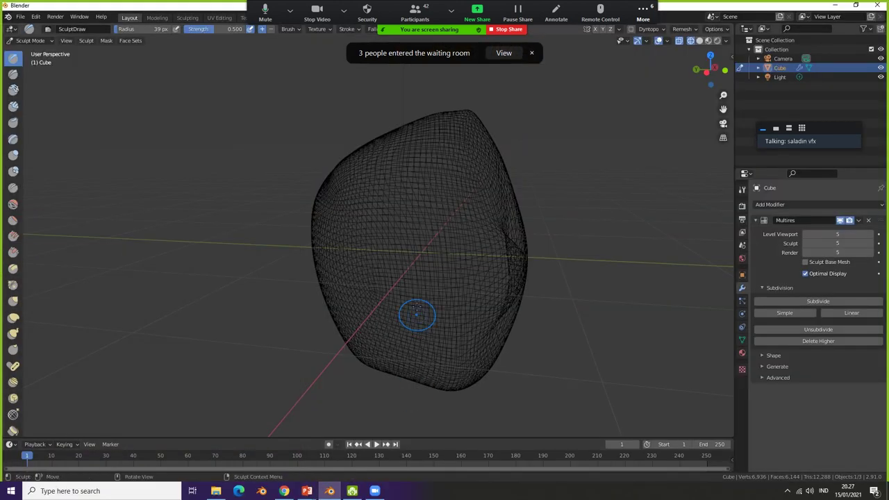
key(Tab)
key(Tab)
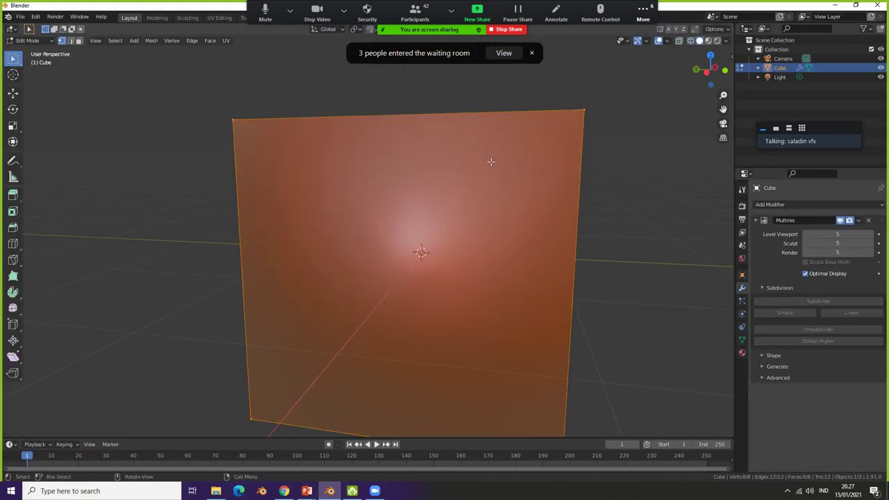
click(28, 40)
click(24, 53)
middle_drag(316, 194, 308, 243)
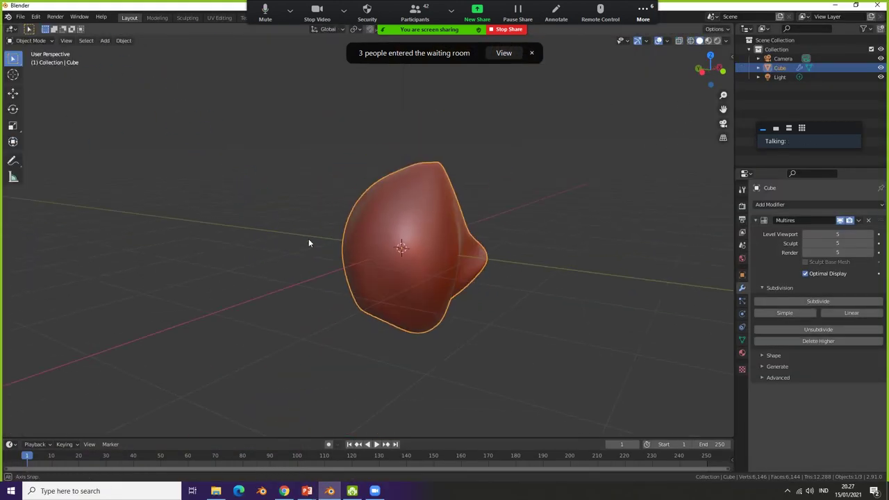
key(x)
click(445, 273)
Add a fresh cube and move it along the Z axis
key(shift+a)
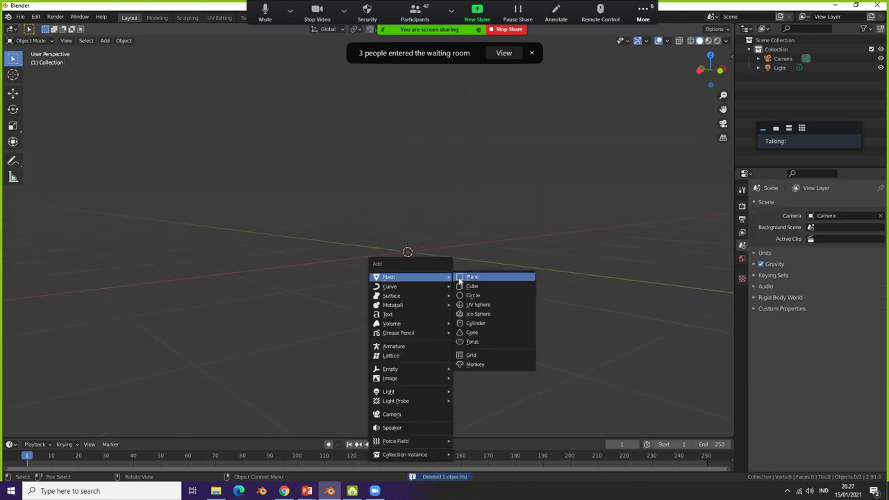
click(472, 285)
mouse_move(416, 287)
middle_down()
mouse_move(428, 285)
mouse_move(406, 267)
middle_up()
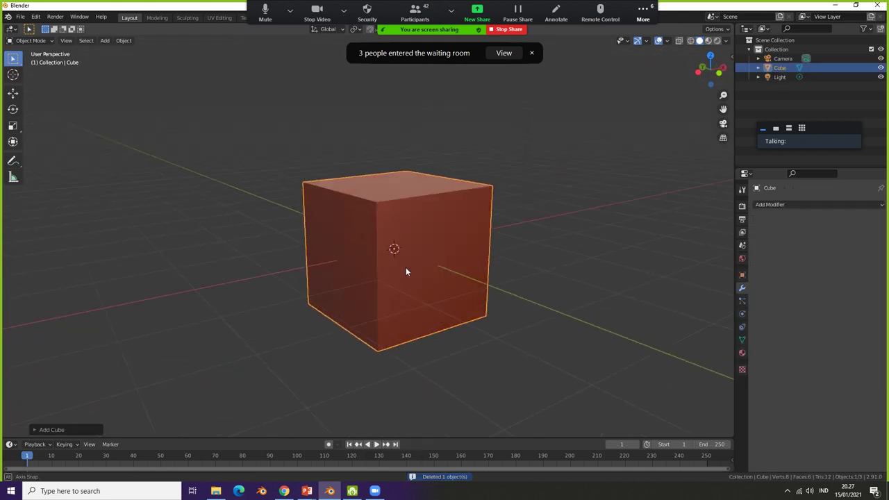
key(g)
key(z)
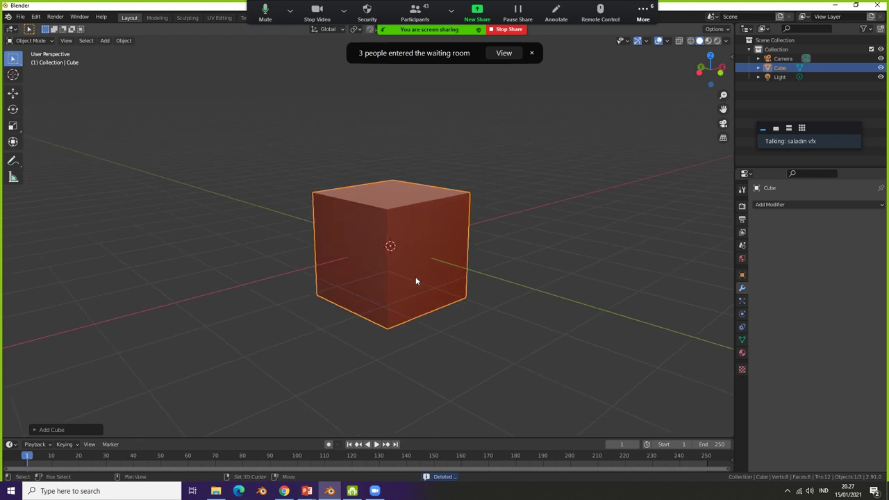
key(shift+a)
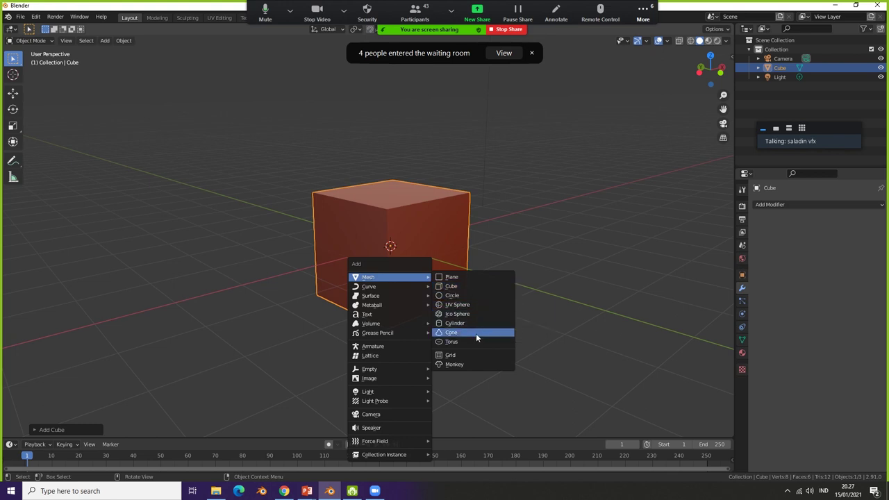
click(523, 352)
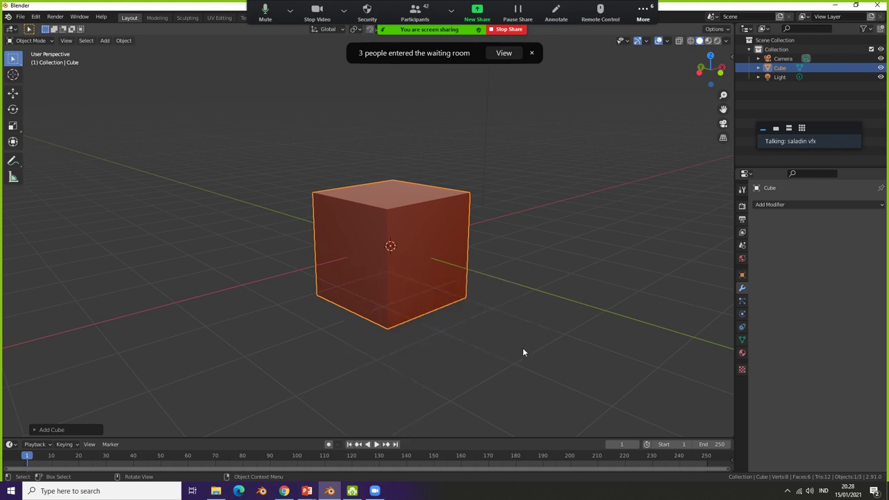
View the cube more front-on and enter Edit Mode
mouse_move(451, 293)
middle_down()
mouse_move(400, 300)
mouse_move(483, 297)
mouse_move(412, 302)
mouse_move(472, 287)
middle_up()
scroll(473, 137, up, 2)
mouse_move(473, 138)
middle_down()
mouse_move(417, 176)
mouse_move(439, 203)
mouse_move(446, 188)
middle_up()
scroll(459, 264, down, 3)
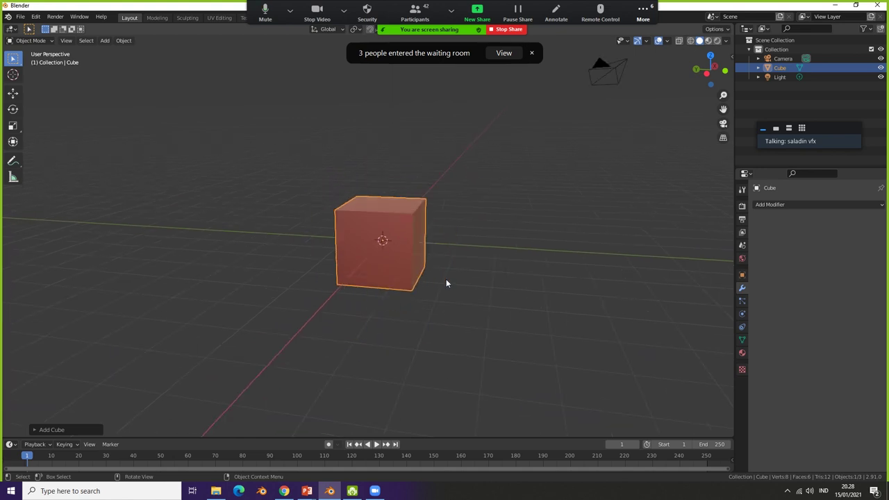
scroll(446, 279, up, 3)
mouse_move(446, 278)
middle_down()
mouse_move(428, 288)
mouse_move(441, 271)
mouse_move(468, 264)
mouse_move(446, 273)
middle_up()
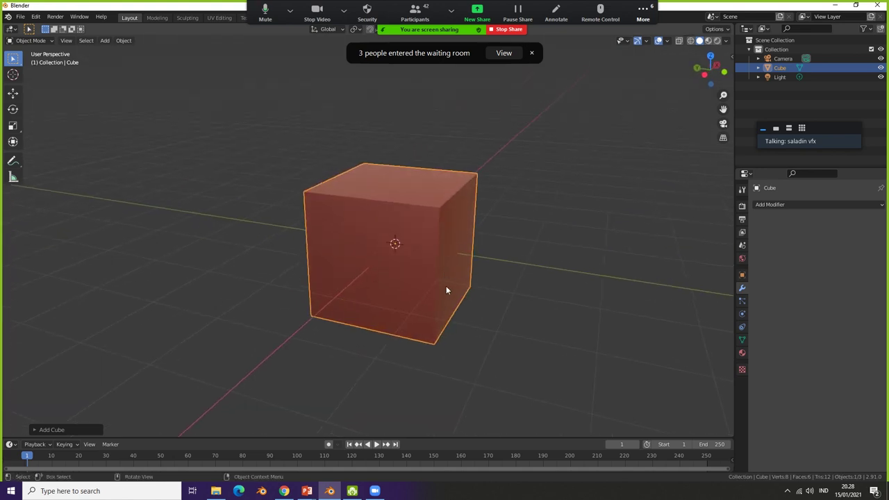
key(Tab)
key(Tab)
key(Tab)
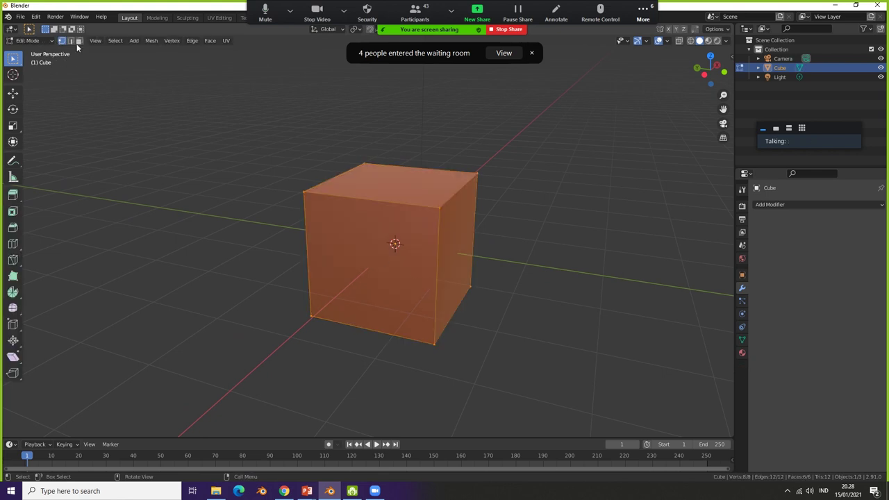
In Face select, lower the cube's top face along Z into a thin slab
click(78, 40)
mouse_move(389, 243)
middle_down()
mouse_move(470, 238)
mouse_move(294, 270)
mouse_move(391, 300)
mouse_move(389, 278)
middle_up()
click(348, 254)
key(g)
key(z)
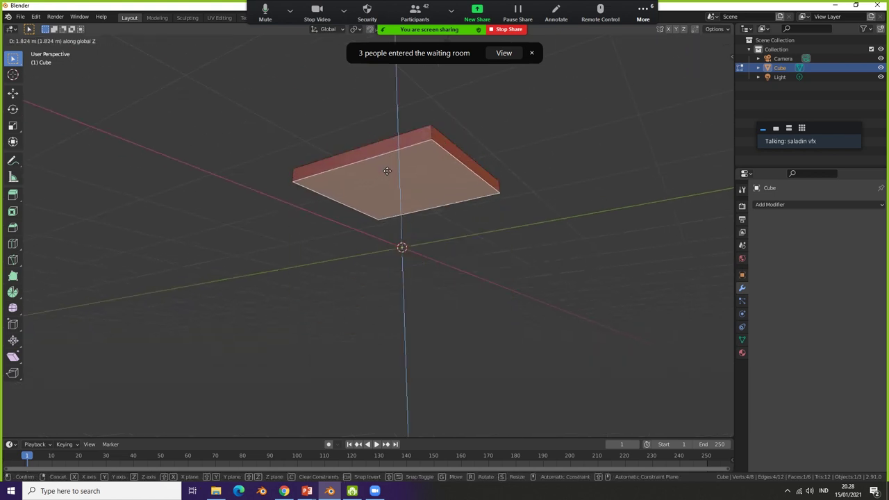
click(387, 171)
Look down on the slab and start a Ctrl+R loop cut across it
mouse_move(387, 171)
middle_down()
mouse_move(425, 250)
mouse_move(403, 234)
mouse_move(444, 150)
middle_up()
key(ctrl+r)
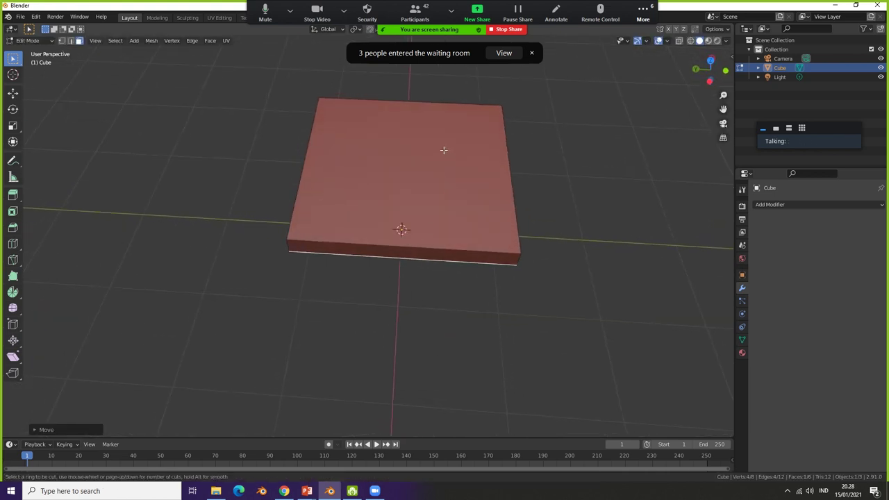
scroll(465, 100, up, 3)
scroll(466, 100, down, 3)
Place a centred edge loop across the slab
click(466, 99)
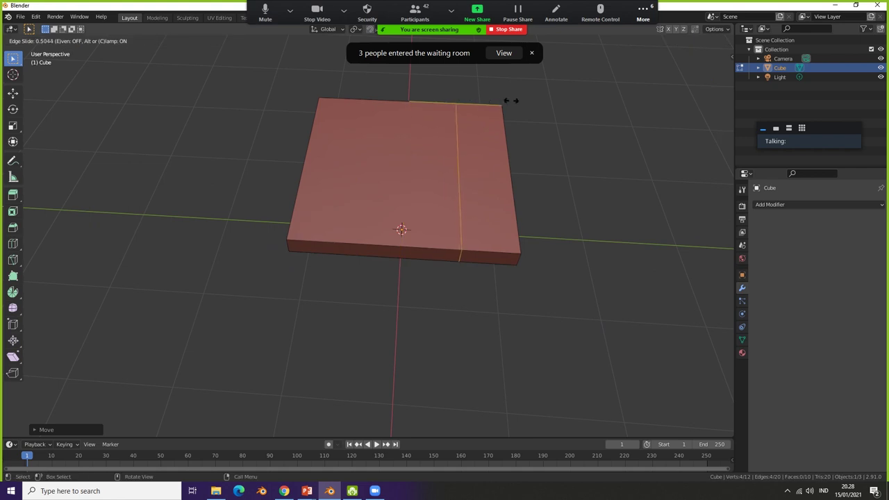
right_click(539, 105)
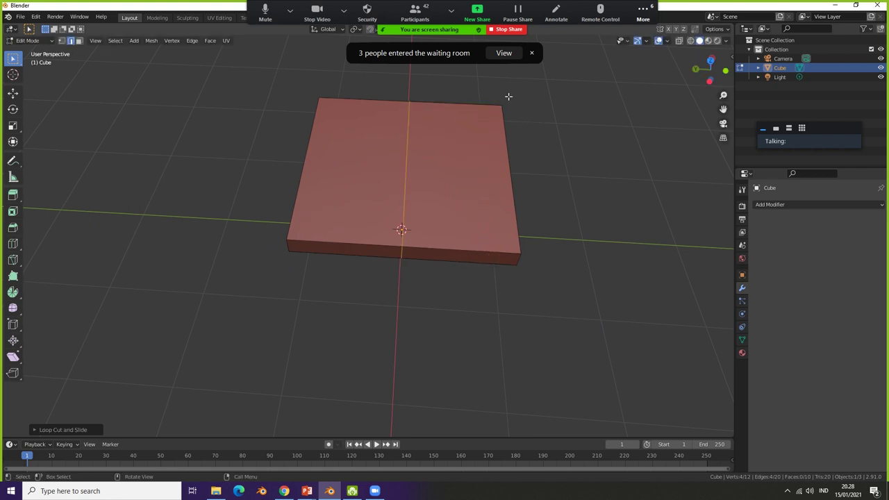
mouse_move(508, 96)
middle_down()
mouse_move(454, 83)
mouse_move(453, 215)
mouse_move(495, 131)
middle_up()
Add a second edge loop and slide it close to the slab's edge
key(ctrl+r)
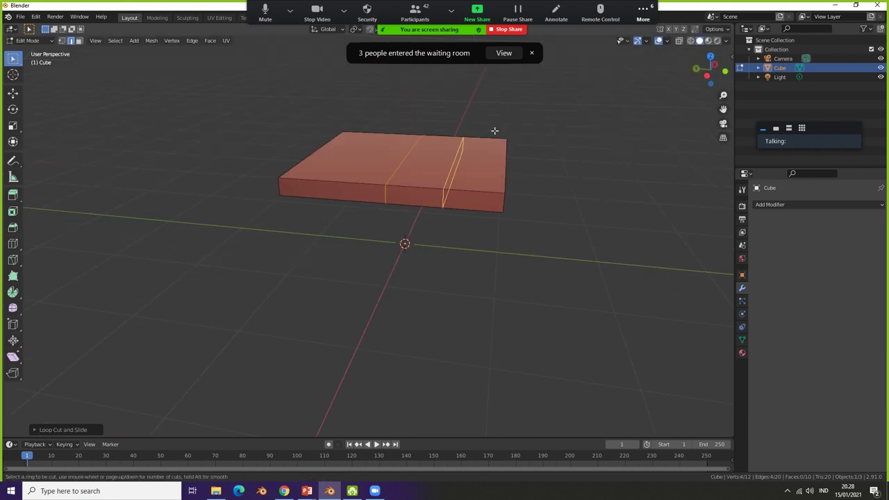
click(495, 131)
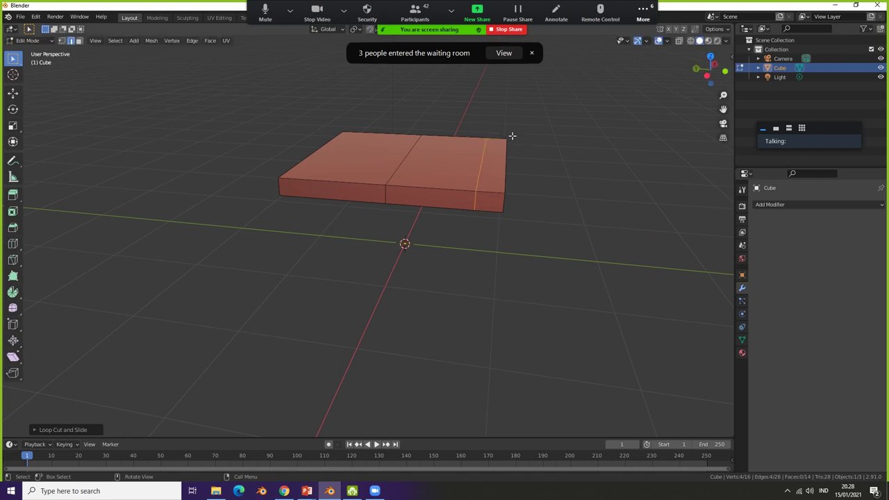
middle_drag(512, 135, 396, 171)
click(263, 197)
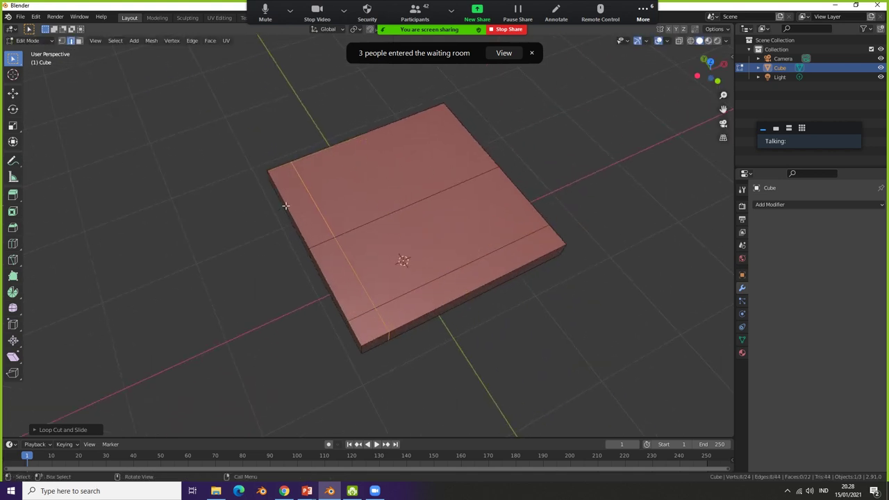
mouse_move(262, 197)
middle_down()
mouse_move(304, 193)
mouse_move(455, 121)
middle_up()
Cut an edge loop in the other direction, sliding it near the opposite edge
key(ctrl+r)
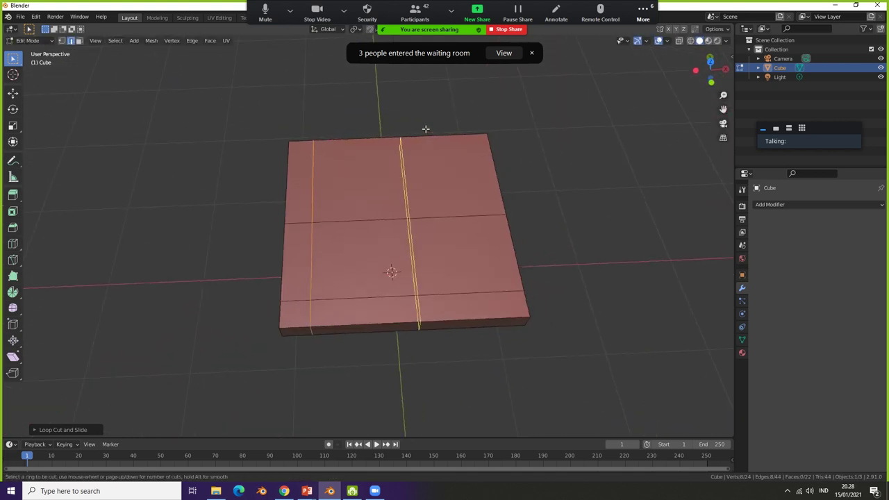
click(421, 138)
click(485, 141)
middle_drag(485, 140, 85, 63)
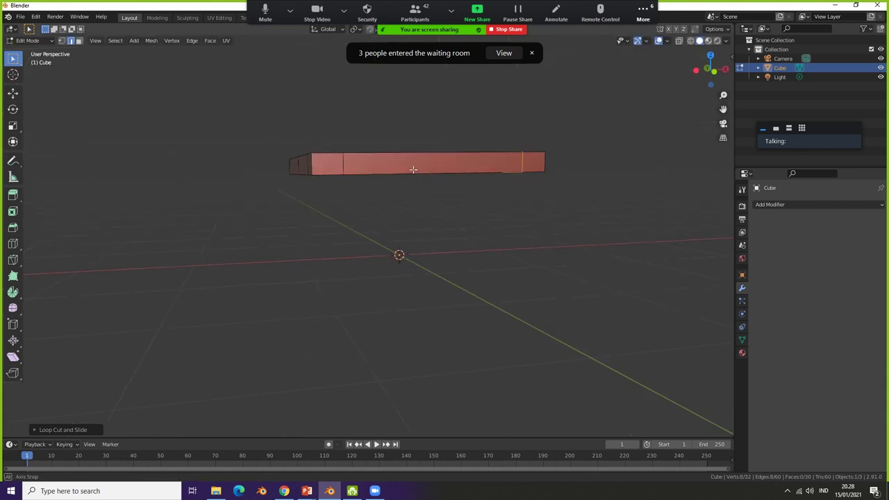
Extrude the slab's corner faces downward into chair legs
click(360, 82)
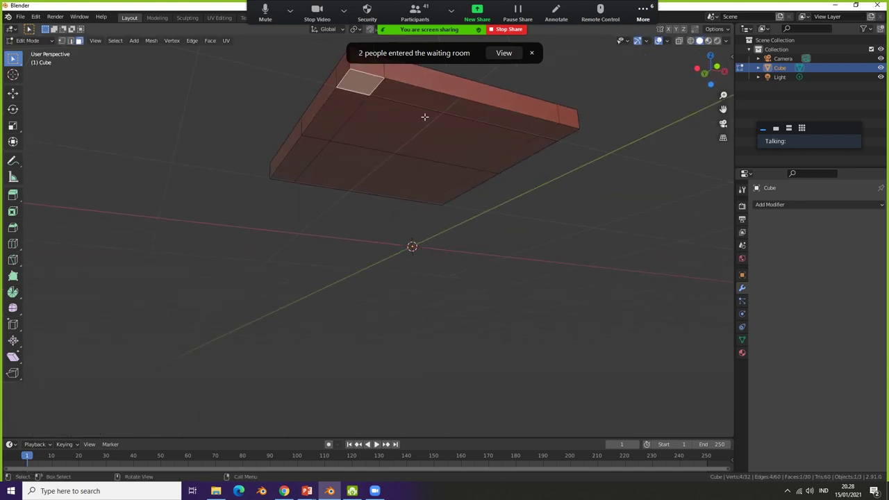
middle_drag(423, 115, 589, 143)
shift+click(563, 138)
mouse_move(449, 193)
middle_down()
mouse_move(500, 239)
mouse_move(468, 204)
mouse_move(533, 177)
middle_up()
key(e)
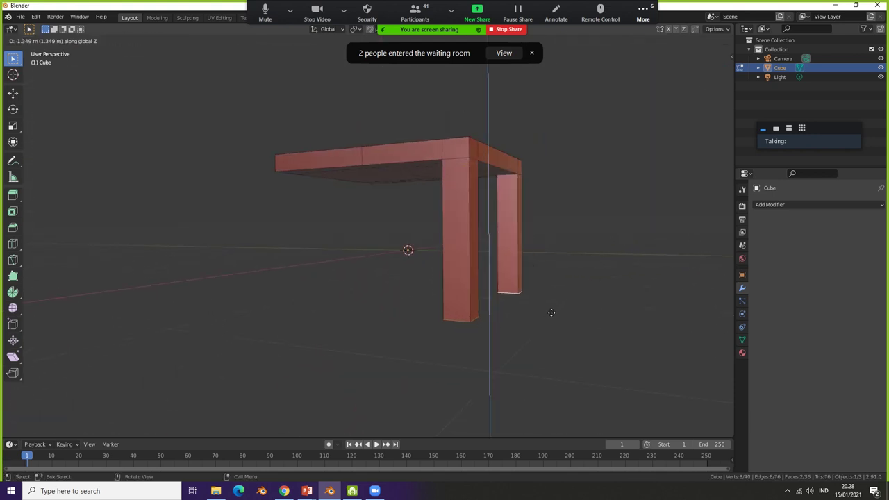
click(549, 359)
Extrude a tall backrest upward from the tabletop's corner faces
mouse_move(550, 359)
middle_down()
mouse_move(452, 307)
mouse_move(483, 202)
mouse_move(439, 231)
middle_up()
click(439, 231)
shift+click(455, 266)
middle_drag(455, 266, 489, 251)
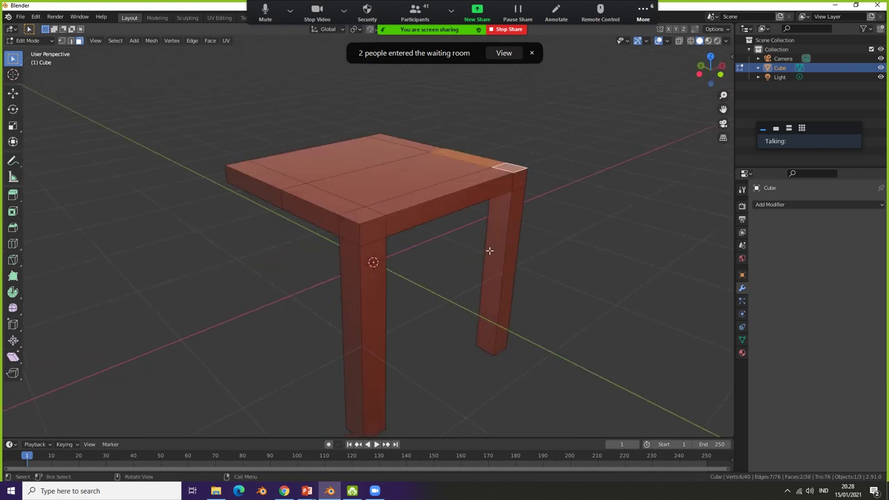
key(e)
click(354, 261)
scroll(354, 261, down, 3)
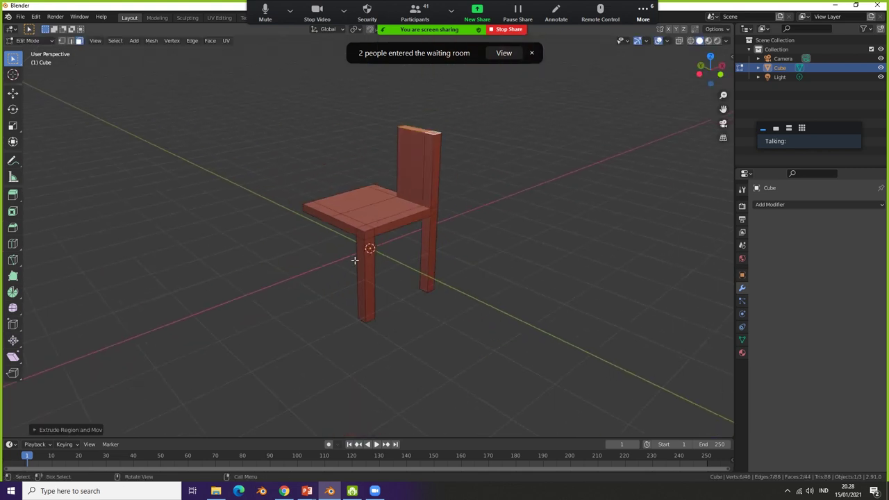
mouse_move(354, 260)
middle_down()
mouse_move(338, 229)
mouse_move(410, 278)
middle_up()
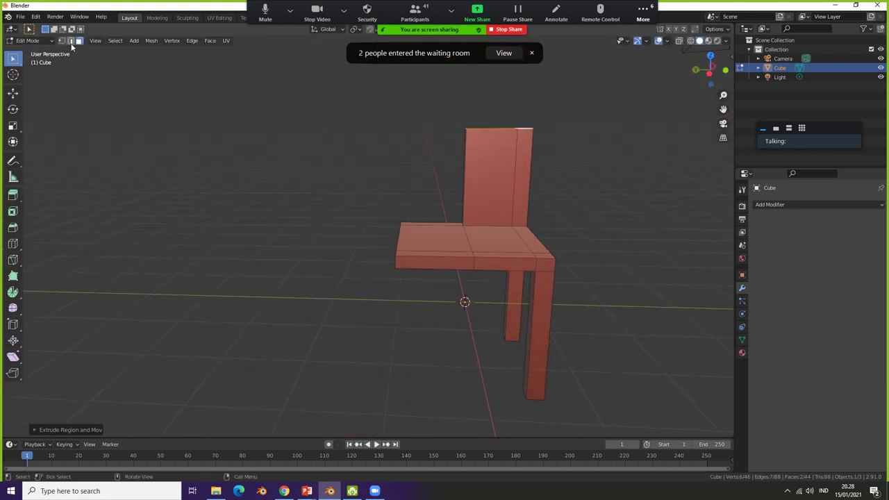
In X-ray, delete the vertices of one half of the seat, then return to Object Mode with solid shading
click(679, 41)
drag(322, 188, 434, 345)
key(x)
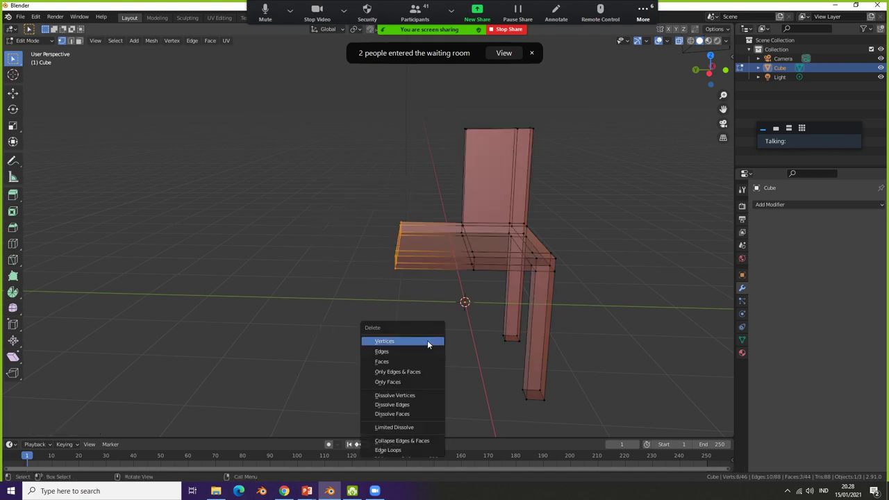
click(428, 344)
middle_drag(428, 344, 401, 351)
key(Tab)
click(643, 13)
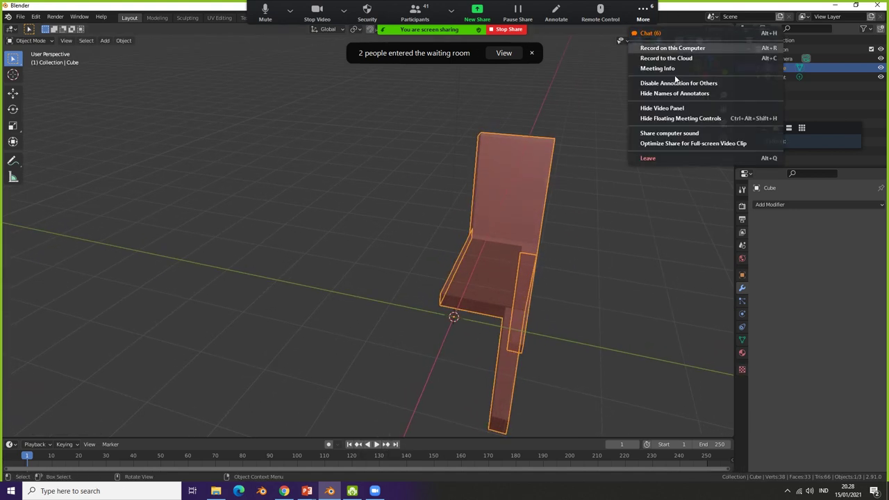
click(679, 40)
Add a Mirror modifier to the half chair, mirroring across the Y axis only
click(808, 204)
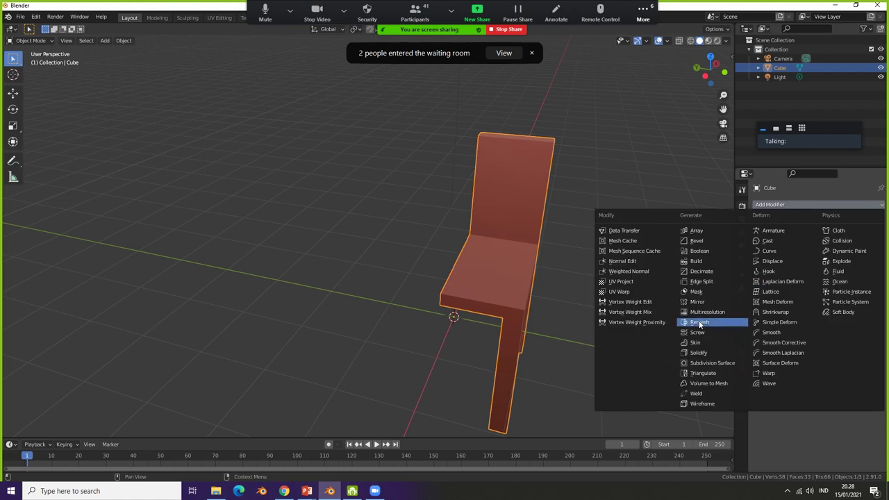
click(697, 301)
middle_drag(486, 303, 444, 299)
click(837, 234)
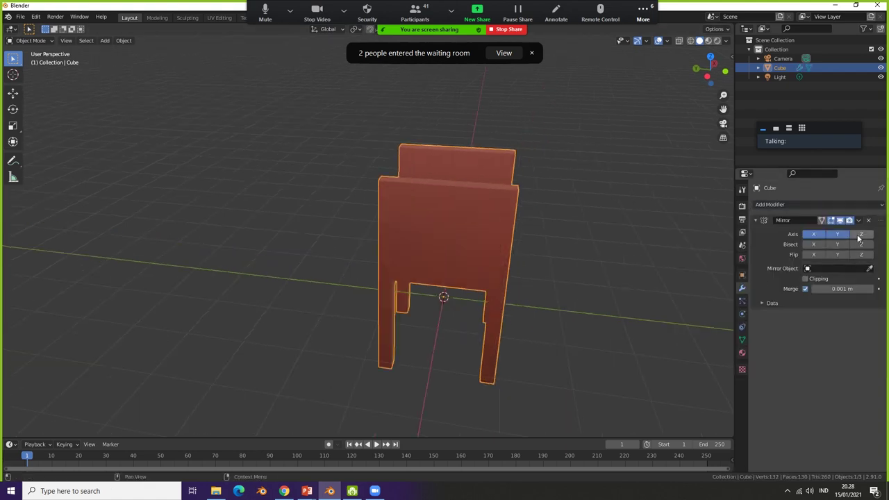
click(862, 234)
click(838, 234)
click(814, 234)
click(862, 234)
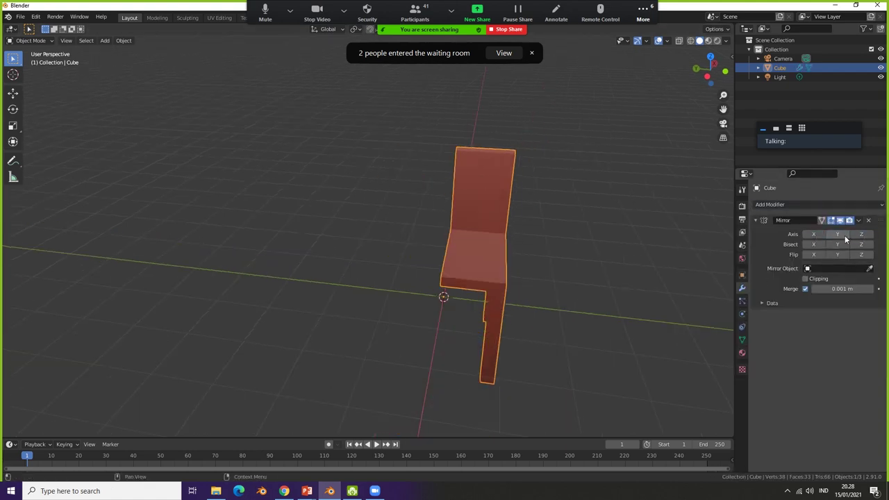
click(845, 237)
Orbit around the completed four-legged chair to inspect it, then go back to the PowerPoint Modelling slide
middle_drag(470, 337, 586, 318)
mouse_move(536, 364)
middle_down()
mouse_move(465, 357)
mouse_move(477, 335)
mouse_move(467, 349)
middle_up()
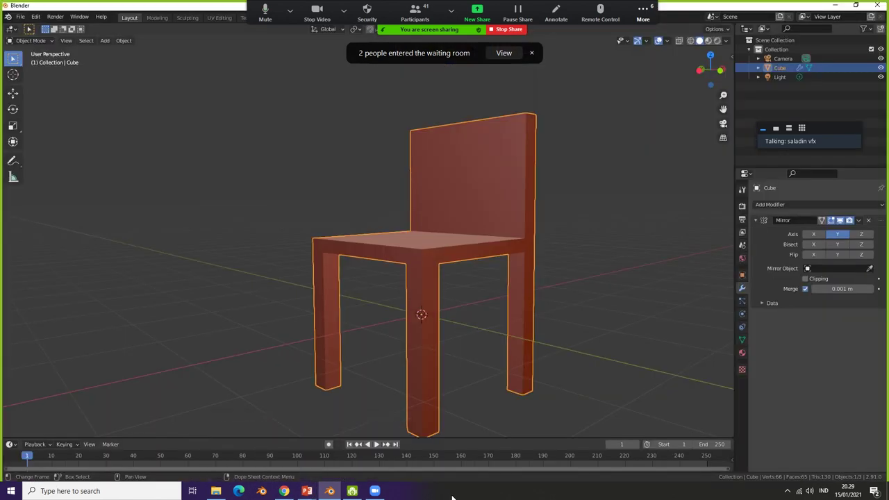
mouse_move(509, 327)
middle_down()
mouse_move(403, 348)
mouse_move(394, 301)
mouse_move(488, 369)
mouse_move(565, 306)
mouse_move(464, 320)
mouse_move(392, 311)
mouse_move(413, 331)
mouse_move(375, 346)
middle_up()
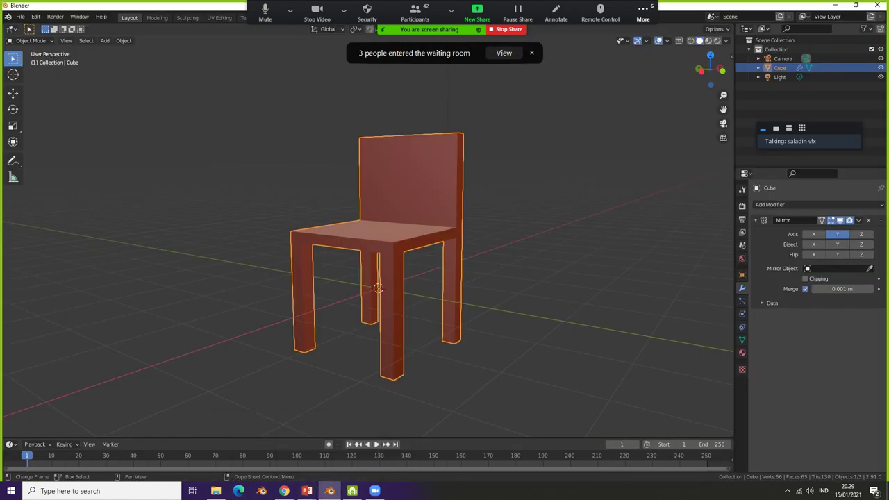
middle_drag(428, 375, 400, 386)
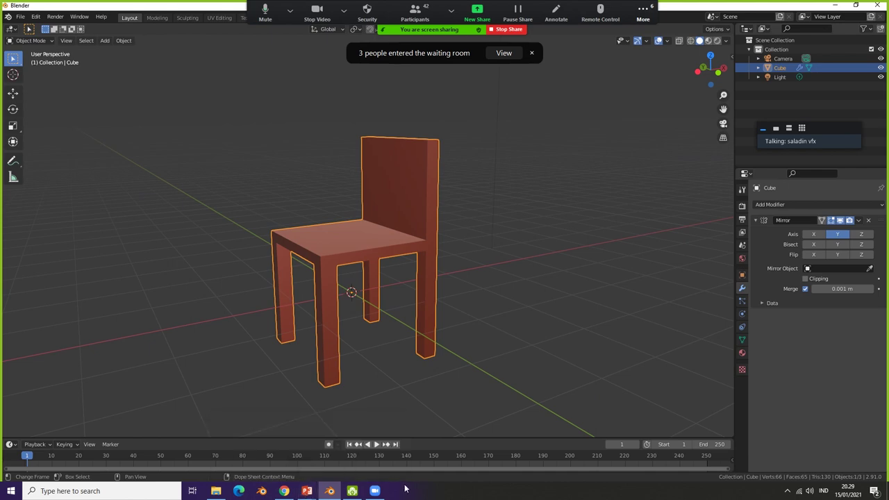
mouse_move(307, 491)
click(368, 435)
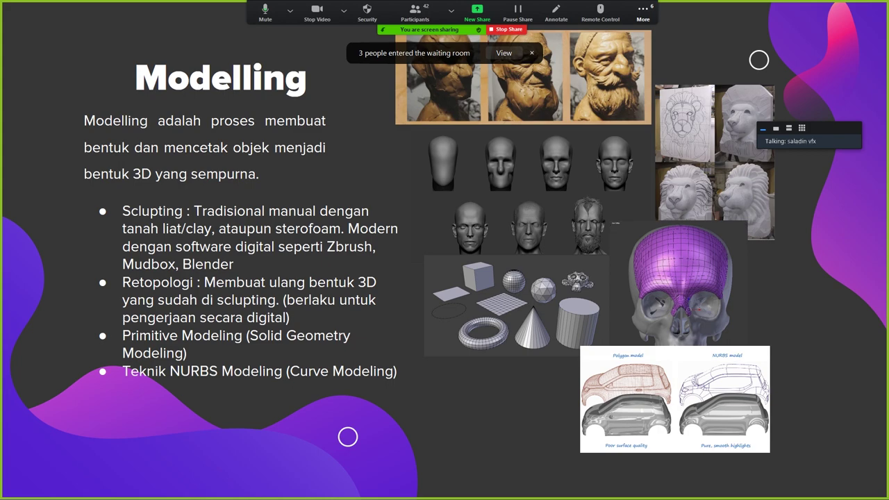
Leave the slideshow on the Modelling slide and bring up the Blender chair scene
key(Right)
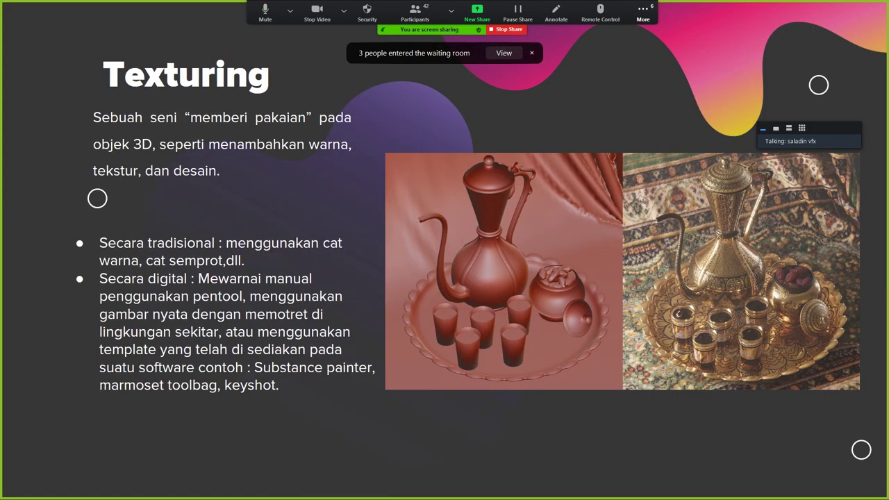
key(Left)
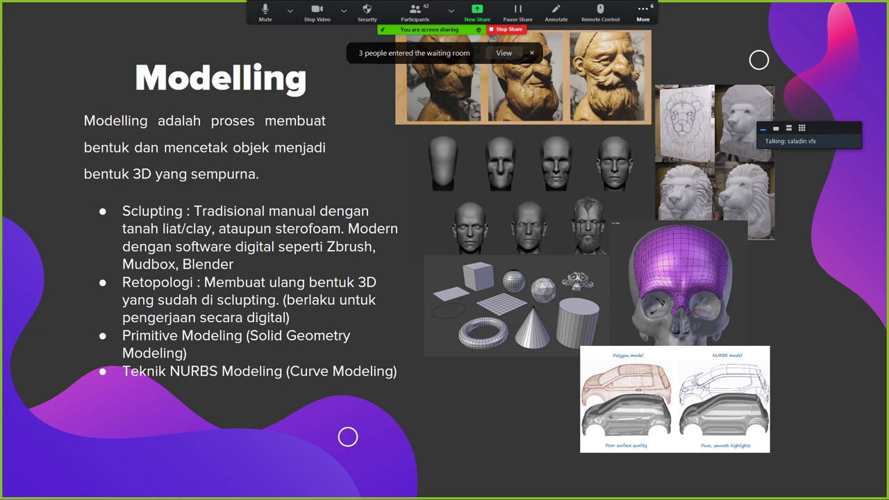
key(super)
click(329, 491)
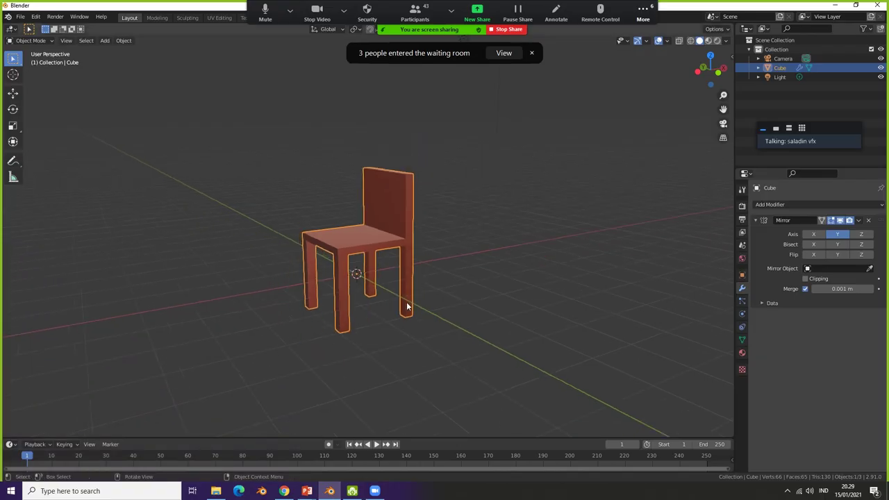
Add a Bezier curve beside the chair and slide it along the X axis
mouse_move(406, 306)
middle_down()
mouse_move(439, 319)
mouse_move(354, 327)
middle_up()
click(460, 309)
key(shift+a)
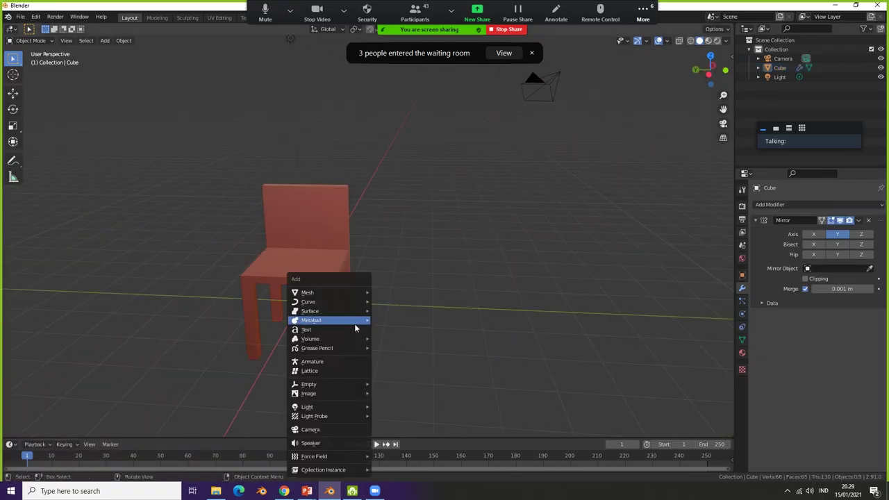
mouse_move(308, 302)
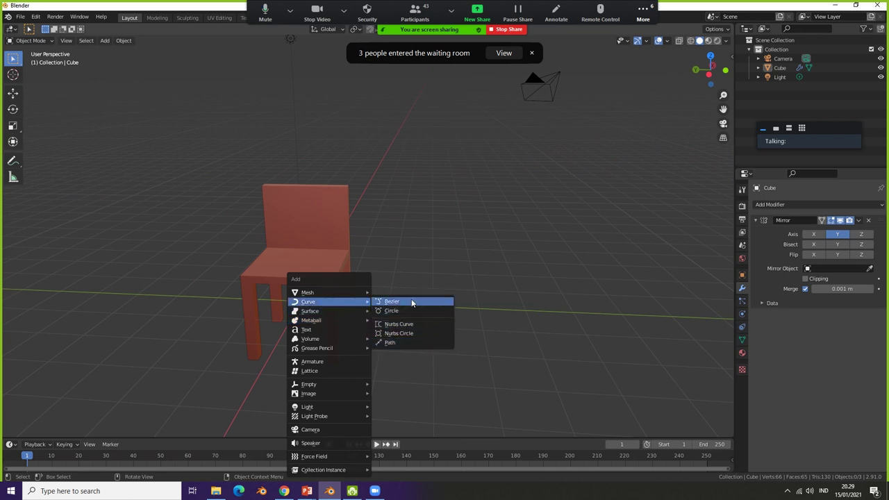
click(412, 299)
middle_drag(411, 298, 291, 312)
key(g)
key(x)
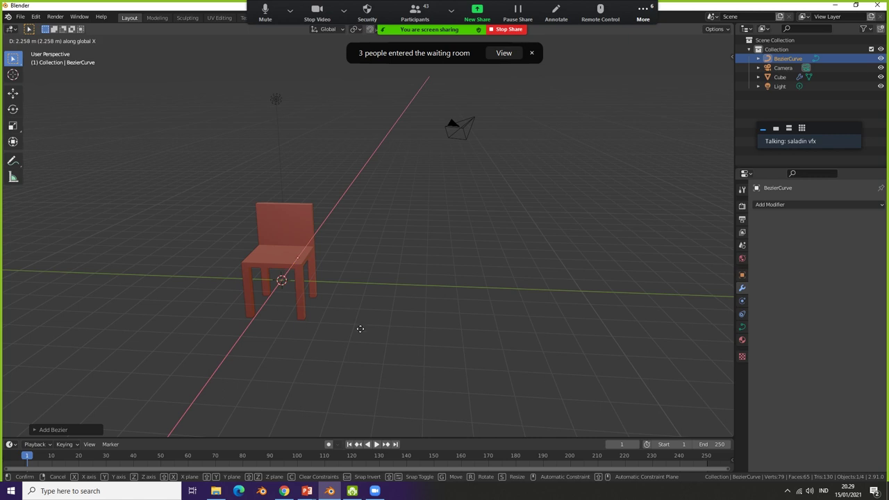
click(355, 328)
scroll(426, 317, up, 3)
mouse_move(427, 317)
middle_down()
mouse_move(370, 304)
mouse_move(390, 308)
middle_up()
Stand the curve upright with a 90° rotation, then turn it 180° around Z
key(r)
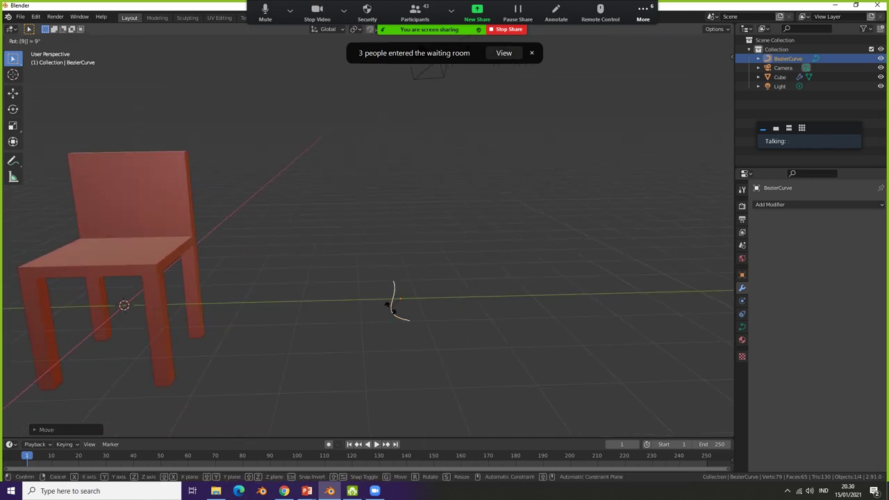
key(x)
key(9)
key(0)
key(y)
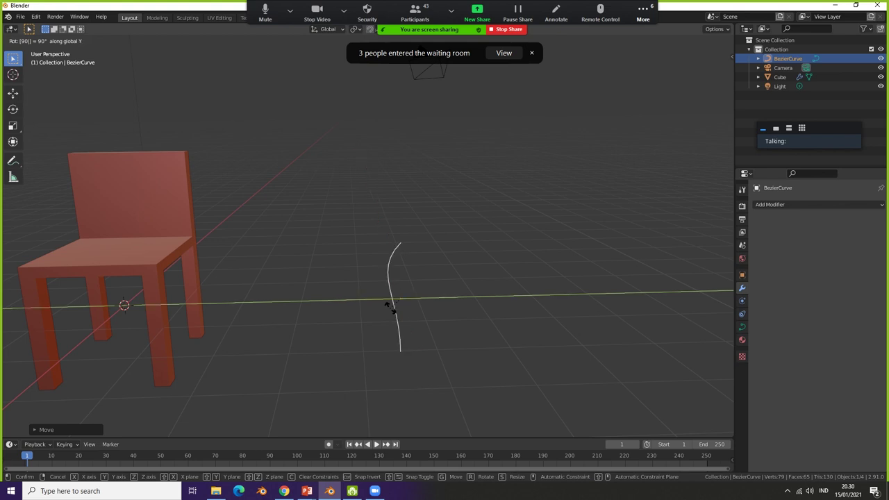
key(Return)
key(r)
key(1)
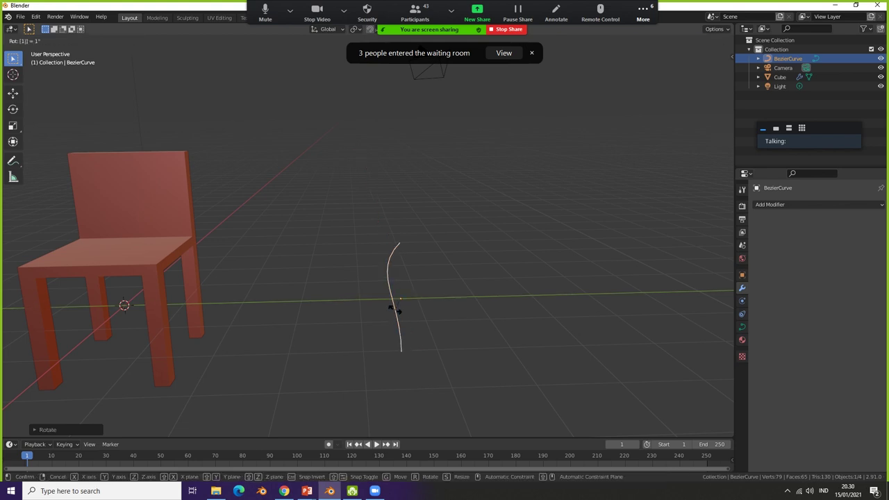
key(8)
key(0)
key(z)
key(z)
key(Return)
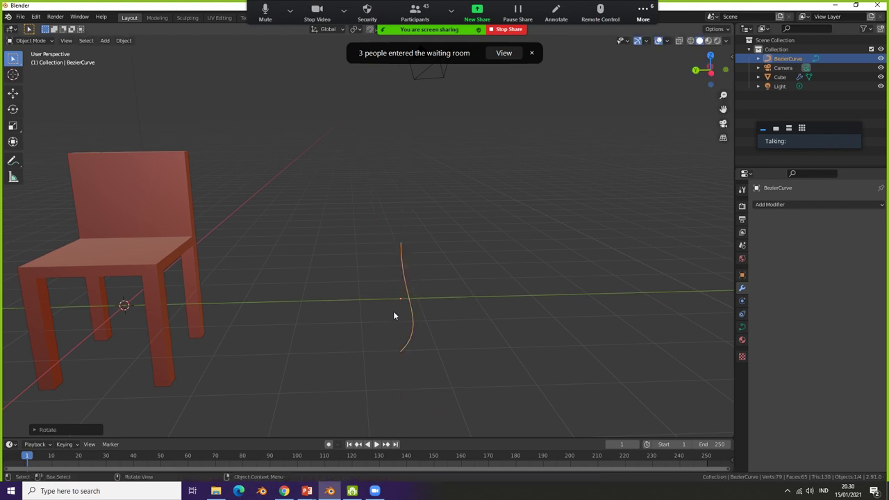
Check the chair and curve in edit mode, then switch to front orthographic view
mouse_move(393, 311)
middle_down()
mouse_move(368, 280)
mouse_move(358, 353)
mouse_move(376, 363)
mouse_move(145, 246)
mouse_move(262, 286)
mouse_move(265, 300)
mouse_move(298, 307)
mouse_move(308, 294)
mouse_move(268, 307)
mouse_move(280, 287)
mouse_move(287, 322)
mouse_move(232, 320)
mouse_move(250, 314)
mouse_move(359, 337)
mouse_move(315, 221)
middle_up()
click(144, 246)
key(Tab)
key(Tab)
click(416, 277)
mouse_move(411, 304)
middle_down()
mouse_move(367, 310)
mouse_move(403, 302)
mouse_move(354, 296)
mouse_move(377, 296)
middle_up()
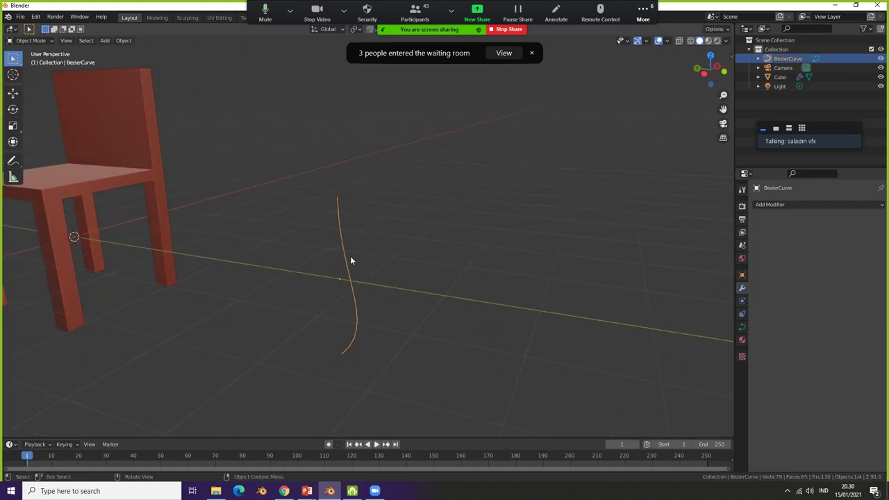
mouse_move(352, 258)
middle_down()
mouse_move(328, 248)
mouse_move(355, 263)
middle_up()
key(Tab)
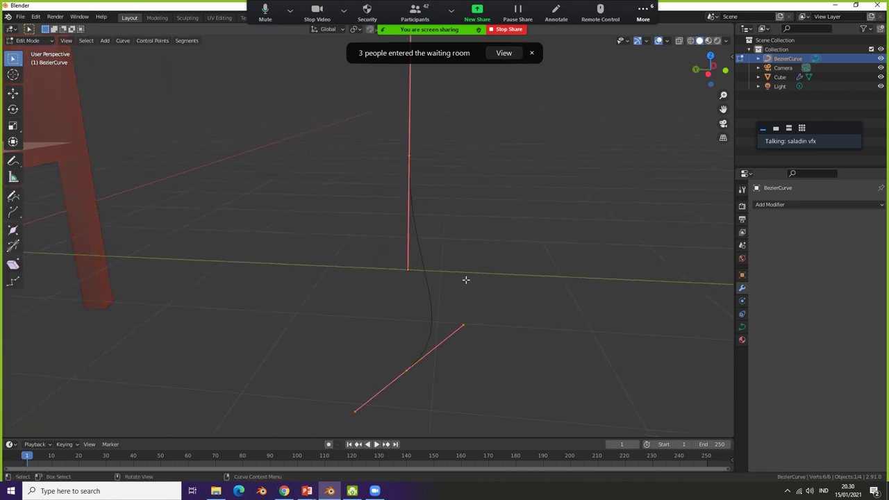
key(Tab)
key(Tab)
key(Tab)
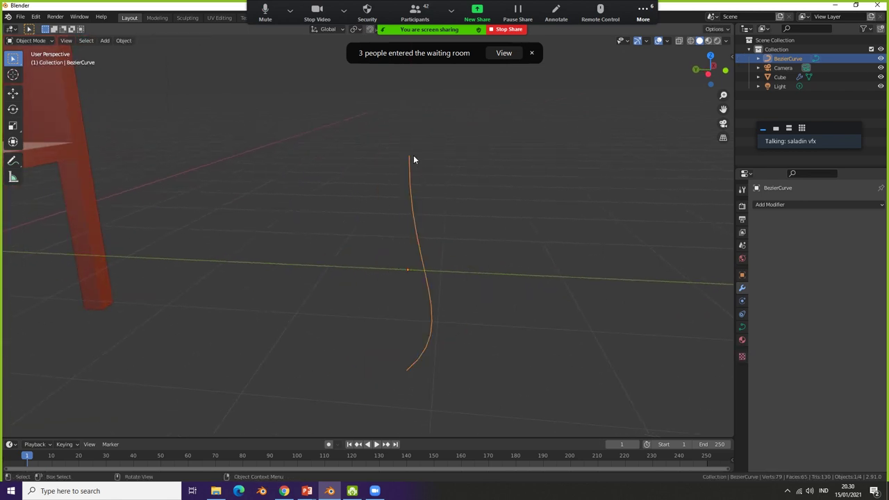
mouse_move(445, 317)
middle_down()
mouse_move(423, 308)
mouse_move(432, 305)
middle_up()
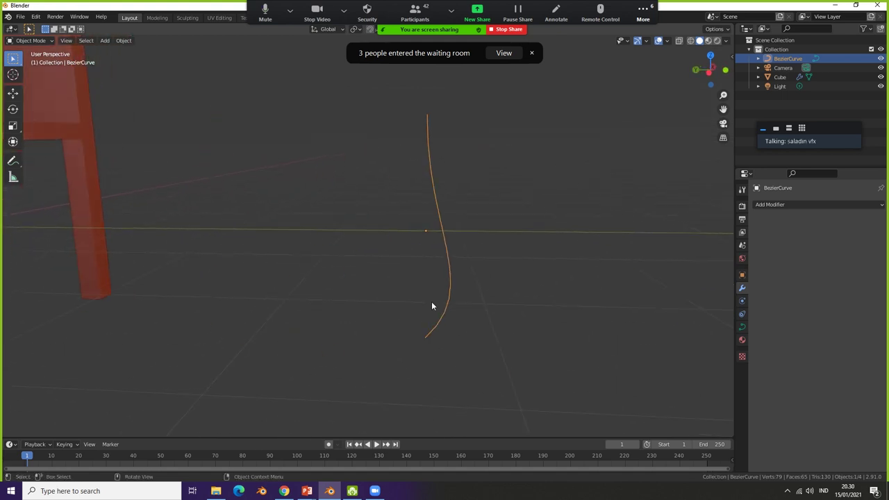
key(KP_1)
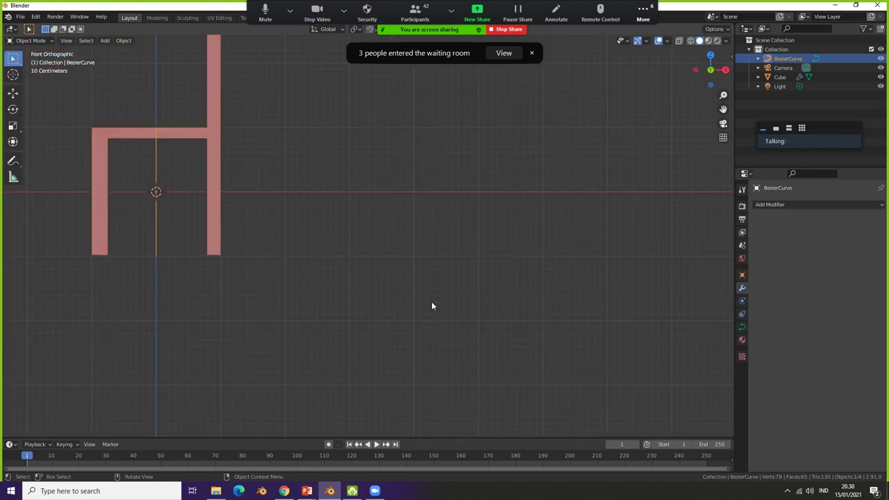
Switch to a left side view and move the curve upward
key(KP_3)
key(KP_4)
key(KP_4)
key(KP_4)
key(KP_4)
key(KP_4)
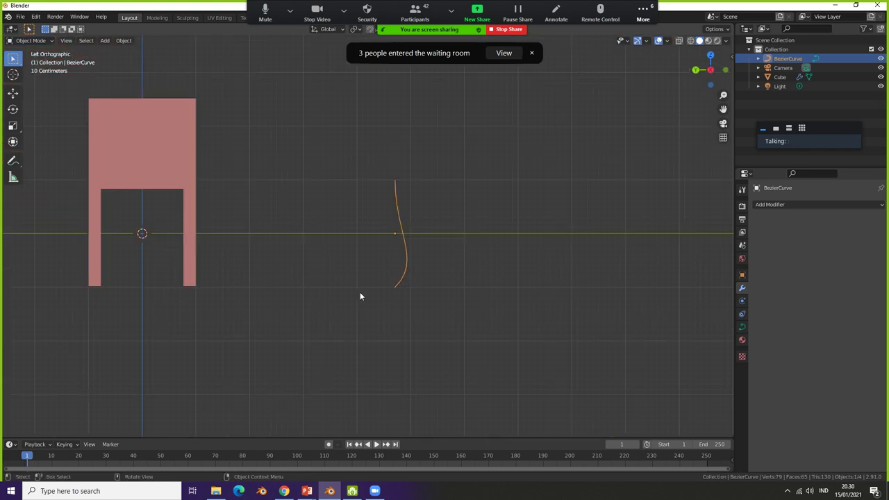
key(KP_4)
key(KP_4)
key(KP_4)
shift+middle_drag(403, 267, 414, 297)
key(g)
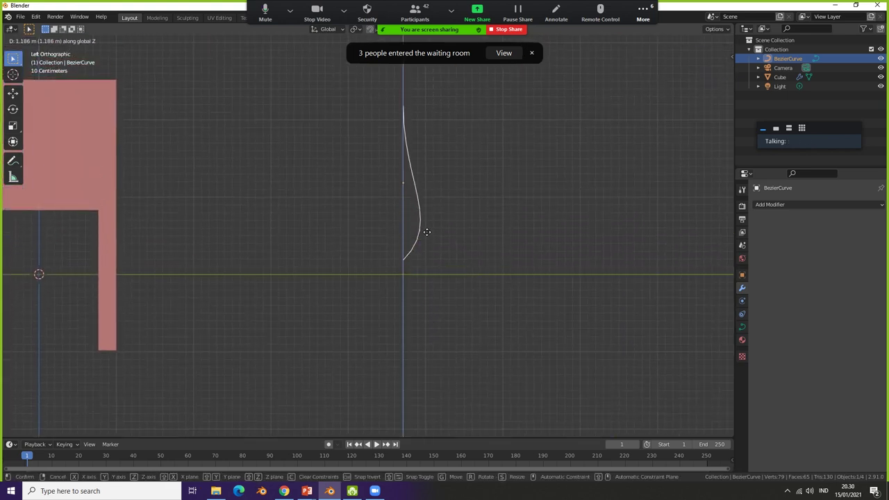
click(429, 237)
scroll(429, 242, up, 1)
key(r)
key(Escape)
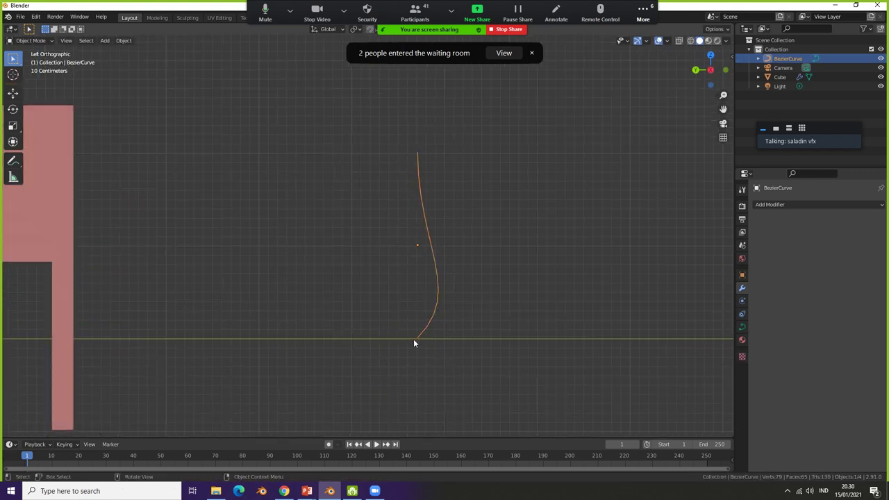
In edit mode, nudge the bottom point's handle slightly to the right
key(Tab)
key(g)
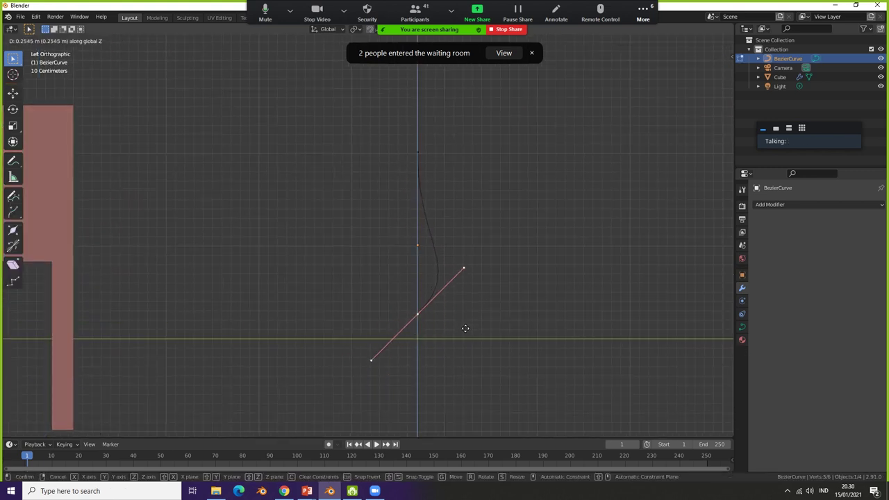
click(436, 324)
click(458, 334)
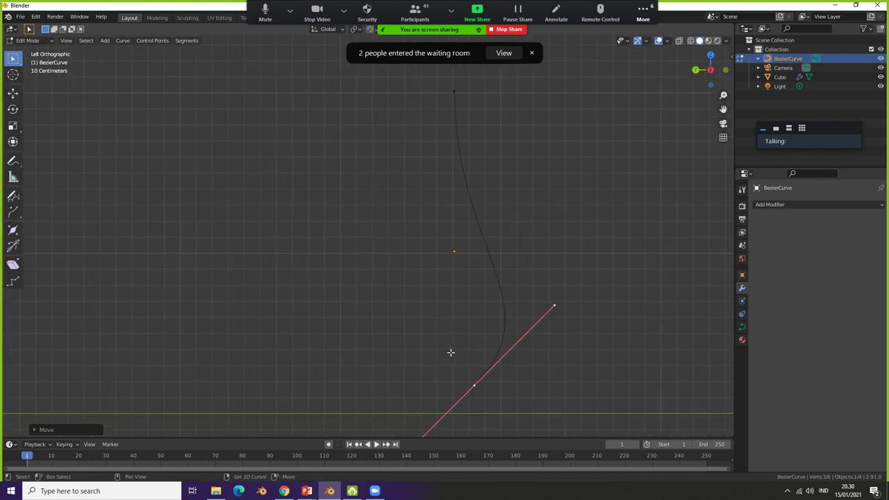
scroll(452, 340, up, 2)
key(s)
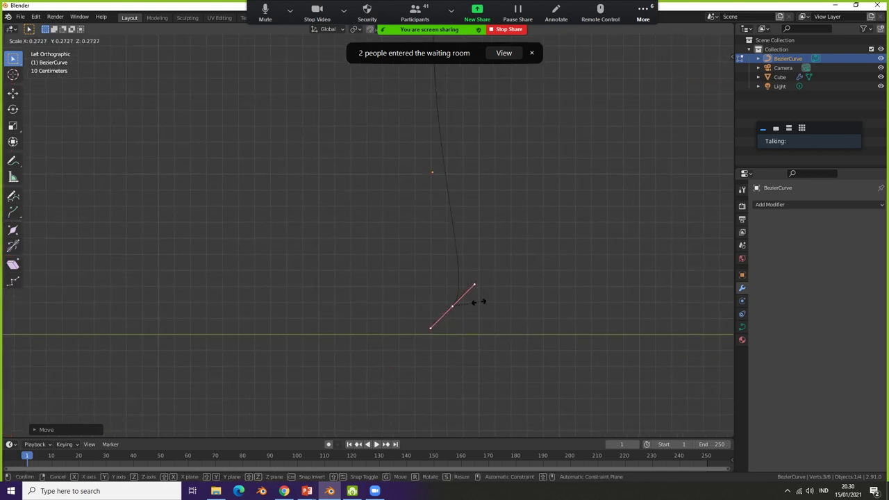
key(Escape)
key(e)
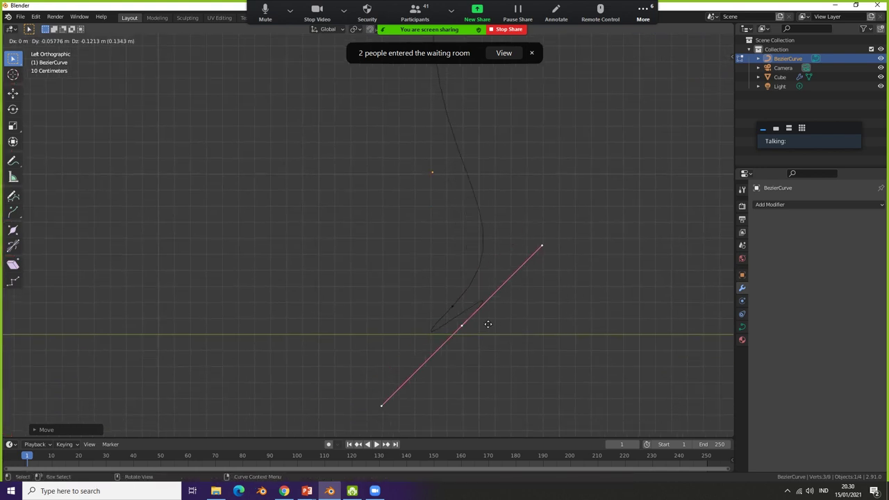
click(446, 338)
key(ctrl+z)
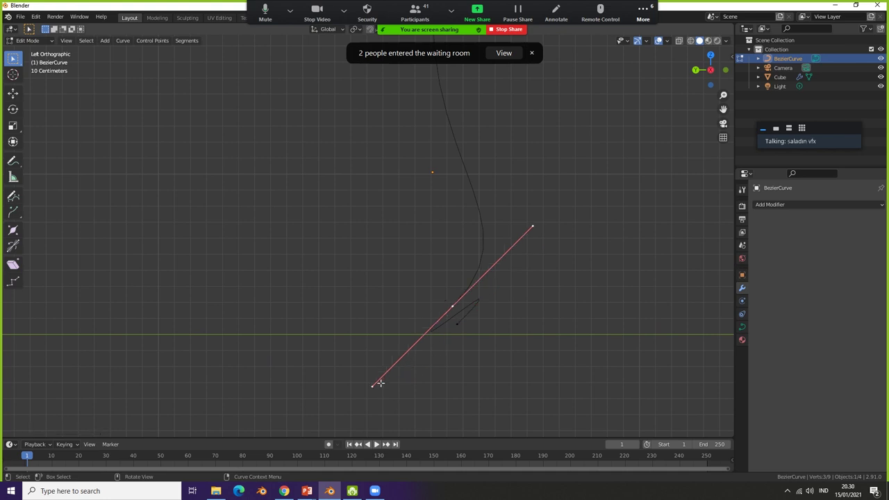
Reshape the curve's end handle into a shorter straight segment
key(g)
key(Escape)
key(g)
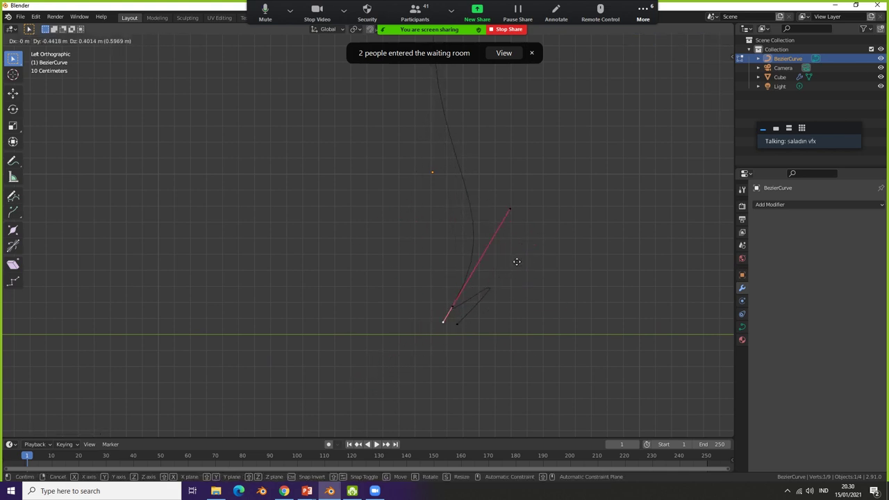
click(512, 271)
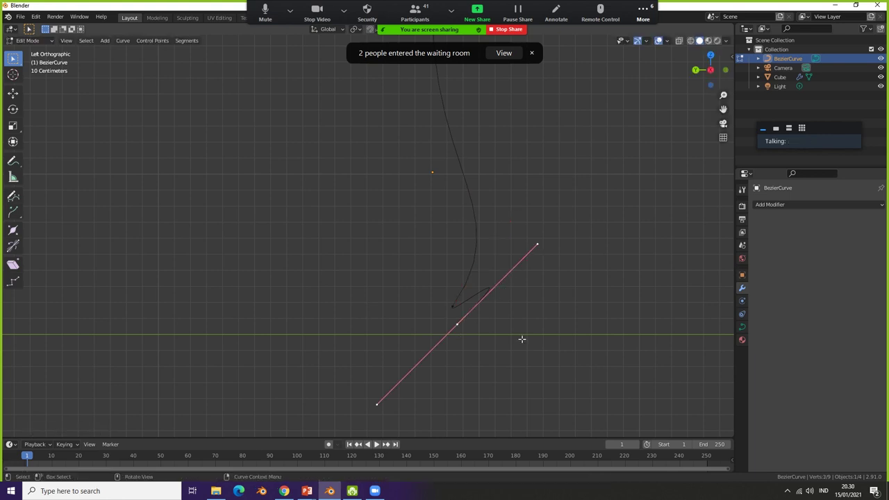
key(s)
click(466, 321)
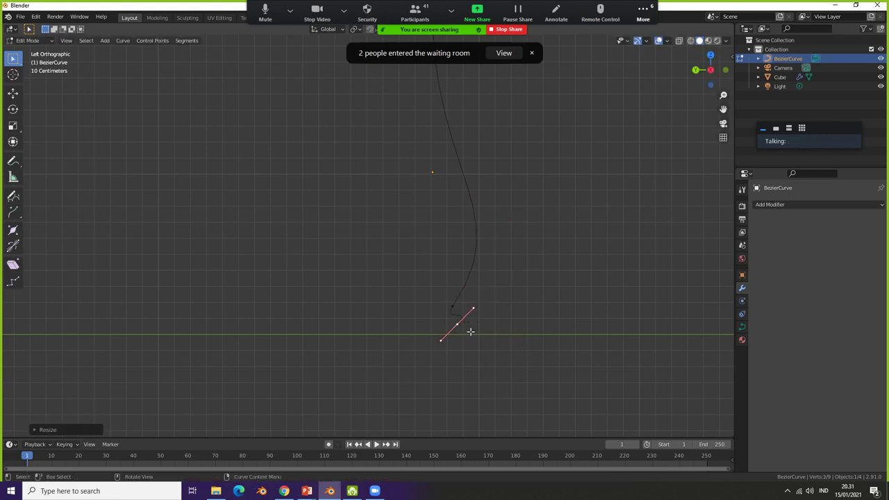
key(g)
click(481, 349)
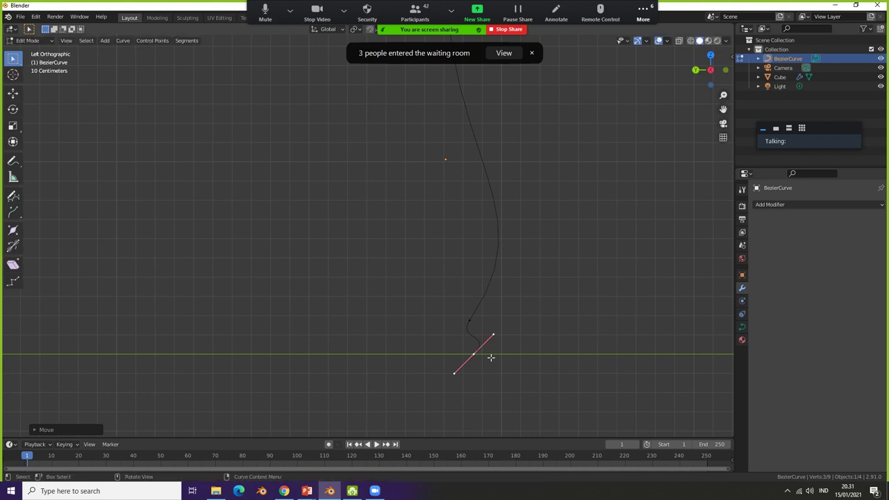
Extrude a horizontal base point along Y and rotate the end handles vertical
key(e)
key(z)
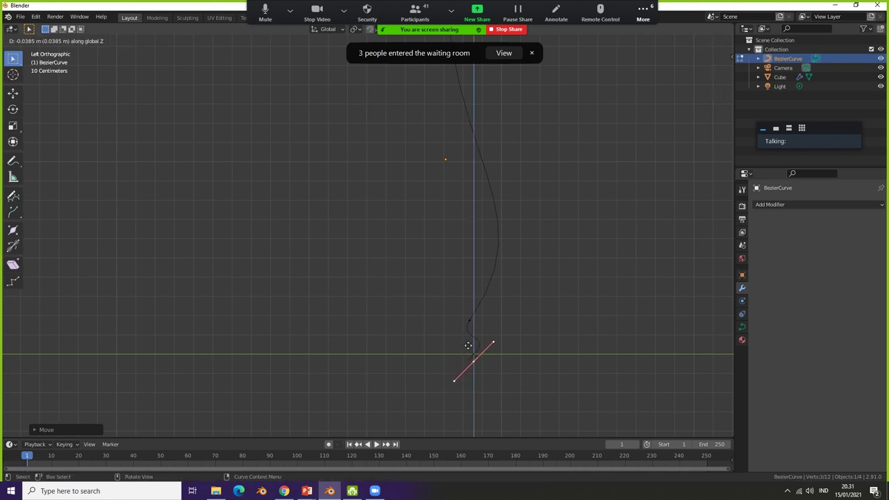
key(y)
click(299, 350)
key(r)
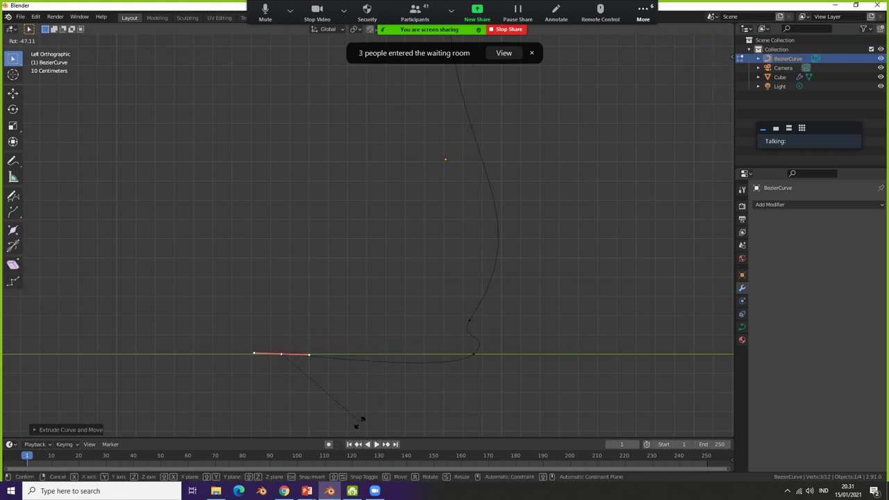
click(356, 412)
click(473, 359)
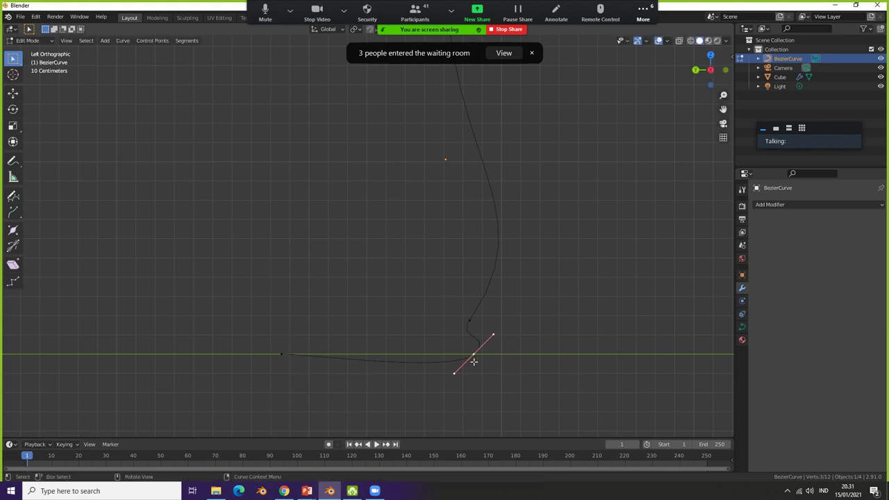
key(r)
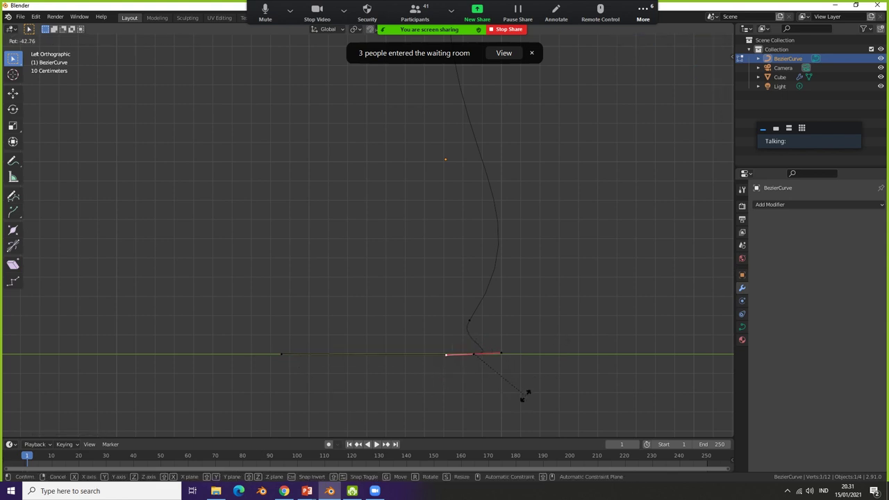
click(525, 393)
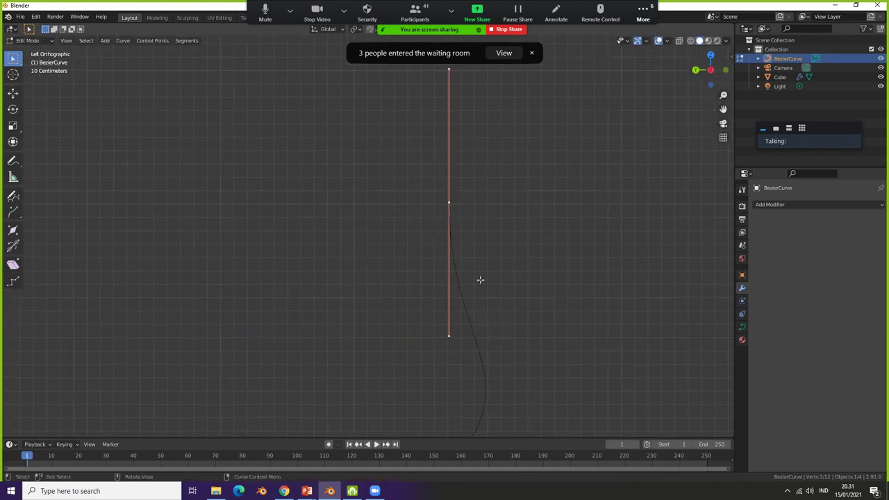
shift+scroll(499, 231, down, 2)
Slide the bottom-left handle along X and return to object mode
click(354, 316)
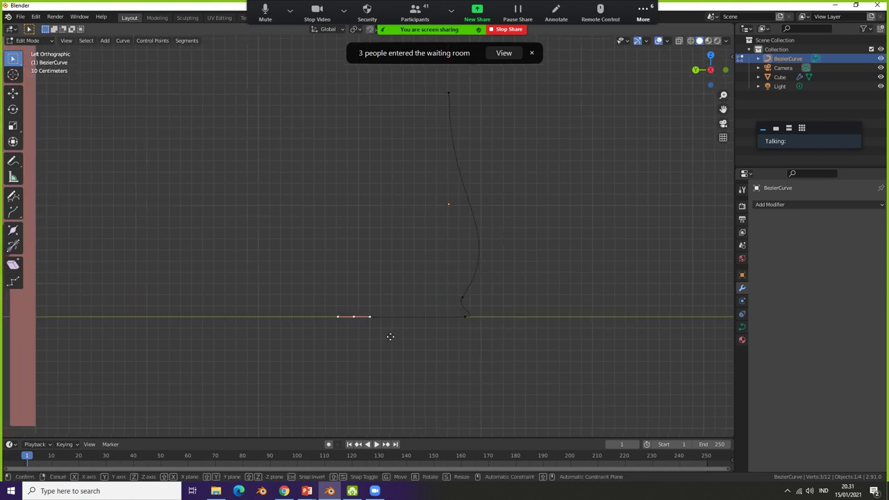
key(g)
key(x)
click(441, 336)
key(Tab)
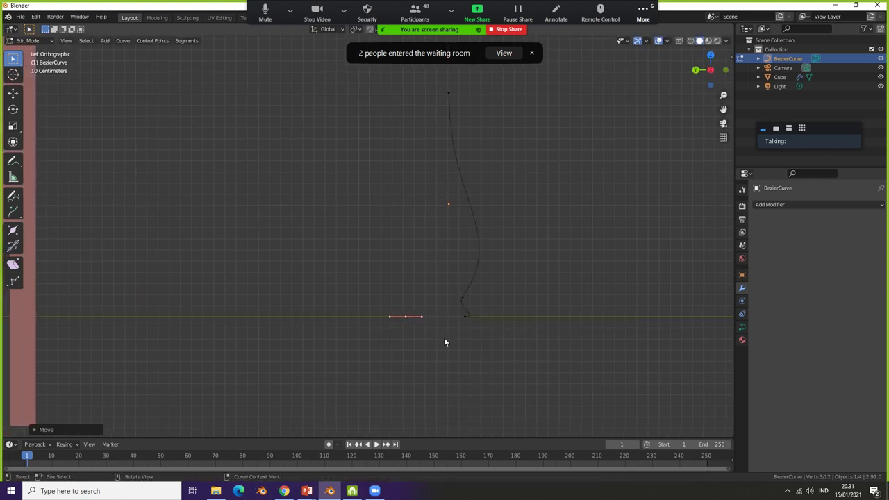
shift+middle_drag(518, 273, 526, 349)
Add a Screw modifier that revolves the curve around the X axis
click(799, 205)
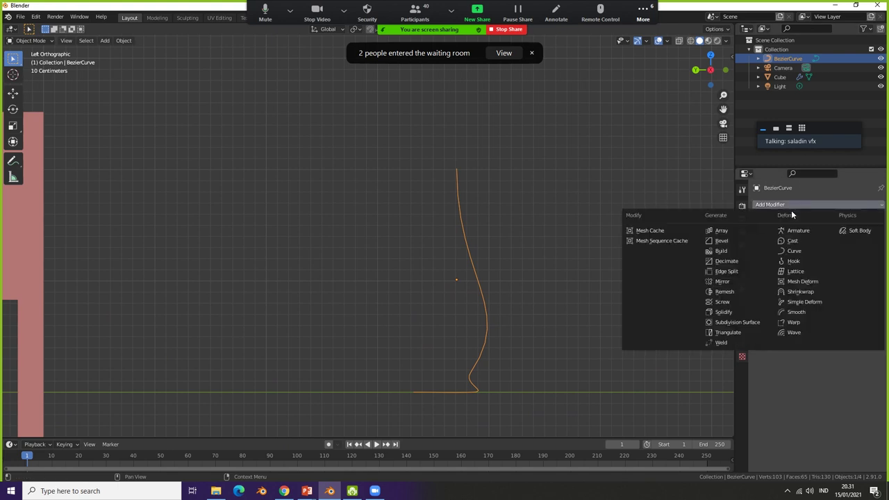
click(733, 302)
middle_drag(480, 284, 452, 229)
click(837, 271)
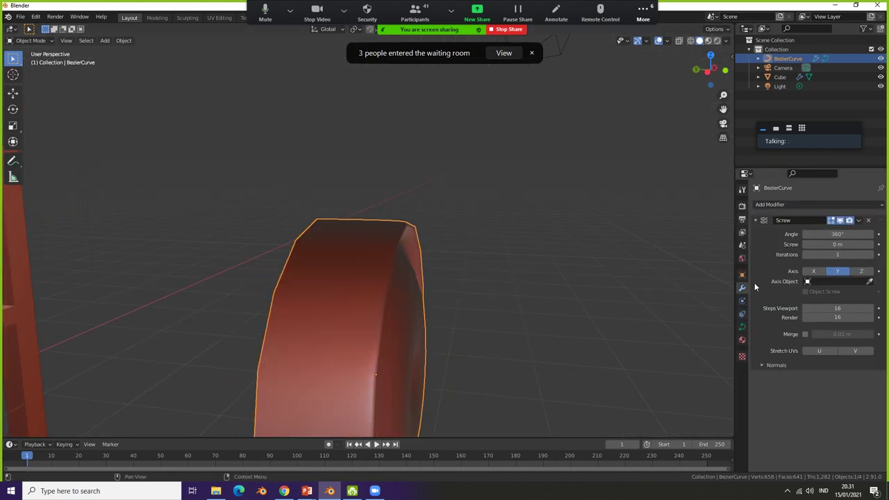
click(813, 271)
scroll(502, 308, down, 3)
Move the vase profile's top control point along X
key(Tab)
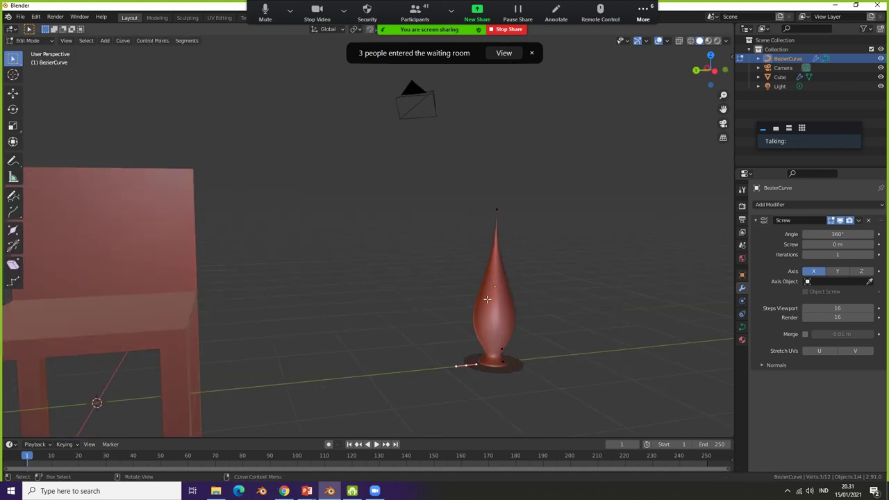
middle_drag(486, 298, 458, 277)
scroll(453, 363, up, 2)
click(474, 186)
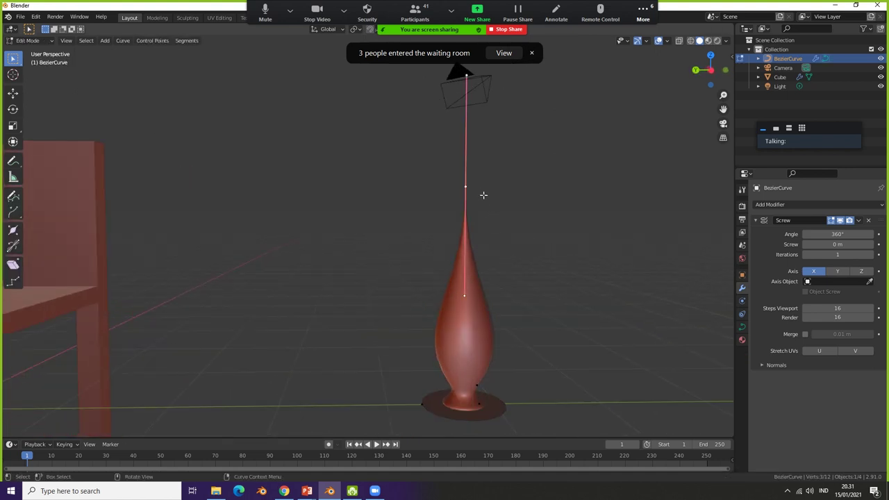
key(g)
key(x)
click(502, 200)
Widen the vase by moving all profile points along Y, then add a Solidify modifier
key(KP_3)
scroll(367, 309, up, 1)
key(ctrl+KP_3)
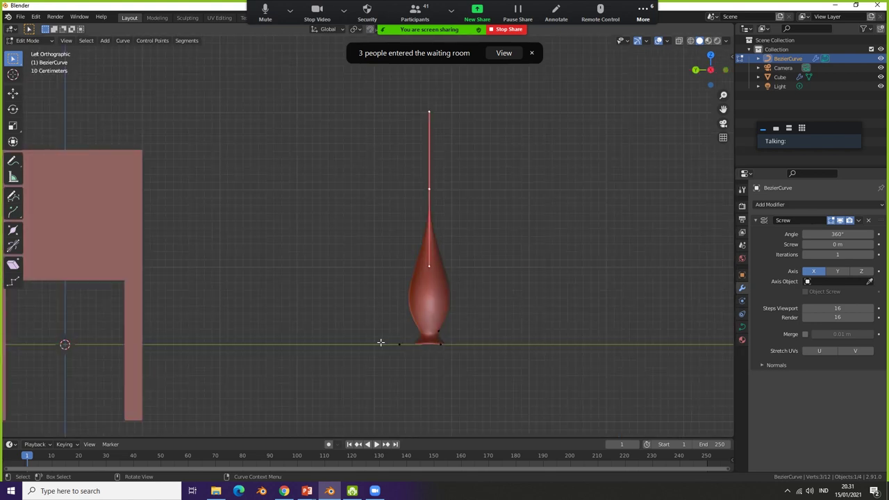
click(402, 341)
key(a)
key(g)
key(y)
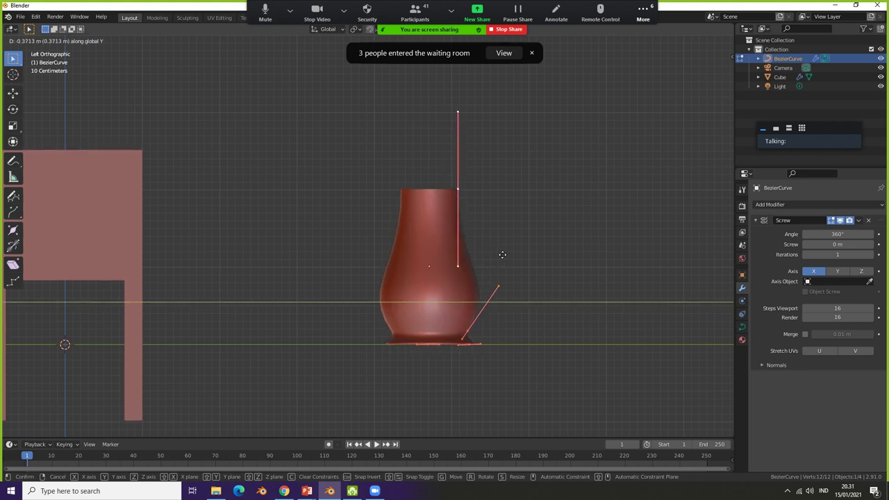
click(500, 255)
mouse_move(456, 310)
middle_down()
mouse_move(432, 297)
mouse_move(421, 361)
mouse_move(386, 354)
mouse_move(407, 302)
mouse_move(445, 291)
middle_up()
key(Tab)
click(770, 204)
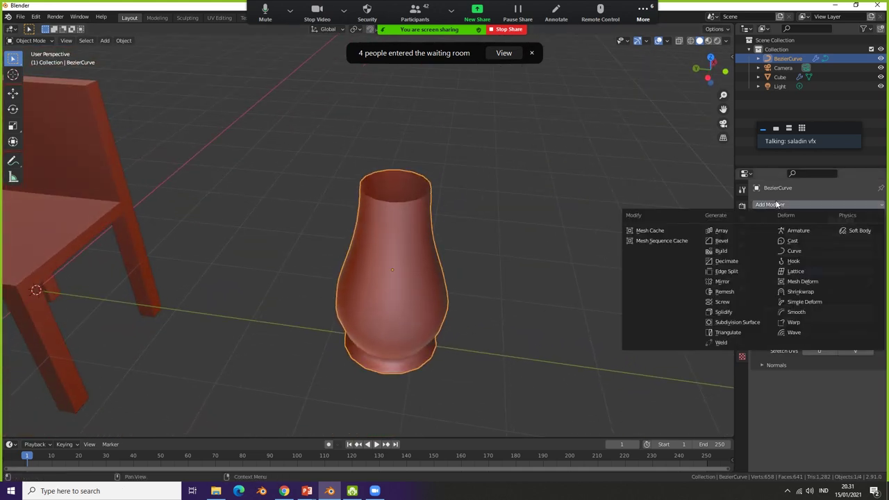
click(744, 315)
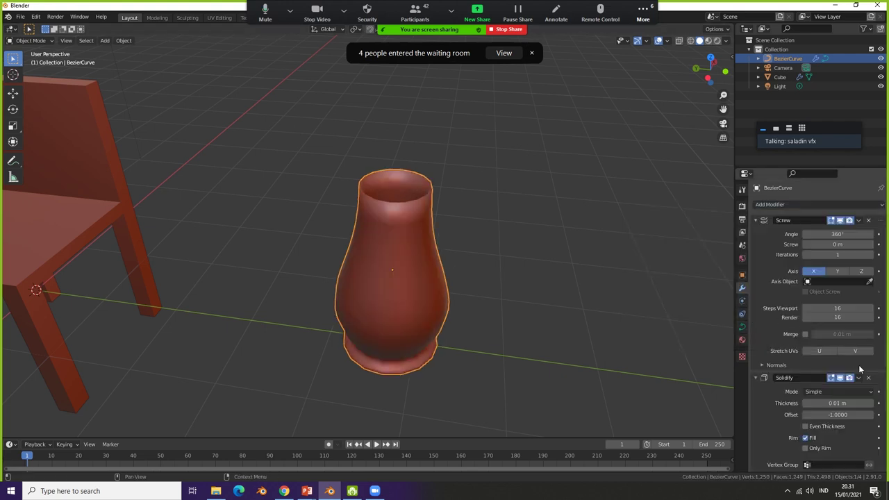
Increase the Solidify wall thickness and collapse the Screw and Solidify panels
drag(838, 403, 862, 403)
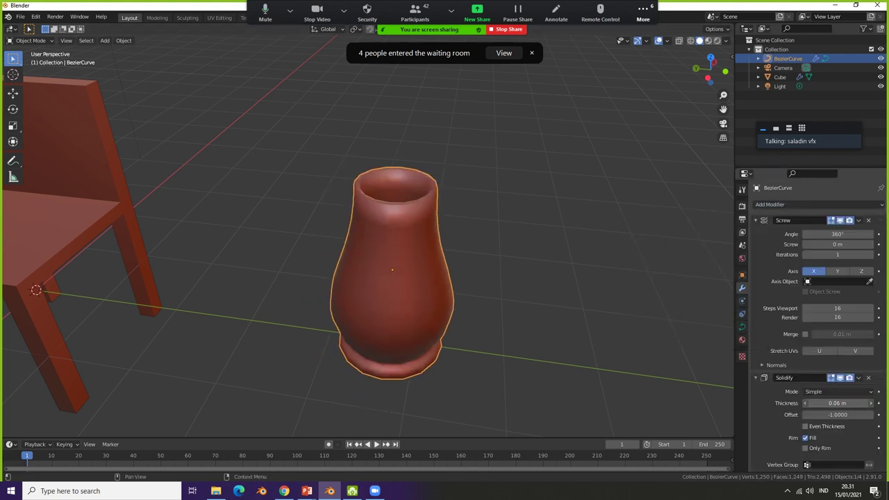
click(756, 220)
click(756, 234)
Add a Subdivision Surface modifier with viewport level 2
click(799, 205)
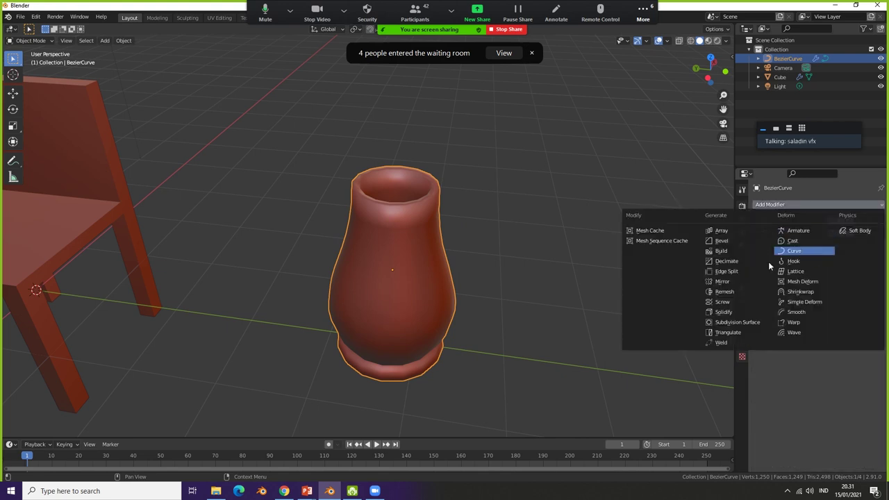
click(749, 324)
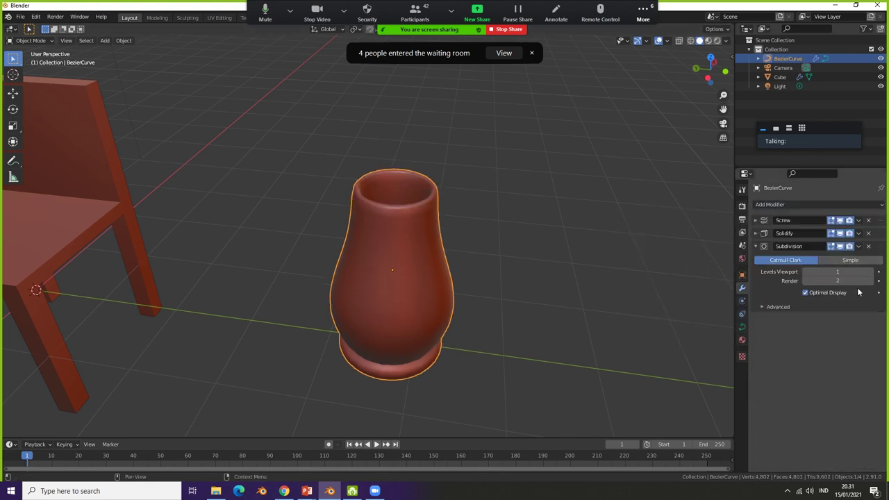
mouse_move(499, 296)
middle_down()
mouse_move(379, 262)
mouse_move(344, 321)
mouse_move(393, 361)
middle_up()
click(871, 272)
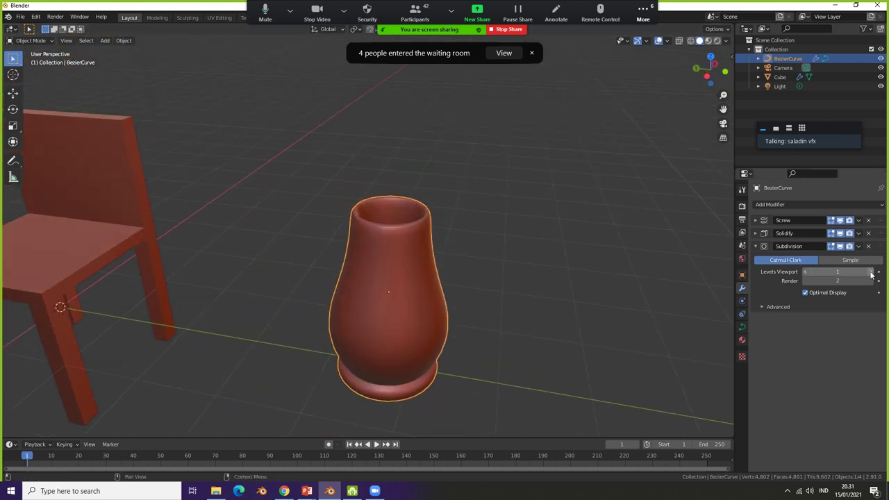
mouse_move(389, 277)
middle_down()
mouse_move(366, 279)
mouse_move(438, 284)
mouse_move(405, 282)
middle_up()
Briefly enter and leave edit mode on the vase curve
key(Tab)
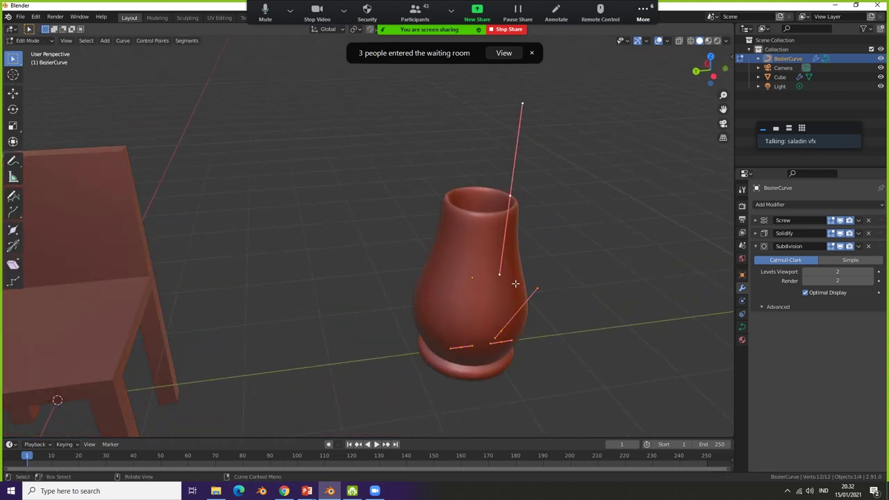
middle_drag(534, 282, 471, 274)
key(Tab)
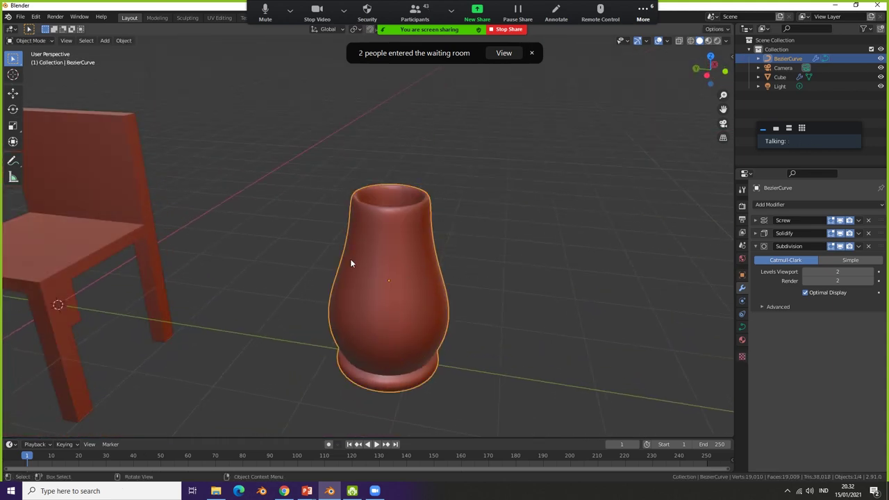
middle_drag(350, 258, 306, 253)
Inspect the chair in edit mode, leaving its seat vertices unchanged
click(225, 256)
mouse_move(225, 256)
middle_down()
mouse_move(232, 266)
mouse_move(266, 245)
middle_up()
key(Tab)
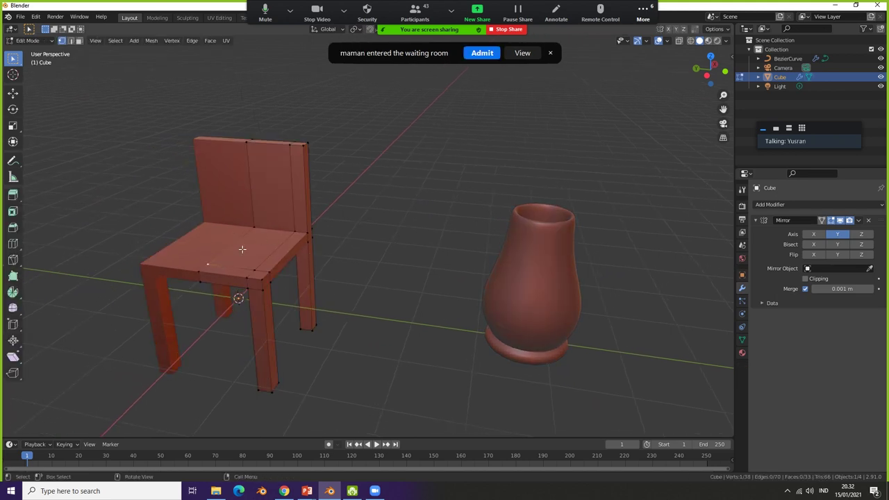
key(g)
key(Escape)
key(g)
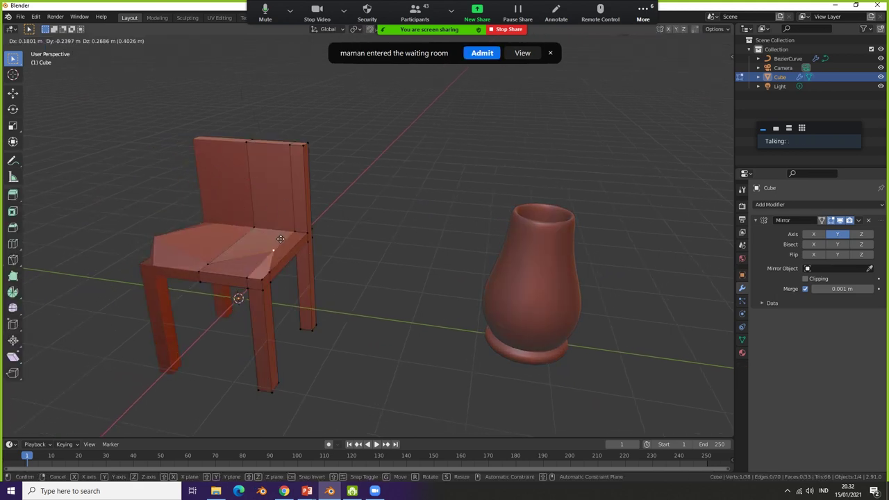
key(Escape)
middle_drag(263, 245, 275, 254)
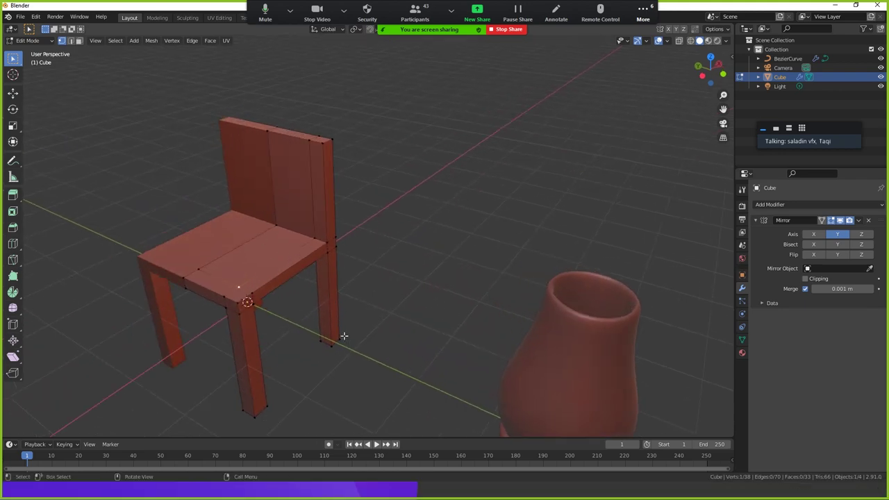
key(Tab)
Pull the vase profile's top point for a narrower top and return to object mode
shift+middle_drag(463, 319, 403, 283)
click(403, 283)
scroll(403, 282, up, 1)
key(Tab)
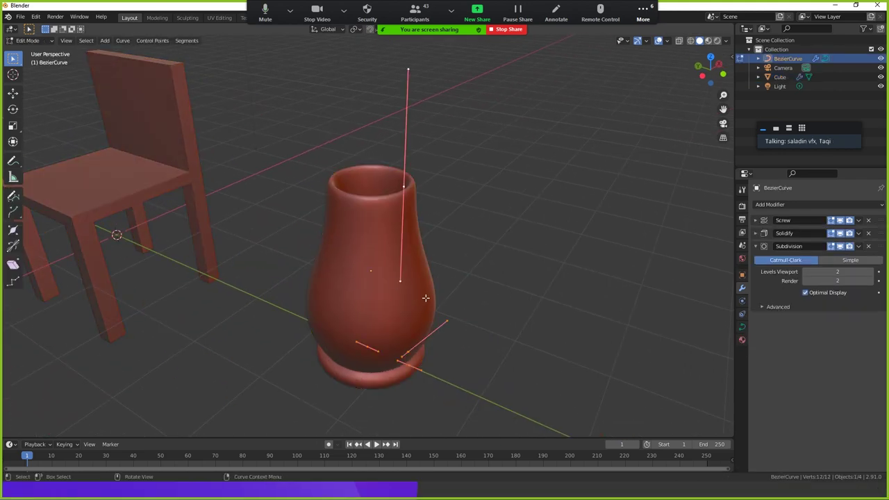
click(409, 190)
middle_drag(409, 189, 460, 248)
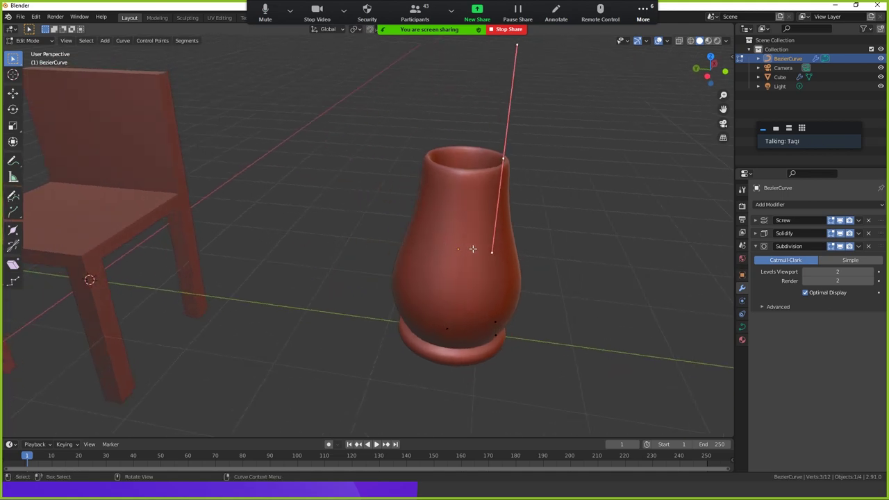
key(g)
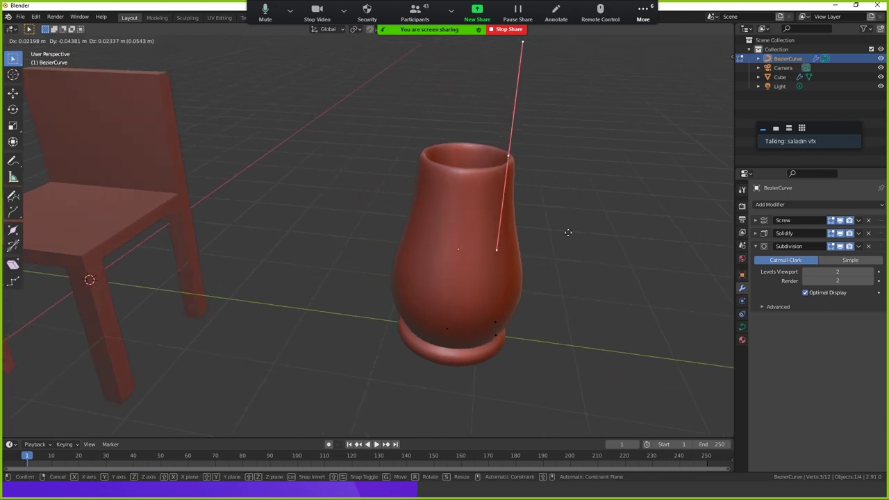
click(527, 288)
key(Tab)
middle_drag(459, 312, 372, 382)
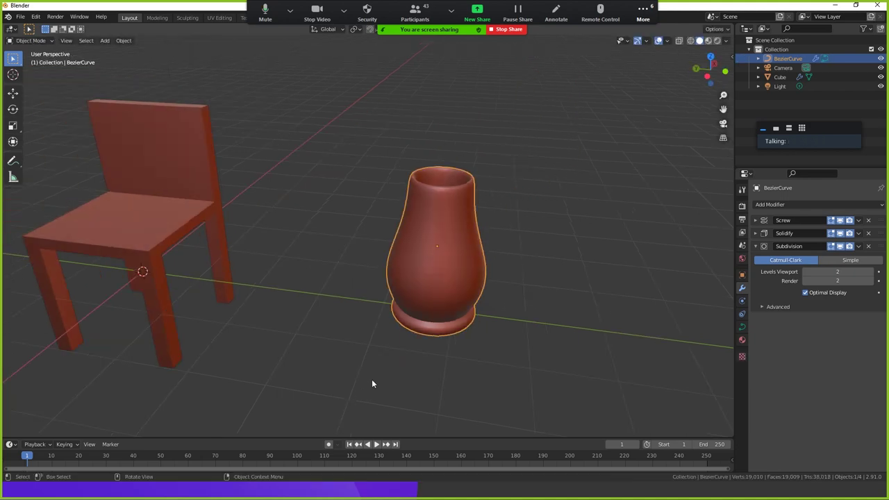
key(super)
mouse_move(306, 491)
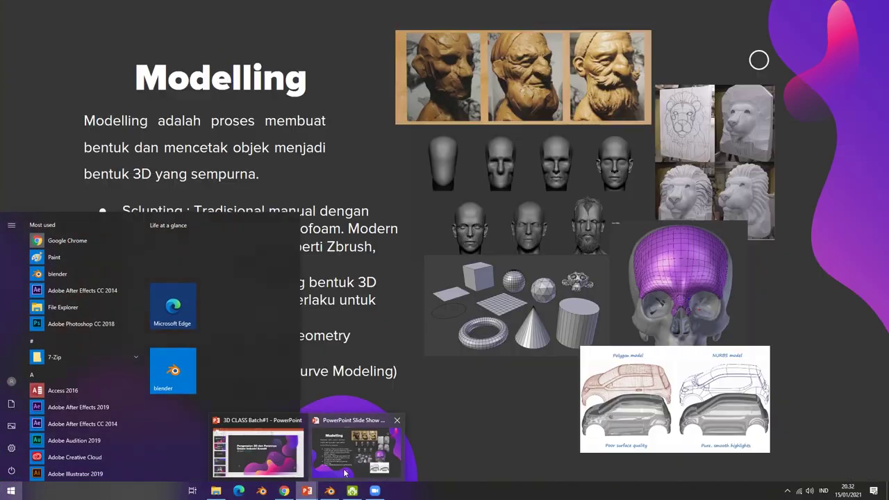
Advance the PowerPoint slideshow from Modelling to the Texturing slide, then head back to Blender
click(334, 451)
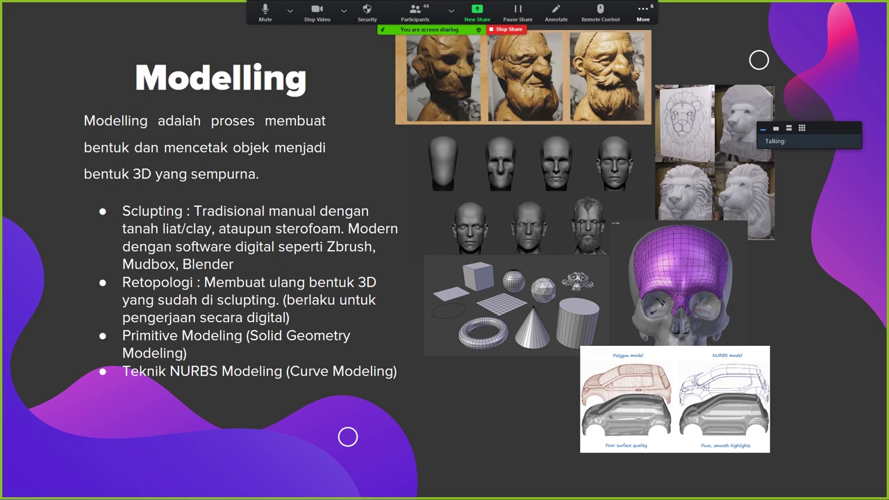
key(Right)
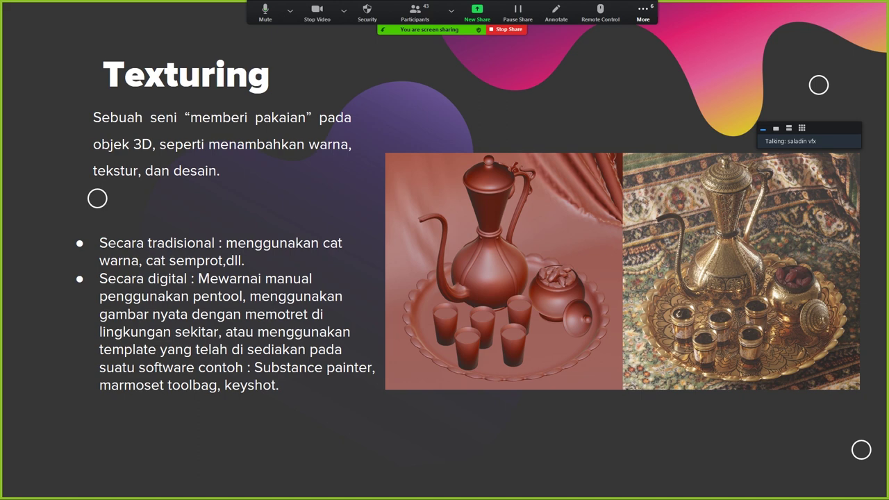
key(super)
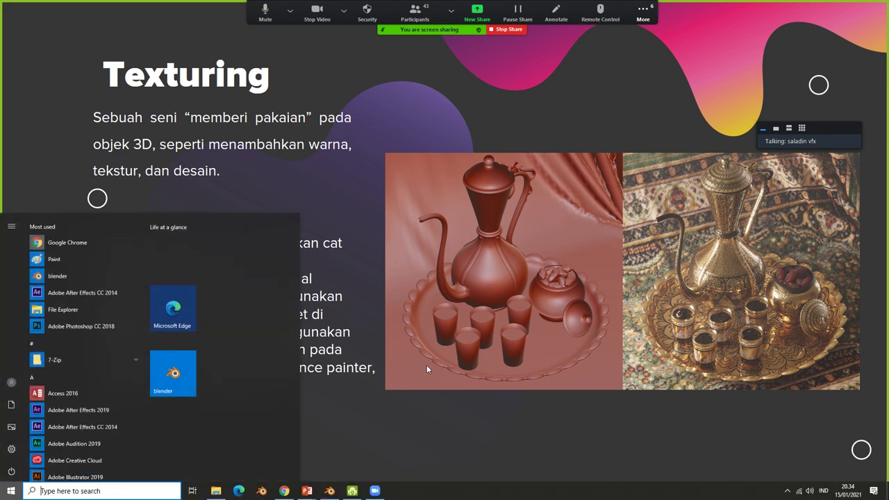
Return to Blender and frame the view on the vase beside the chair
click(329, 491)
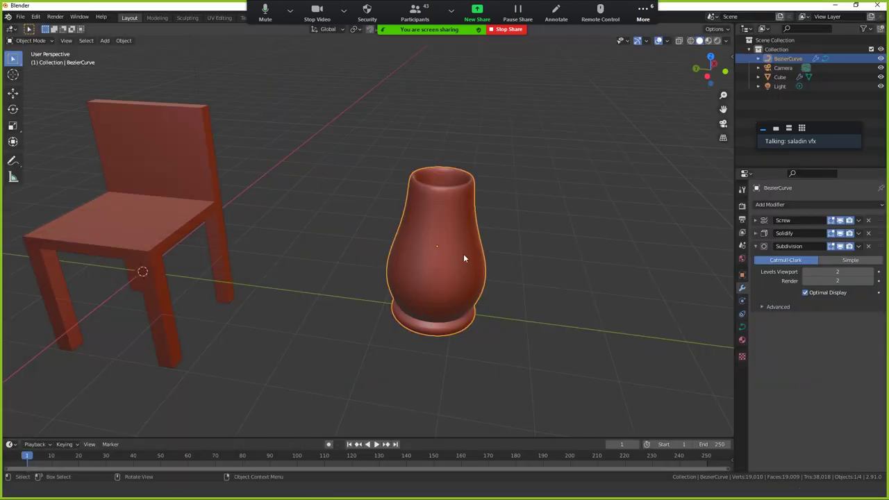
shift+middle_drag(432, 270, 374, 278)
scroll(374, 278, down, 3)
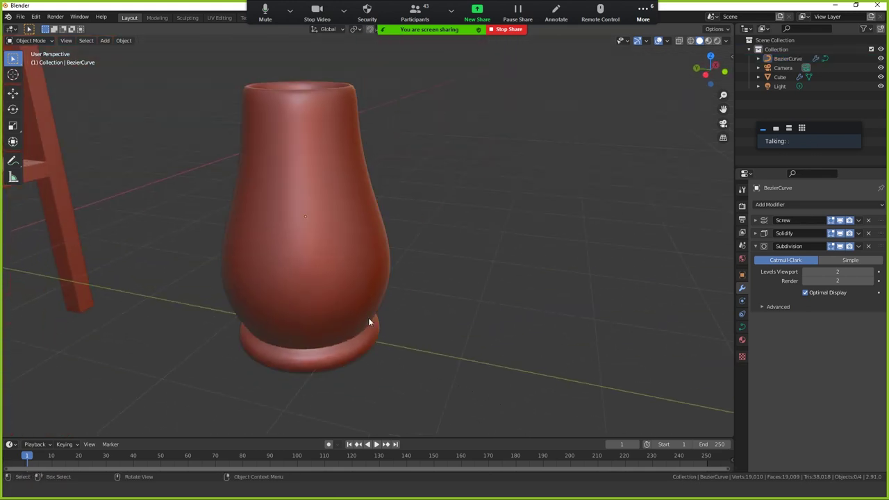
scroll(369, 317, down, 1)
mouse_move(380, 326)
middle_down()
mouse_move(393, 347)
mouse_move(363, 313)
middle_up()
scroll(303, 241, up, 3)
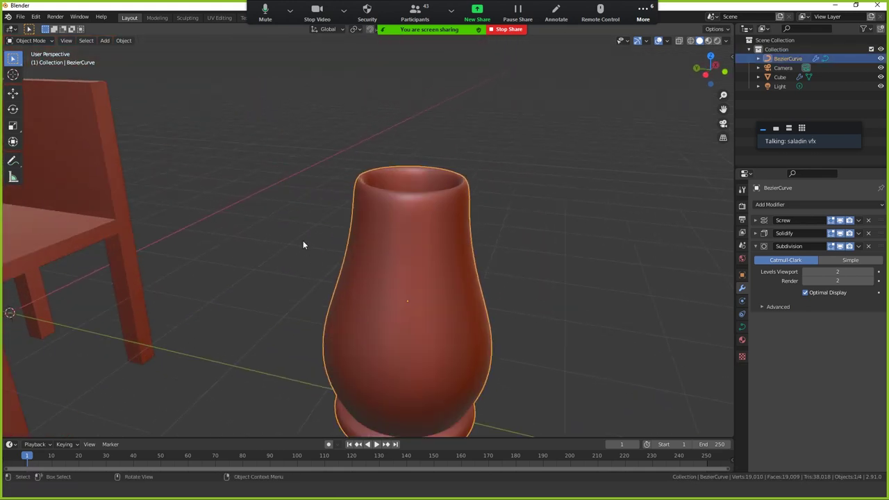
scroll(254, 229, down, 3)
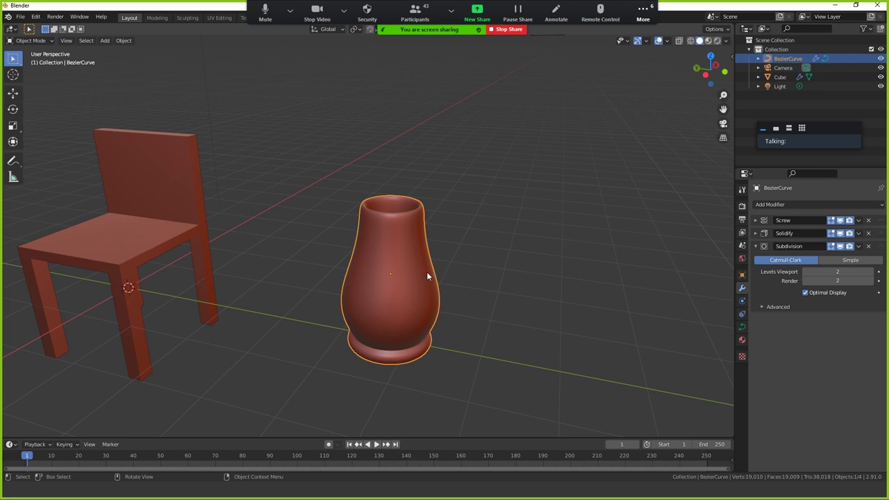
scroll(284, 208, up, 2)
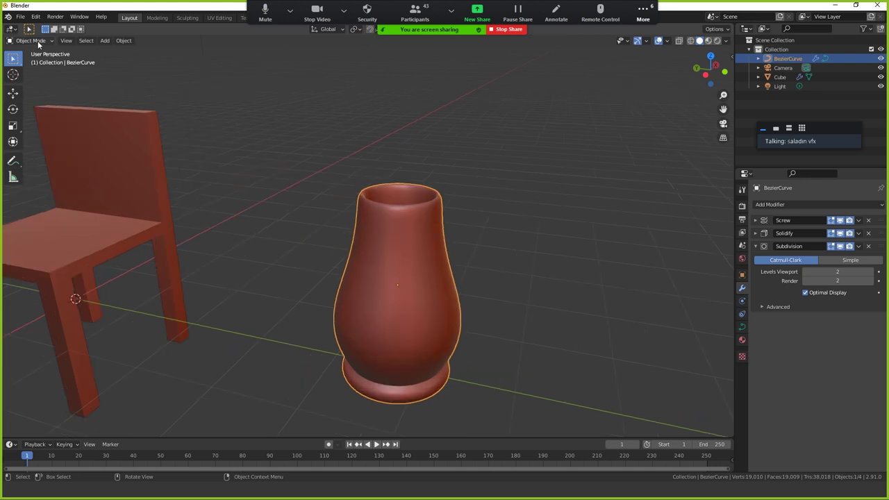
Show the Texture properties, clear the selection and select only the vase
click(742, 357)
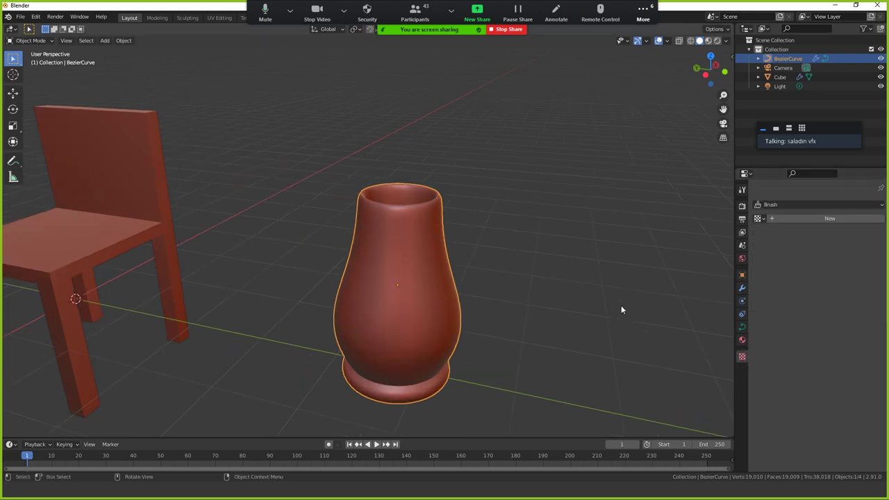
click(533, 261)
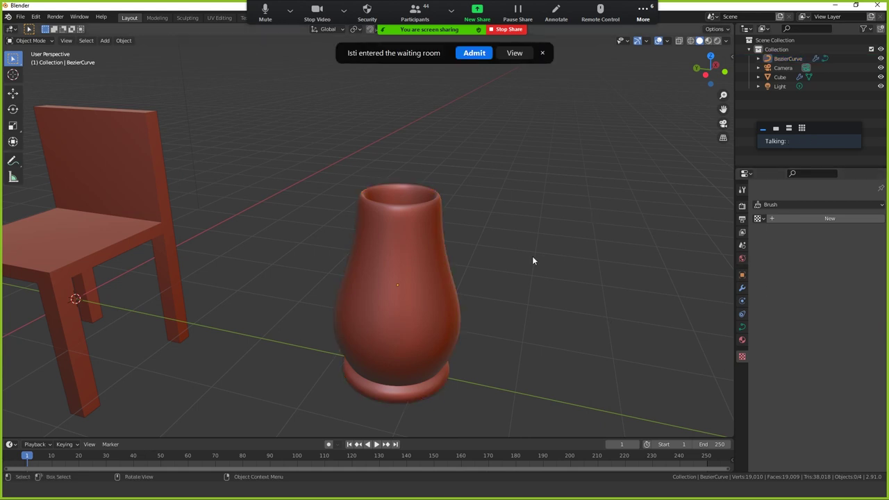
click(437, 289)
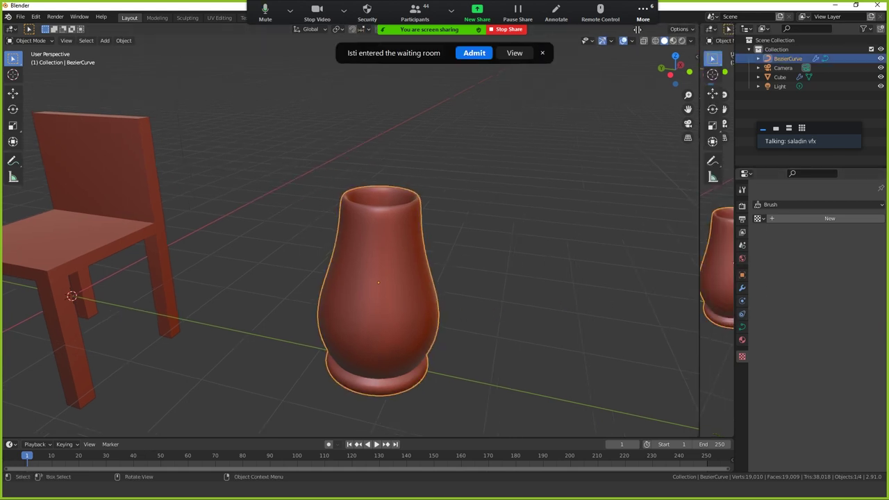
Split the 3D view and turn the right half into a Shader Editor with its sidebar hidden
drag(731, 23, 473, 30)
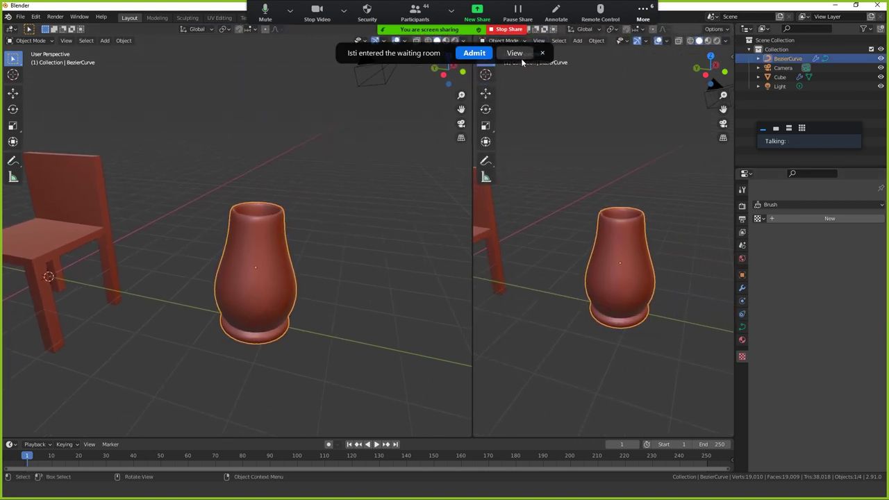
click(476, 54)
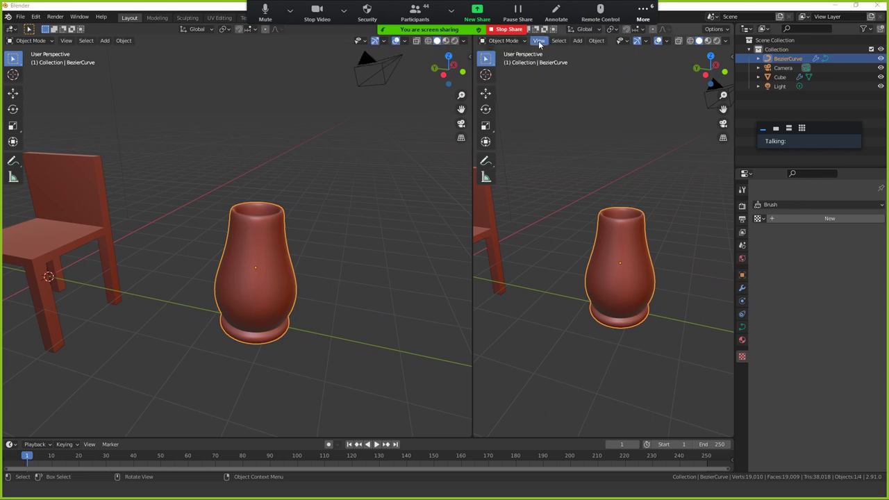
click(643, 14)
click(695, 5)
double_click(695, 5)
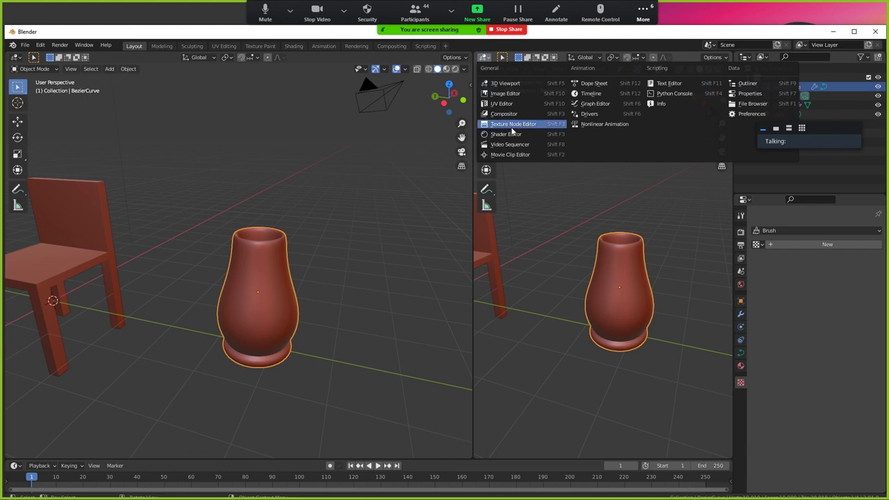
click(514, 134)
key(n)
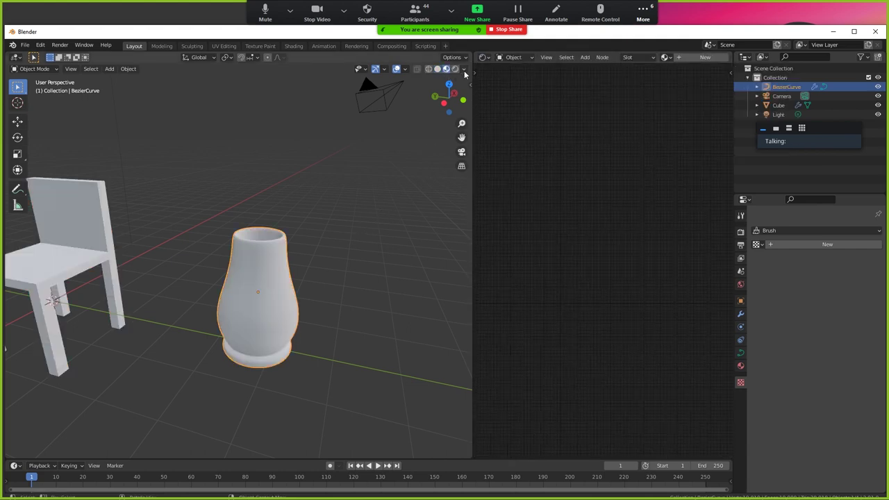
Switch the viewport to Material Preview lit by the scene's own lights
click(464, 69)
click(419, 118)
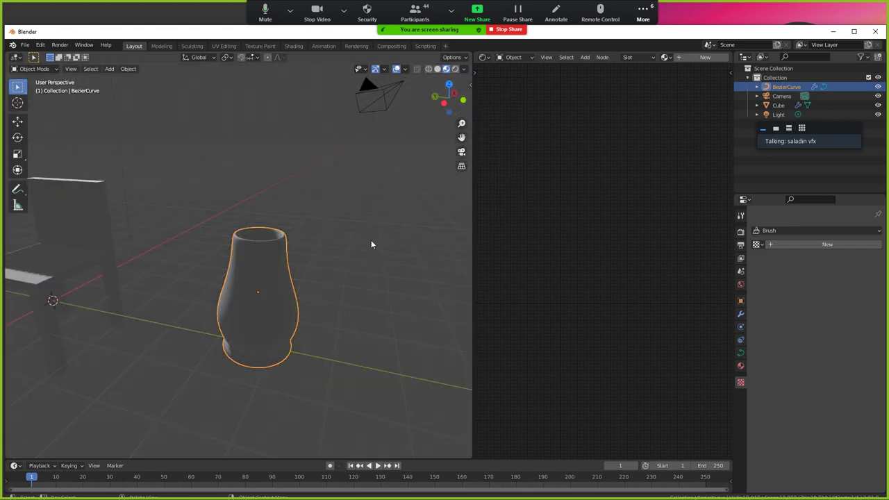
scroll(371, 245, up, 4)
shift+middle_drag(284, 267, 292, 184)
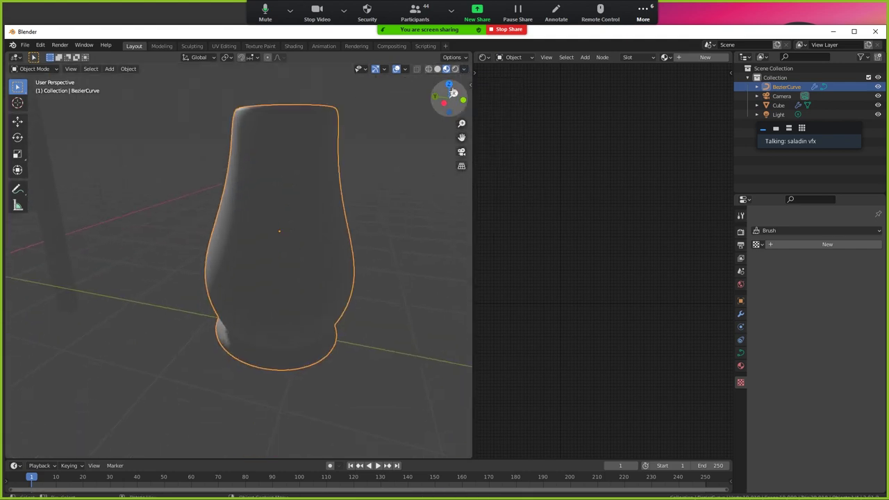
shift+middle_drag(312, 213, 270, 268)
scroll(270, 268, down, 3)
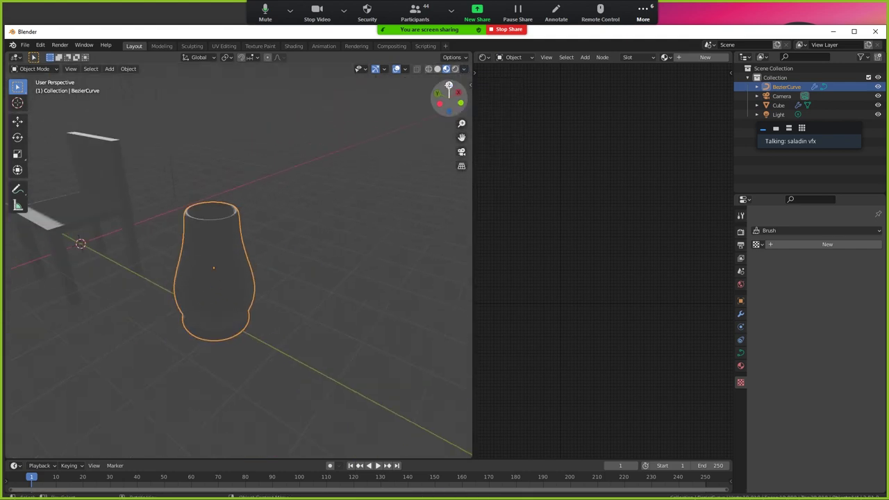
click(464, 68)
Reselect the vase, centre it in view and show its Material properties
click(188, 275)
scroll(216, 294, up, 2)
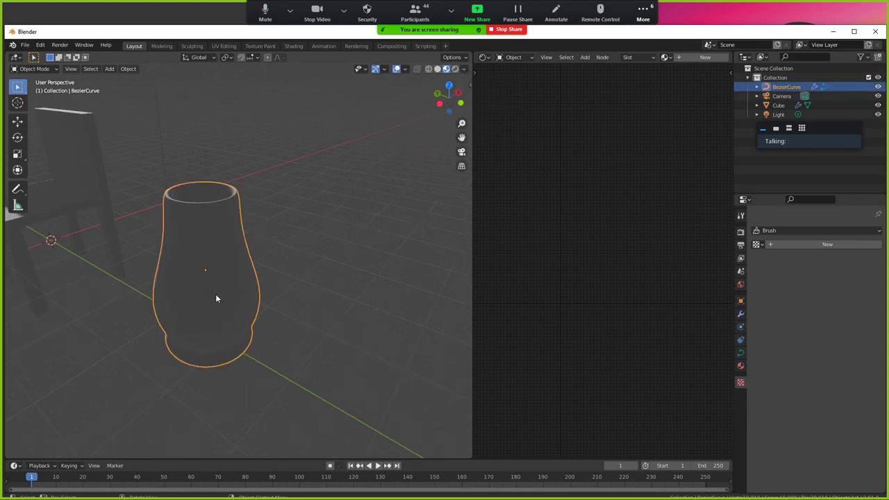
shift+middle_drag(215, 294, 238, 284)
scroll(238, 284, up, 2)
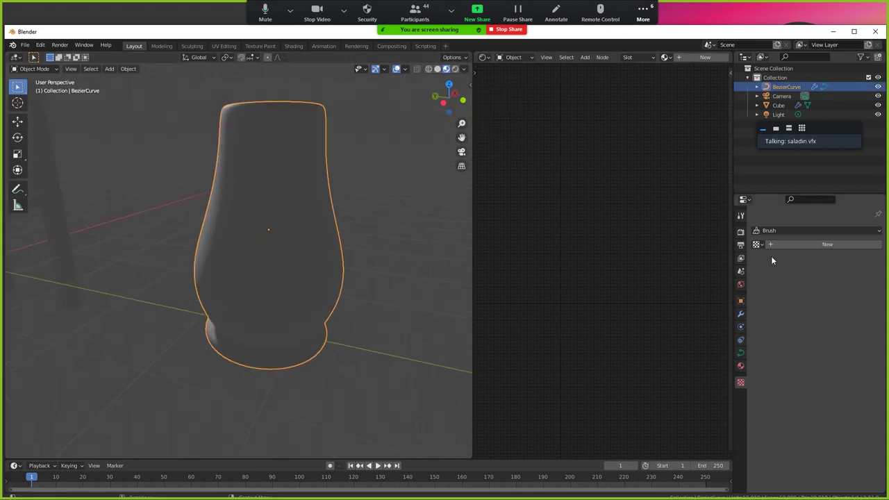
click(741, 366)
Create a new material for the vase and light the viewport with the Scene World environment
click(828, 270)
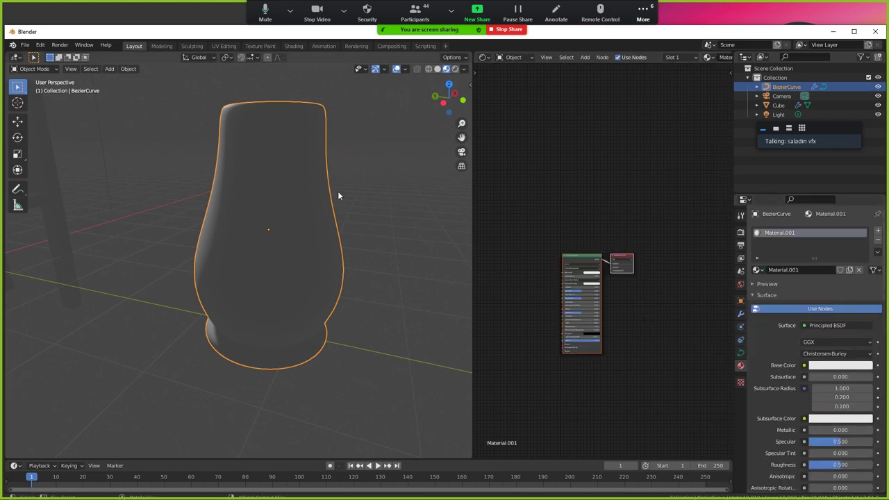
click(465, 70)
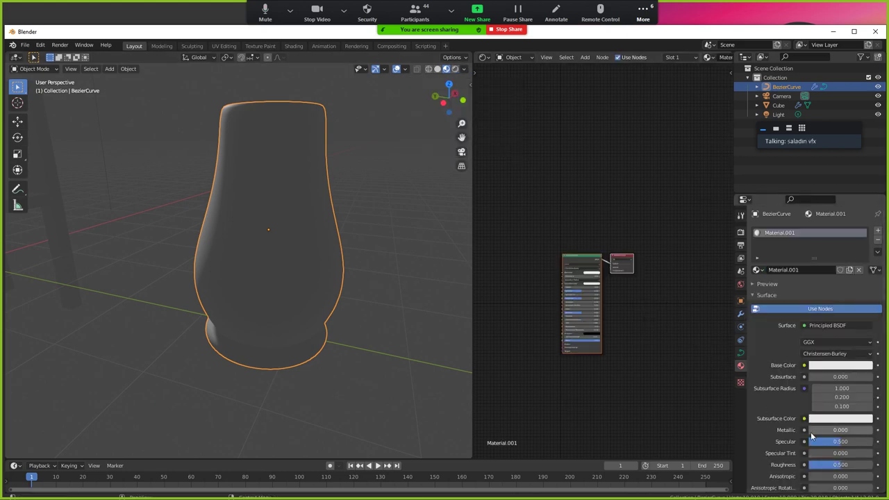
click(465, 70)
click(411, 123)
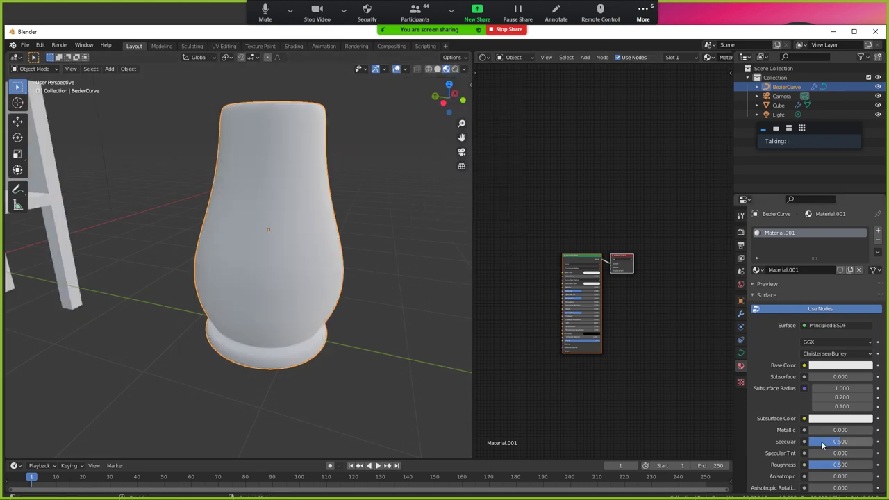
Set Metallic to 1, Roughness to about 0.086 and a warm gold Base Color
click(822, 433)
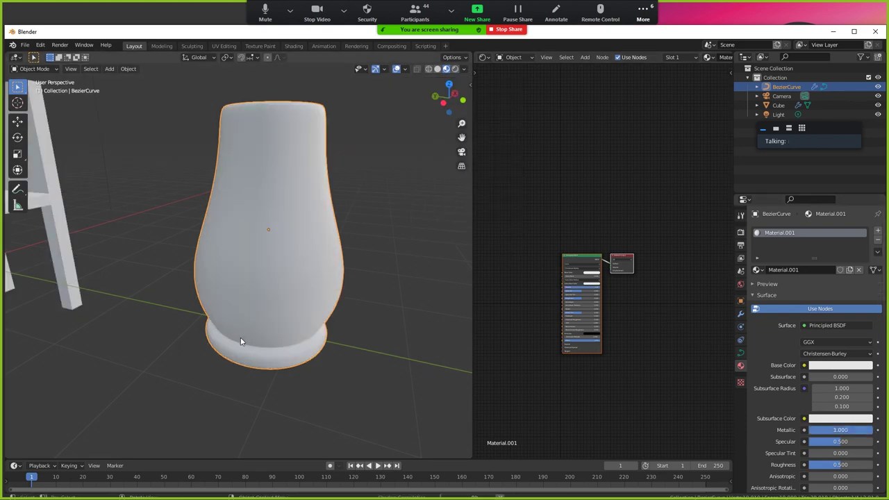
text(1)
key(Return)
drag(820, 465, 765, 465)
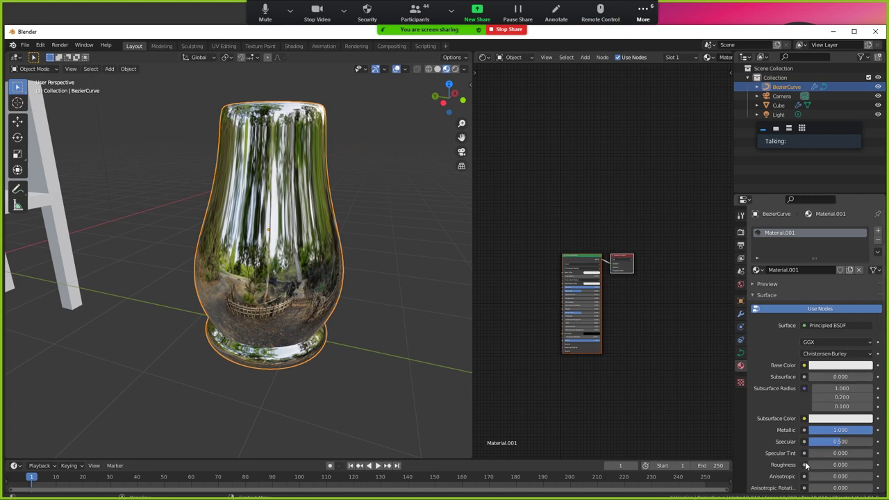
drag(816, 465, 831, 465)
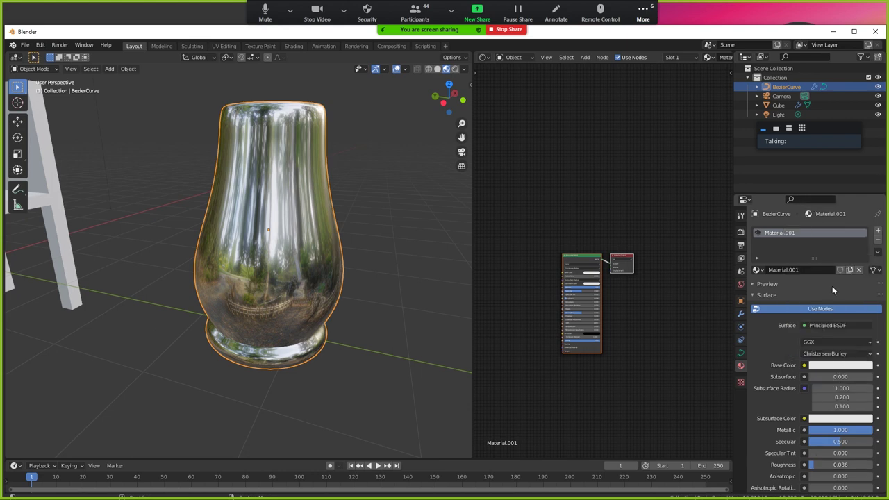
click(840, 366)
drag(822, 267, 819, 275)
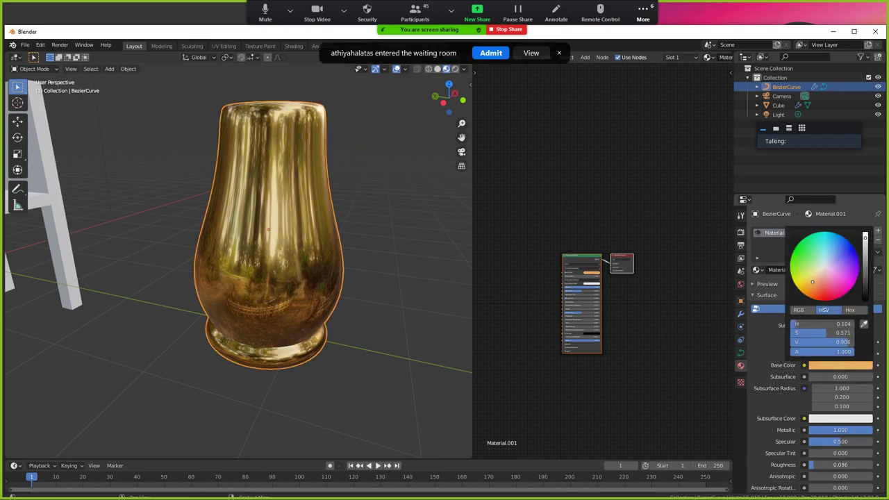
Orbit around the vase and chair to inspect the polished gold finish
scroll(288, 317, up, 3)
mouse_move(287, 317)
middle_down()
mouse_move(282, 358)
mouse_move(300, 369)
mouse_move(278, 342)
mouse_move(328, 371)
mouse_move(314, 351)
middle_up()
click(285, 356)
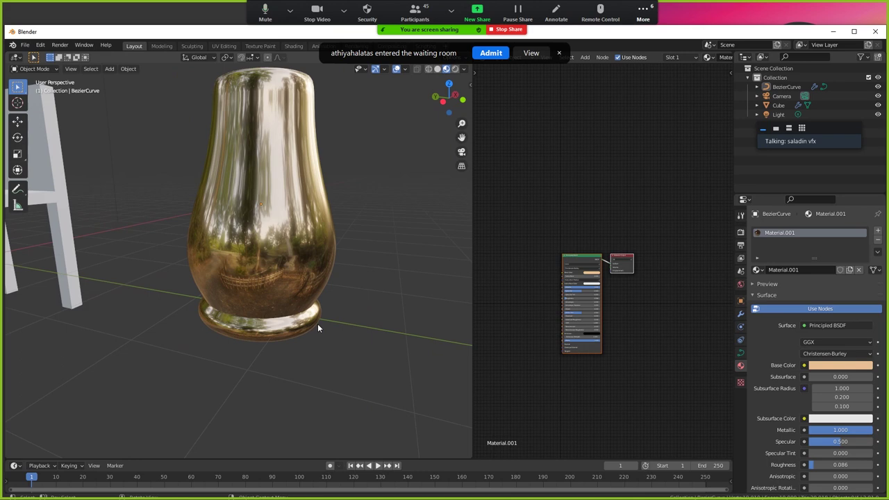
scroll(317, 323, up, 2)
scroll(250, 354, down, 3)
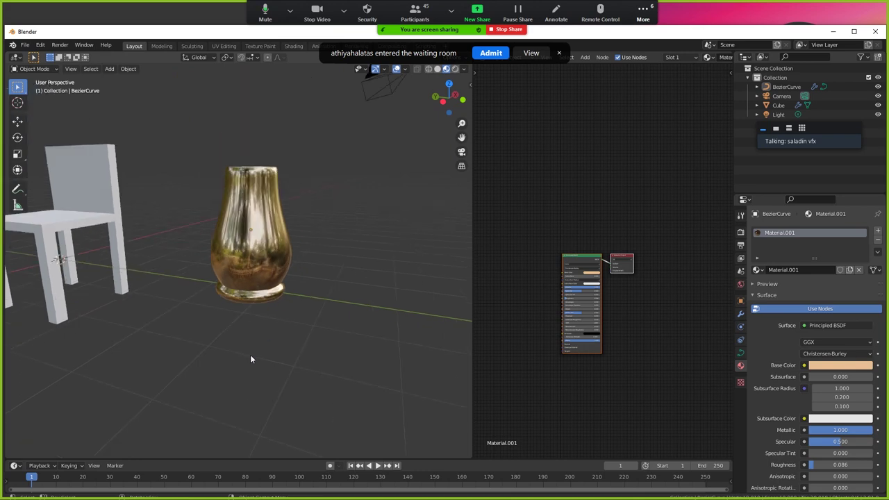
scroll(247, 291, up, 3)
mouse_move(247, 292)
middle_down()
mouse_move(179, 361)
mouse_move(219, 340)
mouse_move(295, 362)
middle_up()
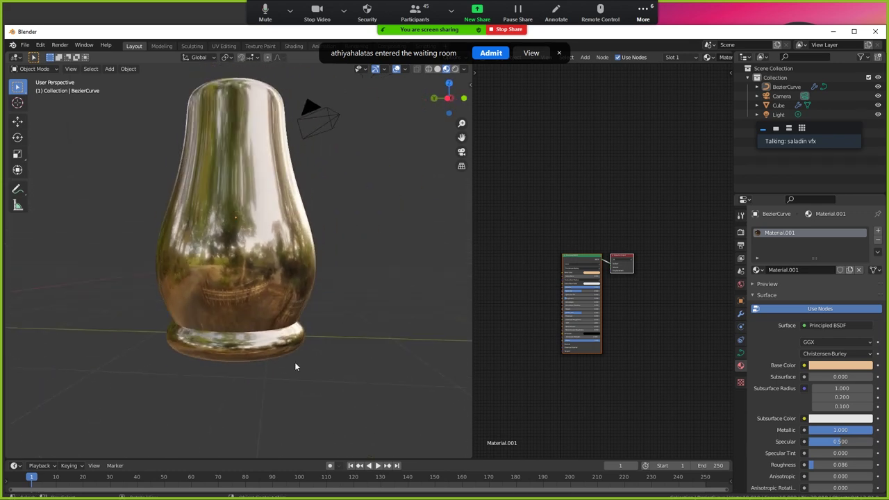
mouse_move(314, 321)
middle_down()
mouse_move(319, 348)
mouse_move(308, 354)
mouse_move(349, 341)
mouse_move(252, 333)
mouse_move(317, 332)
mouse_move(253, 335)
mouse_move(274, 341)
middle_up()
scroll(313, 362, up, 2)
scroll(314, 361, down, 2)
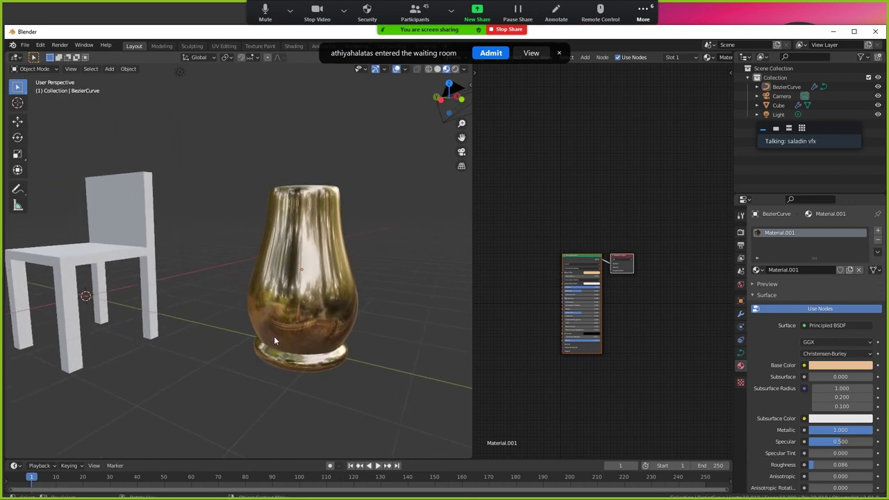
Reselect the vase and bring its Principled BSDF node into view in the Shader Editor
click(304, 369)
mouse_move(323, 342)
middle_down()
mouse_move(266, 380)
mouse_move(287, 337)
mouse_move(277, 347)
mouse_move(290, 365)
mouse_move(309, 367)
middle_up()
scroll(284, 337, up, 3)
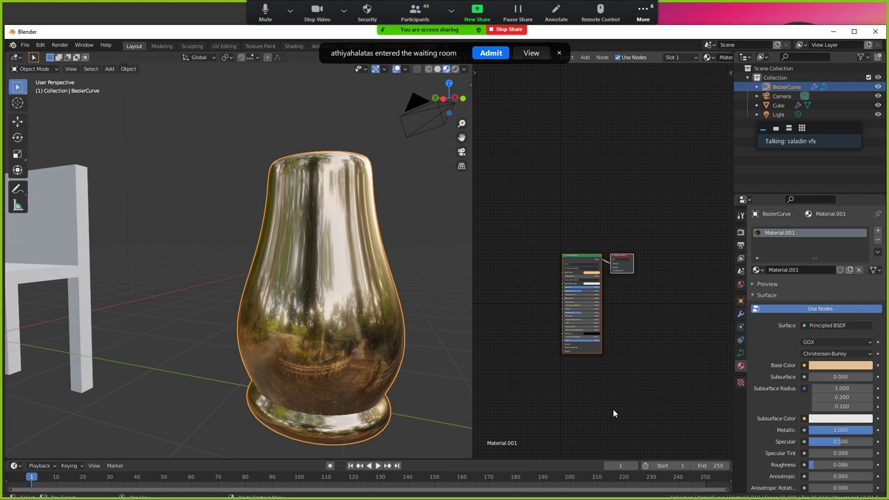
scroll(514, 344, up, 2)
scroll(502, 306, up, 1)
mouse_move(502, 306)
middle_down()
mouse_move(601, 327)
mouse_move(543, 289)
middle_up()
scroll(587, 332, up, 2)
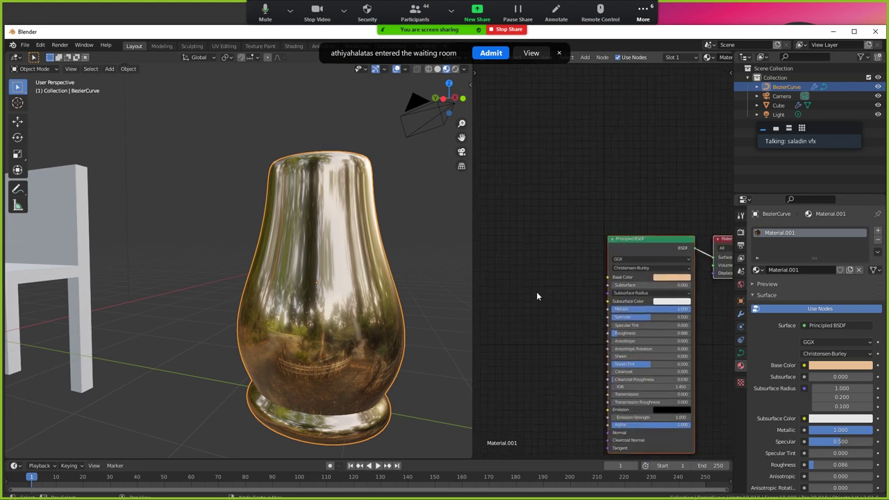
Add an Image Texture node left of the Principled BSDF, then delete it
scroll(533, 268, up, 1)
key(shift+a)
click(543, 274)
text(Image)
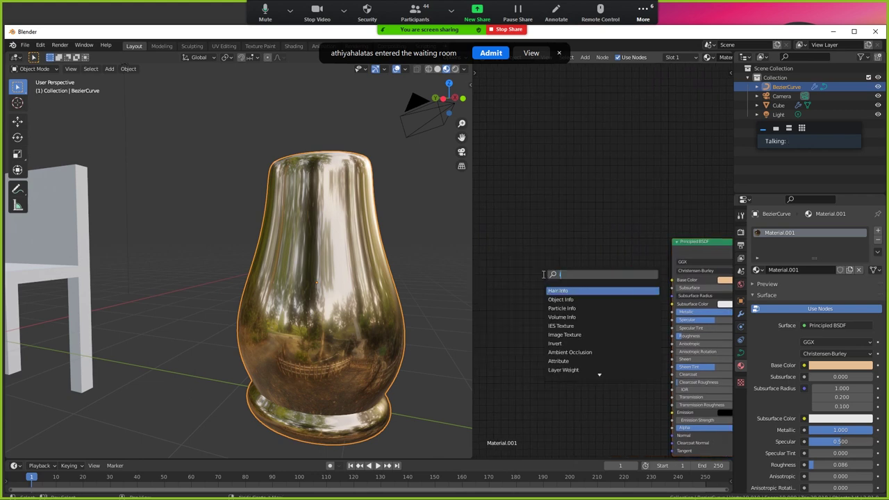
key(Return)
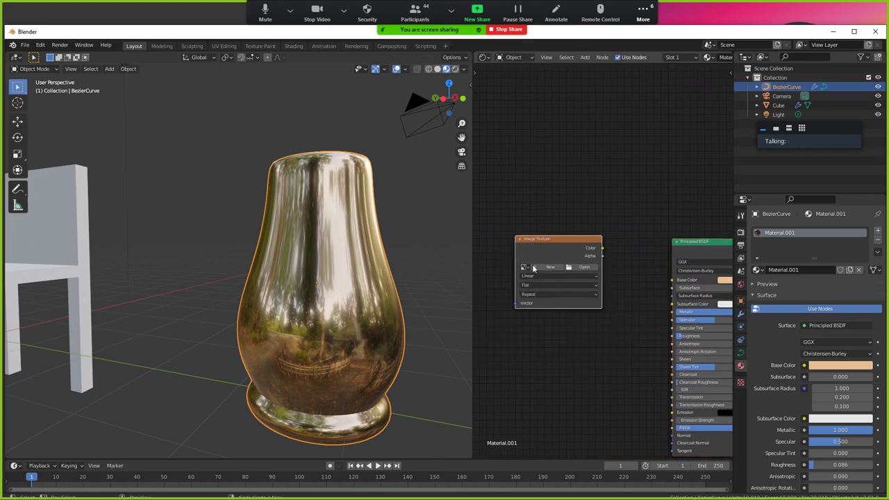
click(590, 249)
key(x)
Add a Noise Texture node and connect its Color to the Principled BSDF Base Color
key(shift+a)
click(536, 253)
text(n)
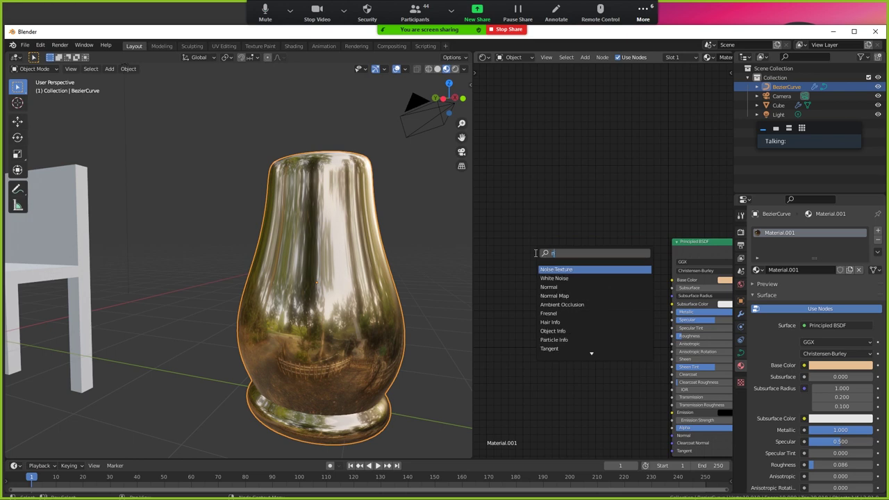
text(ois)
key(Escape)
right_click(542, 257)
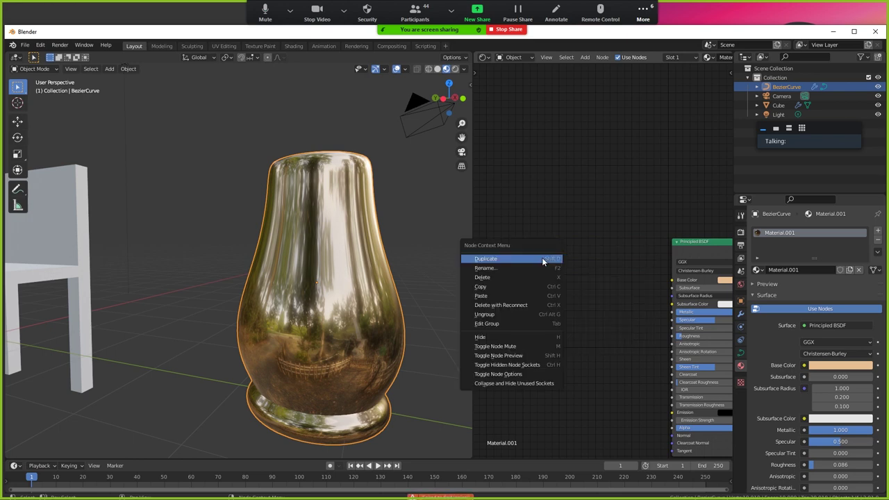
key(shift+a)
click(574, 253)
text(noi)
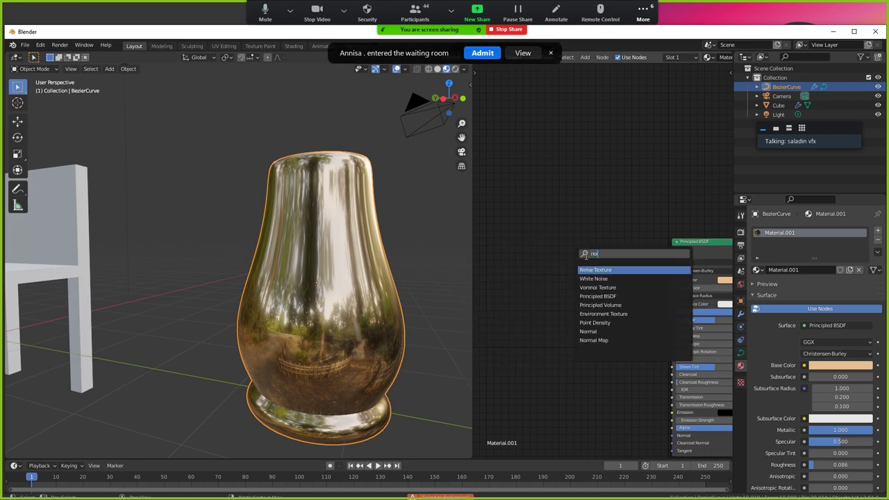
text(se)
key(Escape)
key(shift+a)
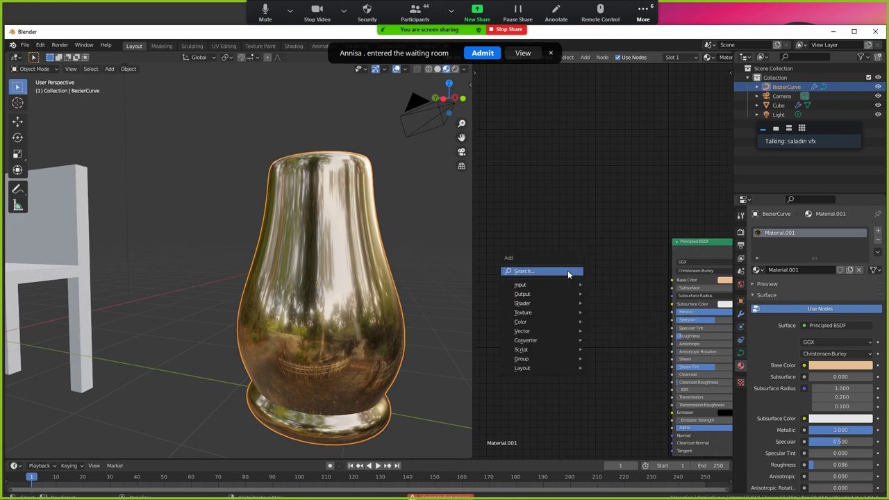
click(570, 269)
text(noise)
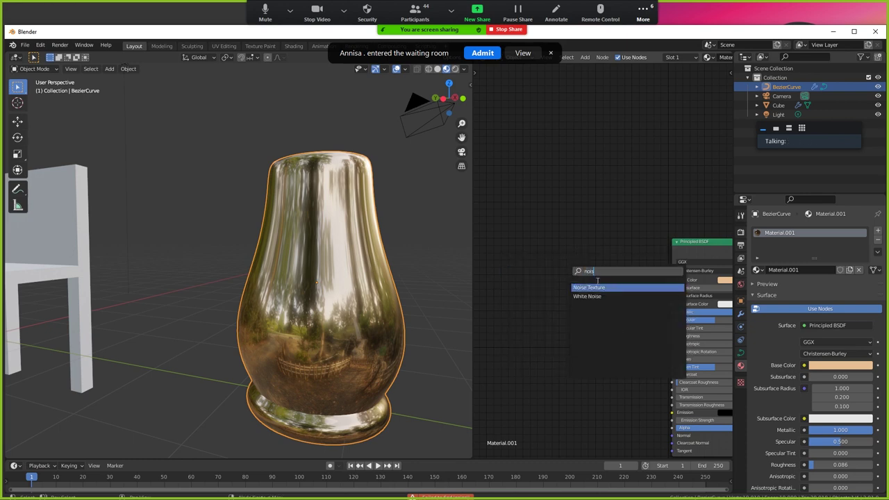
key(Return)
drag(572, 281, 673, 280)
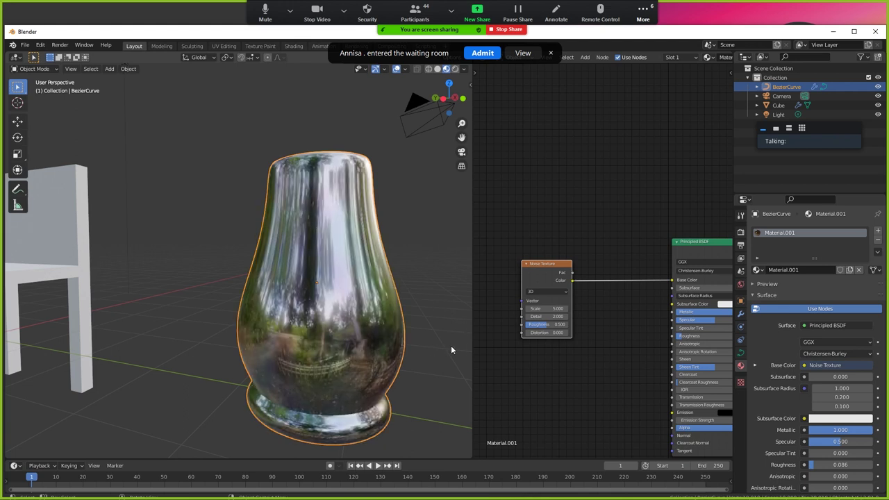
Tweak the noise scale, Metallic and Roughness, leaving Metallic at 0
mouse_move(558, 308)
mouse_down()
mouse_move(590, 308)
mouse_move(562, 308)
mouse_move(577, 332)
mouse_move(536, 308)
mouse_move(554, 309)
mouse_up()
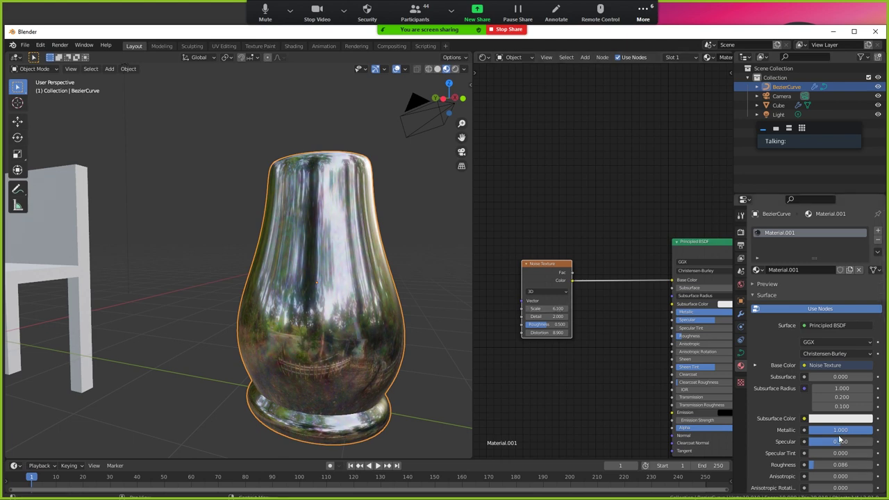
drag(862, 430, 849, 430)
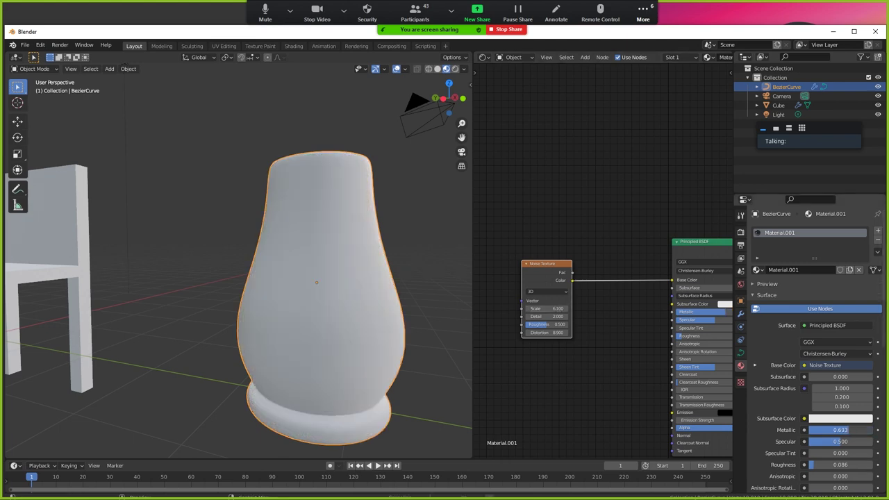
drag(841, 430, 872, 430)
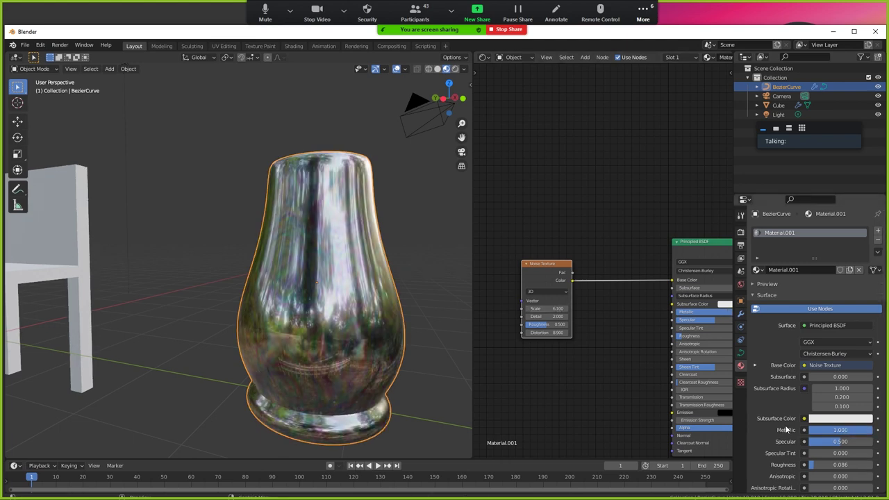
mouse_move(816, 465)
mouse_down()
mouse_move(841, 465)
mouse_move(824, 465)
mouse_up()
mouse_move(250, 389)
middle_down()
mouse_move(293, 386)
mouse_move(230, 368)
middle_up()
scroll(250, 352, up, 3)
scroll(253, 355, up, 2)
scroll(253, 360, down, 3)
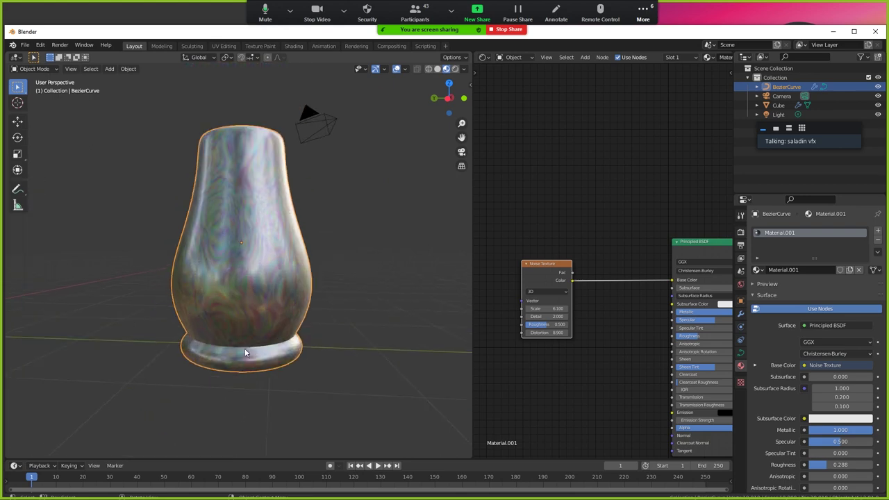
mouse_move(353, 412)
middle_down()
mouse_move(254, 351)
mouse_move(298, 361)
middle_up()
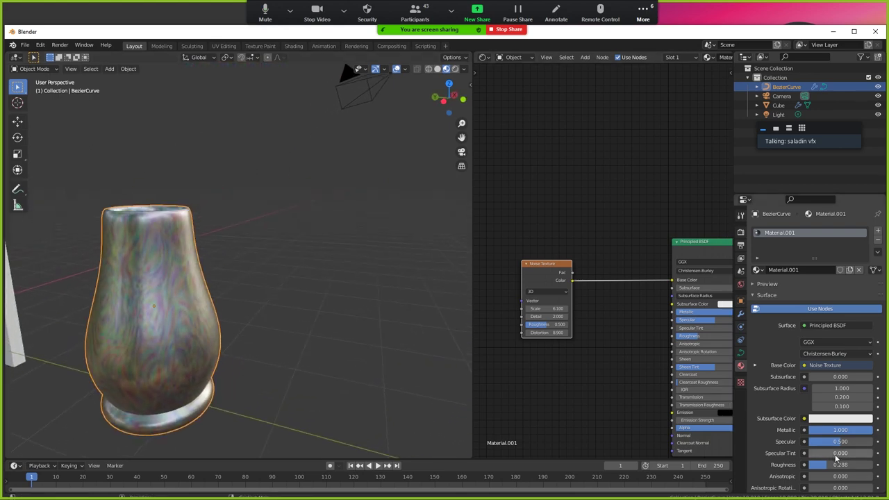
drag(841, 430, 858, 430)
key(ctrl+z)
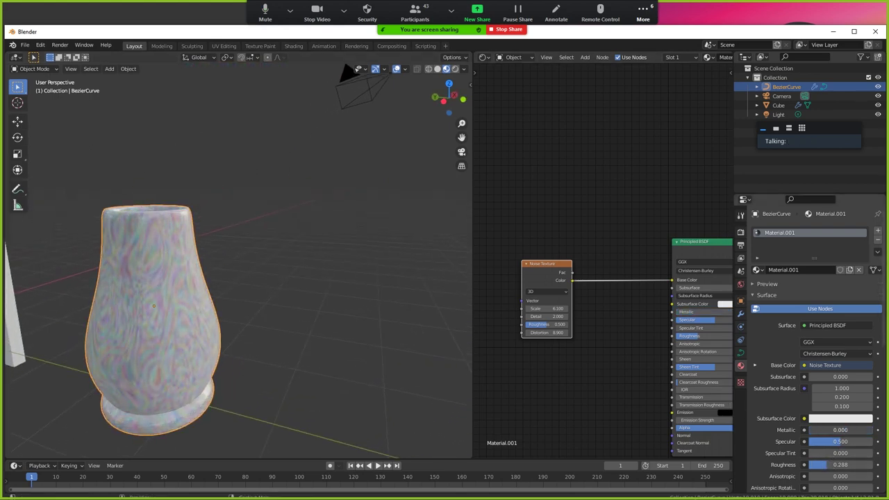
mouse_move(219, 369)
middle_down()
mouse_move(269, 372)
mouse_move(216, 377)
middle_up()
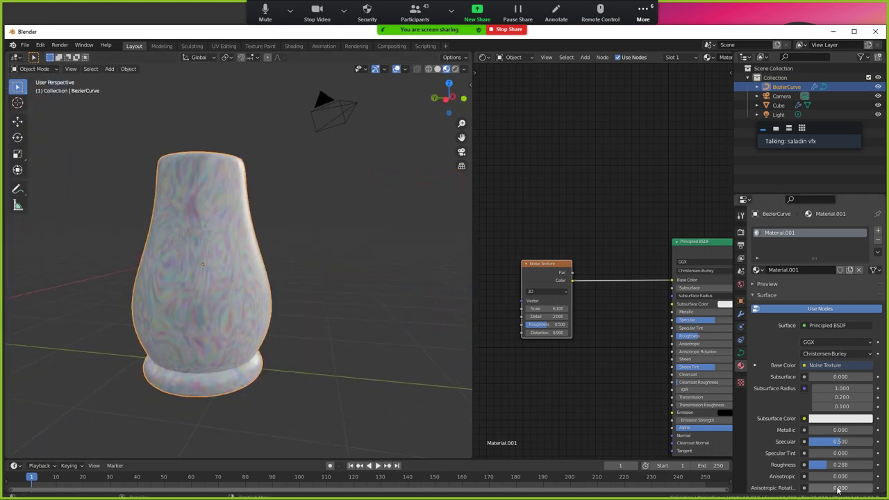
Set Roughness to 0 and lower the noise Scale to 2.400 for larger pastel swirls
drag(840, 465, 810, 465)
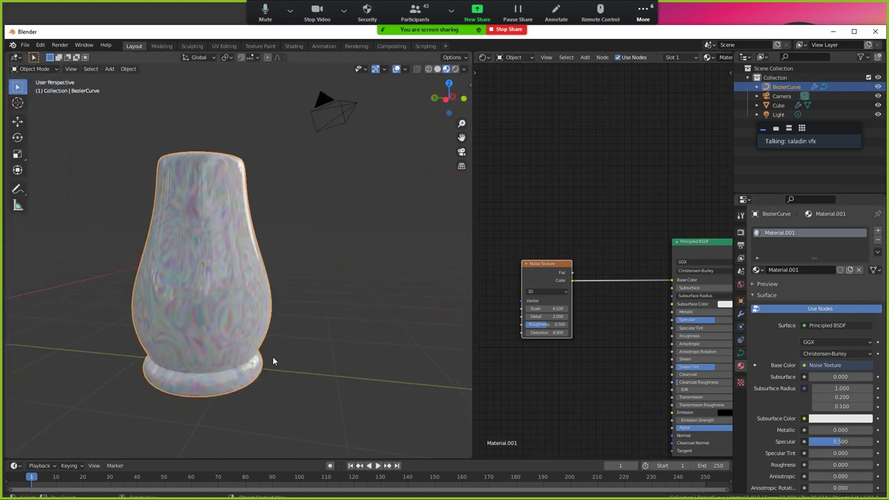
mouse_move(272, 357)
middle_down()
mouse_move(227, 341)
mouse_move(206, 354)
middle_up()
scroll(218, 361, up, 2)
scroll(220, 355, up, 2)
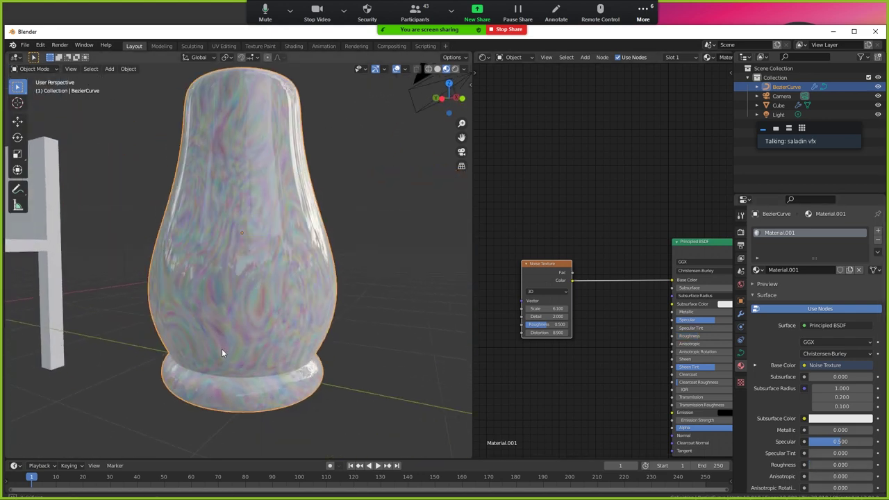
drag(547, 308, 511, 308)
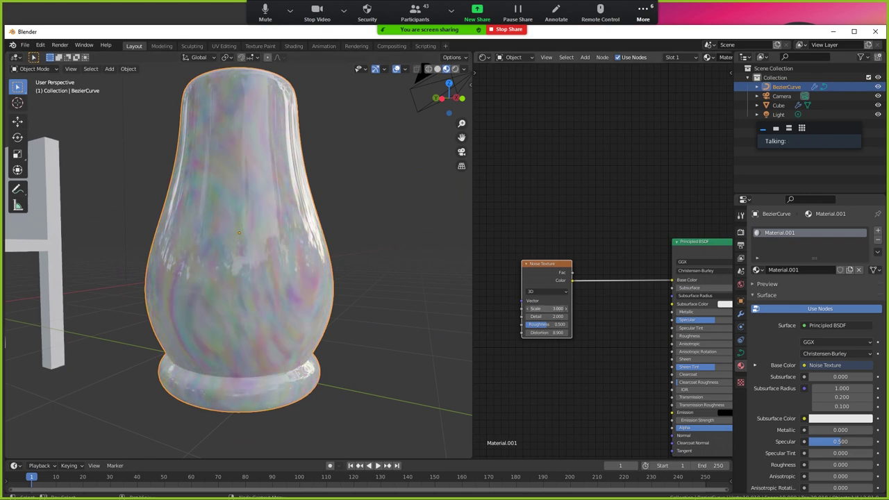
click(413, 346)
scroll(397, 365, down, 4)
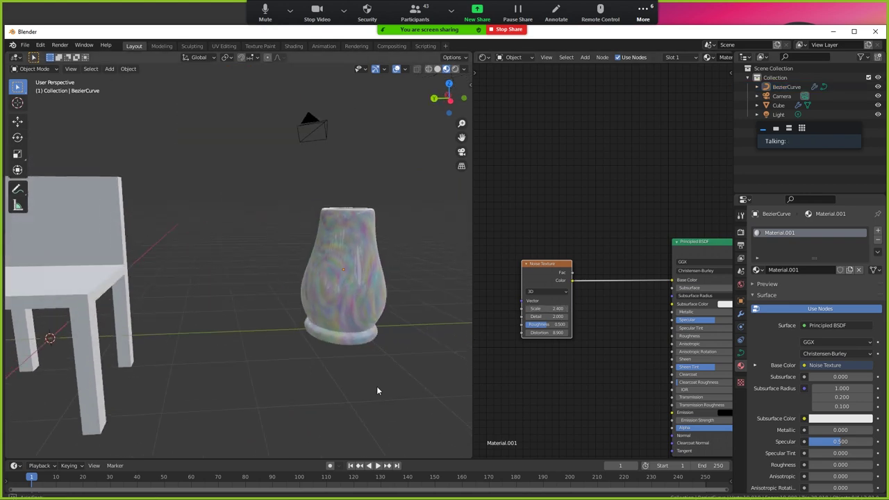
mouse_move(377, 386)
middle_down()
mouse_move(337, 373)
mouse_move(318, 390)
mouse_move(369, 387)
middle_up()
click(351, 335)
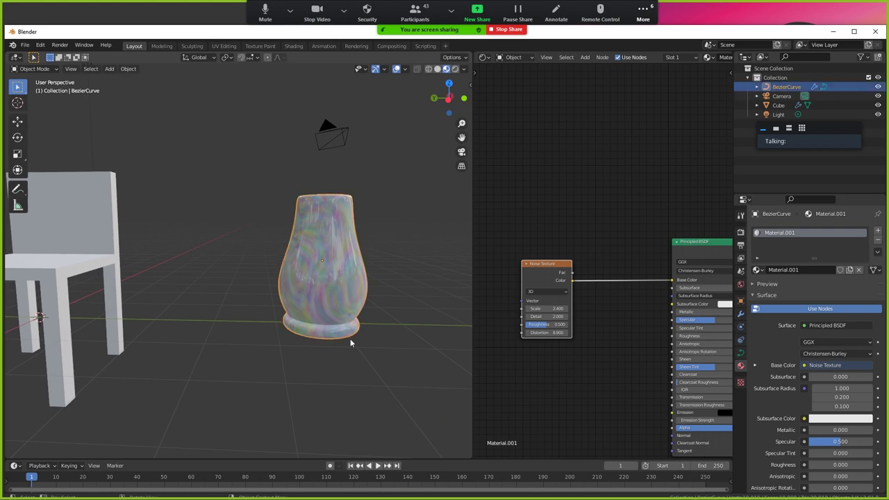
mouse_move(350, 339)
middle_down()
mouse_move(317, 403)
mouse_move(349, 373)
middle_up()
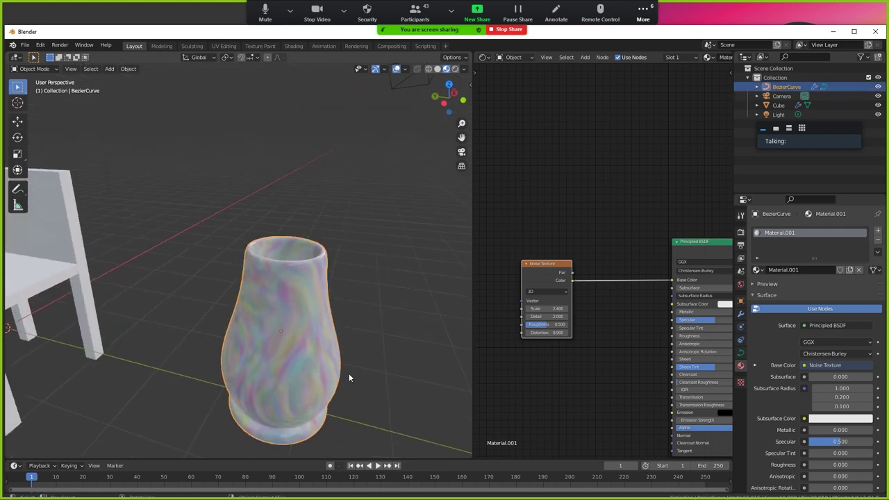
Switch to the PowerPoint slideshow and advance from Texturing to the Rigging and Skinning slide
key(super)
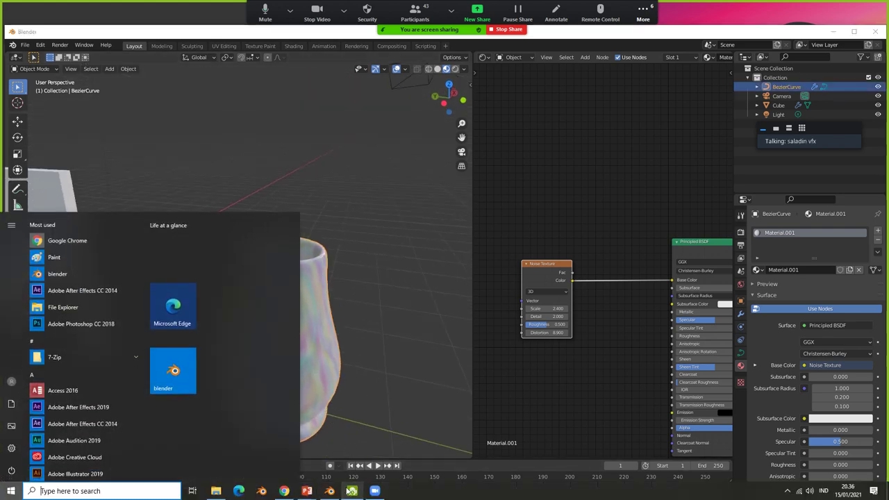
click(307, 491)
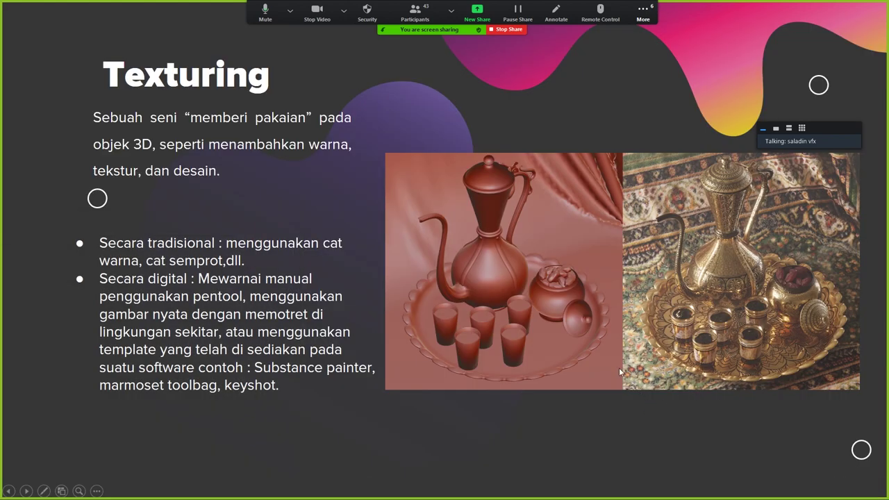
click(646, 439)
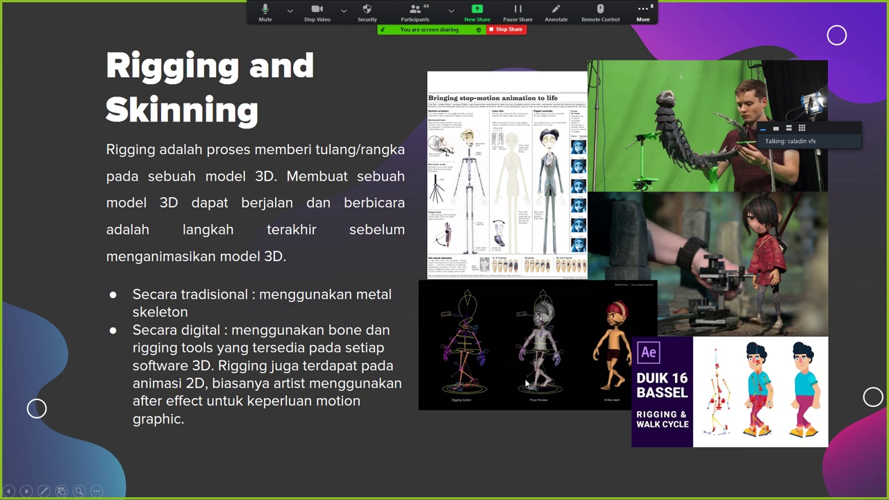
key(super)
Back in Blender, add a cylinder and move it along the Y axis beside the vase
click(352, 491)
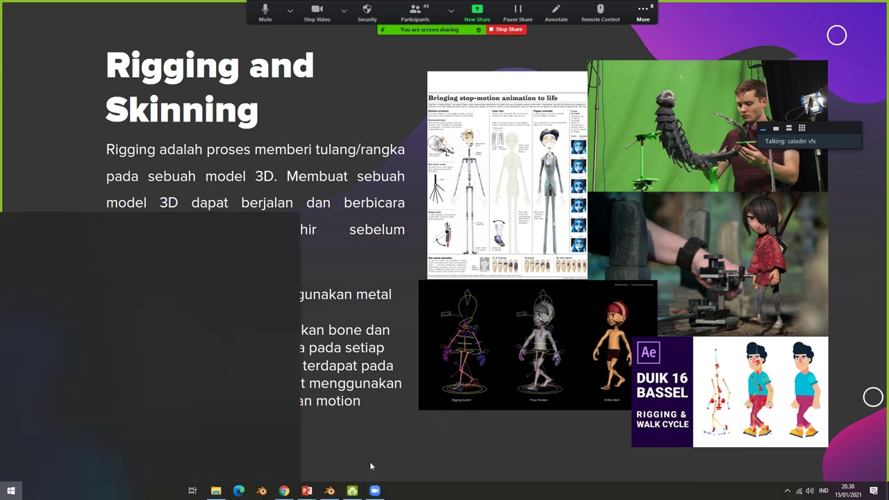
click(331, 492)
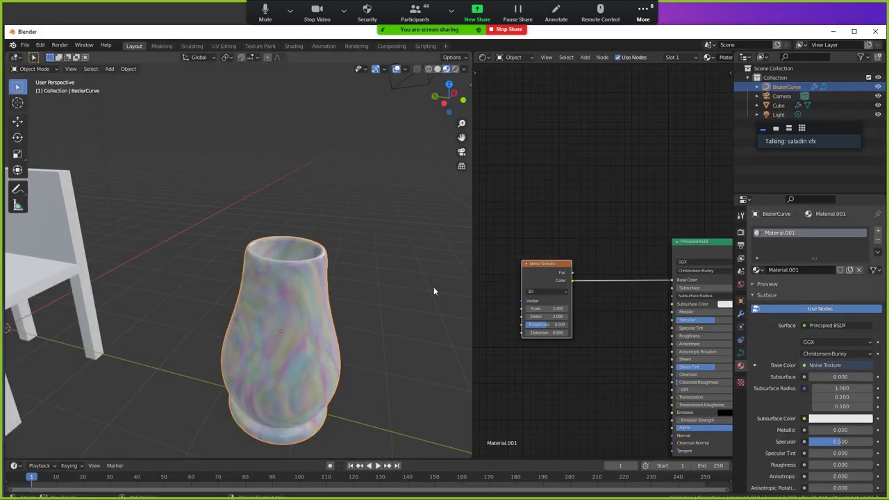
middle_drag(332, 329, 260, 304)
key(shift+a)
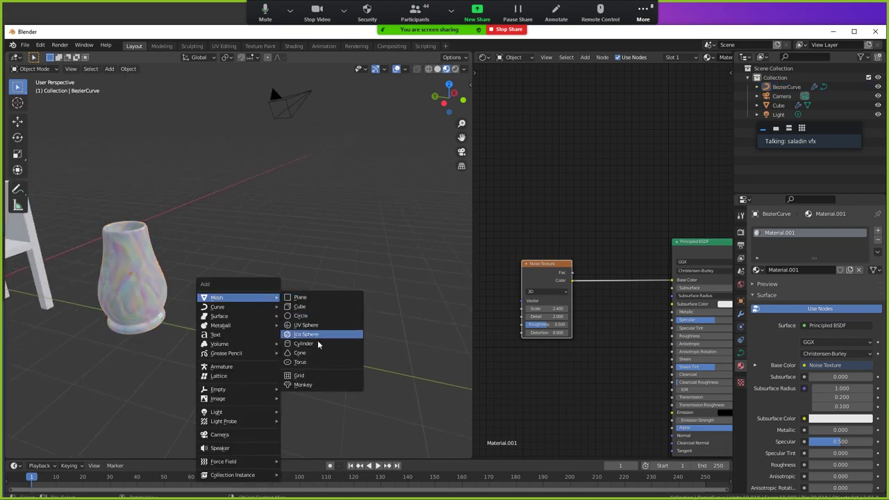
click(304, 343)
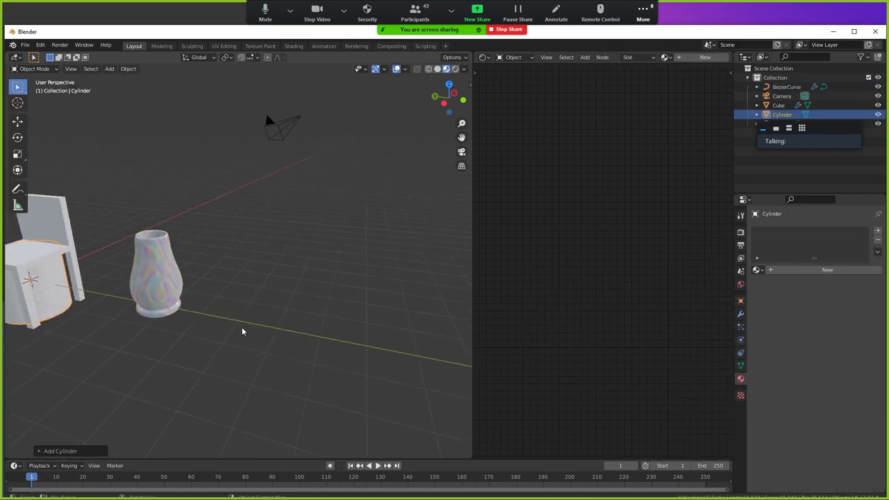
middle_drag(241, 327, 265, 330)
key(g)
key(y)
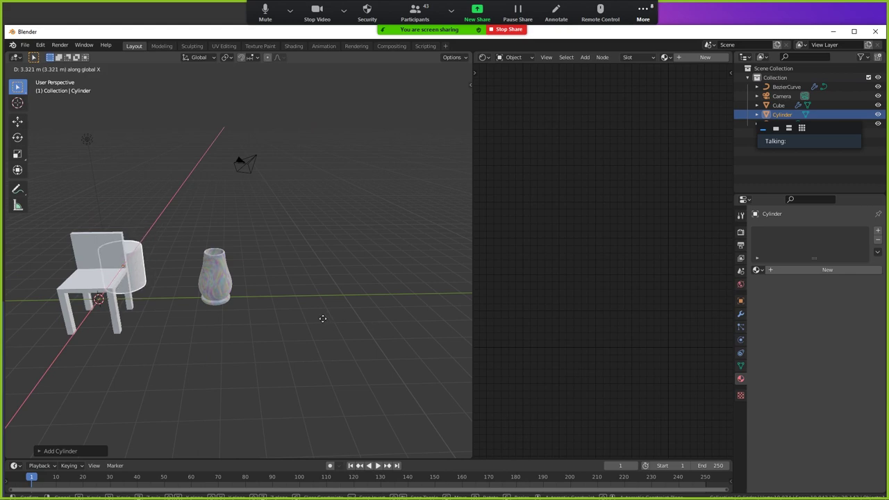
click(326, 319)
middle_drag(327, 318, 278, 313)
scroll(236, 306, up, 4)
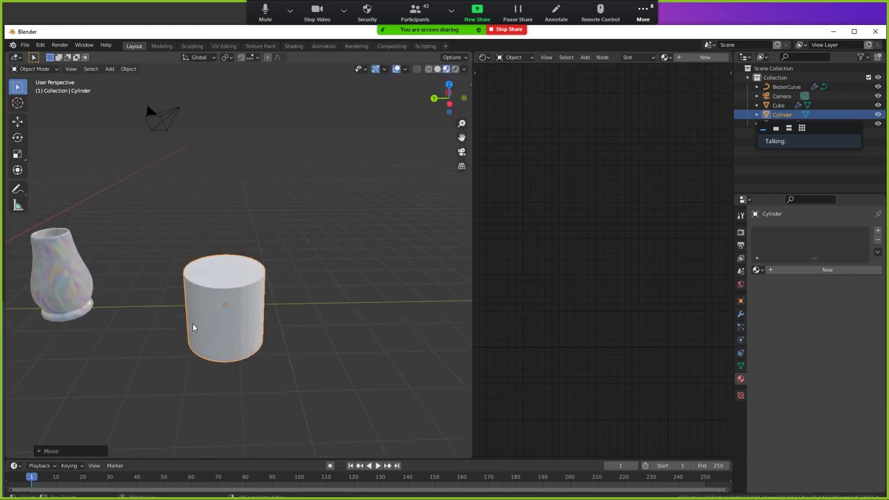
Scale the cylinder along Z to make it taller
key(s)
key(z)
click(224, 361)
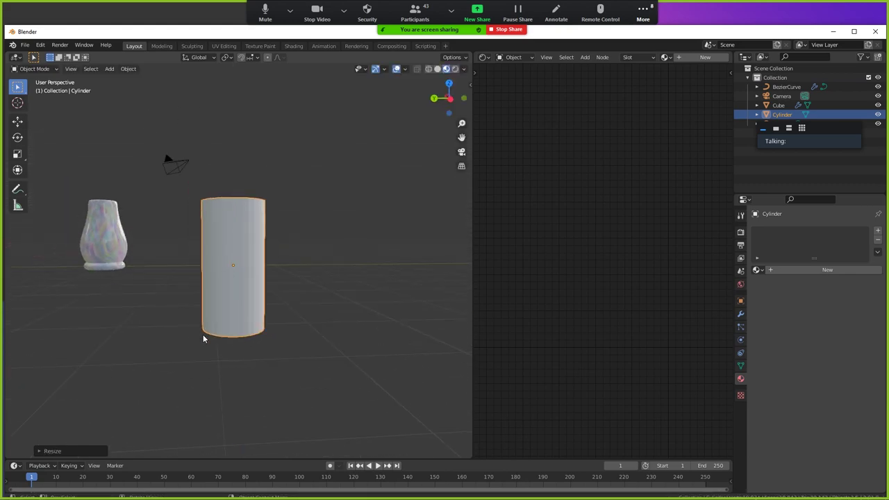
middle_drag(204, 338, 220, 351)
scroll(220, 351, up, 2)
Add a Subdivision Surface modifier to the cylinder with viewport level 4
click(741, 314)
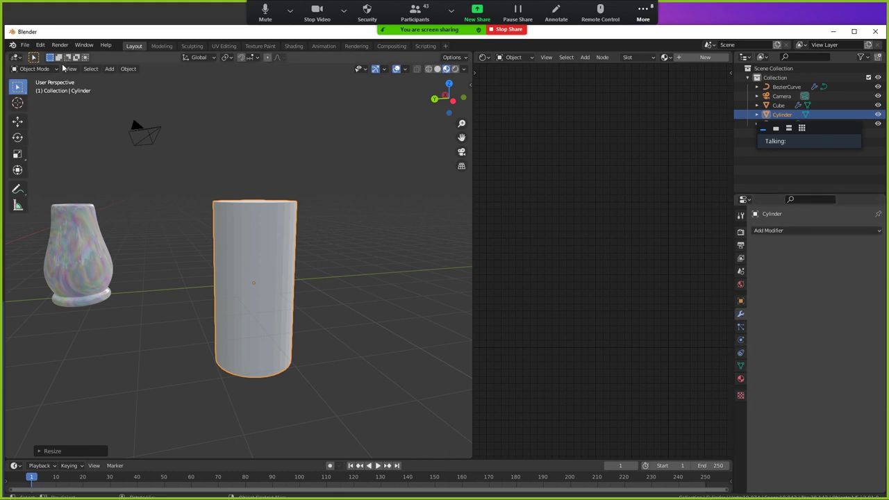
click(126, 70)
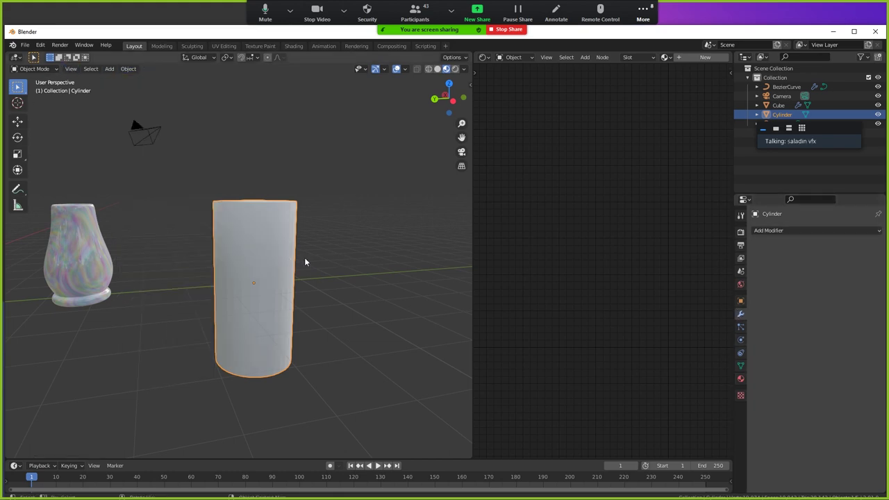
click(821, 231)
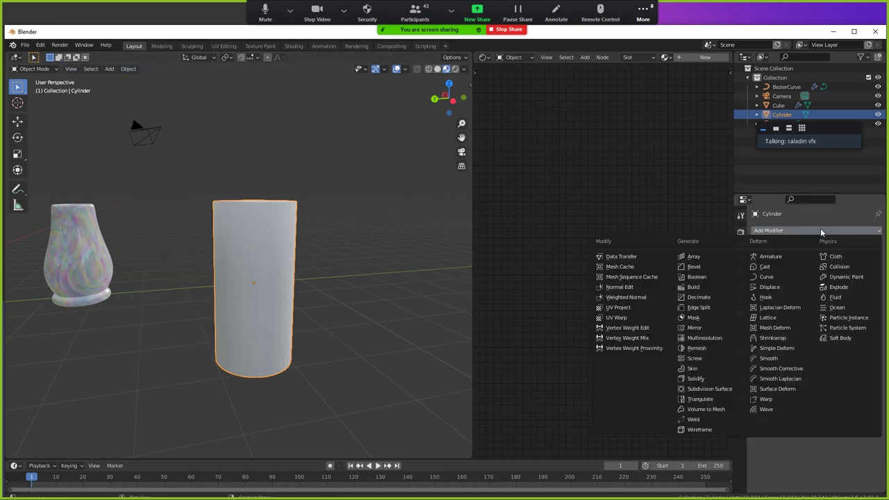
click(723, 389)
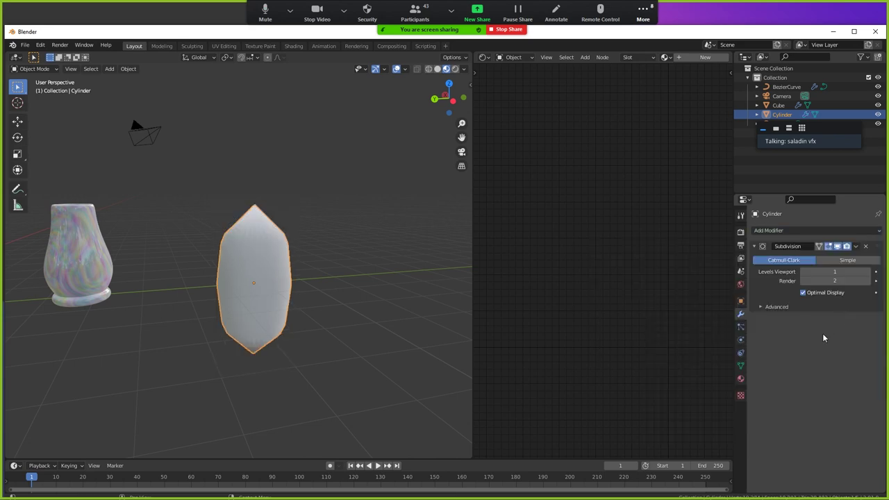
click(870, 273)
click(870, 272)
click(870, 272)
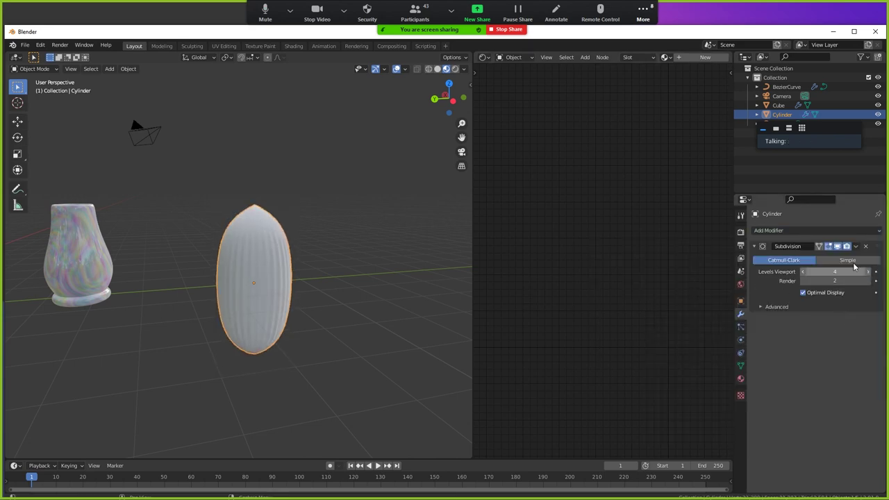
In Edit Mode, add a horizontal edge loop and select the cylinder's top edge loop
key(Tab)
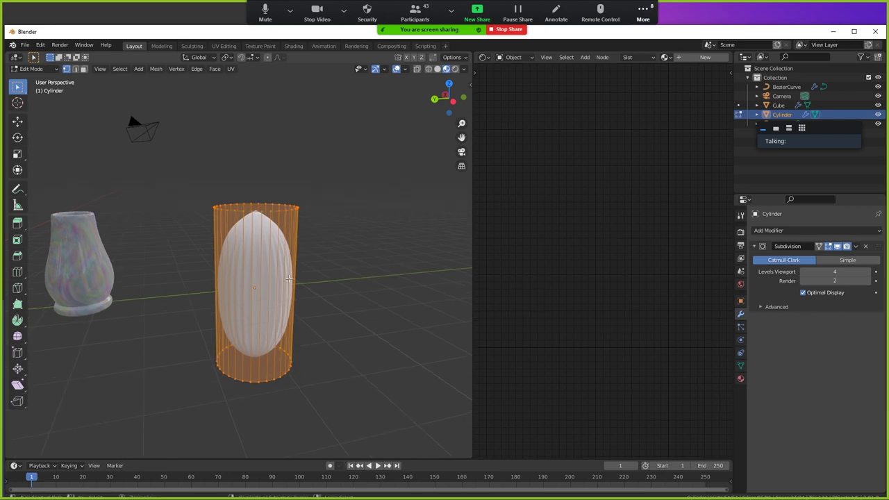
click(295, 290)
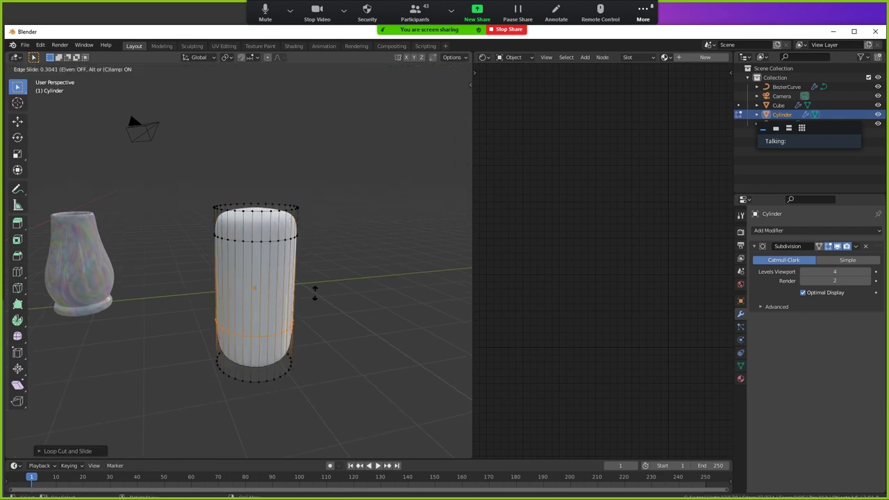
click(316, 313)
middle_drag(316, 313, 253, 277)
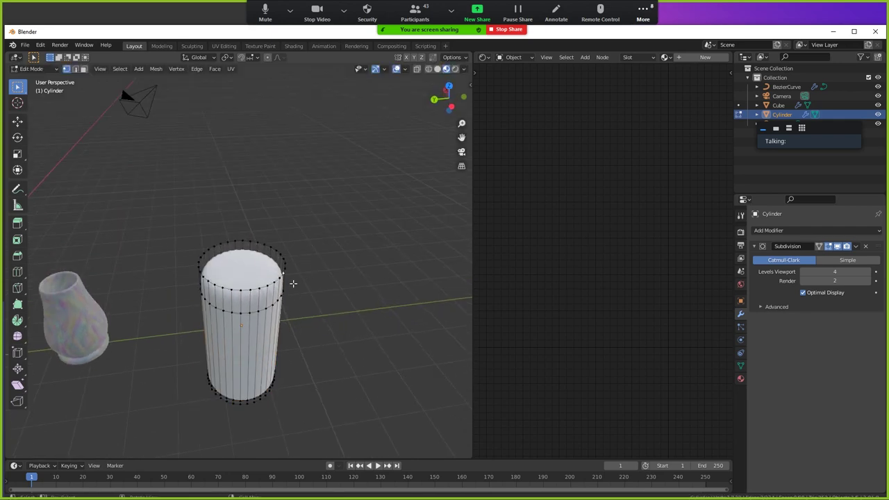
alt+click(284, 273)
middle_drag(294, 361, 277, 379)
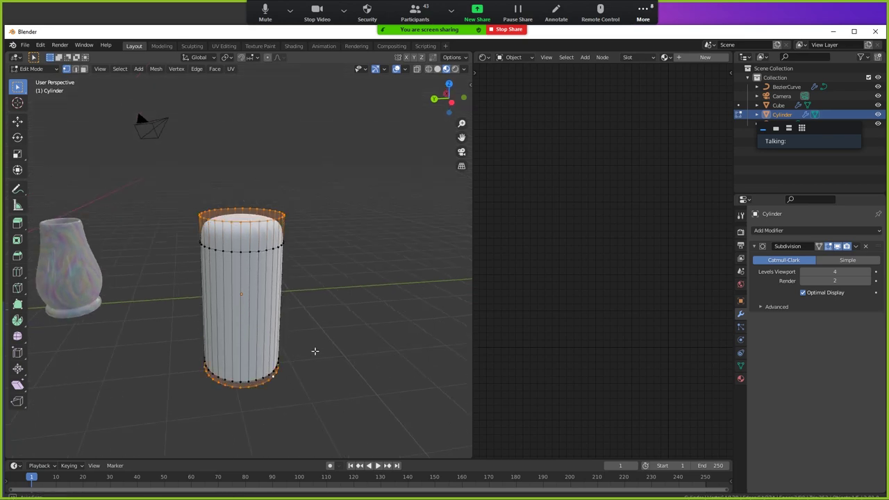
middle_drag(315, 352, 331, 331)
Inset the cylinder's top cap
key(i)
click(303, 342)
key(Tab)
key(Tab)
scroll(258, 278, up, 2)
scroll(300, 303, up, 3)
scroll(300, 303, down, 3)
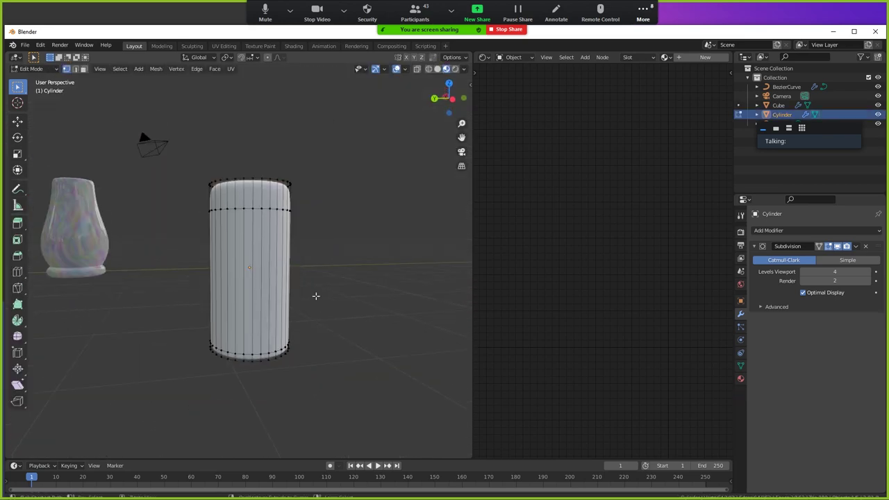
Add many horizontal loop cuts along the cylinder's height and leave Edit Mode
key(ctrl+r)
scroll(294, 272, up, 8)
scroll(294, 275, up, 5)
click(294, 275)
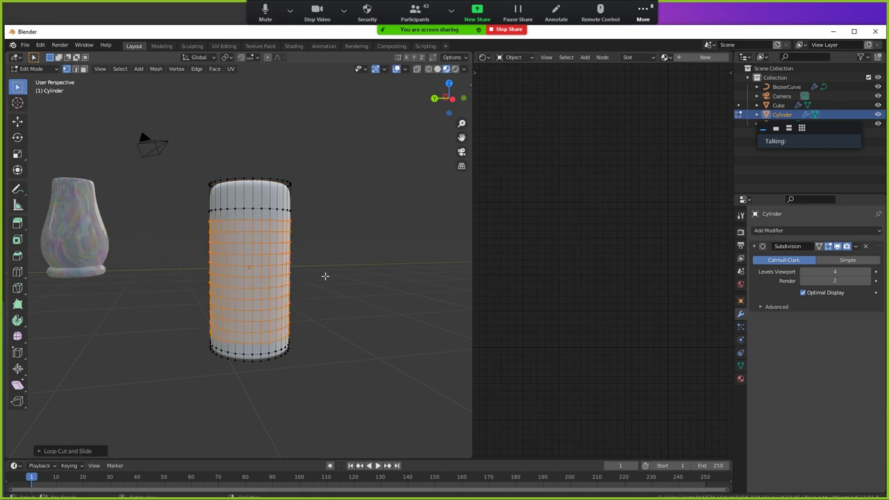
key(Tab)
middle_drag(341, 274, 332, 302)
middle_drag(261, 288, 389, 256)
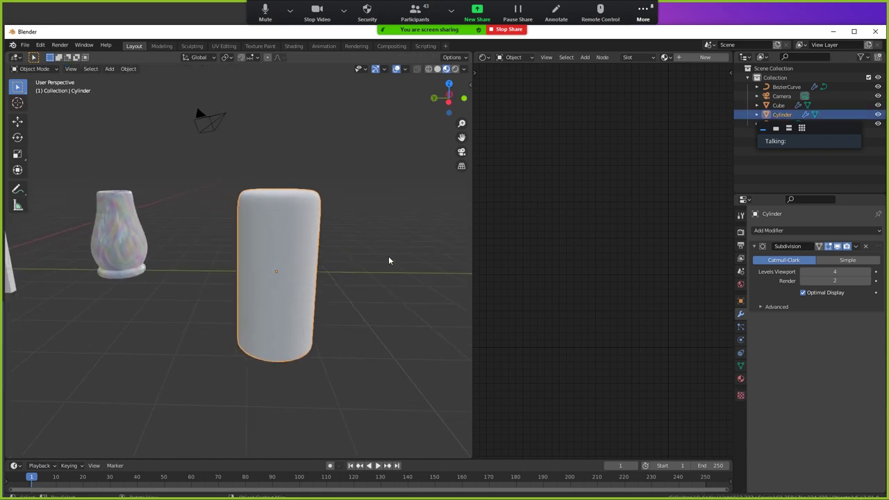
Switch to the orthographic right-side view, deselect everything, and open the Add menu
key(KP_1)
key(KP_3)
scroll(247, 236, up, 3)
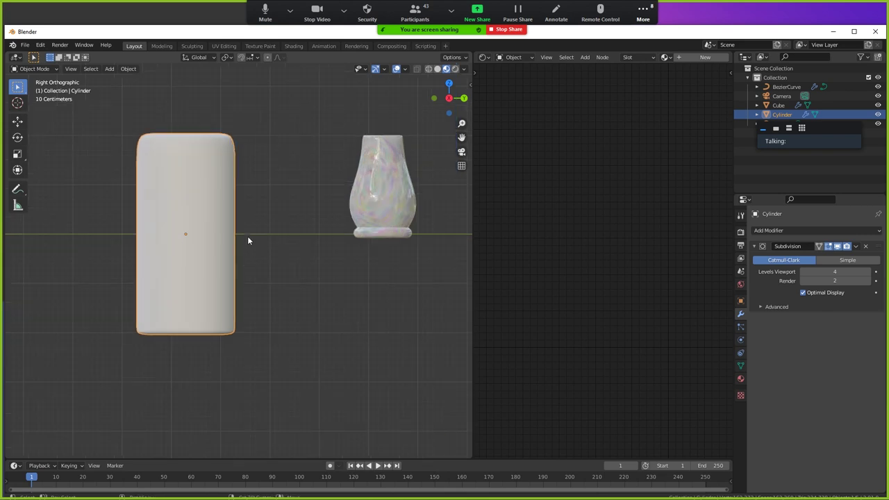
shift+middle_drag(248, 236, 320, 276)
key(Tab)
key(Tab)
key(alt+a)
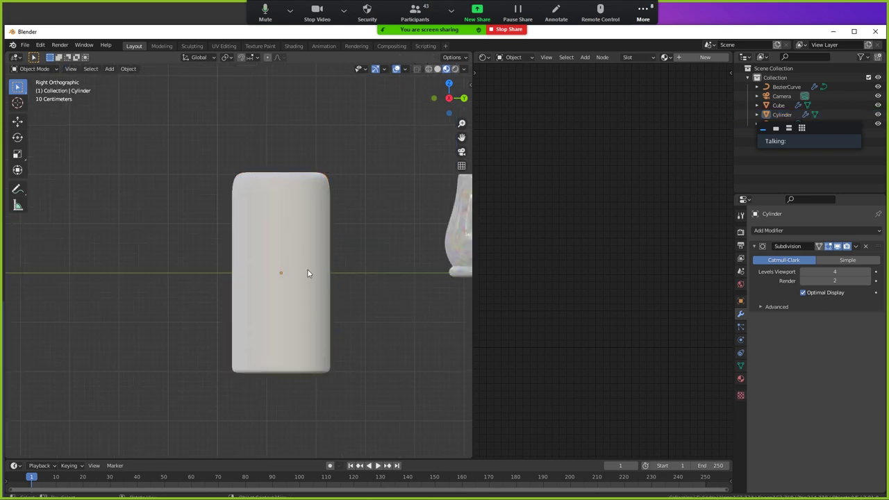
key(shift+a)
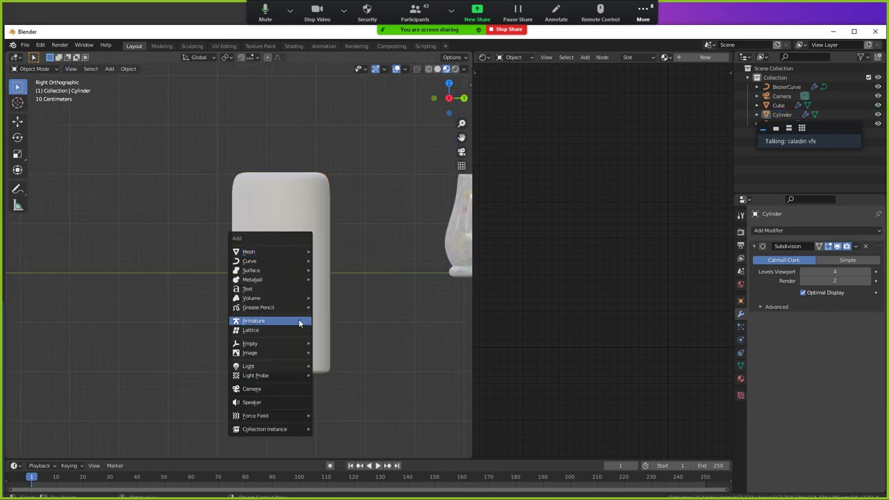
Add an armature and move it inside the cylinder
click(300, 323)
scroll(344, 313, down, 2)
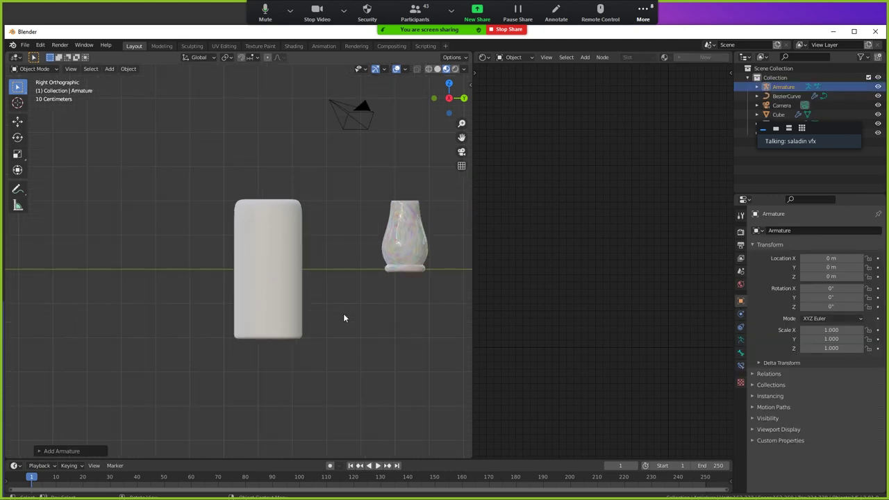
scroll(333, 309, down, 4)
key(g)
click(234, 318)
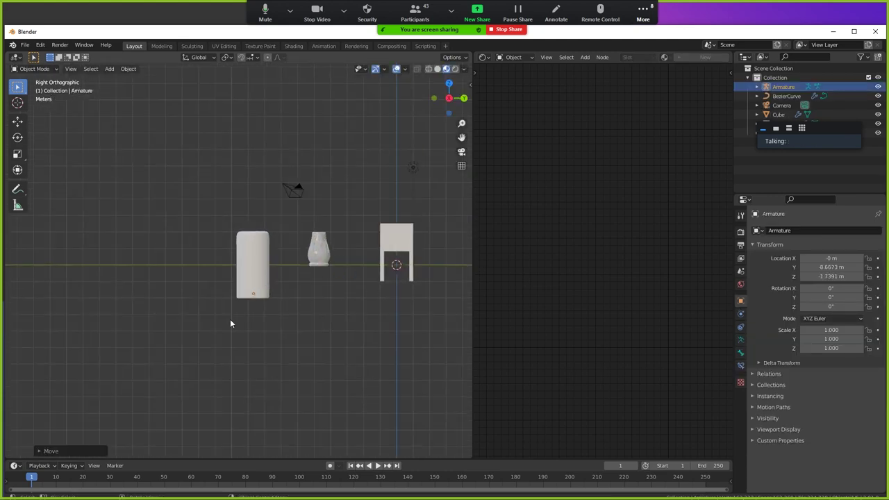
scroll(233, 318, up, 3)
Enable In Front in the armature's Viewport Display so the bone shows through the cylinder
click(741, 354)
click(741, 340)
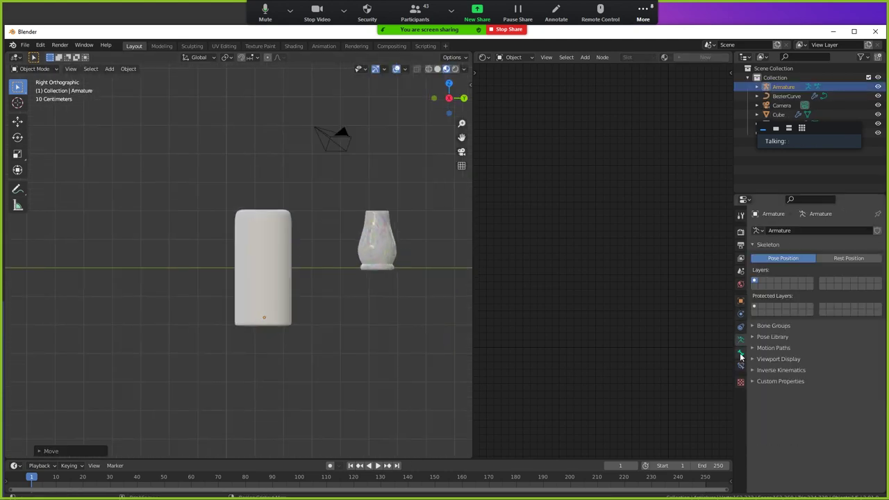
click(741, 355)
click(776, 279)
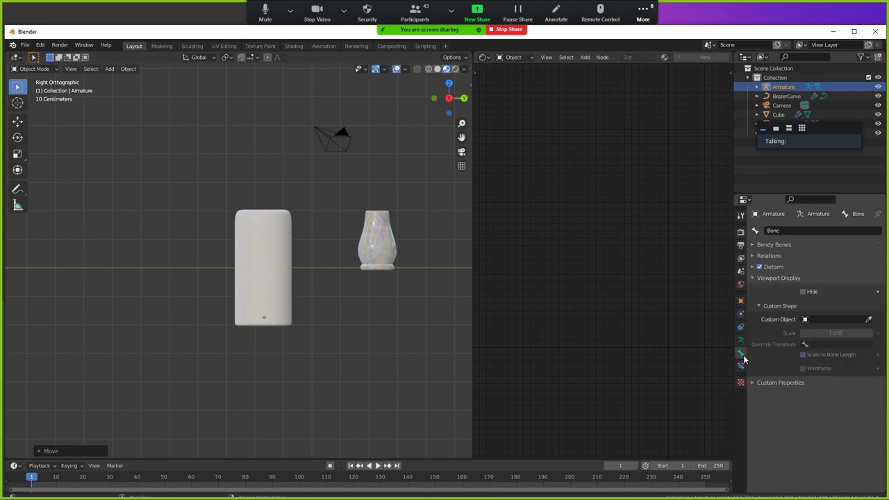
click(740, 340)
click(771, 360)
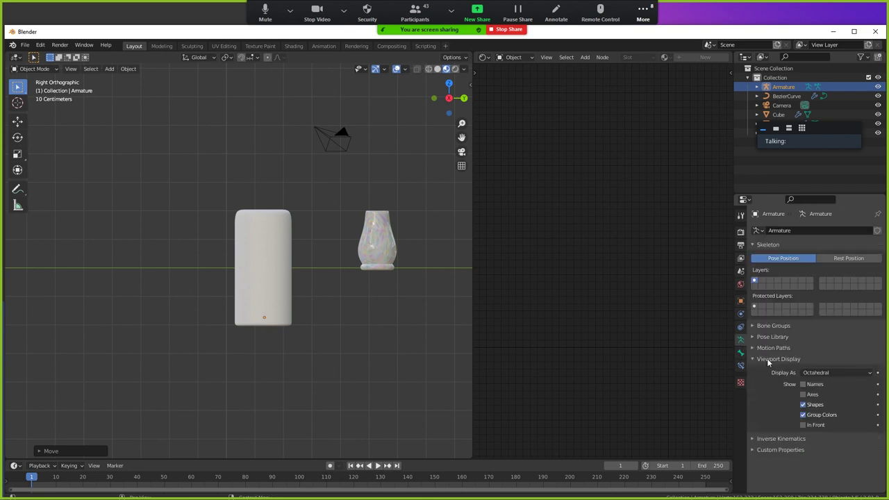
click(817, 426)
scroll(238, 254, up, 3)
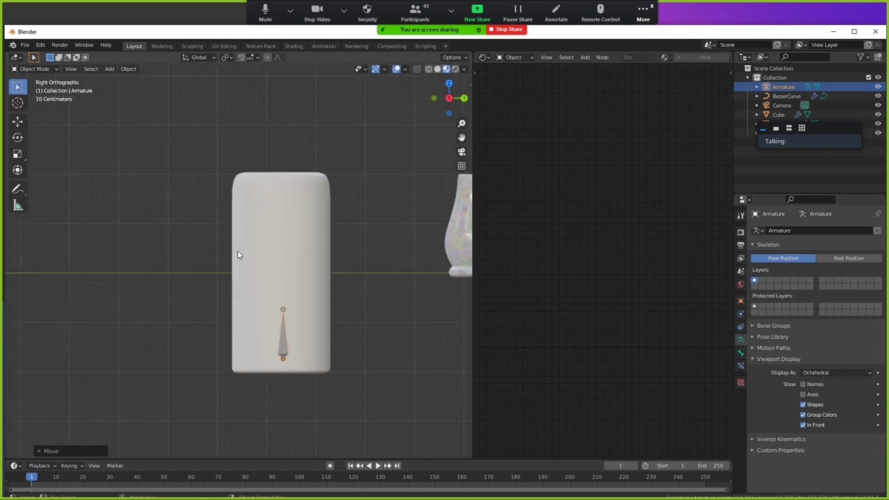
scroll(250, 264, up, 1)
Move the bone down to the cylinder's base and enter the armature's Edit Mode
click(281, 326)
click(294, 341)
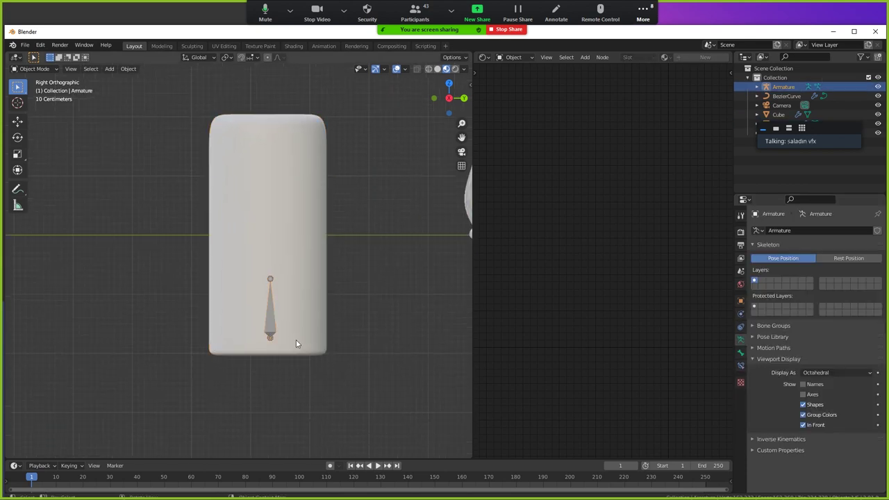
mouse_move(246, 273)
shift+middle_down()
mouse_move(290, 272)
mouse_move(258, 271)
shift+middle_up()
scroll(289, 268, up, 1)
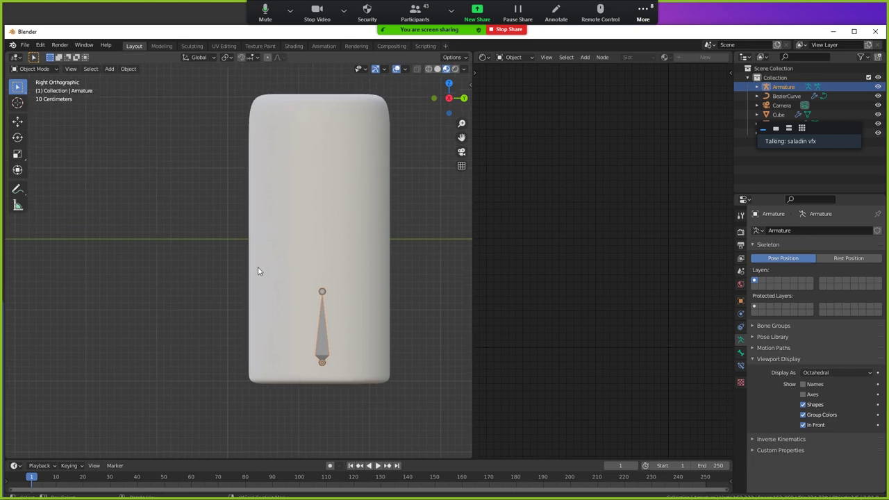
key(g)
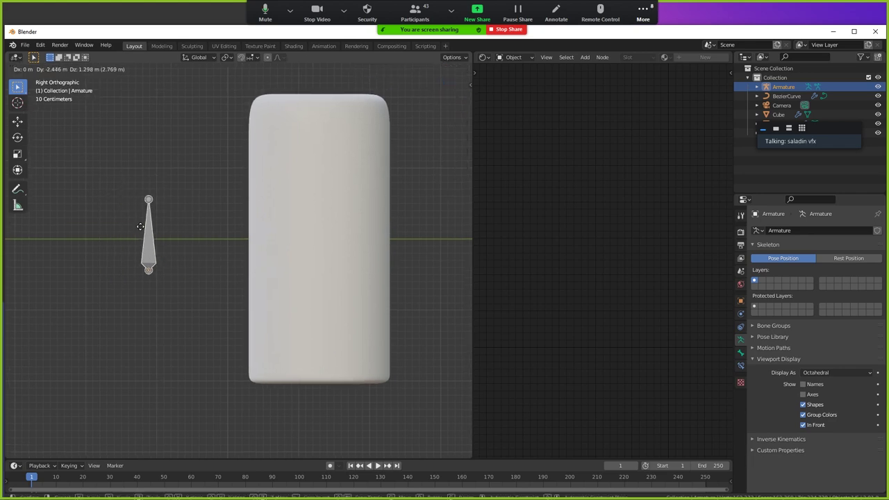
click(306, 336)
key(Tab)
scroll(309, 319, up, 1)
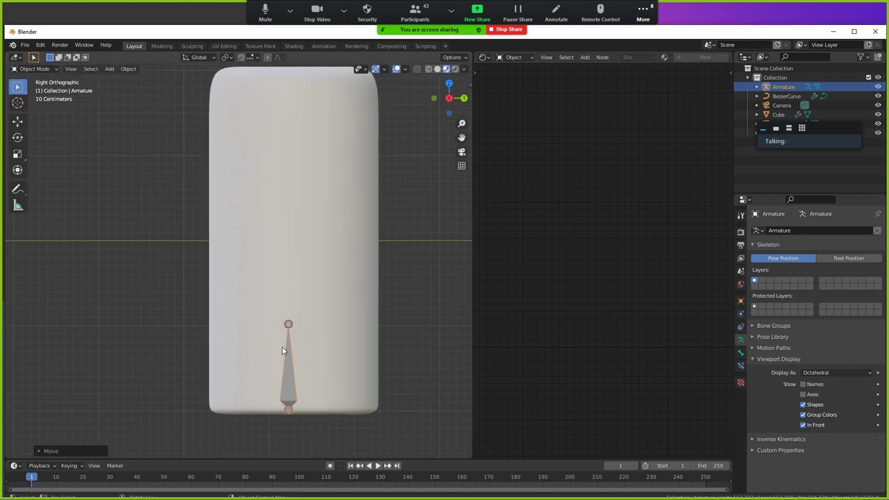
Extrude three more bones straight up along Z to reach the cylinder's top
shift+middle_drag(296, 339, 280, 353)
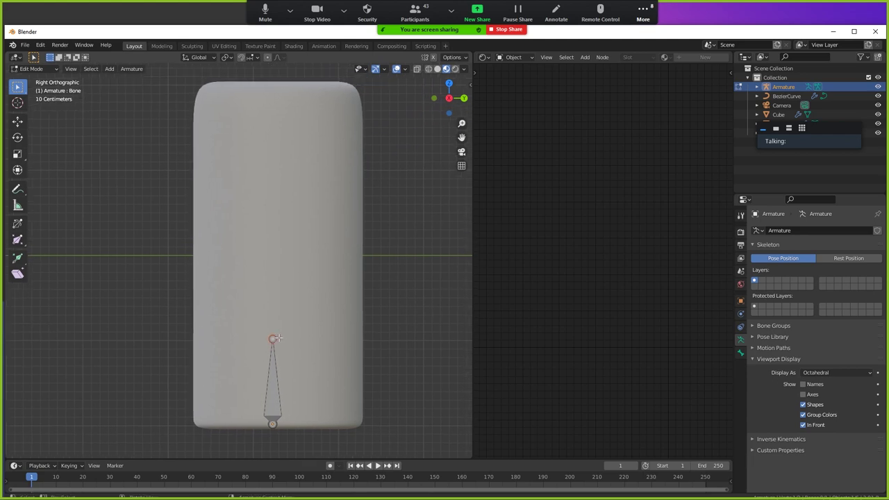
key(e)
key(z)
click(287, 253)
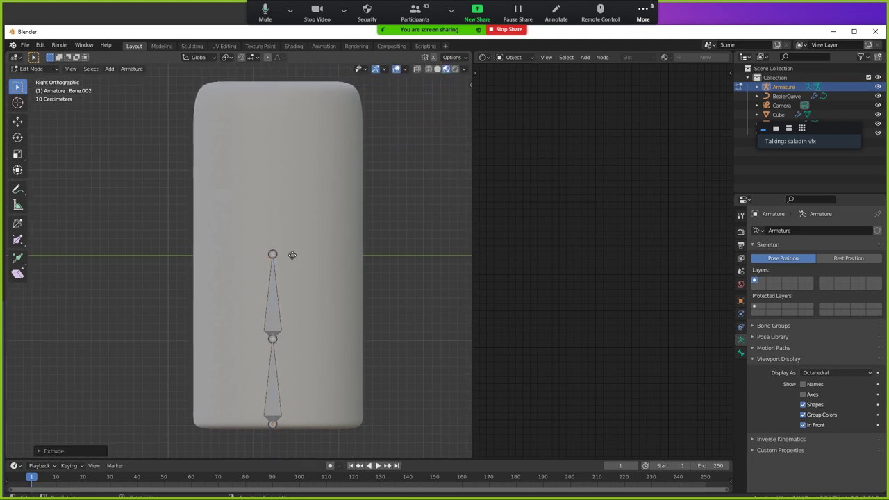
key(e)
key(z)
click(294, 173)
key(e)
key(z)
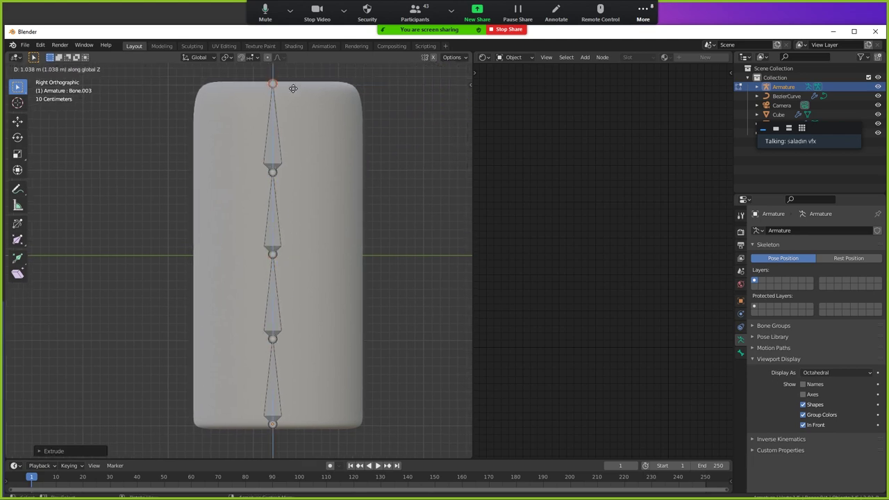
click(294, 84)
key(Tab)
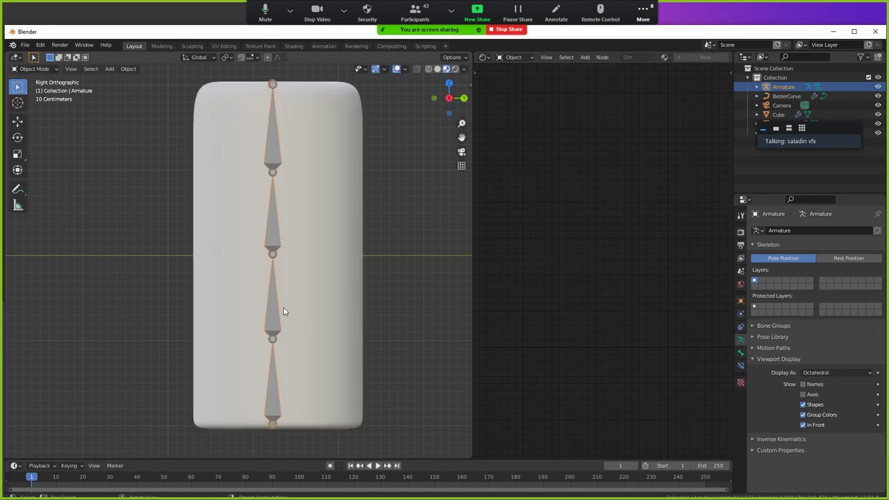
Move the armature along the Y axis to centre it inside the cylinder
scroll(283, 312, down, 2)
click(270, 308)
click(258, 311)
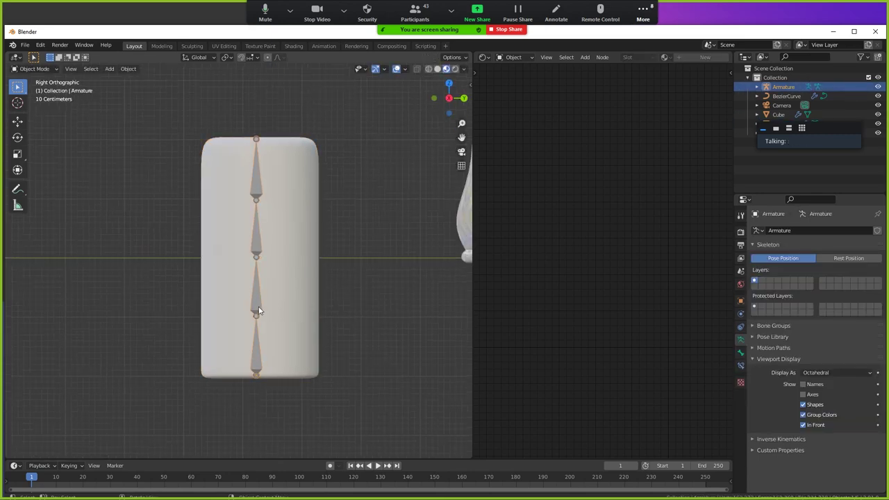
key(g)
key(x)
key(x)
key(y)
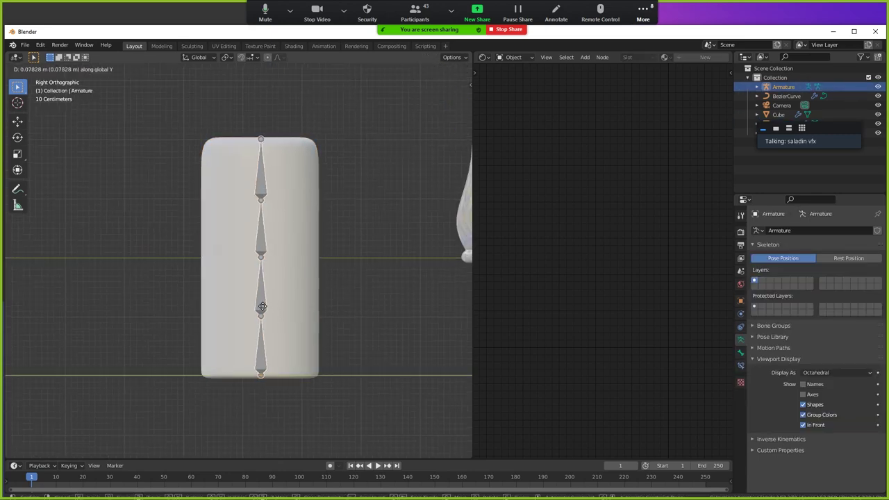
click(261, 309)
Orbit around the cylinder in perspective to check the bone chain beside the vase
scroll(222, 364, down, 2)
mouse_move(220, 363)
middle_down()
mouse_move(320, 385)
mouse_move(178, 324)
mouse_move(342, 369)
middle_up()
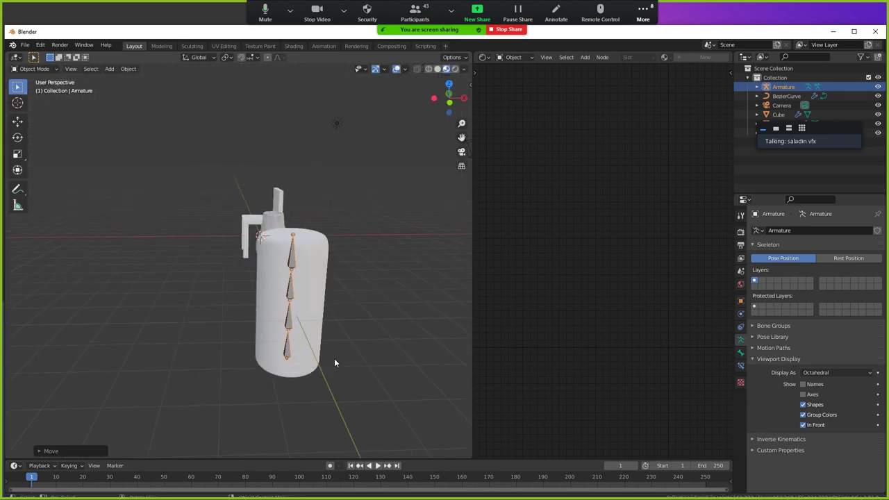
scroll(334, 359, up, 3)
scroll(348, 372, up, 2)
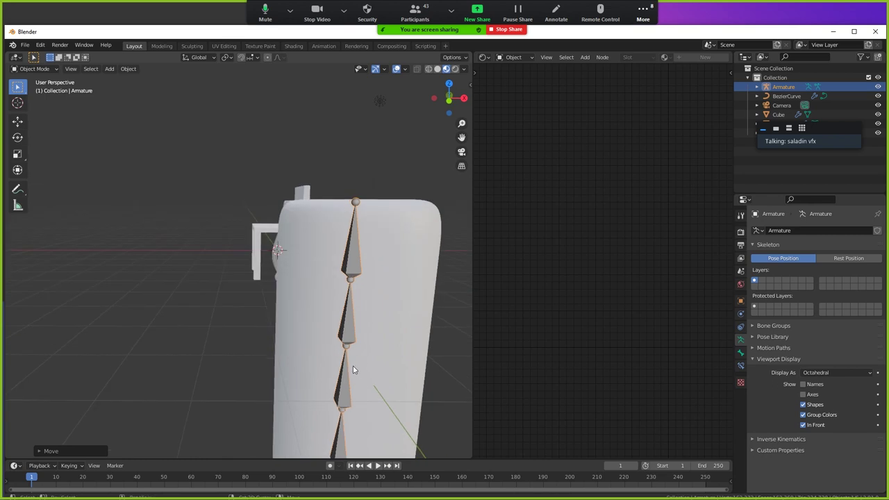
middle_drag(353, 369, 304, 360)
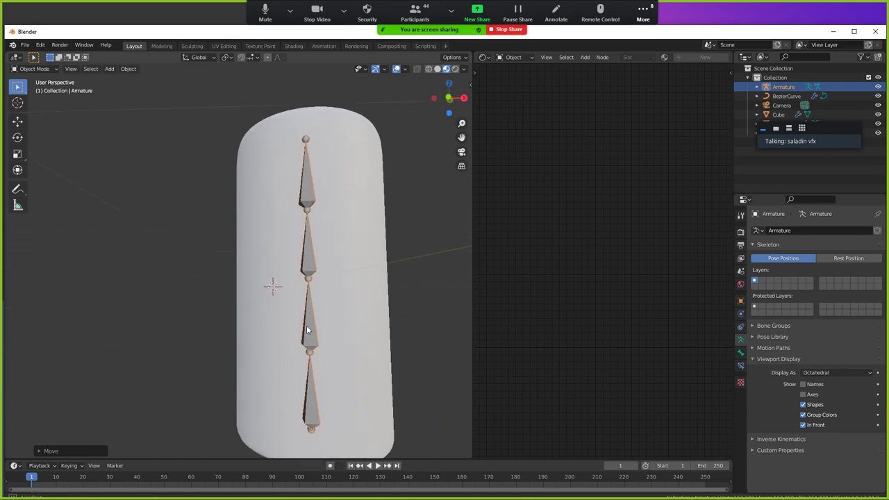
middle_drag(302, 350, 317, 354)
scroll(299, 299, up, 2)
scroll(310, 298, up, 1)
middle_drag(310, 299, 311, 279)
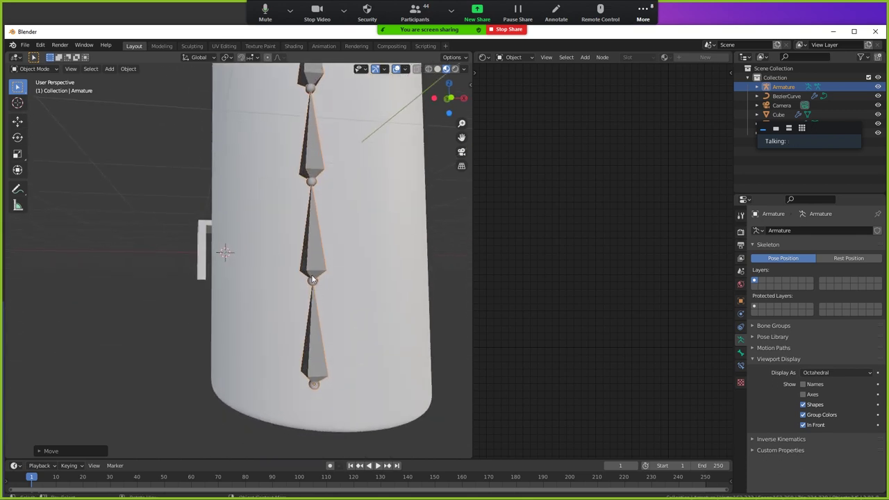
scroll(319, 358, down, 1)
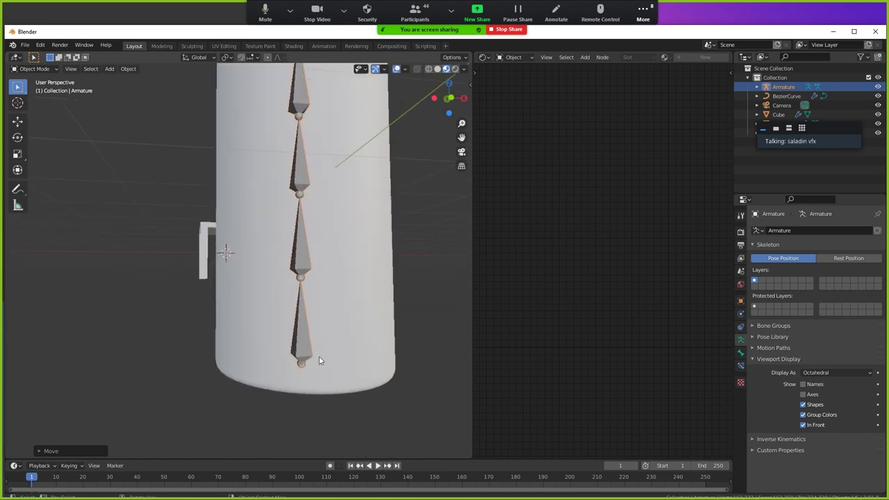
scroll(340, 344, down, 3)
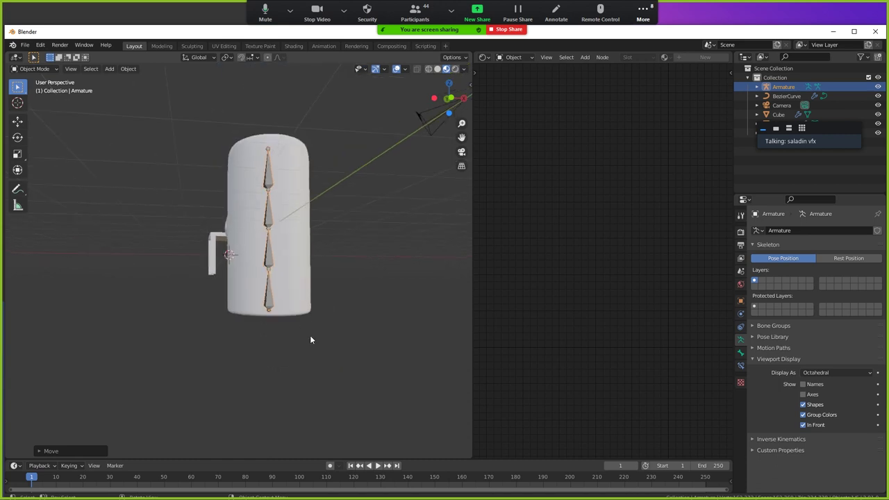
middle_drag(310, 335, 210, 321)
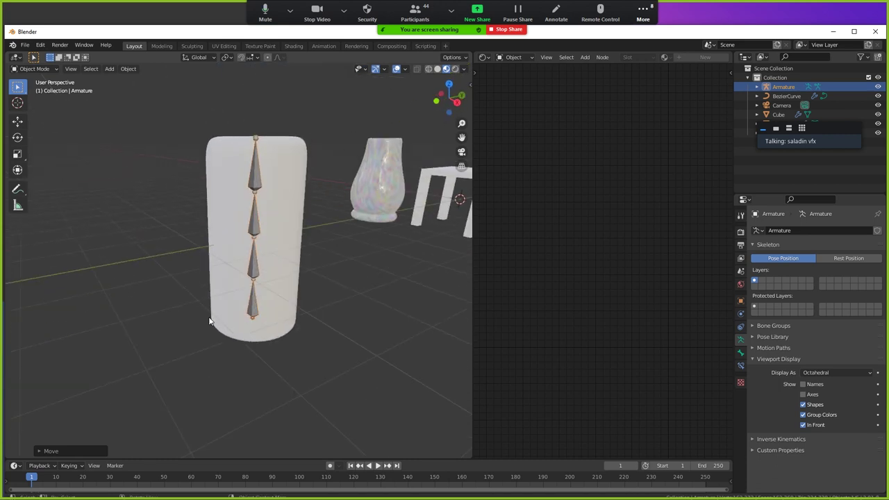
scroll(229, 325, up, 4)
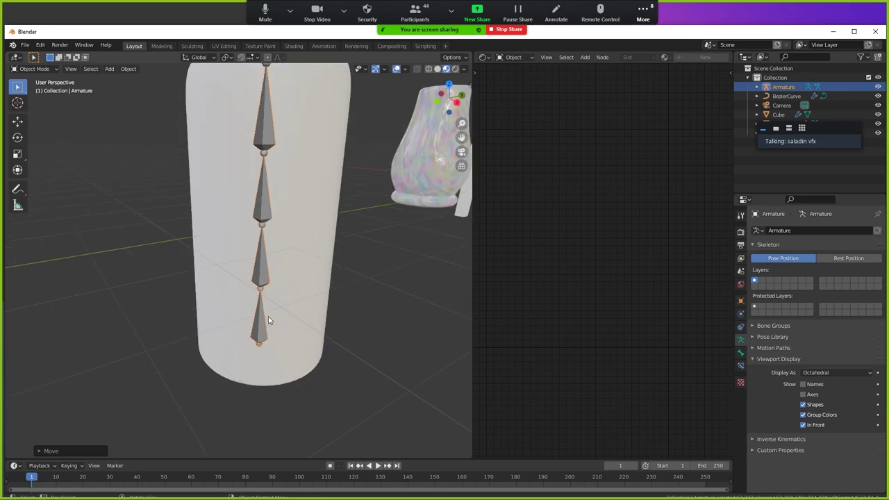
scroll(268, 316, down, 4)
mouse_move(269, 317)
middle_down()
mouse_move(259, 323)
mouse_move(288, 280)
mouse_move(282, 269)
middle_up()
Parent the cylinder to the armature With Automatic Weights, then switch the armature to Pose Mode
click(289, 279)
shift+click(272, 256)
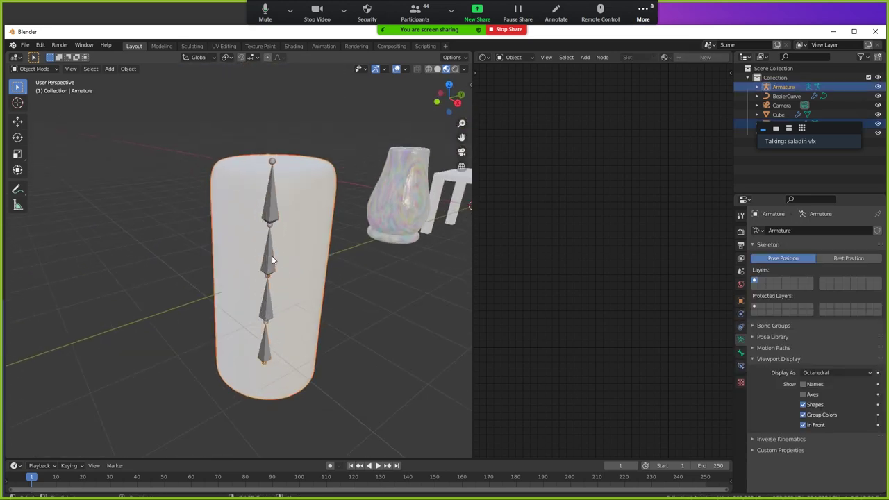
key(ctrl+p)
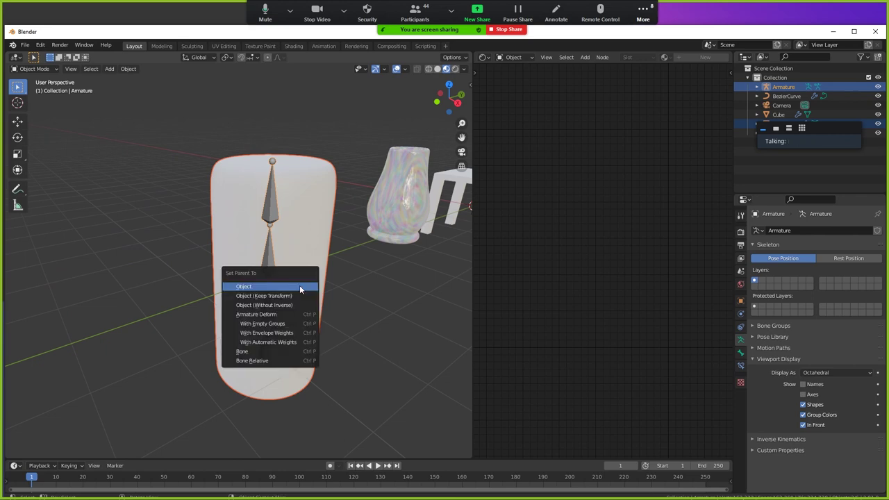
click(306, 342)
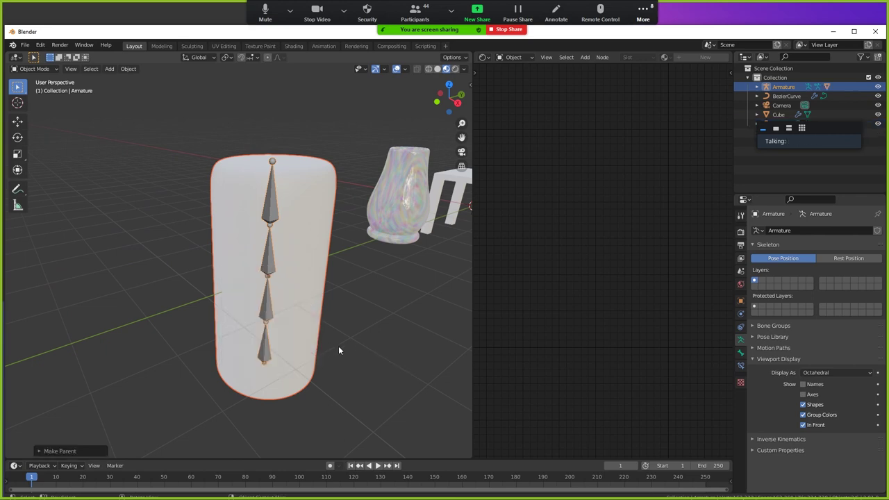
click(38, 69)
click(42, 99)
Test-bend the cylinder with the top bone and Bone.002, cancelling each rotation
click(277, 203)
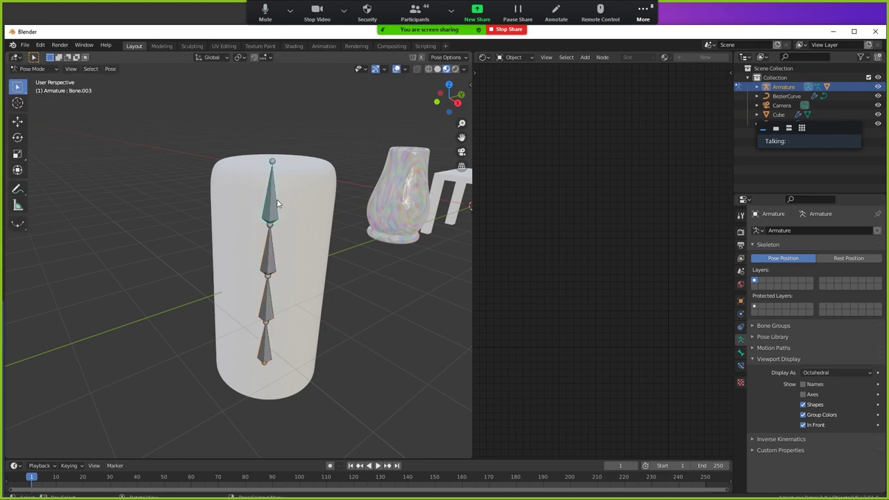
key(r)
key(Escape)
mouse_move(294, 248)
middle_down()
mouse_move(283, 224)
mouse_move(250, 215)
middle_up()
click(232, 205)
key(r)
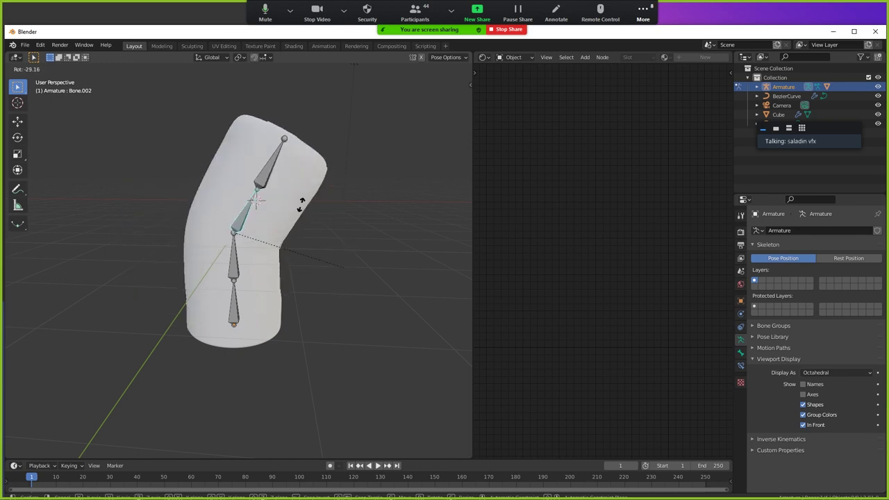
key(Escape)
middle_drag(301, 203, 271, 243)
scroll(268, 251, down, 2)
scroll(280, 218, up, 3)
scroll(279, 218, down, 2)
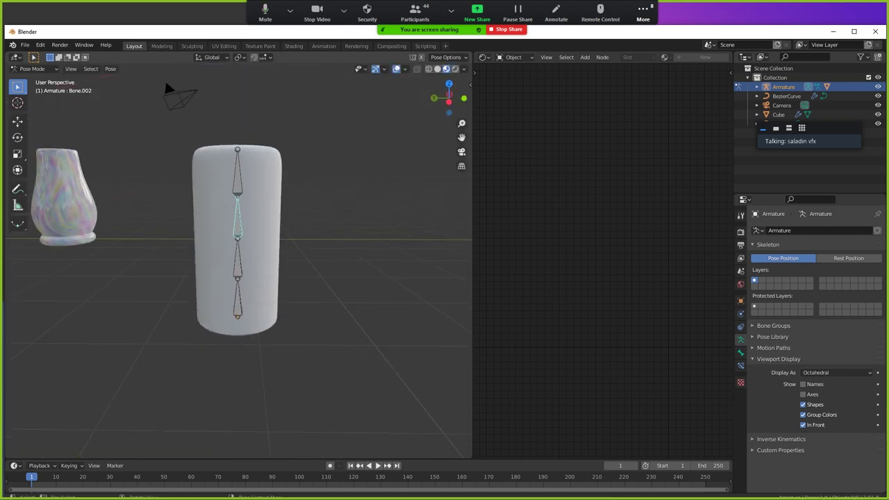
key(r)
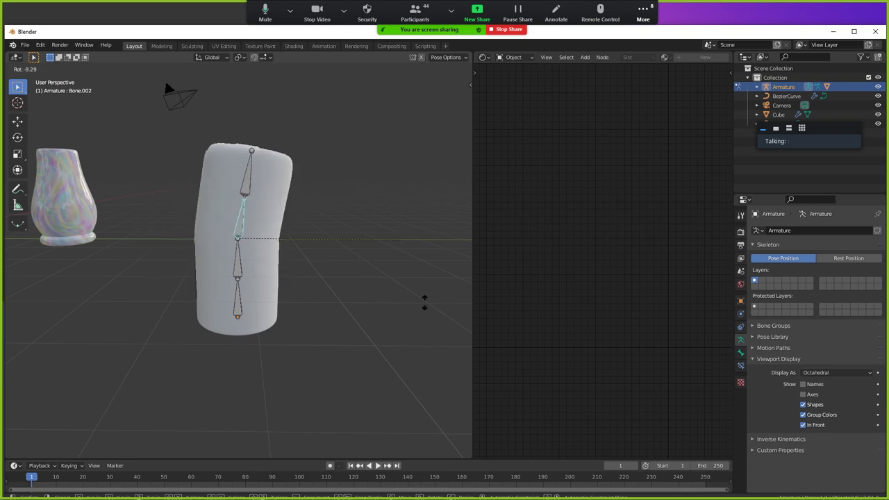
key(Escape)
Test Bone.001's bend and the bottom bone's tilt and move, cancelling each one
click(239, 264)
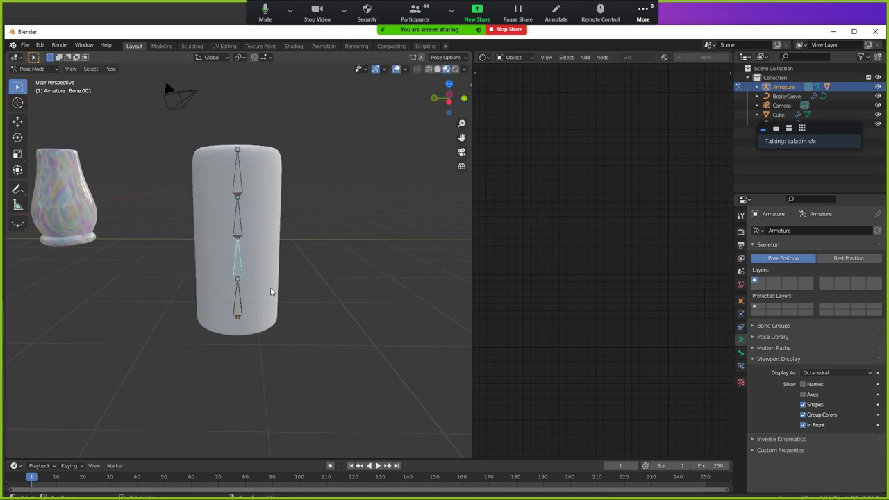
middle_drag(271, 292, 223, 291)
key(r)
key(Escape)
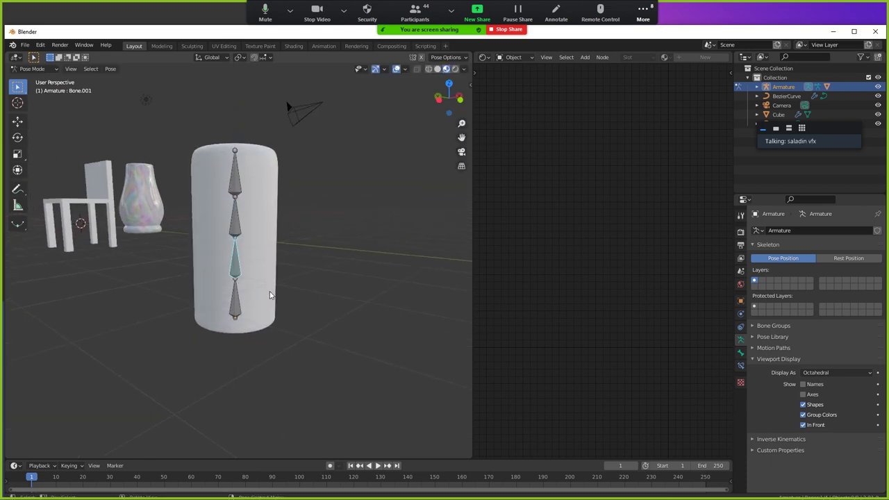
click(238, 296)
key(r)
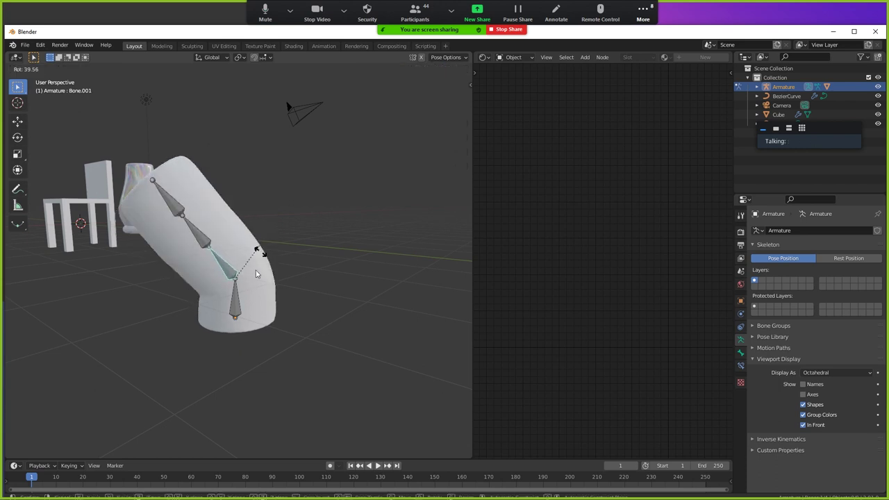
key(Escape)
key(g)
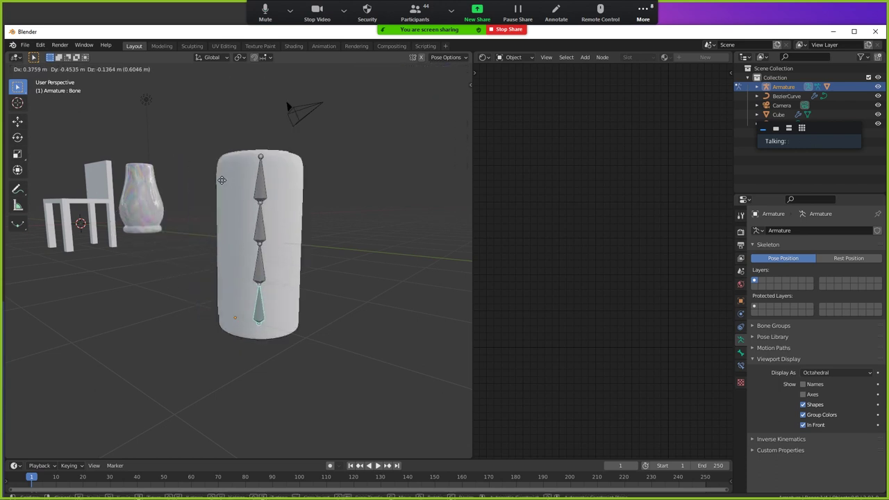
key(Escape)
Bend the cylinder with Bone.002 once more and cancel, leaving it straight
click(236, 217)
middle_drag(303, 231, 250, 240)
key(r)
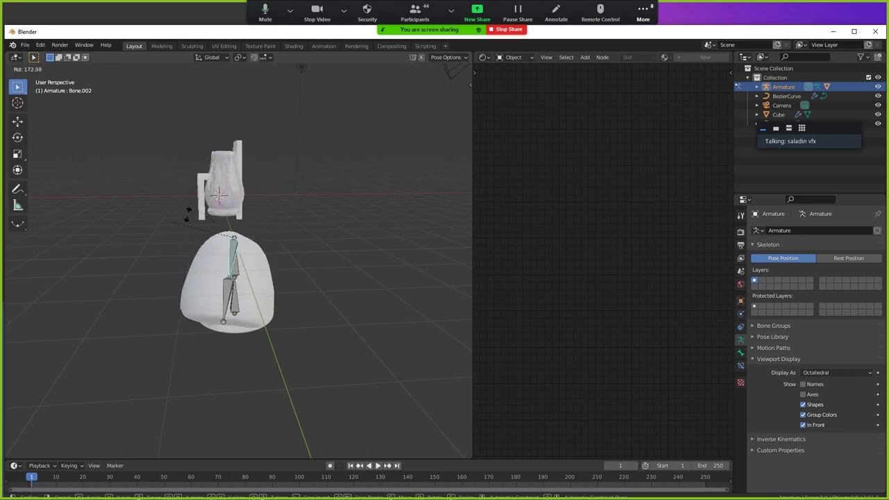
key(Escape)
mouse_move(238, 197)
middle_down()
mouse_move(289, 219)
mouse_move(283, 238)
mouse_move(213, 197)
middle_up()
Put the armature back in Object Mode and zoom out to frame chair, vase, camera and cylinder
key(Tab)
key(Tab)
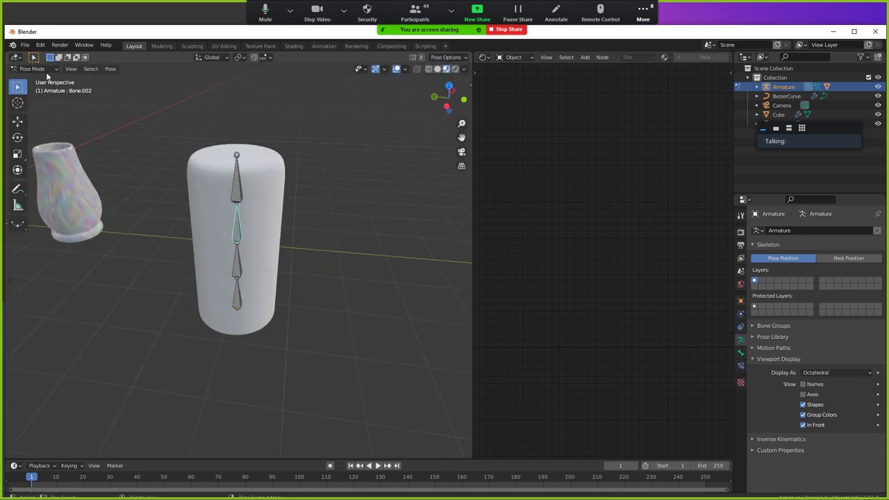
click(42, 70)
click(32, 78)
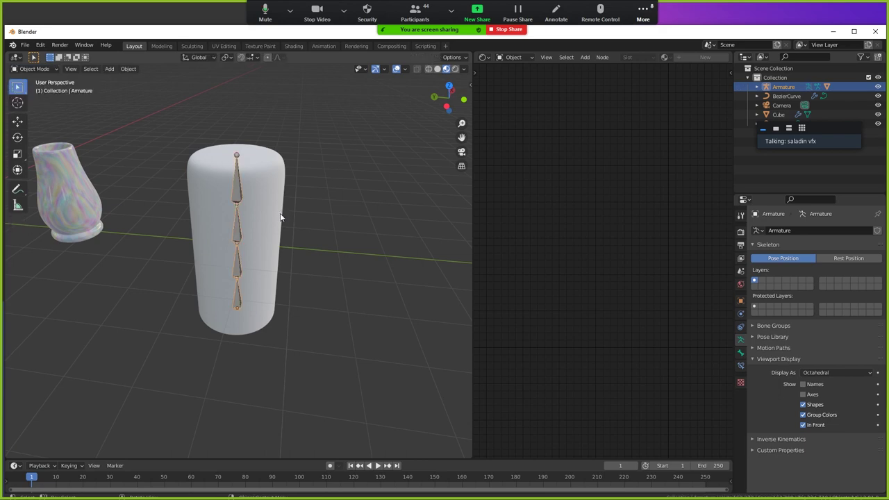
scroll(278, 236, up, 3)
scroll(281, 251, down, 1)
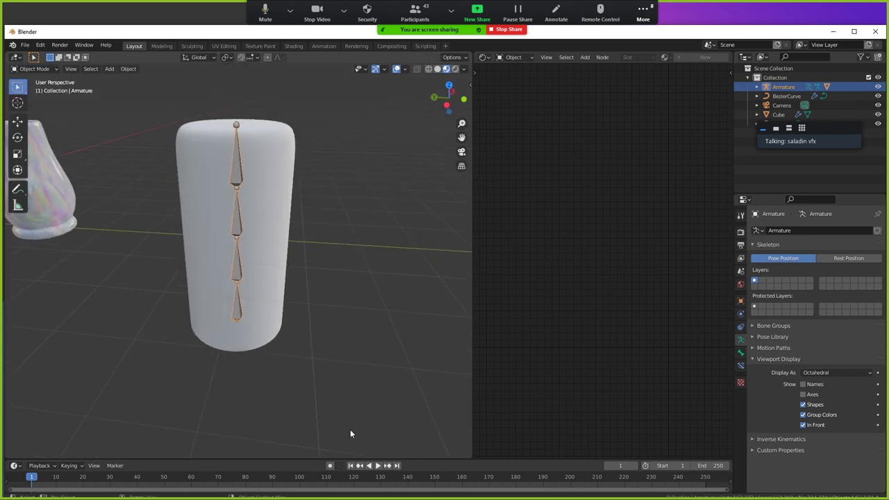
scroll(327, 403, down, 4)
middle_drag(269, 346, 292, 378)
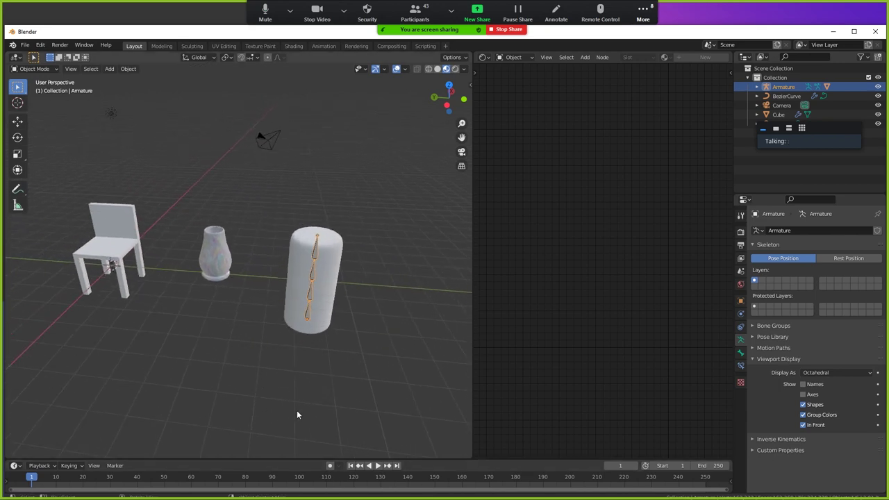
key(super)
Present the Rigging and Skinning slide in the slideshow, then advance to the Animation slide
click(348, 455)
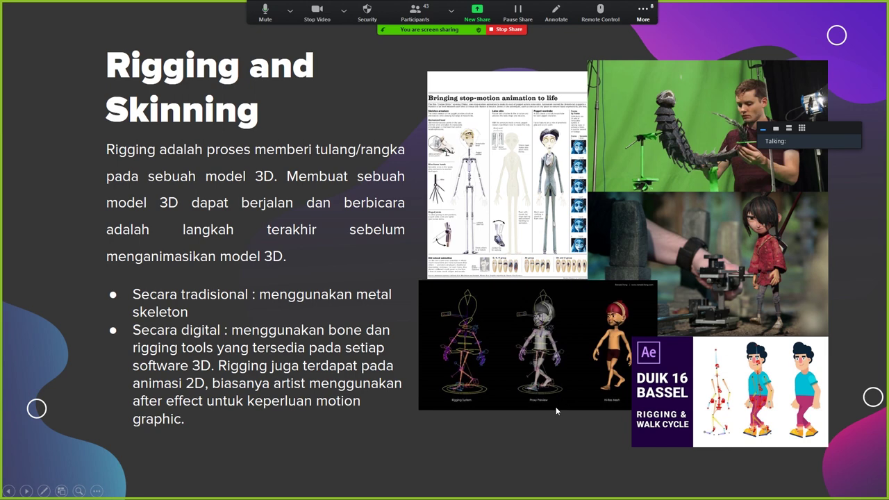
key(Right)
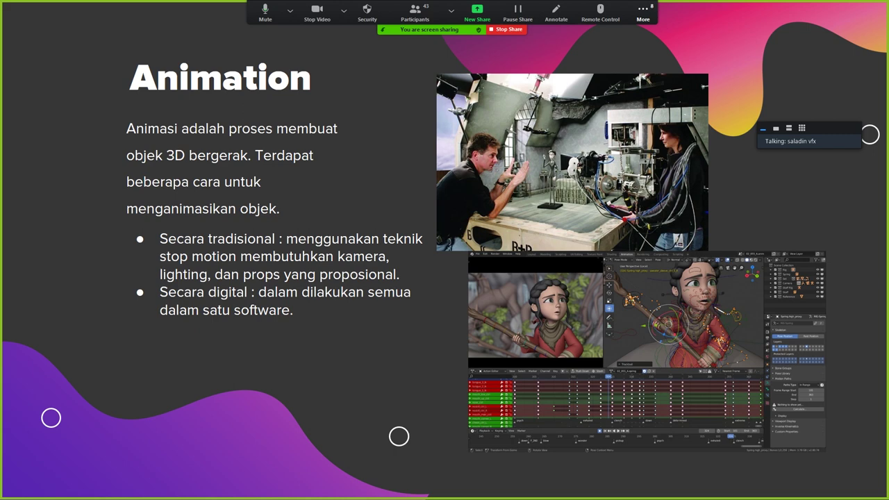
key(super)
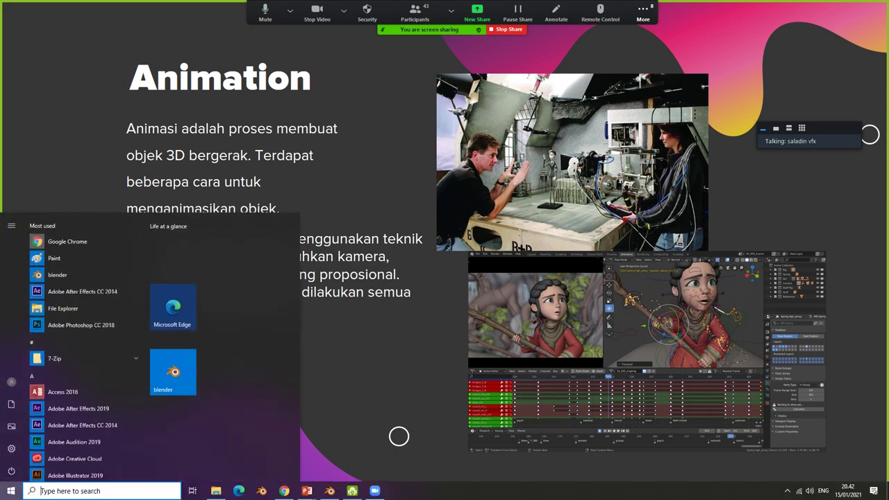
Back in Blender, enlarge the timeline, enter Pose Mode and select the bottom bone
click(343, 492)
mouse_move(379, 410)
middle_down()
mouse_move(385, 297)
mouse_move(268, 318)
middle_up()
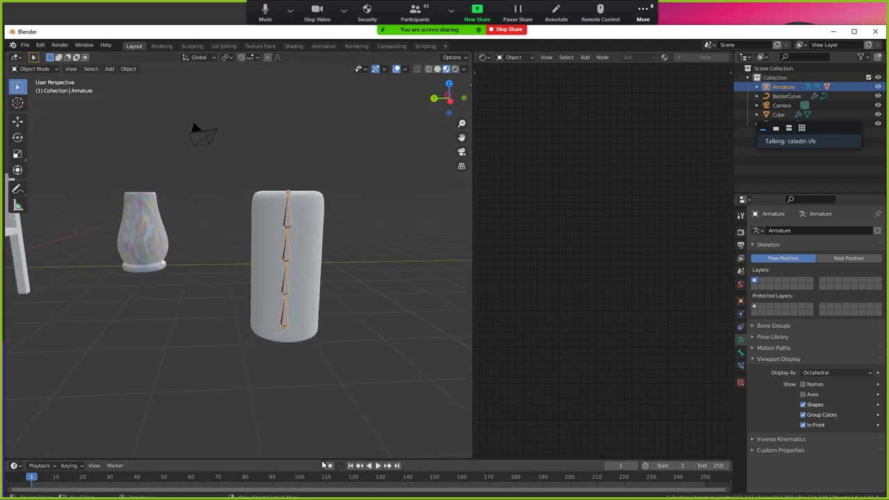
drag(324, 460, 324, 431)
middle_drag(325, 401, 292, 284)
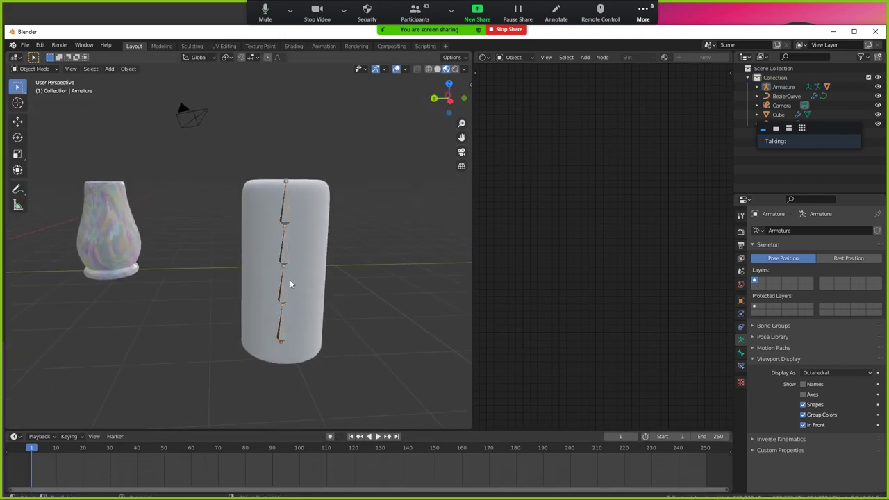
click(51, 70)
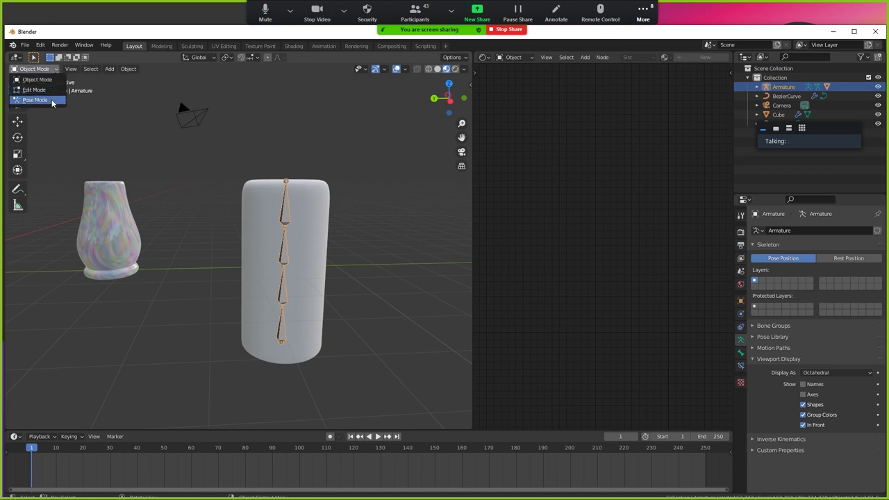
click(35, 100)
mouse_move(209, 264)
middle_down()
mouse_move(303, 359)
mouse_move(232, 293)
mouse_move(242, 322)
middle_up()
click(303, 359)
In right side view, lower the cylinder onto the ground and key location and rotation at frame 1
key(KP_3)
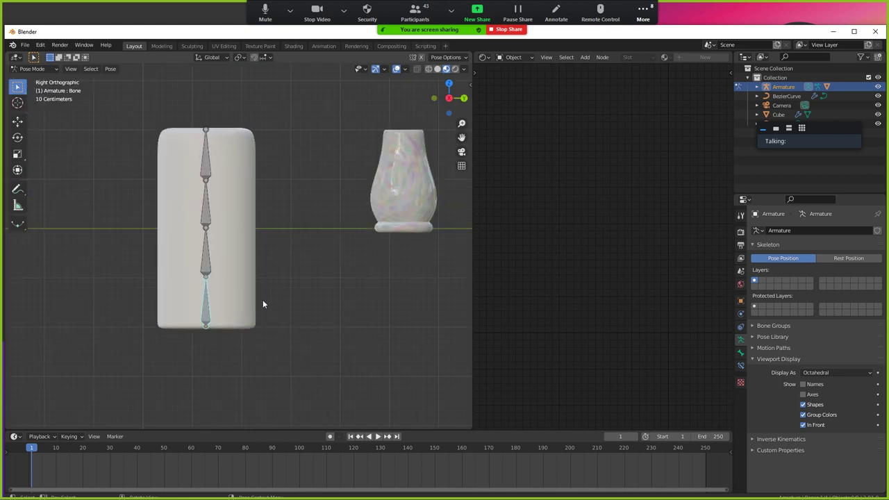
key(g)
key(z)
click(252, 208)
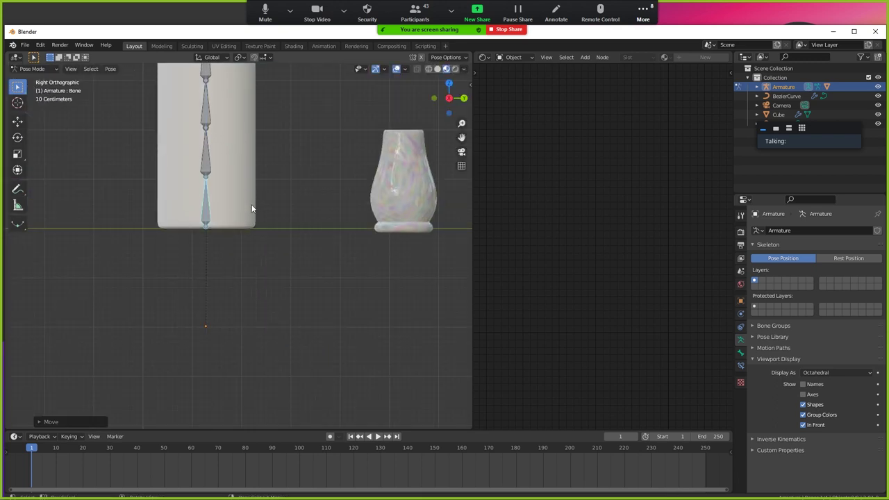
shift+middle_drag(252, 207, 308, 334)
shift+middle_drag(284, 301, 249, 306)
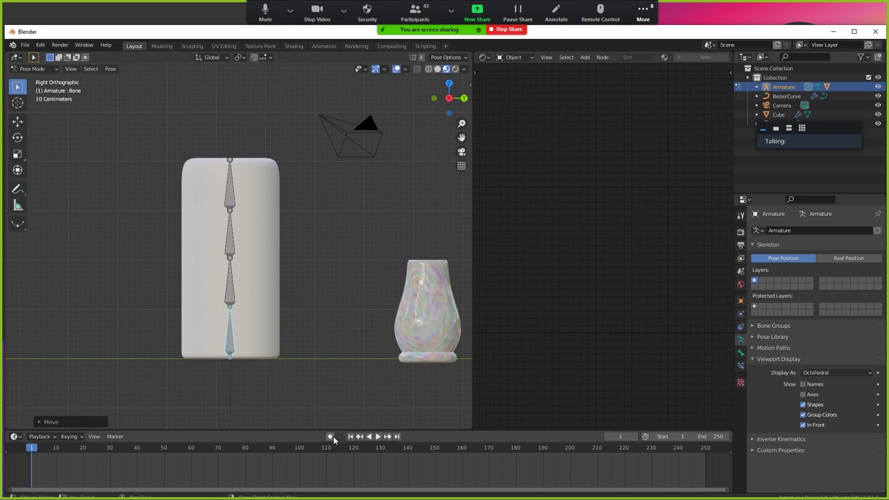
key(i)
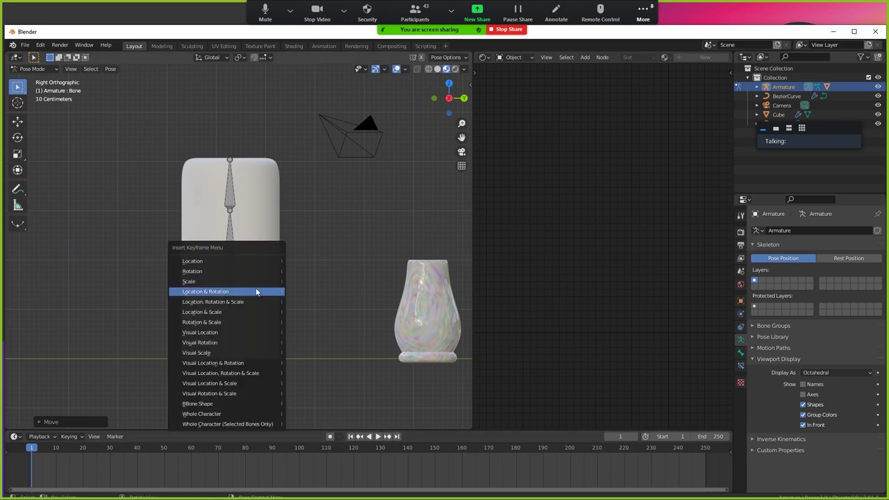
click(256, 291)
Raise the cylinder at frame 11 and set it back on the ground at frame 20
scroll(230, 383, down, 2)
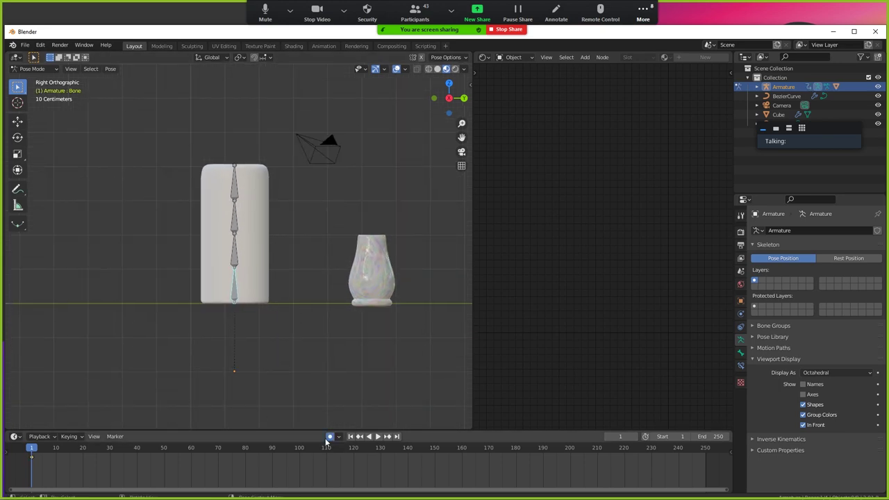
click(58, 456)
key(g)
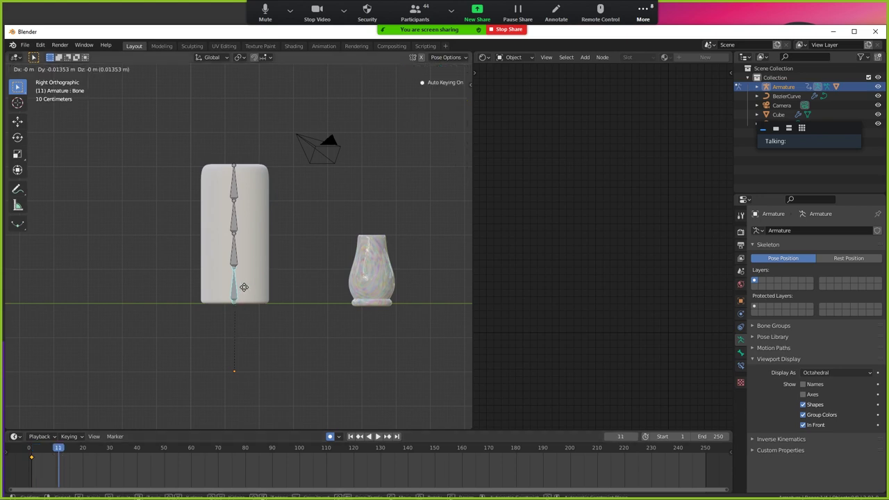
click(243, 299)
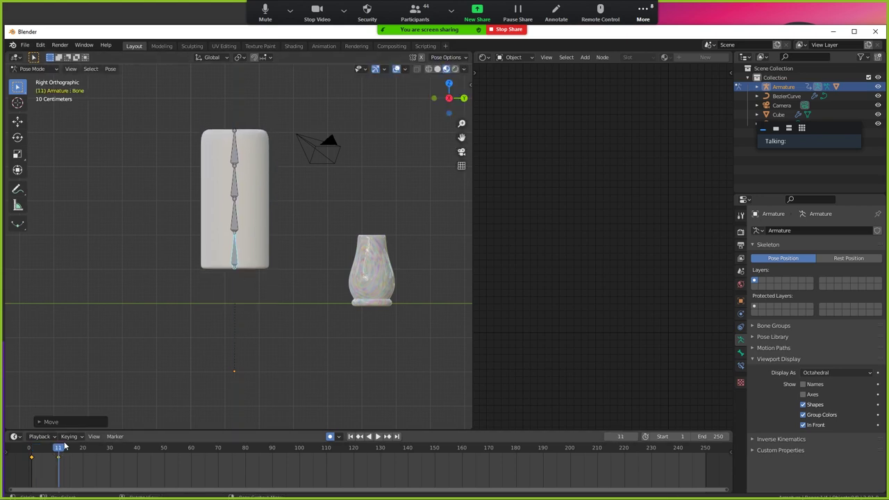
drag(64, 447, 83, 447)
key(g)
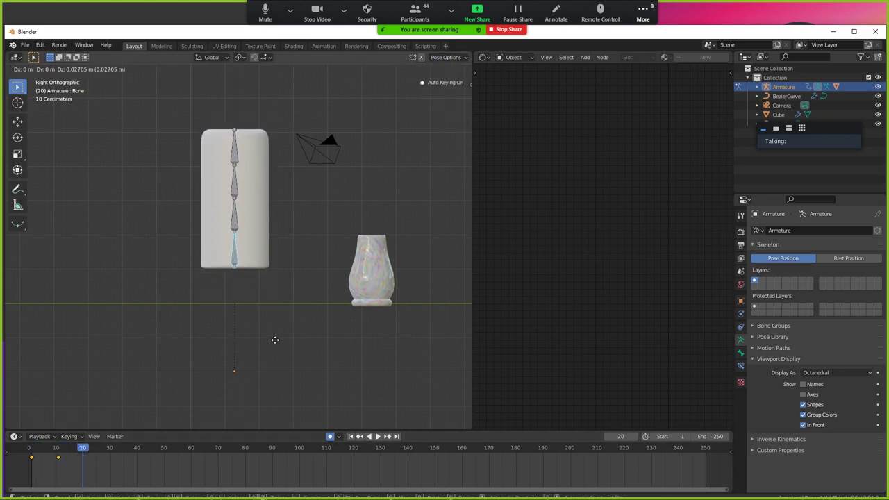
click(277, 349)
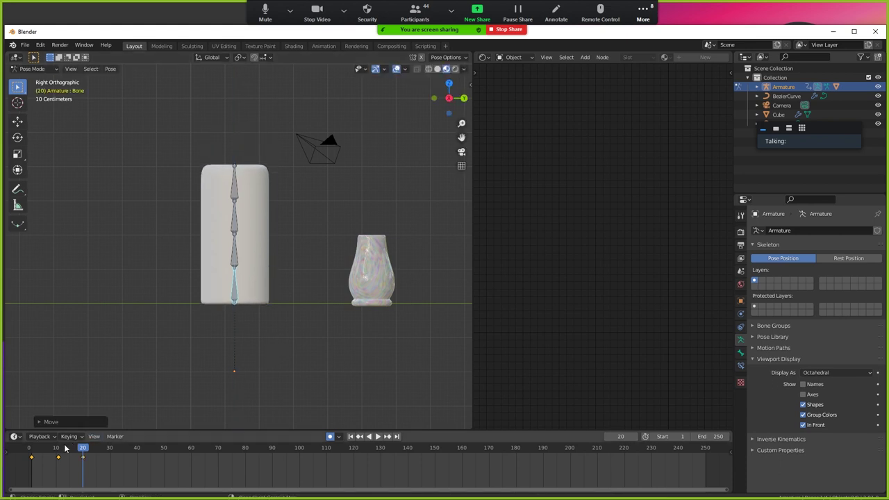
Return to the animation start and begin bending the cylinder with Bone.002
drag(64, 447, 29, 447)
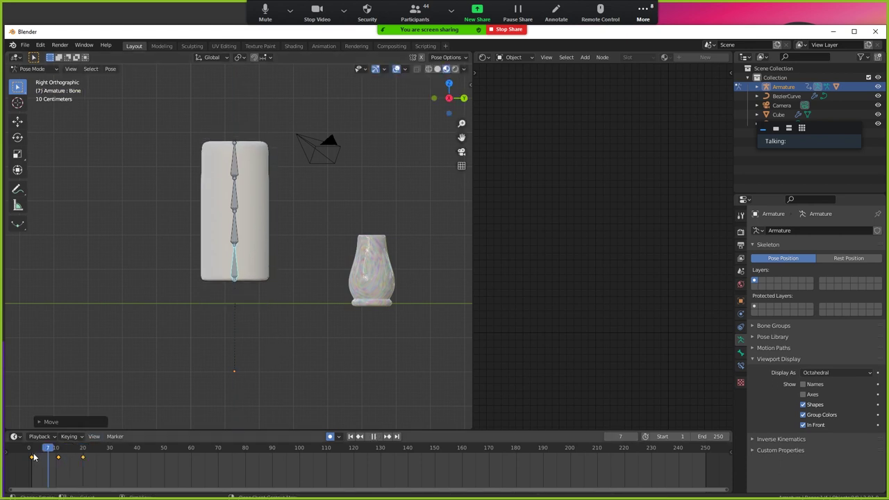
click(228, 220)
key(r)
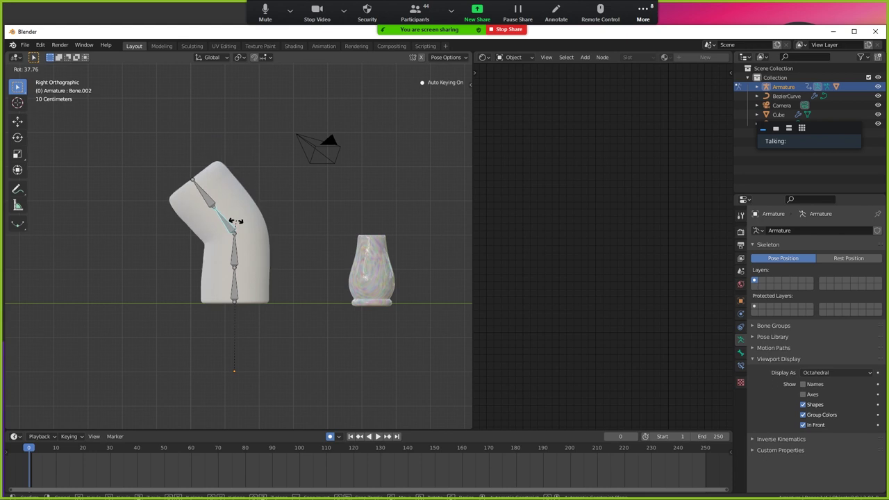
Key Bone.002's straight rotation at frame 0 and a bend at frame 3
key(Escape)
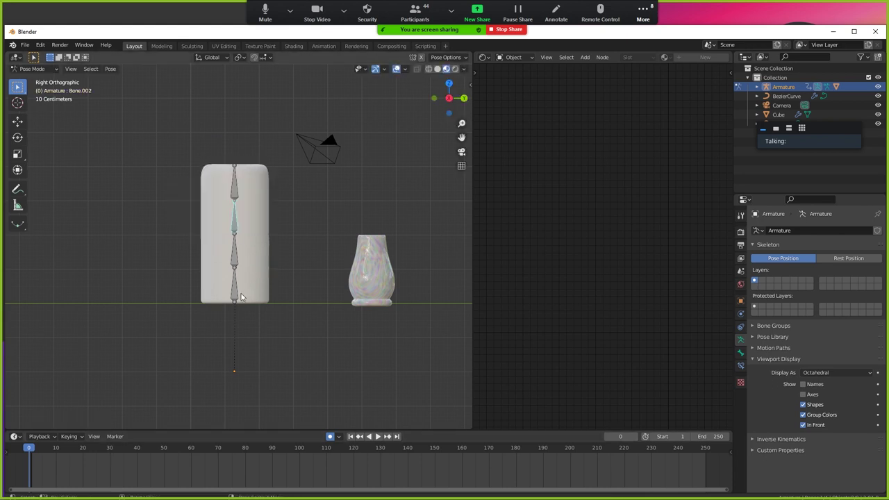
key(i)
click(257, 242)
key(space)
key(space)
key(r)
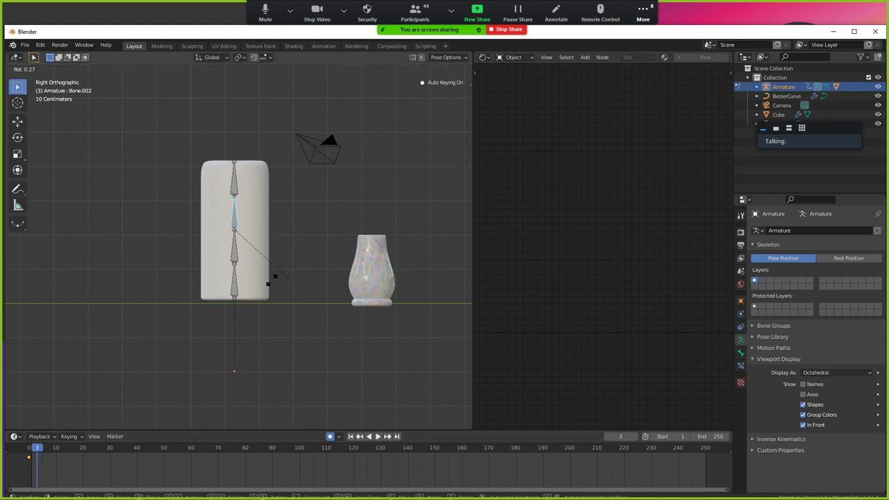
click(260, 216)
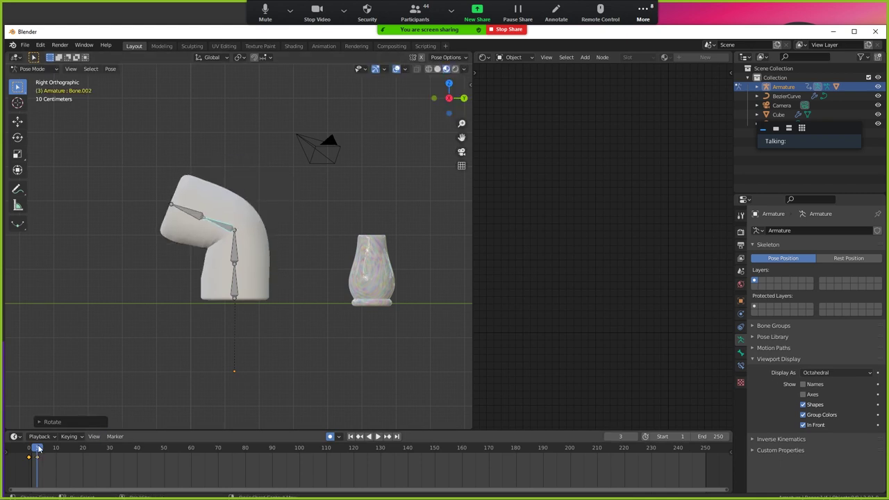
Key a stronger bend at frame 7, then rotate the upper bone upright at frame 10
key(space)
key(space)
key(r)
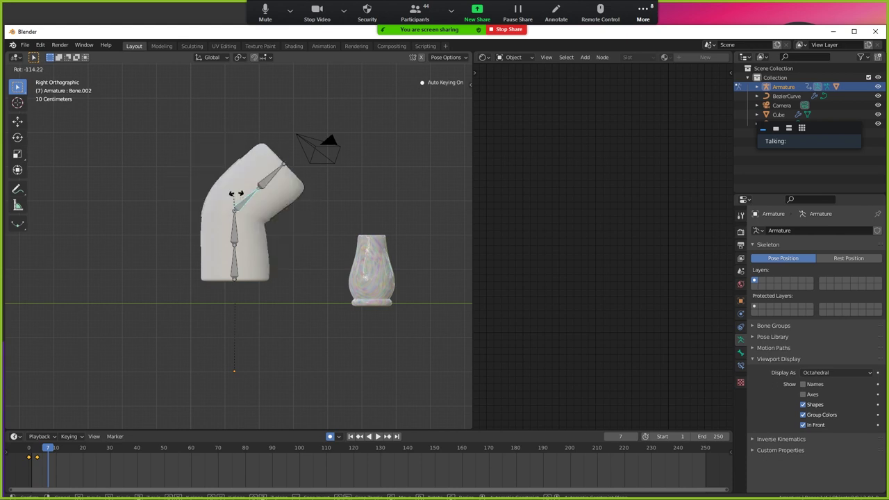
click(243, 196)
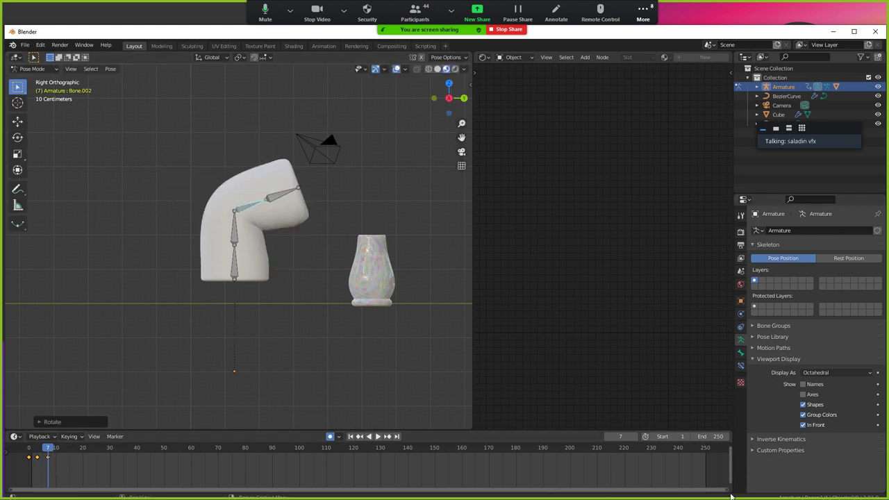
drag(705, 490, 189, 491)
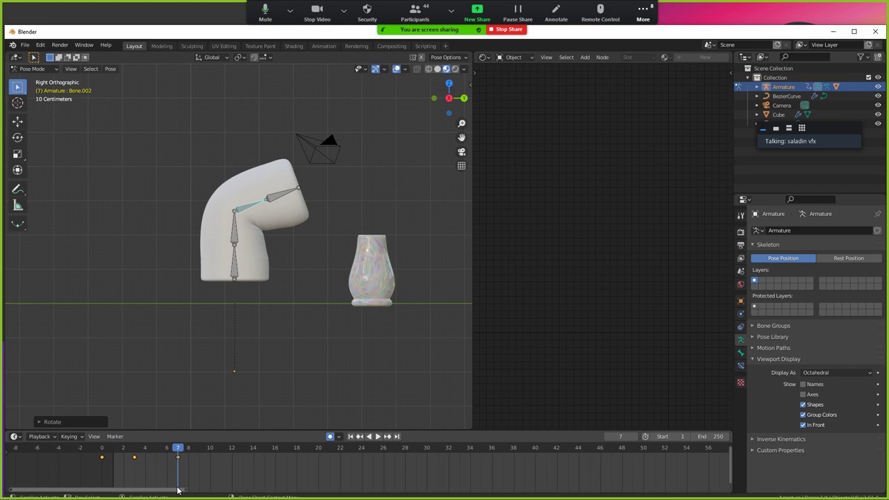
mouse_move(175, 452)
mouse_down()
mouse_move(104, 462)
mouse_move(212, 449)
mouse_up()
key(space)
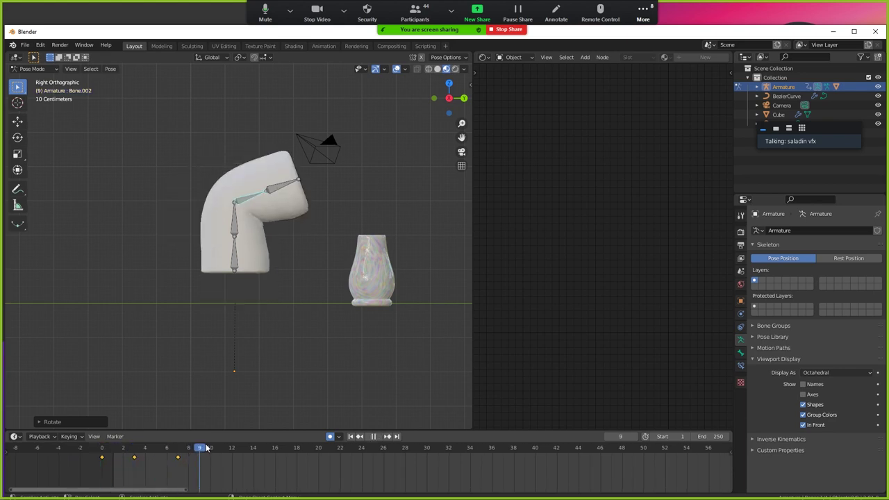
key(r)
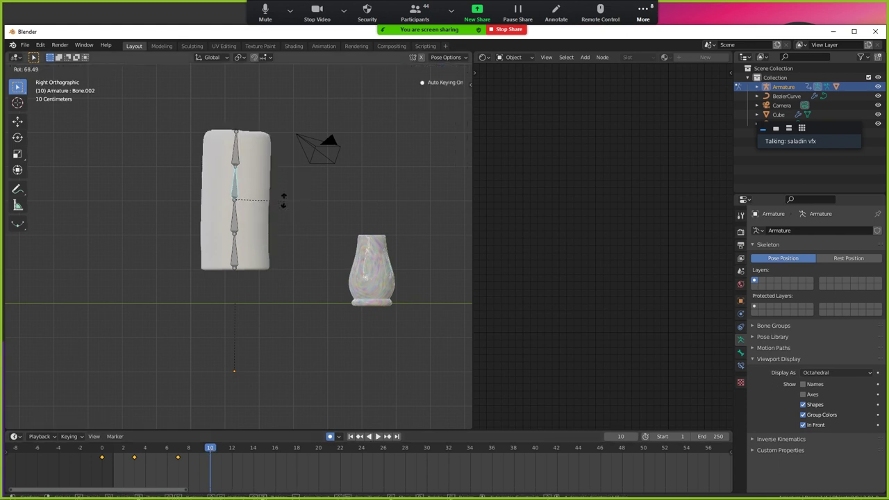
click(272, 189)
Key a slight bend at frame 21 and orbit to a perspective view of the scene
key(space)
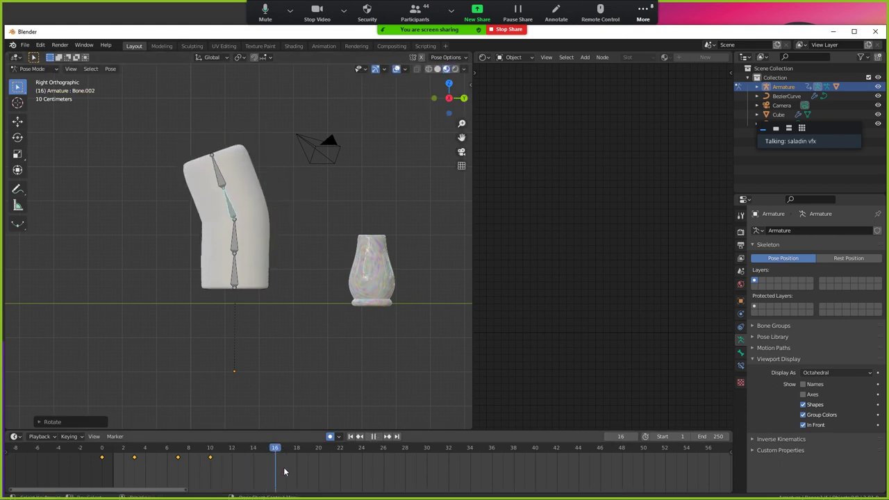
key(space)
key(r)
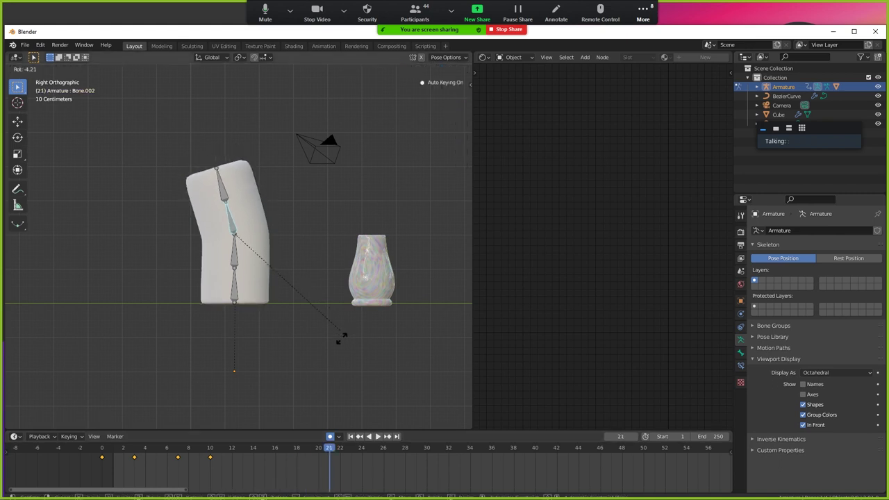
click(312, 129)
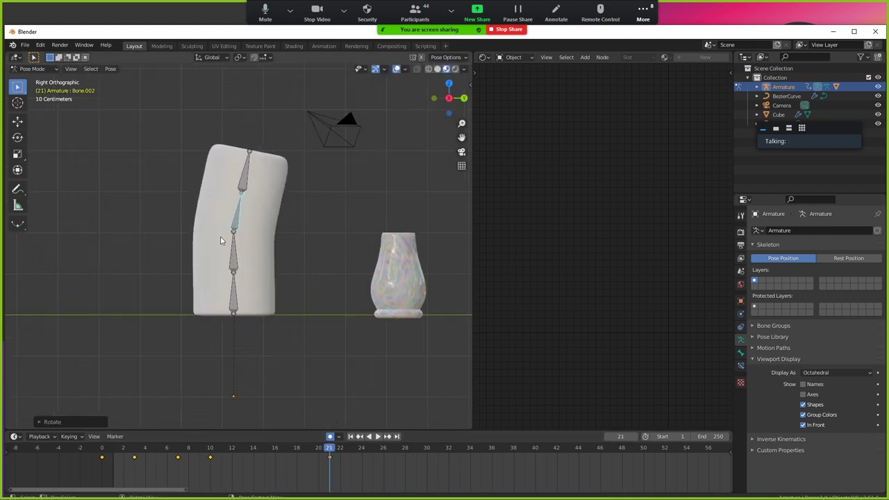
middle_drag(313, 128, 182, 152)
click(32, 69)
Switch the armature to Object Mode, briefly into Pose Mode, and back to Object Mode
click(31, 78)
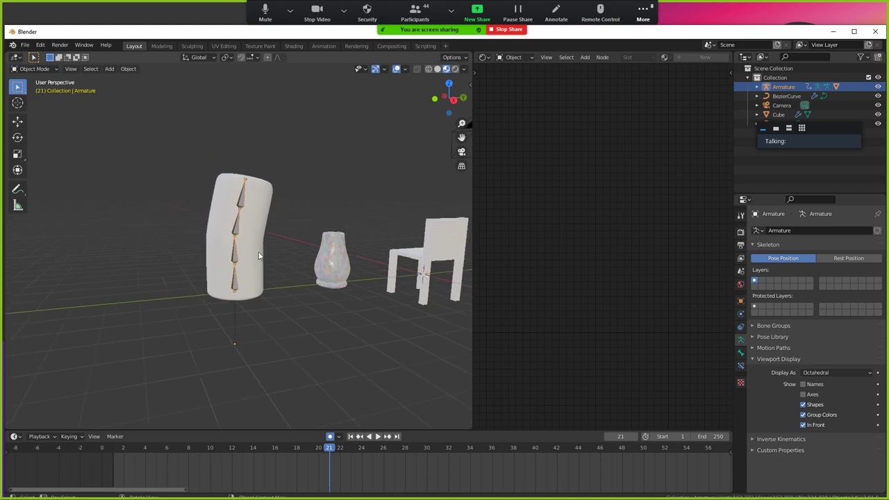
middle_drag(243, 278, 290, 325)
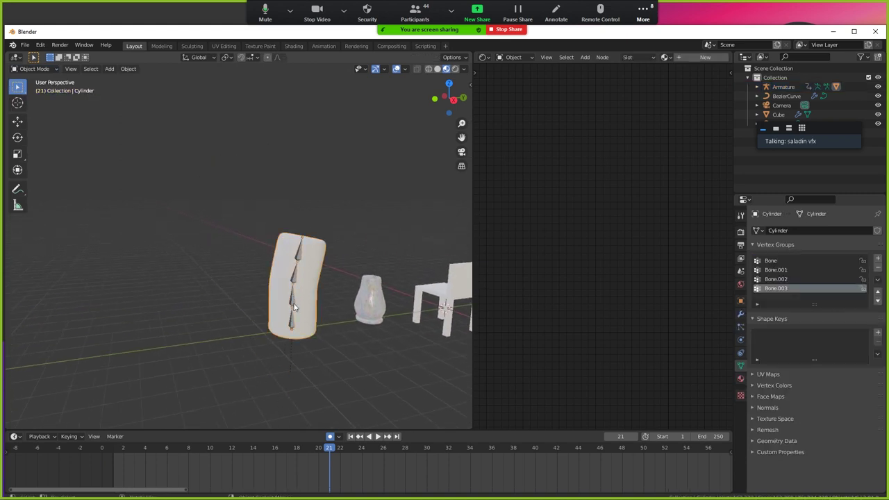
click(52, 69)
click(35, 100)
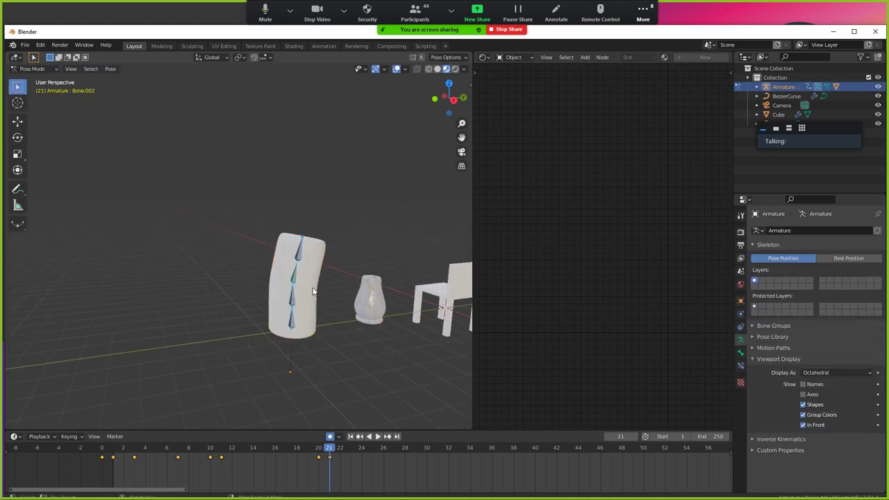
click(40, 69)
click(34, 78)
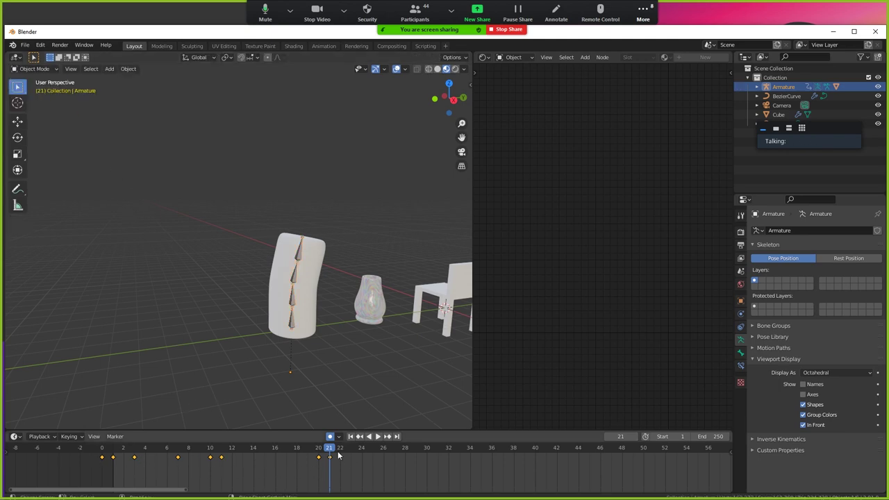
Play the bending animation, then play it in reverse while scrubbing frames 1 to 12
click(368, 436)
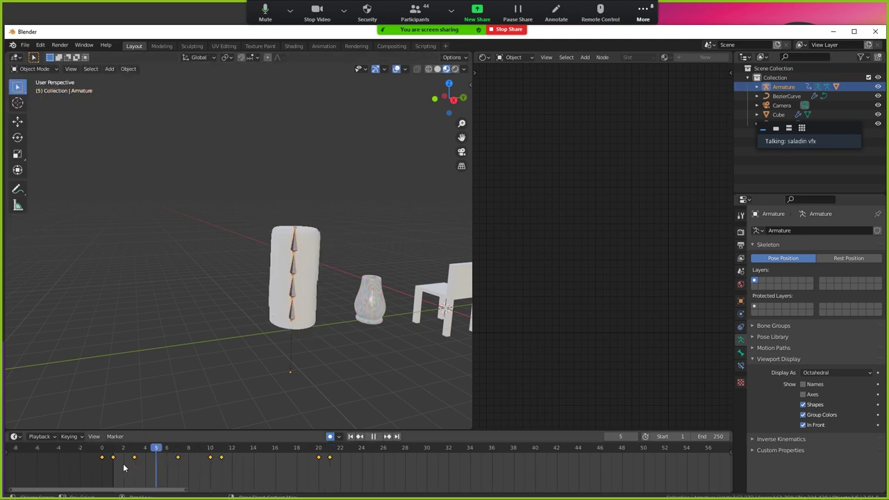
key(space)
mouse_move(330, 284)
middle_down()
mouse_move(223, 302)
mouse_move(227, 317)
mouse_move(212, 323)
middle_up()
key(shift+ctrl+space)
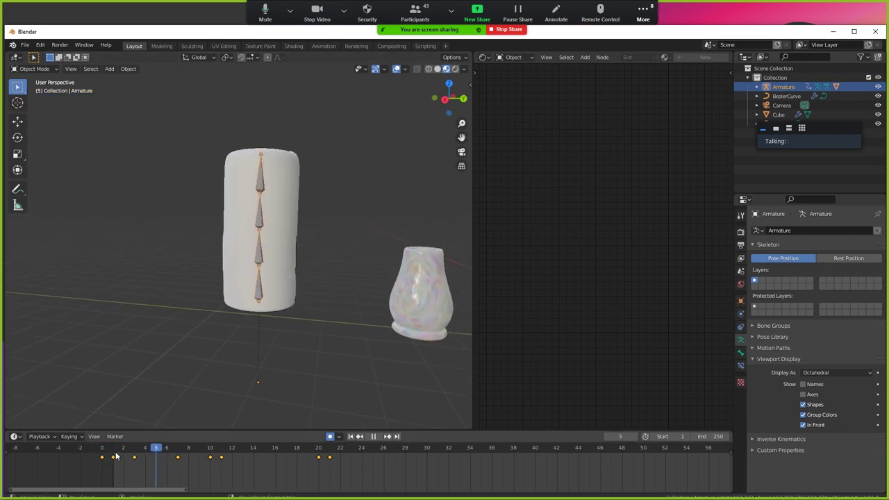
mouse_move(137, 448)
mouse_down()
mouse_move(330, 458)
mouse_move(123, 464)
mouse_move(98, 479)
mouse_move(199, 455)
mouse_move(303, 453)
mouse_up()
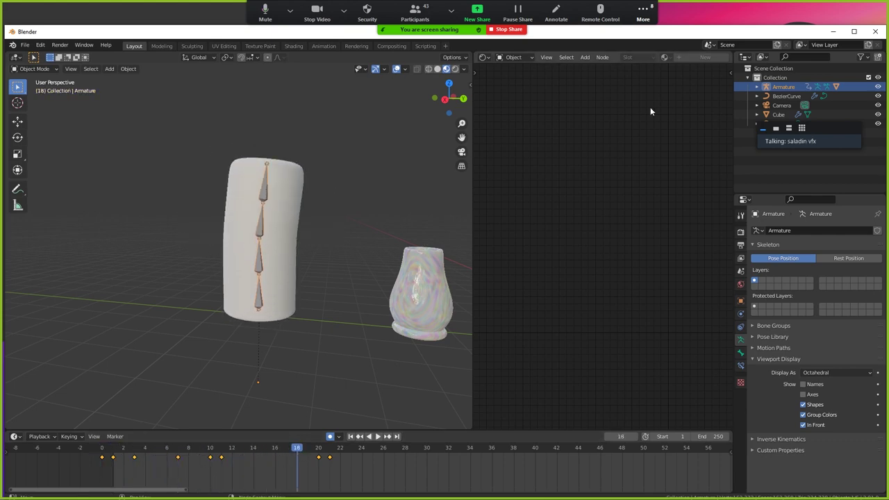
Hide the armature, replay in reverse scrubbing to frame 15, then show the armature again
click(878, 86)
key(shift+ctrl+space)
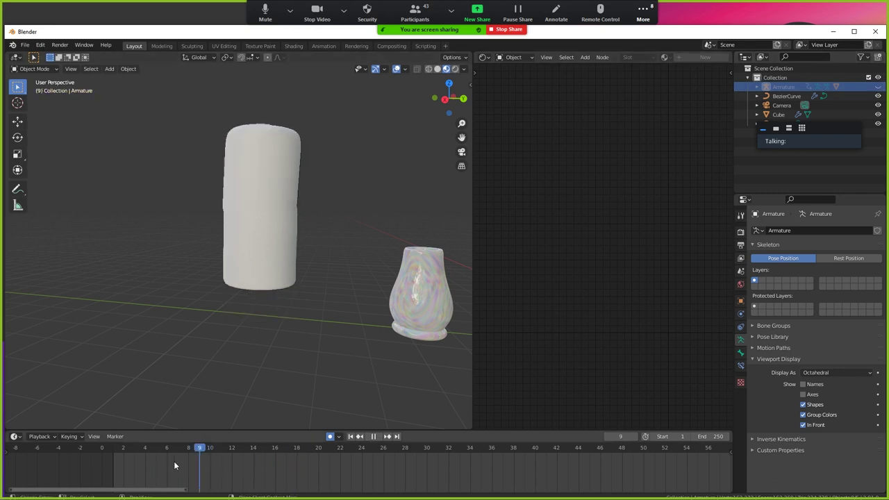
drag(167, 456, 281, 453)
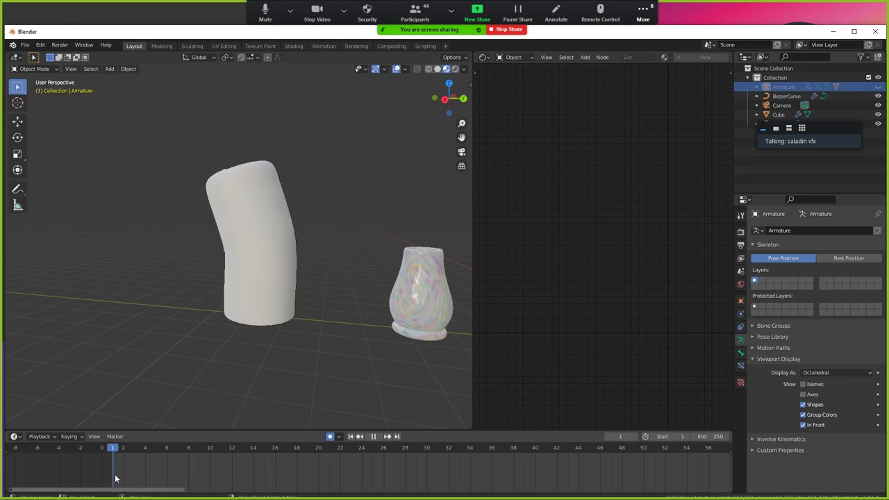
key(space)
click(878, 87)
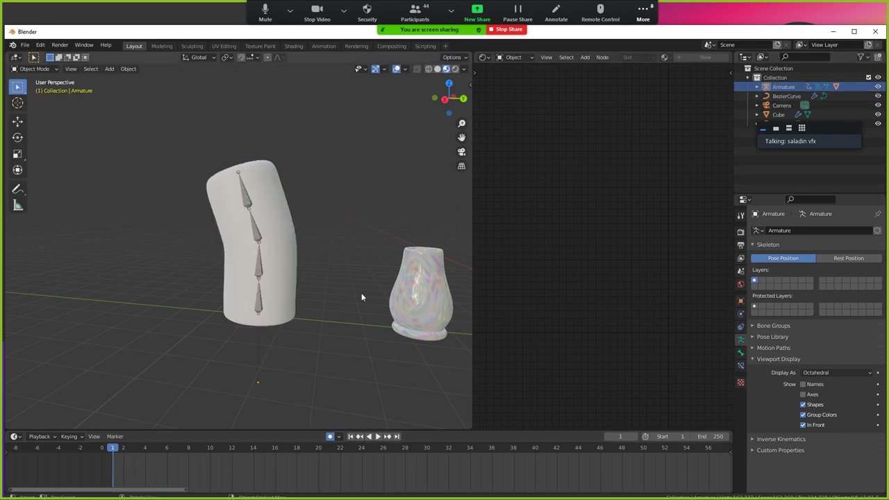
Return to the PowerPoint slideshow and advance from the Animation slide to the Lighting slide
key(super)
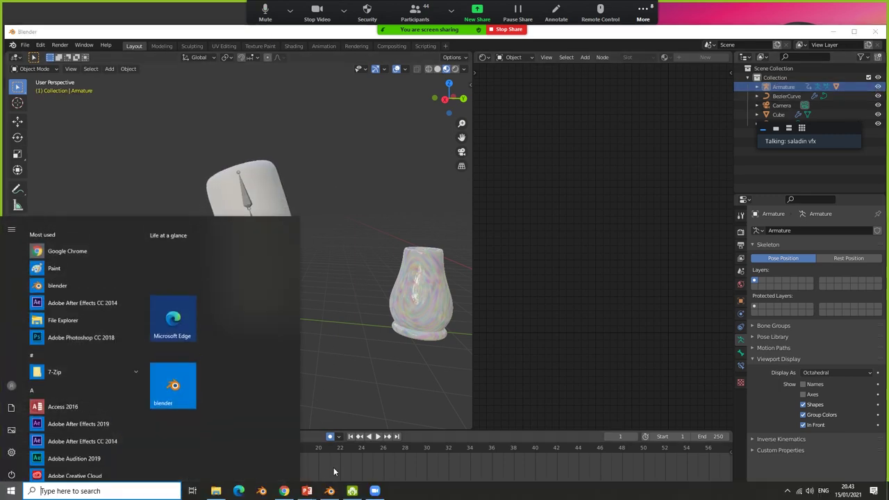
click(358, 471)
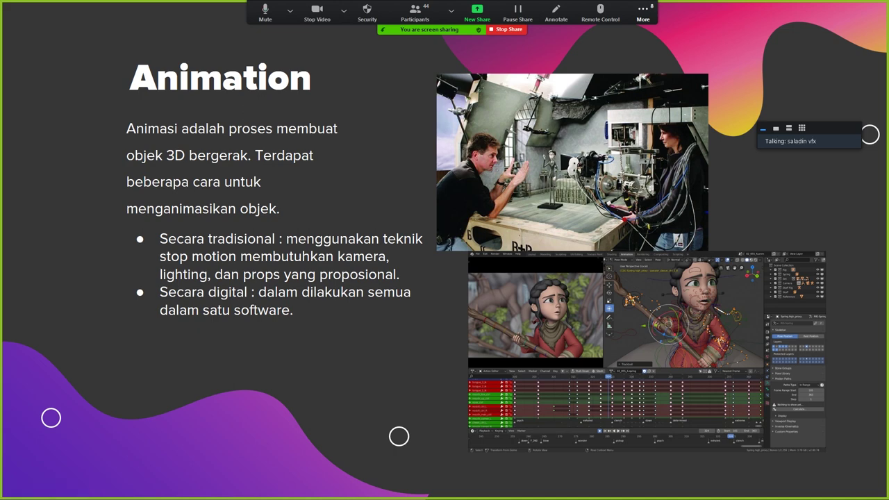
key(super)
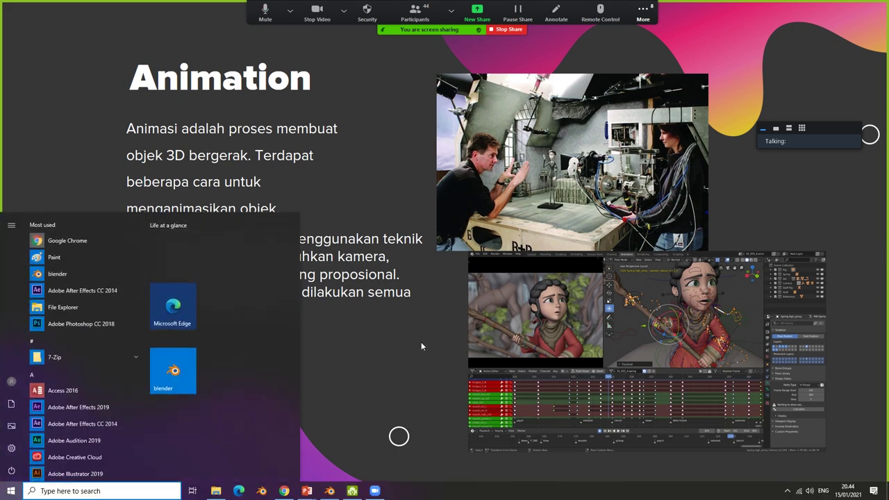
key(super)
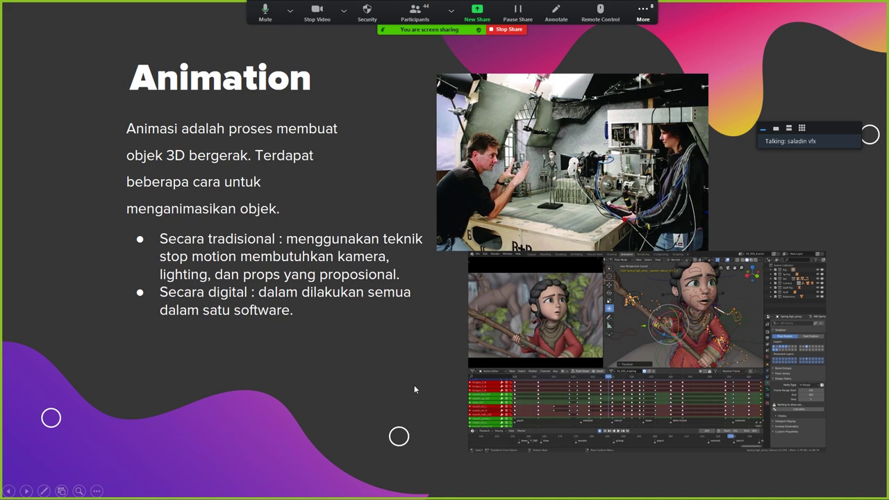
key(Right)
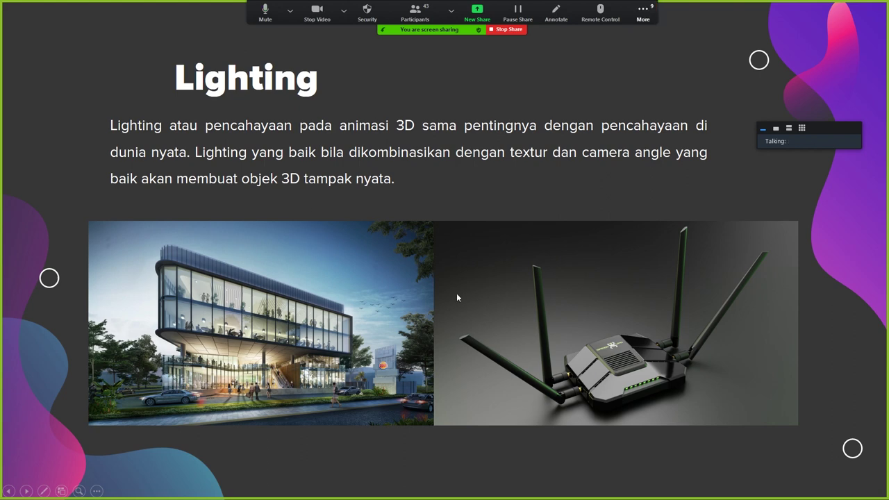
Bring up the taskbar to leave the Lighting slide for Blender
key(super)
Back in Blender, light the viewport preview with the scene world
click(330, 491)
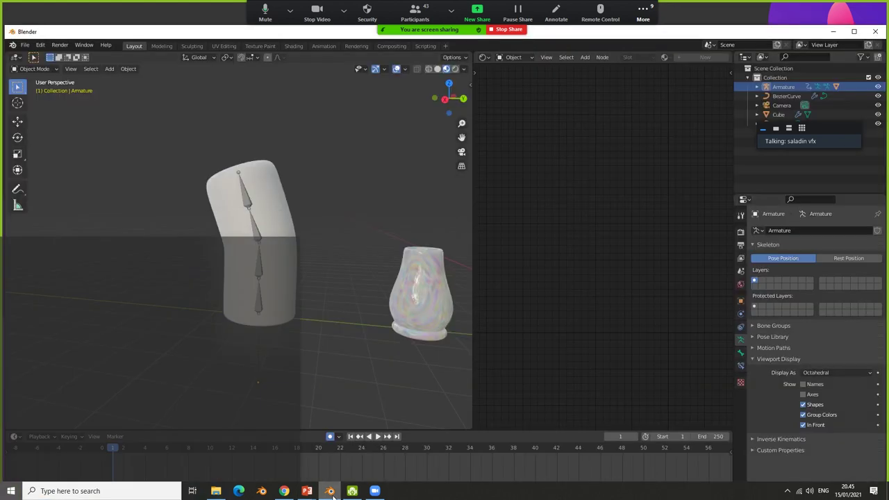
middle_drag(376, 115, 307, 216)
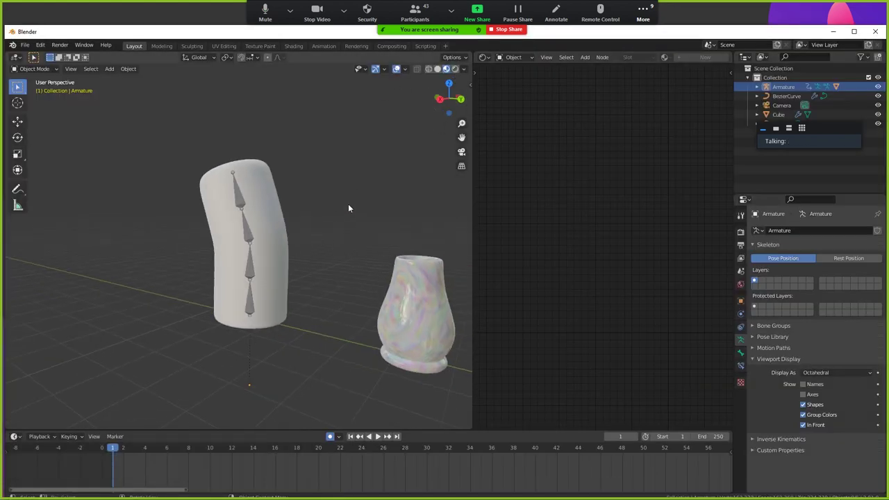
click(464, 69)
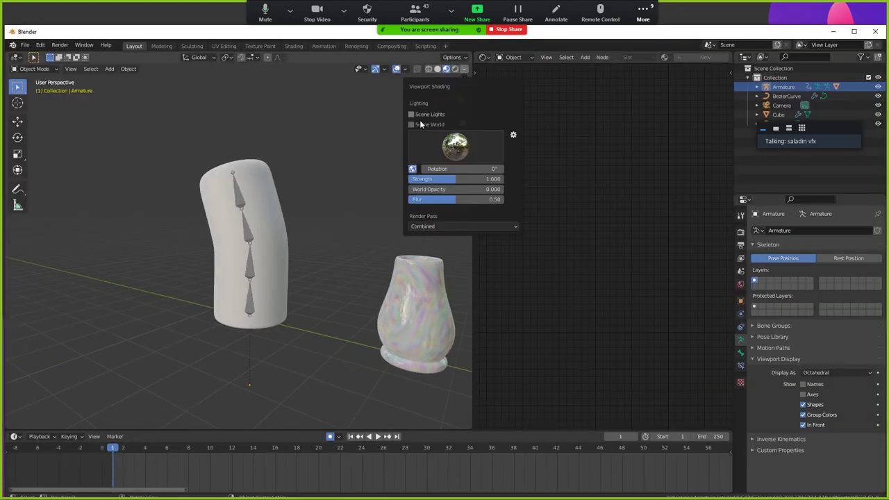
click(417, 121)
mouse_move(416, 129)
middle_down()
mouse_move(253, 362)
mouse_move(193, 310)
mouse_move(157, 305)
mouse_move(149, 314)
mouse_move(218, 318)
mouse_move(192, 326)
mouse_move(203, 331)
mouse_move(191, 330)
mouse_move(185, 340)
mouse_move(210, 327)
mouse_move(207, 337)
mouse_move(163, 320)
mouse_move(183, 327)
mouse_move(104, 341)
mouse_move(167, 303)
mouse_move(255, 314)
mouse_move(198, 334)
mouse_move(233, 354)
mouse_move(210, 348)
mouse_move(229, 326)
middle_up()
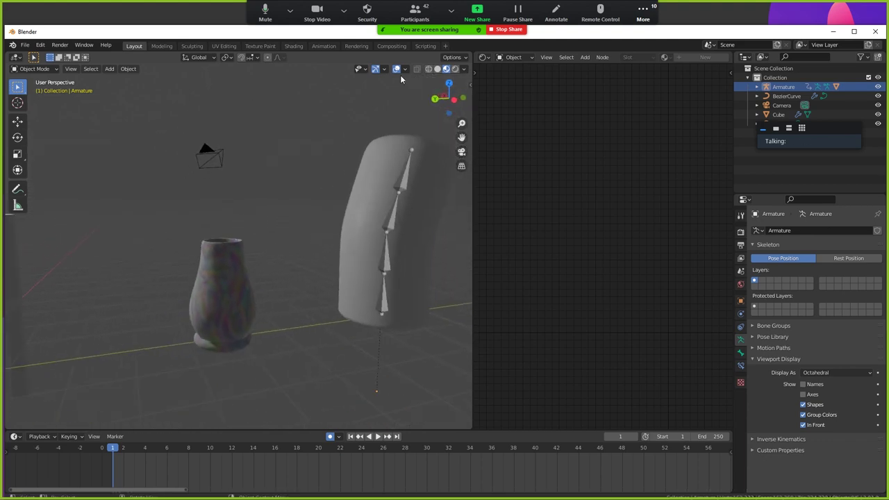
Switch the preview back to HDRI lighting and zoom in closer to the vase
click(465, 69)
click(410, 124)
mouse_move(334, 209)
middle_down()
mouse_move(214, 234)
mouse_move(327, 221)
mouse_move(300, 241)
mouse_move(266, 236)
mouse_move(350, 244)
mouse_move(278, 246)
middle_up()
scroll(278, 250, up, 3)
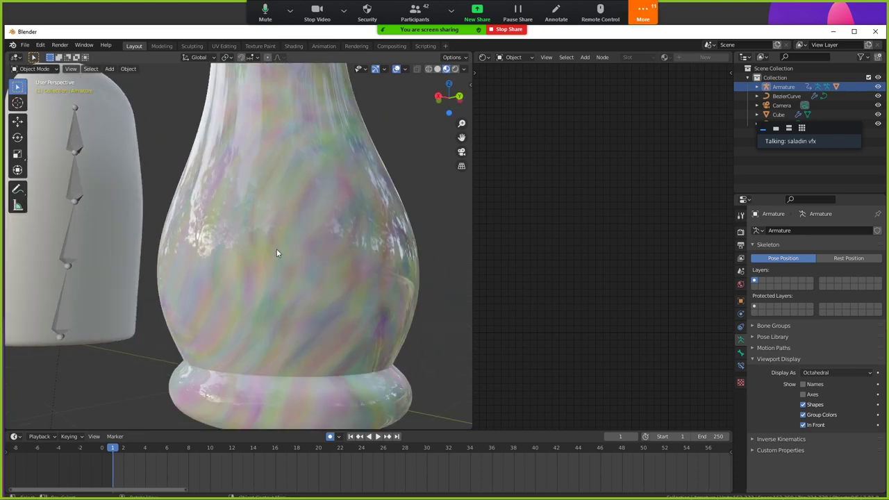
scroll(250, 254, up, 2)
scroll(218, 253, up, 2)
scroll(208, 261, down, 2)
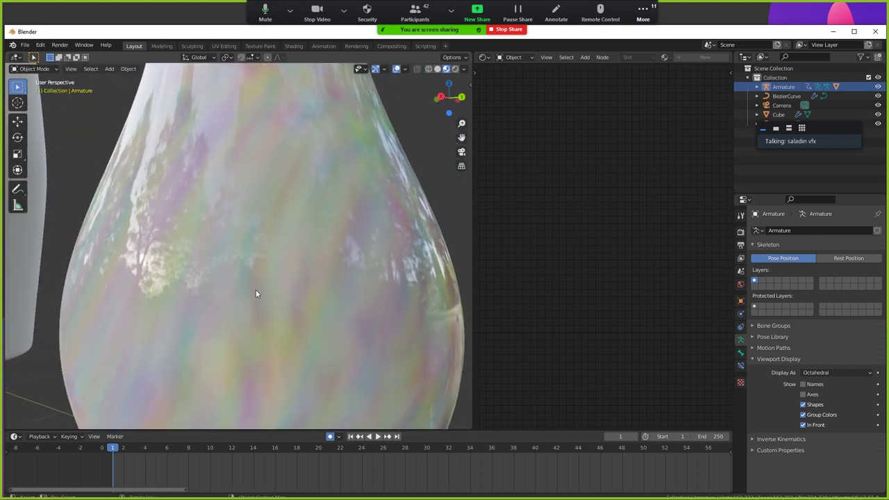
Orbit and zoom around the vase to frame the chair, vase and bent cylinder
middle_drag(258, 294, 215, 266)
scroll(233, 237, up, 2)
scroll(209, 251, down, 2)
scroll(160, 271, down, 2)
mouse_move(165, 292)
middle_down()
mouse_move(214, 294)
mouse_move(106, 300)
mouse_move(174, 294)
middle_up()
scroll(212, 298, down, 3)
scroll(212, 320, down, 2)
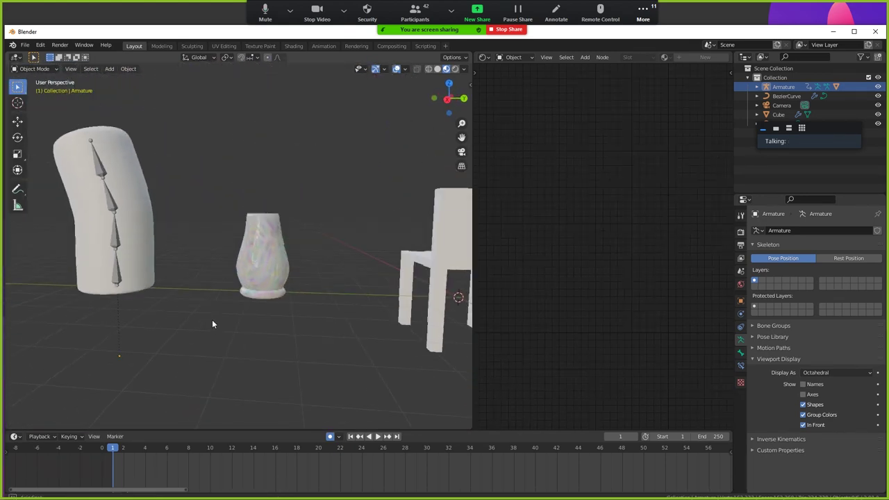
mouse_move(330, 257)
middle_down()
mouse_move(277, 285)
mouse_move(261, 274)
mouse_move(371, 280)
mouse_move(253, 231)
mouse_move(287, 294)
mouse_move(259, 311)
mouse_move(307, 301)
mouse_move(398, 226)
middle_up()
mouse_move(249, 272)
middle_down()
mouse_move(265, 241)
mouse_move(269, 260)
middle_up()
Add a plane mesh and scale it up into a large floor
key(shift+a)
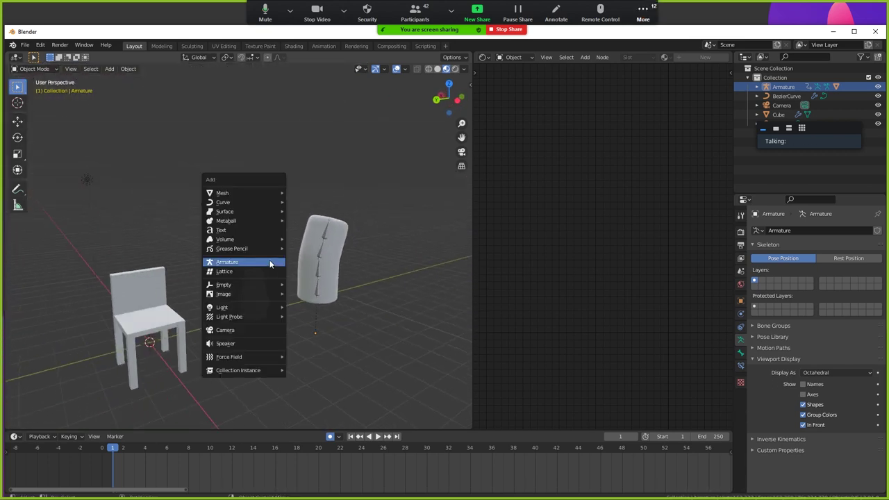
click(318, 195)
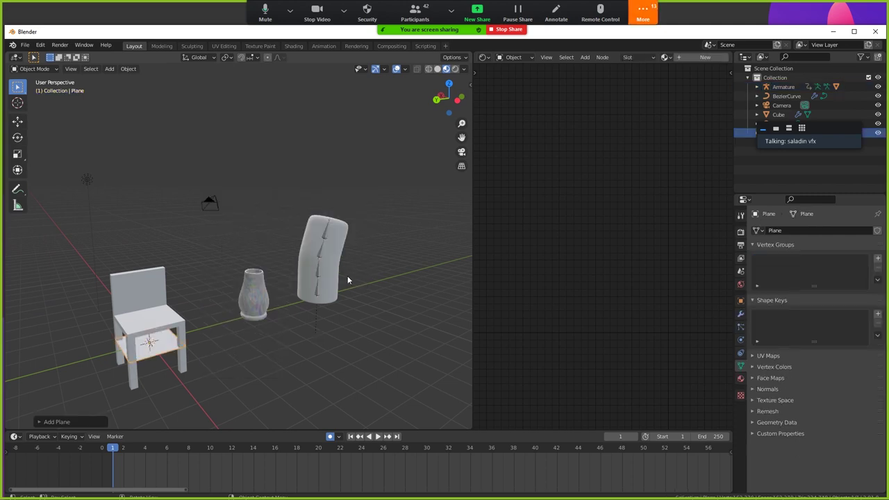
middle_drag(347, 276, 276, 292)
key(s)
click(229, 264)
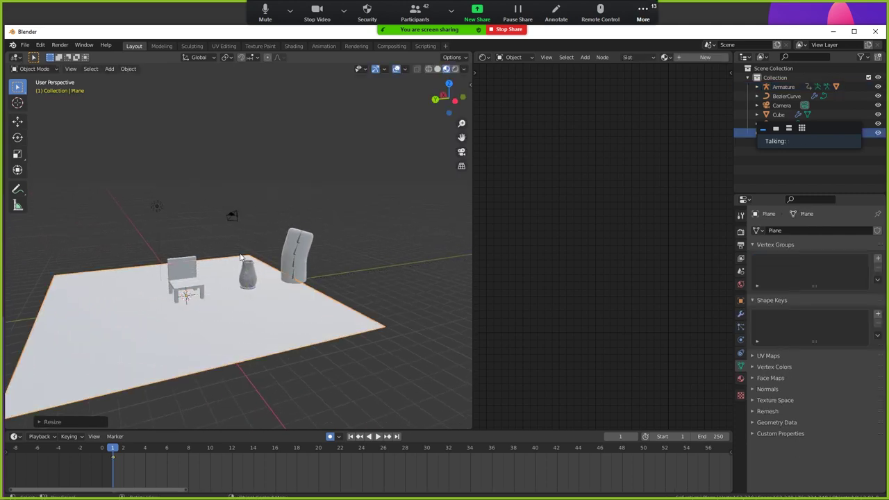
scroll(174, 324, up, 2)
Raise the chair straight up along Z
middle_drag(174, 325, 169, 312)
click(104, 326)
key(g)
key(z)
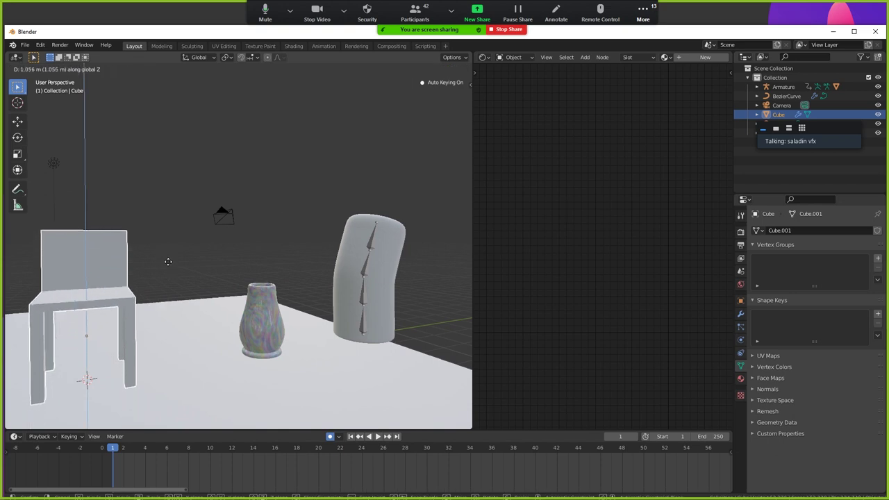
click(168, 262)
scroll(187, 285, down, 3)
Enlarge the floor plane further and shift it along the X axis
click(287, 371)
mouse_move(199, 298)
middle_down()
mouse_move(288, 371)
mouse_move(187, 334)
middle_up()
key(s)
click(244, 313)
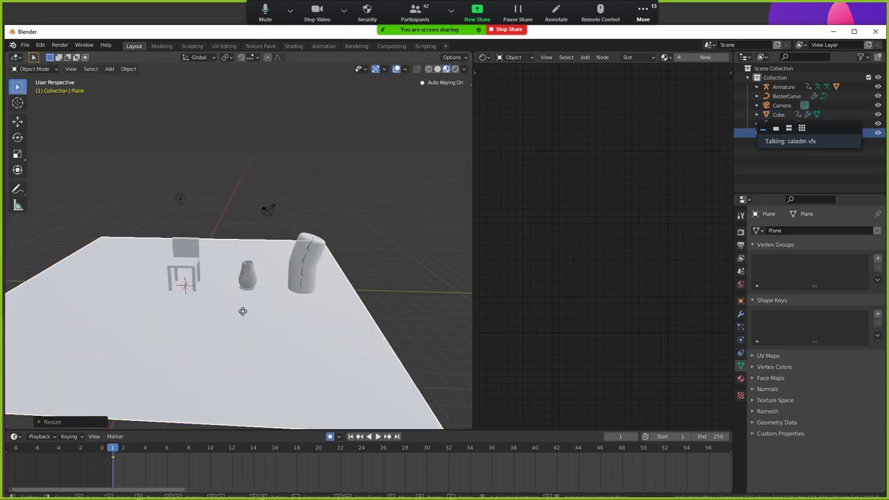
key(g)
key(x)
click(286, 310)
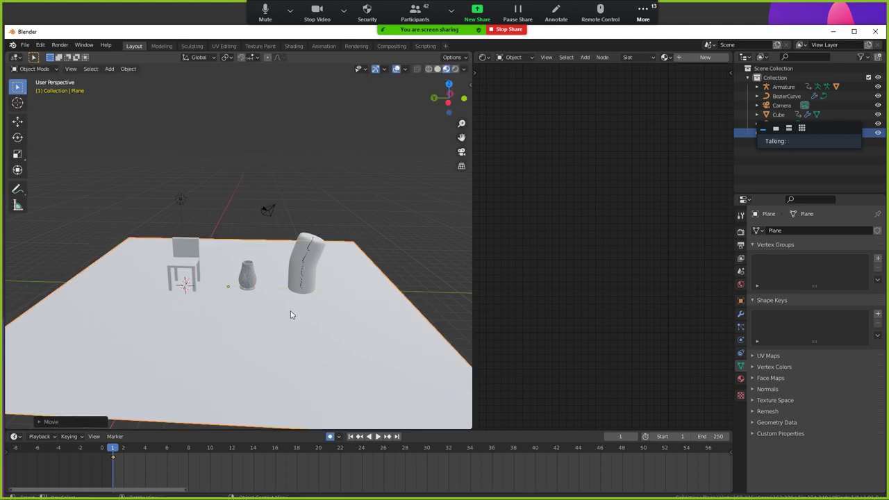
In Edit Mode, extrude the plane's back edge upward into a wall
mouse_move(292, 314)
middle_down()
mouse_move(363, 313)
mouse_move(95, 137)
middle_up()
key(Tab)
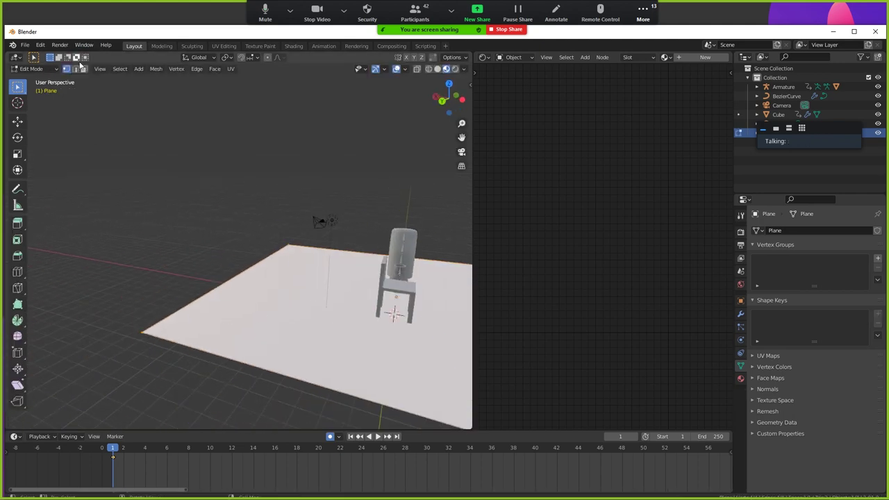
key(alt+a)
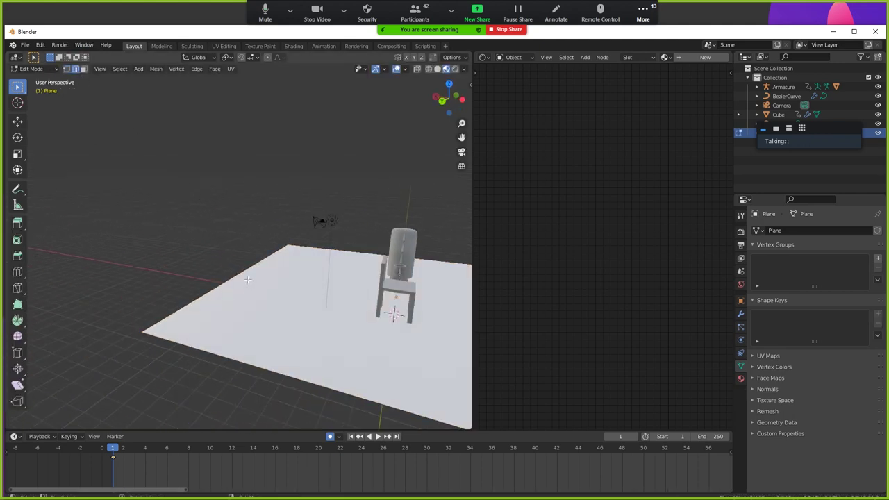
click(248, 280)
key(e)
click(248, 279)
Bevel the floor-wall corner edge into a smooth curve of about 10 segments
right_click(251, 276)
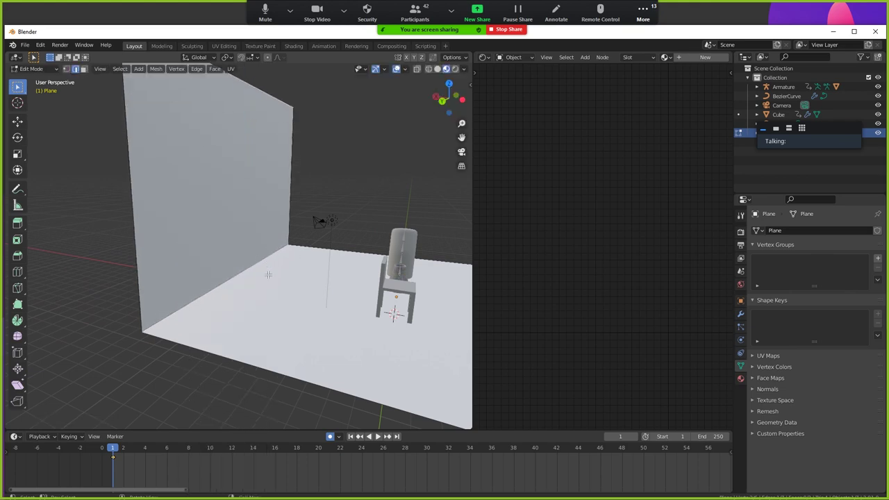
key(b)
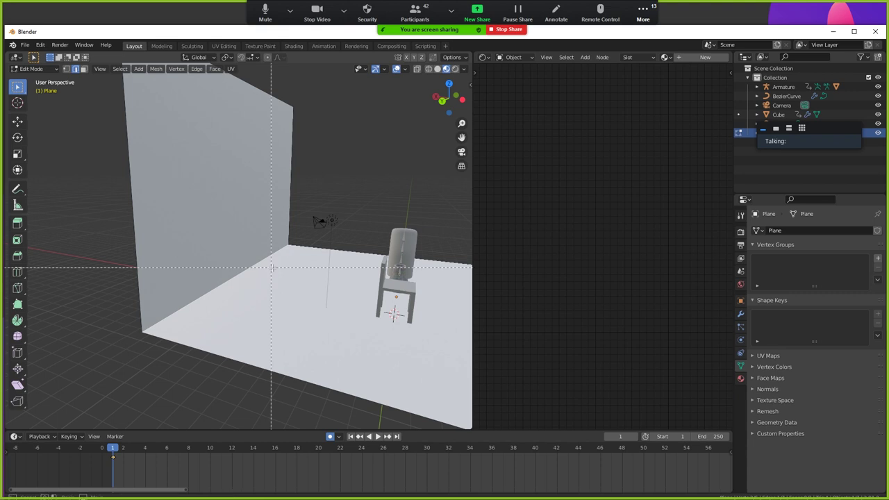
key(Escape)
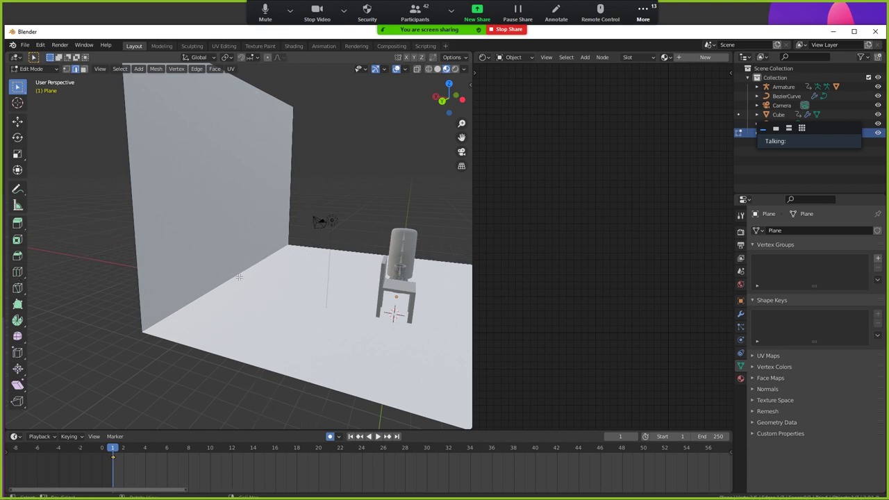
right_click(239, 277)
click(232, 286)
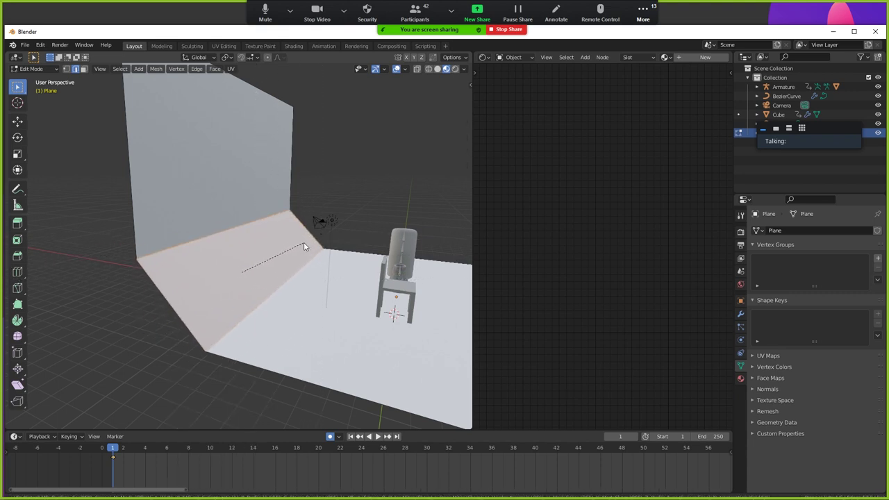
scroll(303, 247, up, 3)
scroll(313, 243, up, 3)
scroll(321, 235, up, 3)
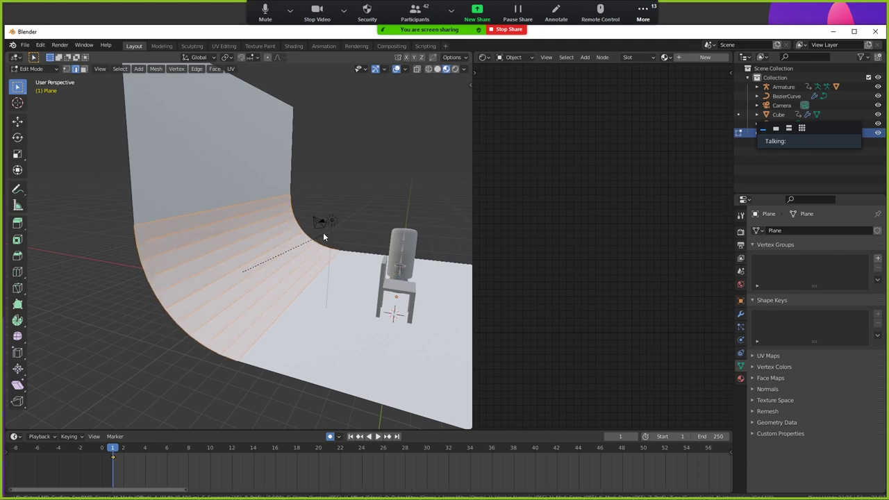
click(331, 226)
key(Tab)
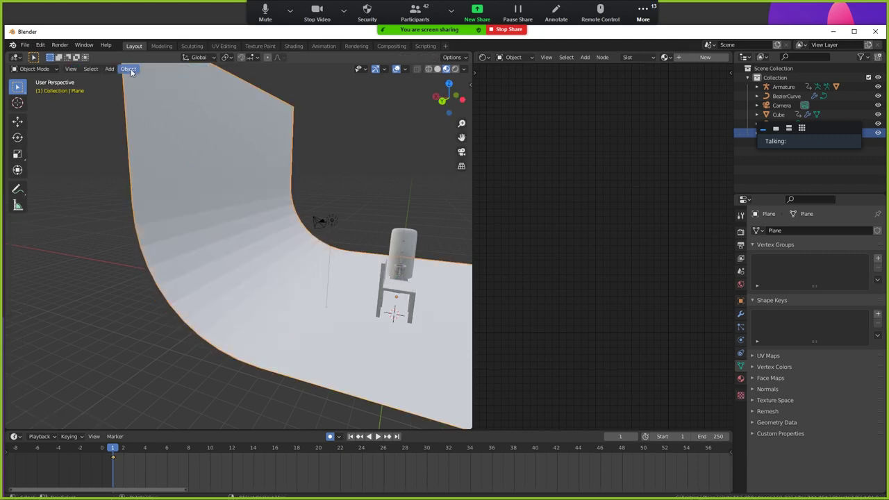
Apply Shade Smooth to the backdrop from the Object menu
click(131, 70)
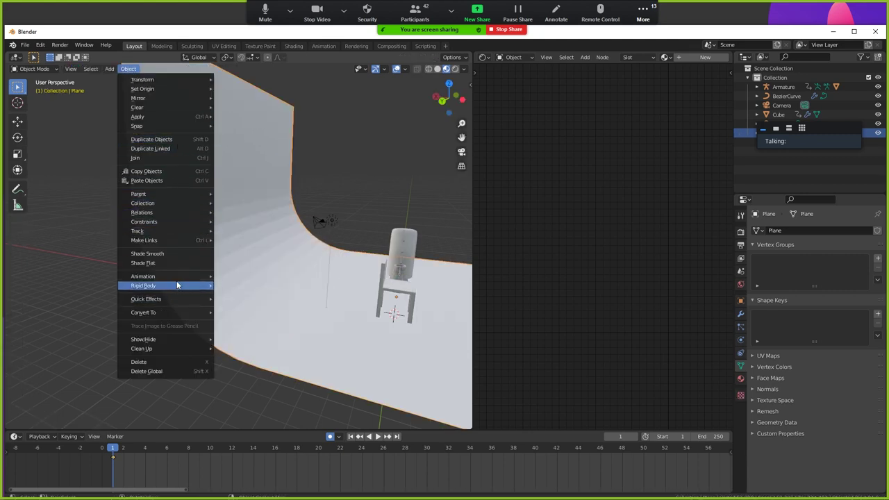
click(175, 253)
mouse_move(261, 252)
middle_down()
mouse_move(196, 259)
mouse_move(280, 269)
mouse_move(209, 255)
middle_up()
scroll(214, 260, up, 2)
Switch the viewport to Rendered shading to show lighting and shadows
click(240, 223)
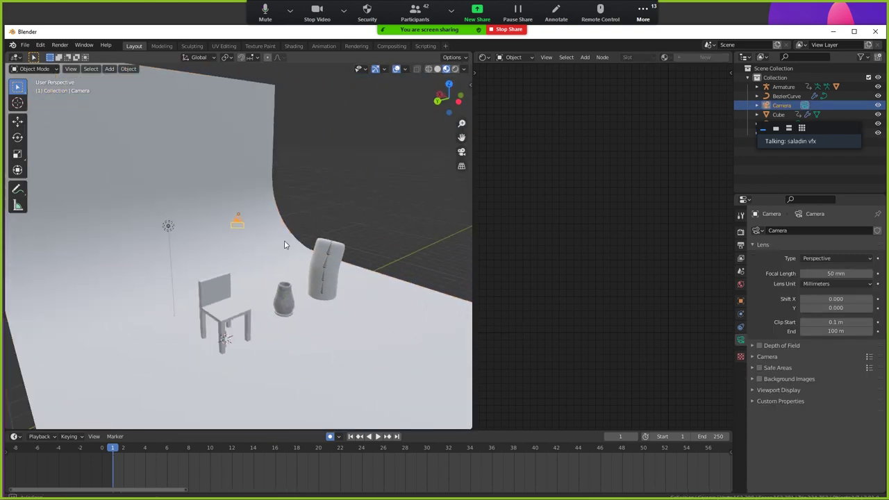
click(358, 209)
scroll(359, 209, up, 1)
click(455, 69)
scroll(162, 280, up, 3)
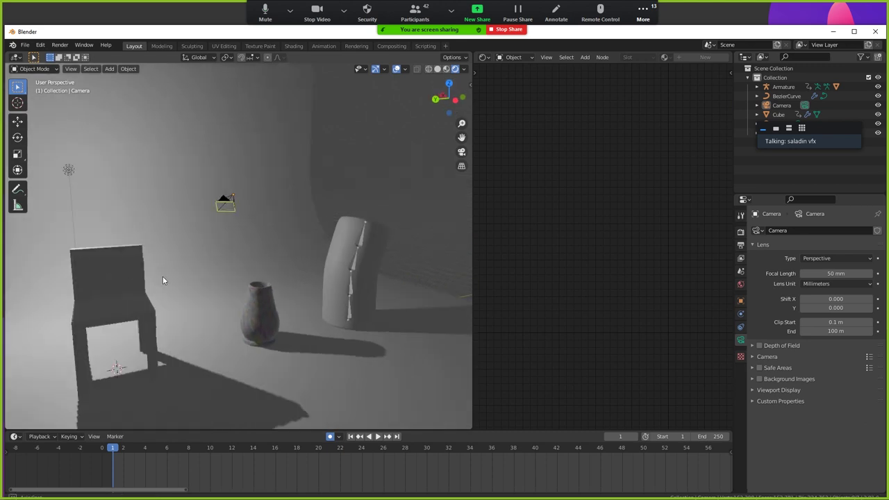
middle_drag(163, 280, 130, 301)
Select the sun light and delete it with X
scroll(194, 290, down, 3)
middle_drag(195, 285, 203, 198)
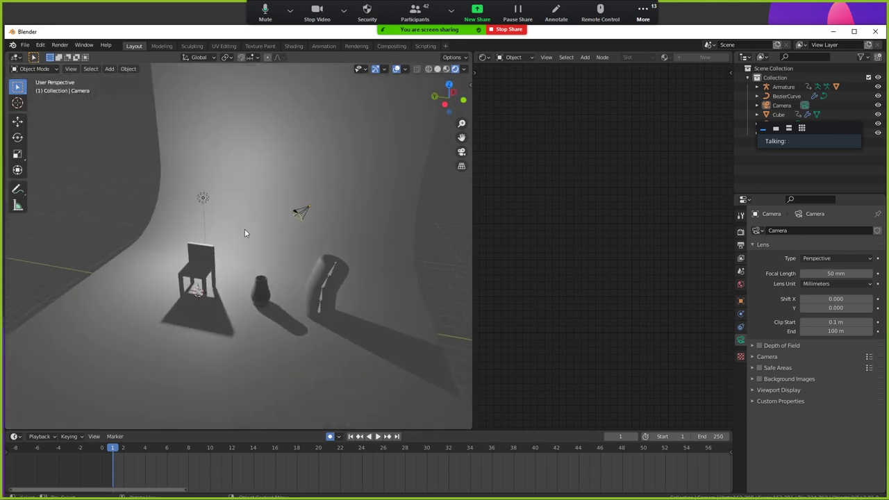
click(204, 198)
key(x)
click(232, 221)
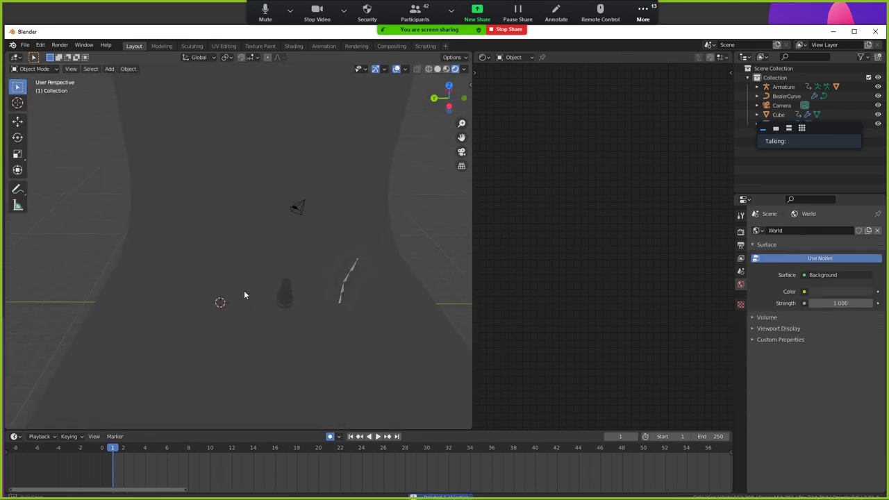
mouse_move(244, 296)
middle_down()
mouse_move(182, 258)
mouse_move(308, 273)
mouse_move(218, 274)
mouse_move(260, 294)
mouse_move(201, 290)
mouse_move(316, 292)
mouse_move(210, 298)
mouse_move(272, 312)
mouse_move(242, 321)
mouse_move(268, 279)
mouse_move(192, 284)
mouse_move(253, 272)
mouse_move(199, 287)
mouse_move(230, 292)
mouse_move(250, 313)
mouse_move(215, 308)
mouse_move(251, 310)
middle_up()
scroll(200, 279, up, 5)
scroll(209, 294, down, 5)
key(shift+a)
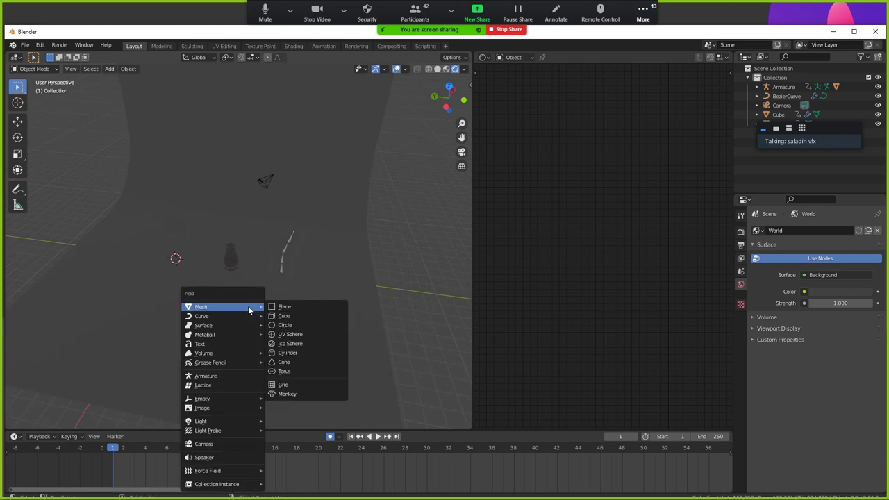
mouse_move(202, 408)
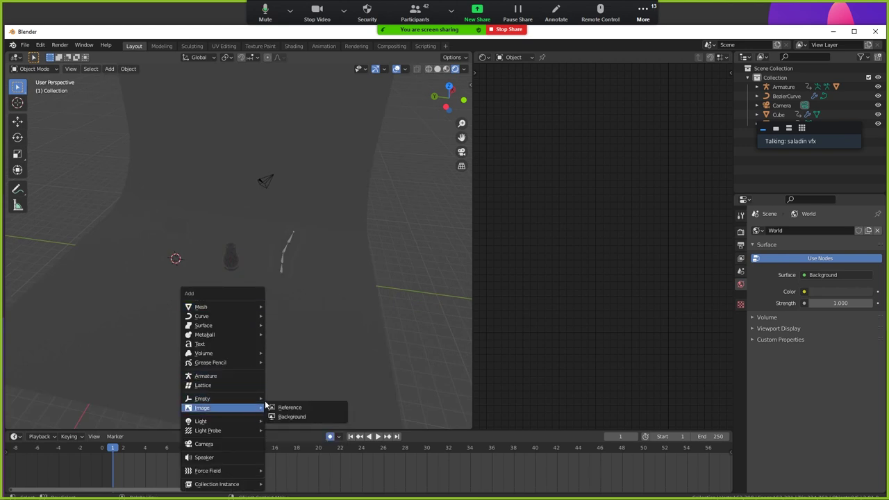
mouse_move(424, 272)
middle_down()
mouse_move(262, 340)
mouse_move(270, 345)
middle_up()
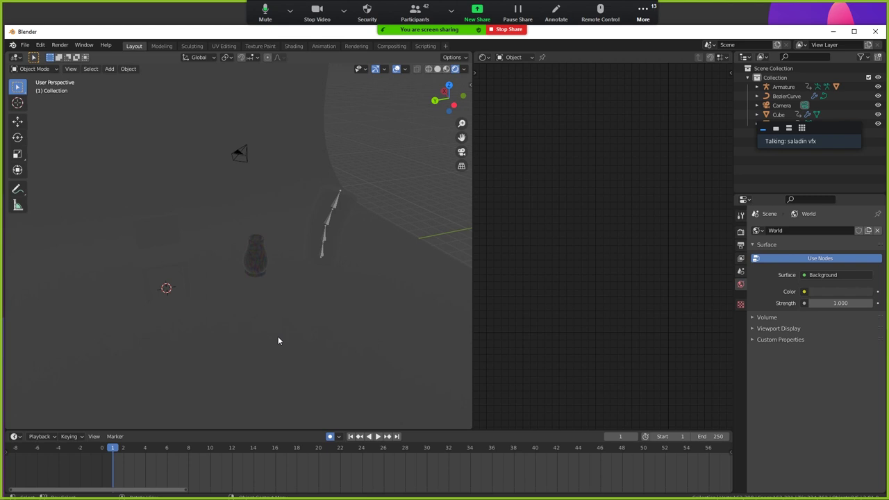
key(shift+a)
middle_drag(393, 248, 363, 247)
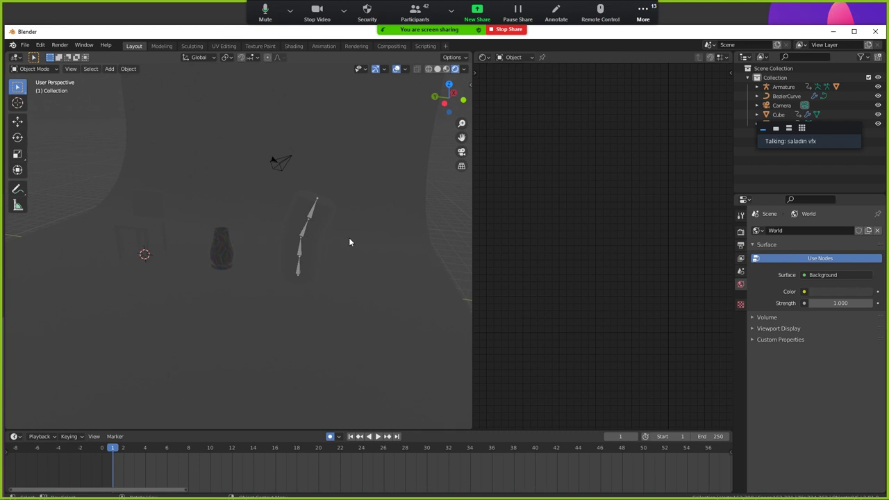
mouse_move(433, 240)
middle_down()
mouse_move(423, 260)
mouse_move(430, 262)
middle_up()
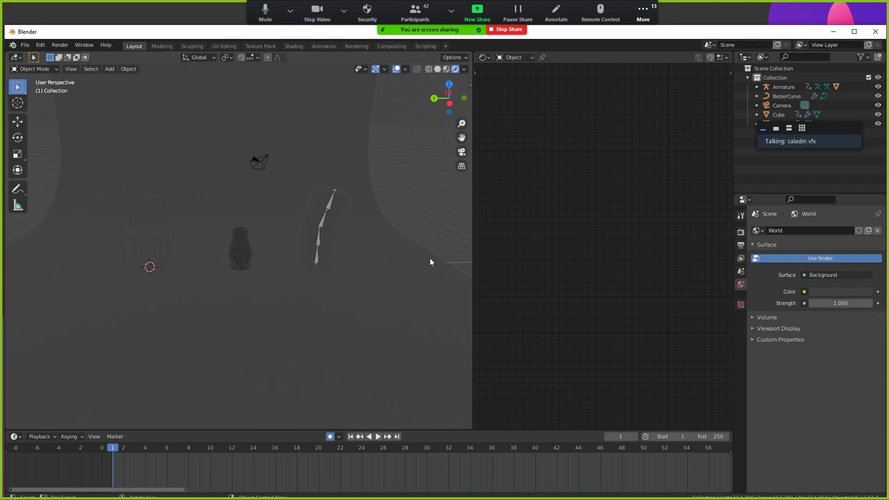
middle_drag(430, 262, 346, 266)
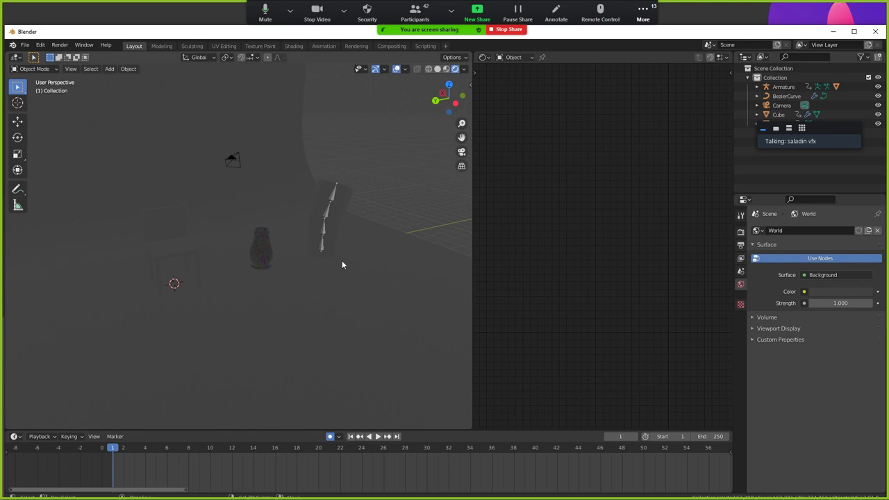
shift+middle_drag(342, 261, 330, 292)
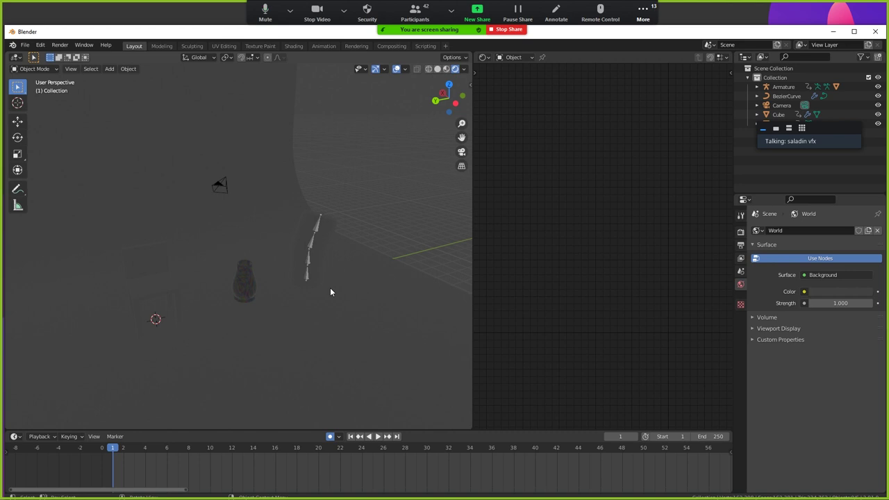
Feed an Environment Texture into the World colour instead of a plain background
mouse_move(330, 292)
middle_down()
mouse_move(321, 328)
mouse_move(291, 314)
mouse_move(378, 316)
middle_up()
mouse_move(226, 299)
middle_down()
mouse_move(328, 287)
mouse_move(294, 299)
mouse_move(250, 283)
middle_up()
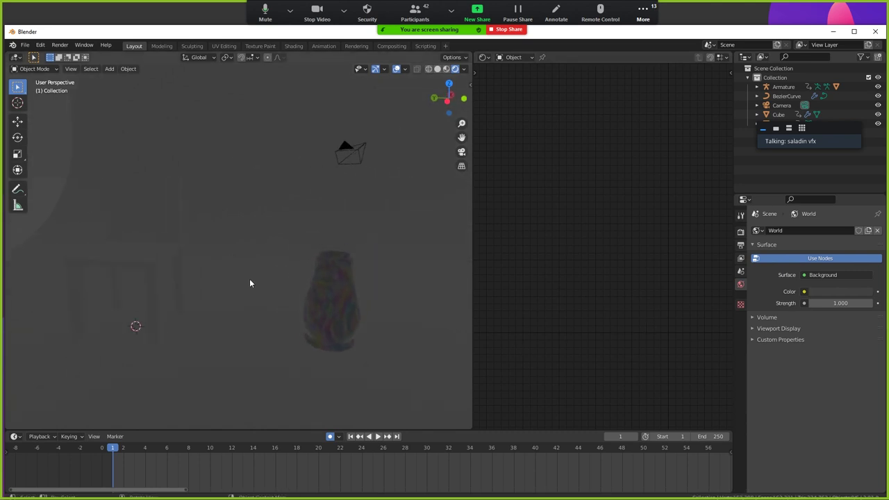
click(804, 292)
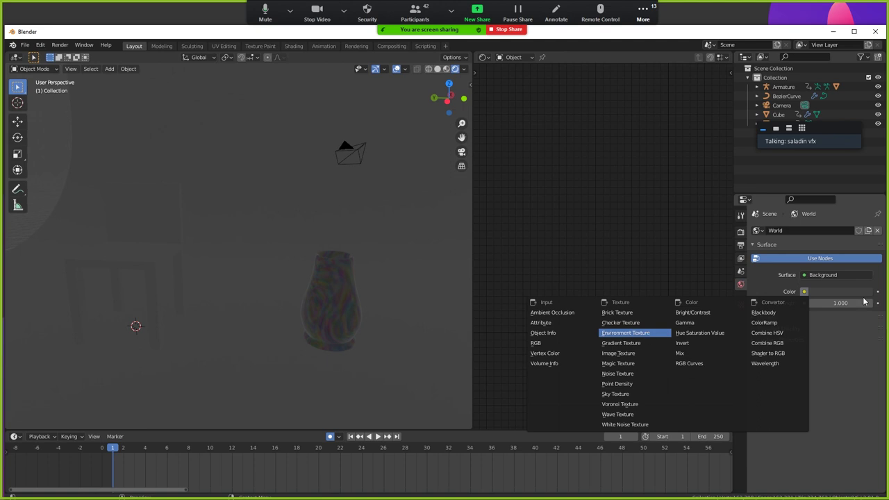
key(Return)
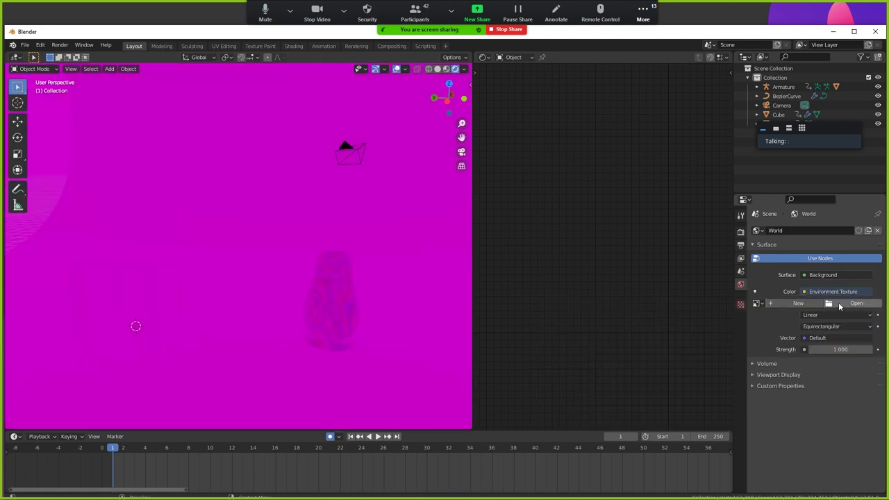
Load schadowplatz_2k.hdr from F:\HDRI as the environment image
click(842, 305)
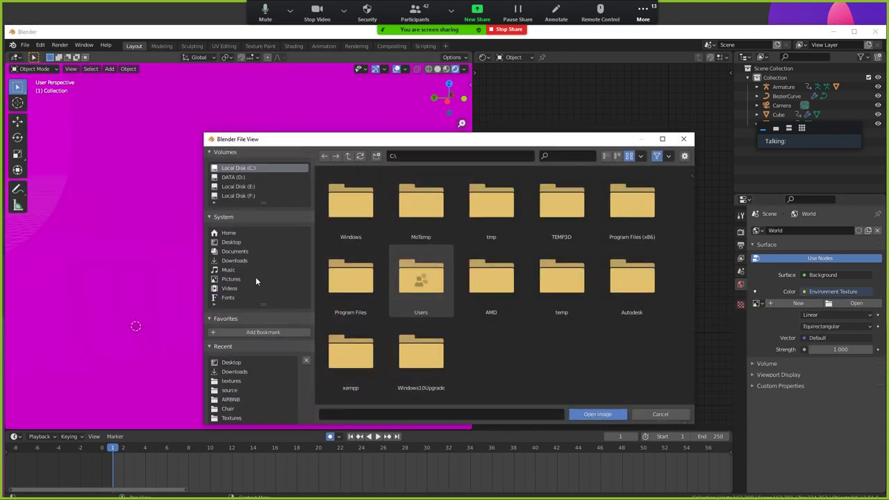
click(243, 196)
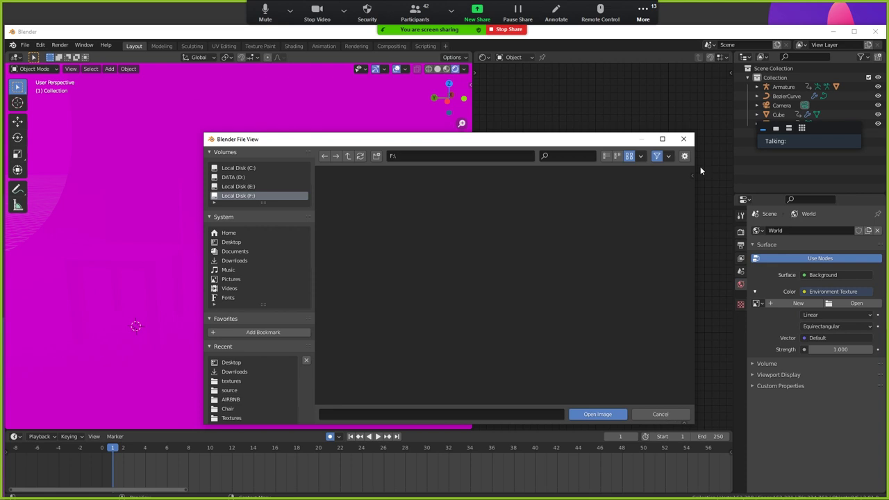
click(685, 155)
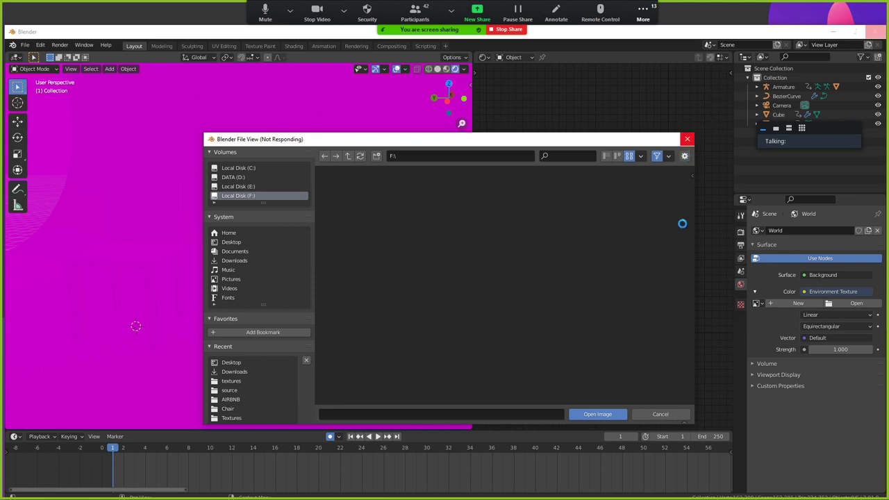
click(858, 304)
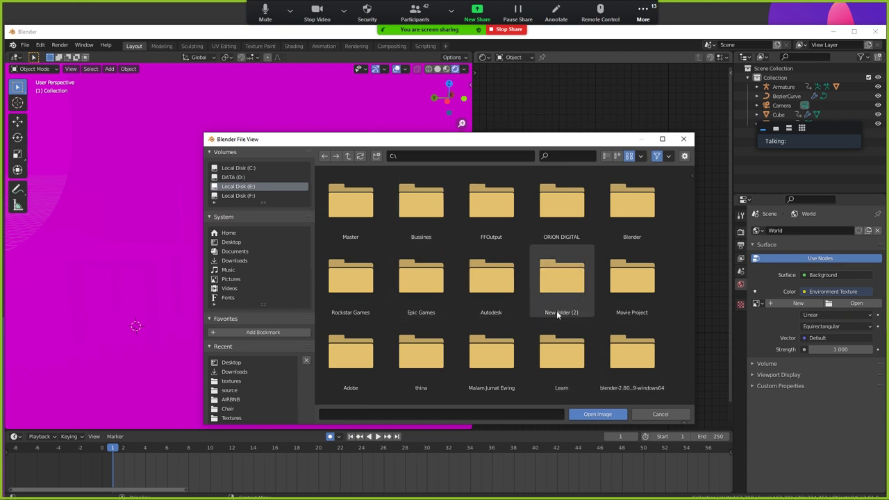
scroll(557, 311, down, 1)
click(249, 196)
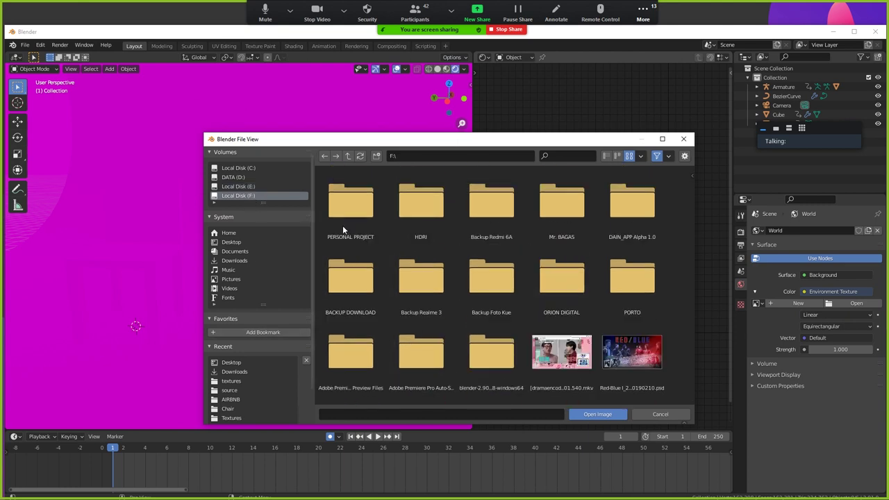
click(431, 213)
double_click(430, 212)
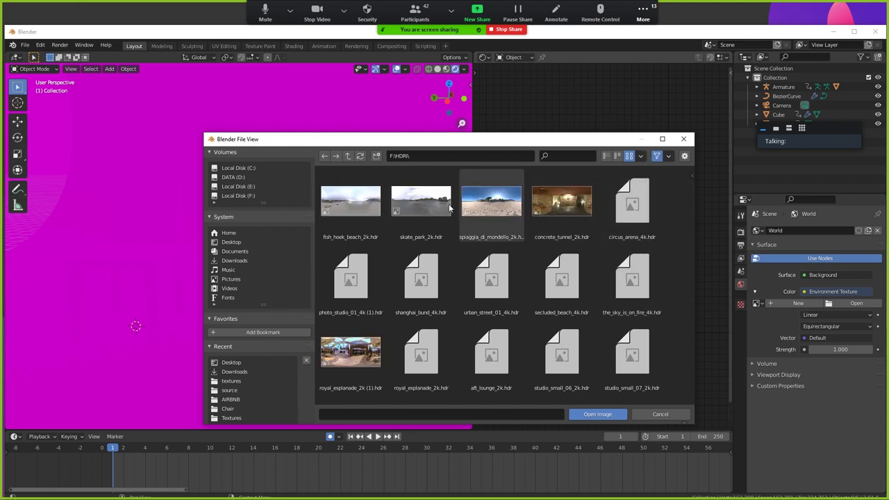
scroll(591, 317, down, 2)
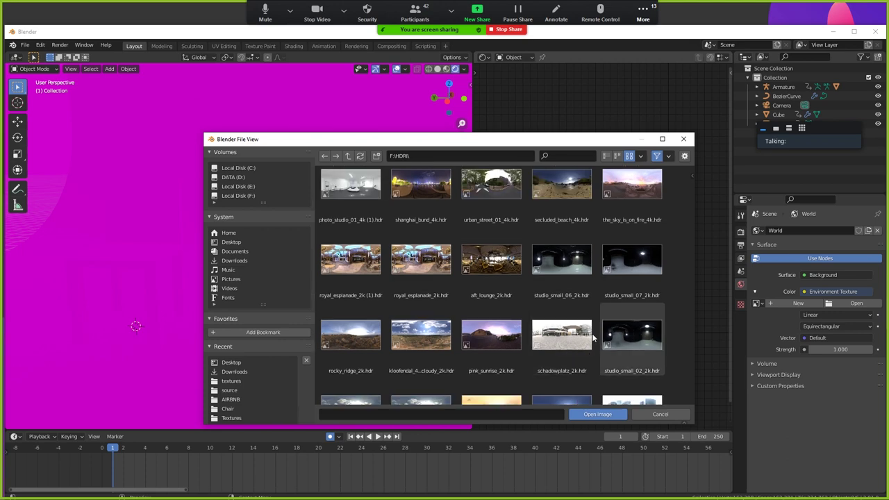
double_click(563, 354)
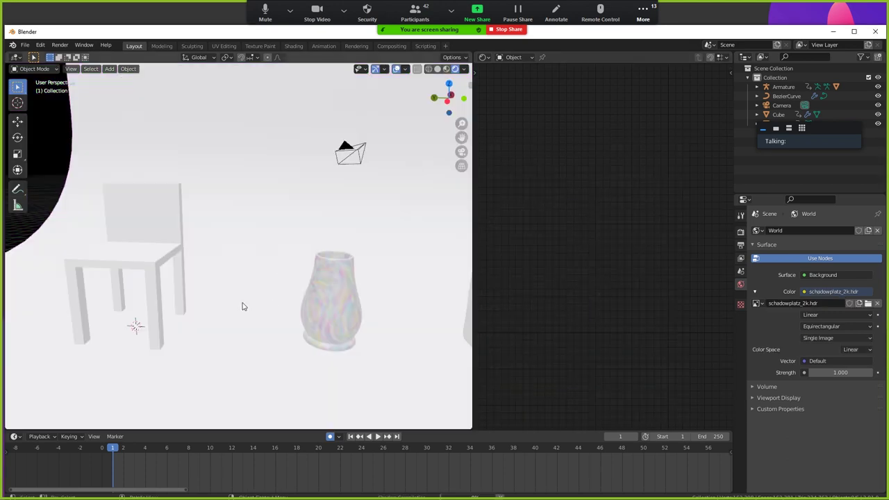
Enable Ambient Occlusion and Screen Space Reflections in the Eevee render settings
scroll(242, 305, down, 4)
mouse_move(243, 308)
middle_down()
mouse_move(340, 311)
mouse_move(199, 317)
mouse_move(238, 298)
mouse_move(106, 287)
mouse_move(114, 302)
mouse_move(317, 306)
middle_up()
scroll(339, 310, up, 5)
scroll(113, 302, down, 4)
scroll(392, 299, up, 5)
scroll(299, 300, down, 5)
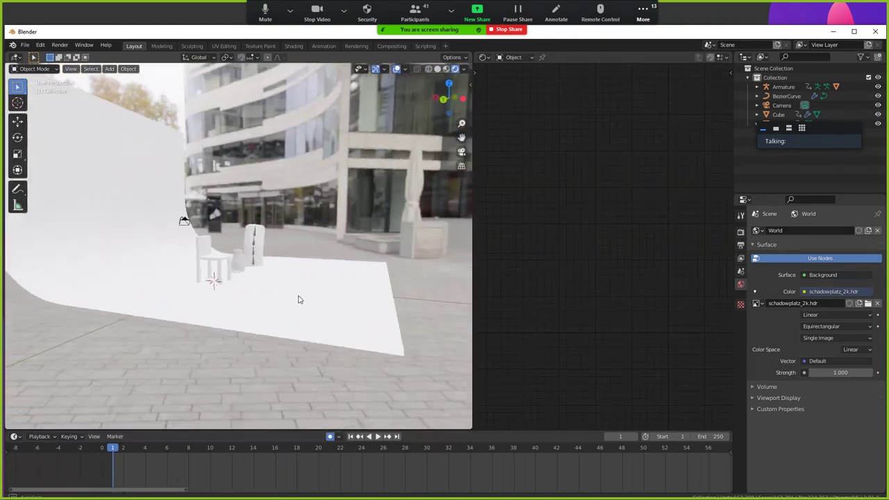
scroll(287, 307, down, 2)
mouse_move(281, 308)
middle_down()
mouse_move(278, 319)
mouse_move(397, 311)
mouse_move(195, 333)
mouse_move(284, 338)
mouse_move(277, 291)
mouse_move(252, 303)
middle_up()
scroll(266, 320, up, 3)
scroll(285, 337, up, 2)
scroll(277, 290, up, 2)
scroll(252, 304, up, 1)
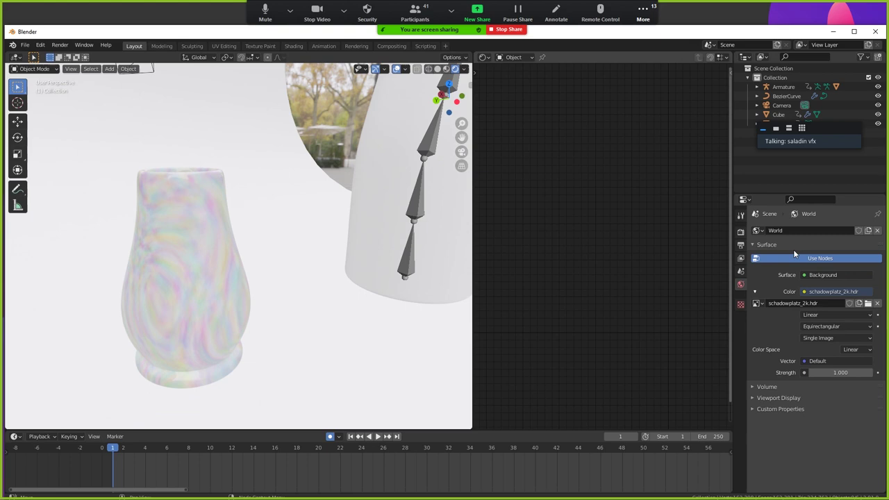
click(741, 232)
click(759, 293)
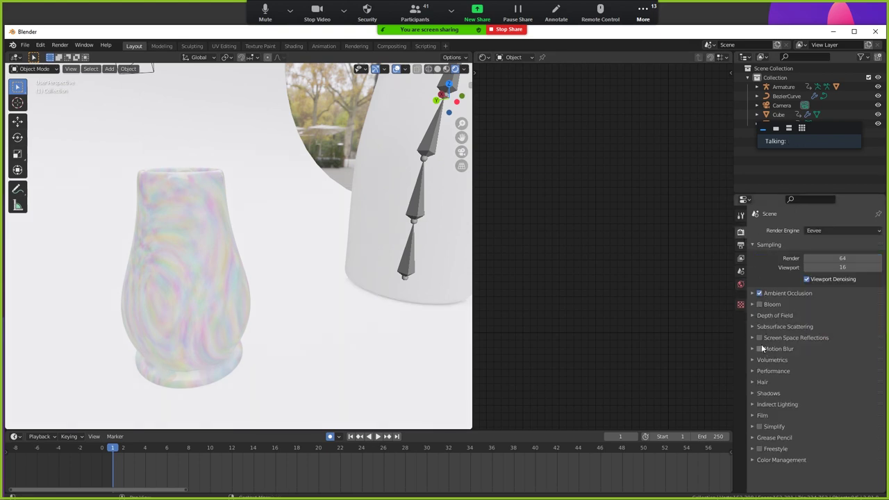
click(759, 337)
Inspect the vase up close, then select the backdrop Plane
mouse_move(450, 342)
middle_down()
mouse_move(220, 280)
mouse_move(232, 298)
middle_up()
scroll(216, 293, up, 1)
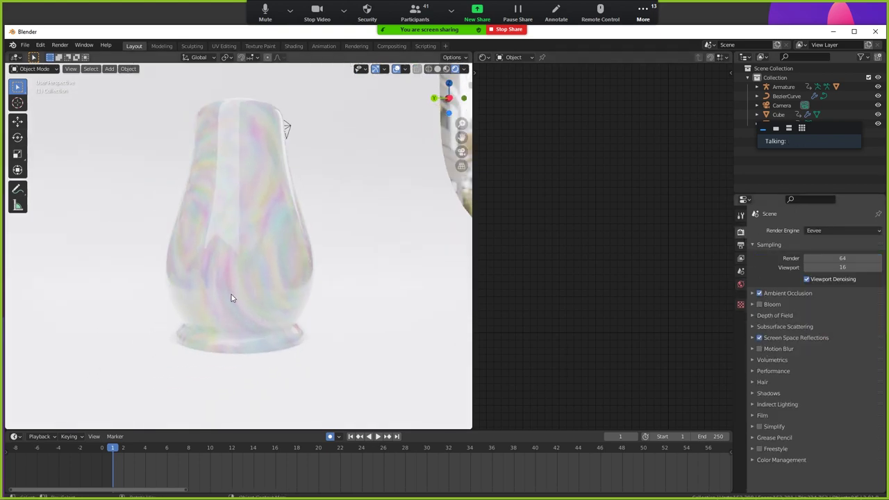
scroll(153, 301, up, 2)
mouse_move(153, 300)
middle_down()
mouse_move(155, 317)
mouse_move(127, 278)
mouse_move(155, 299)
mouse_move(147, 295)
mouse_move(261, 286)
mouse_move(275, 307)
mouse_move(308, 312)
mouse_move(242, 330)
middle_up()
scroll(158, 290, up, 1)
scroll(308, 312, down, 2)
scroll(329, 347, down, 3)
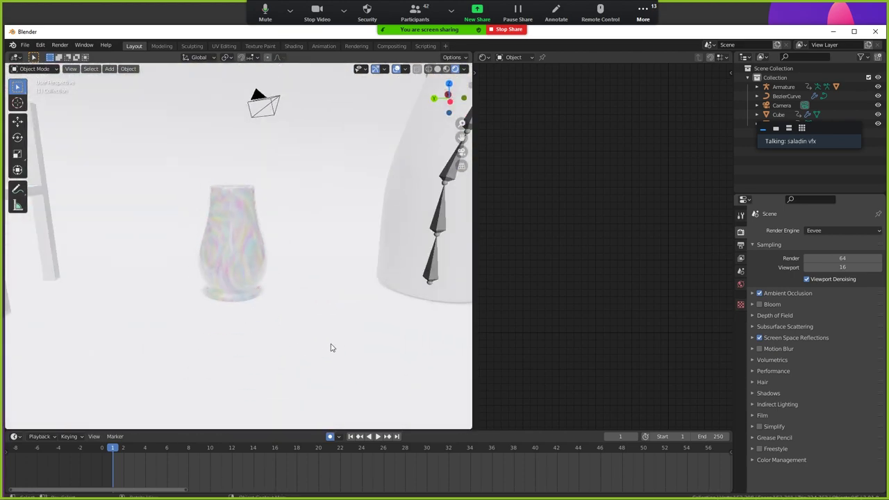
middle_drag(330, 347, 265, 337)
click(265, 337)
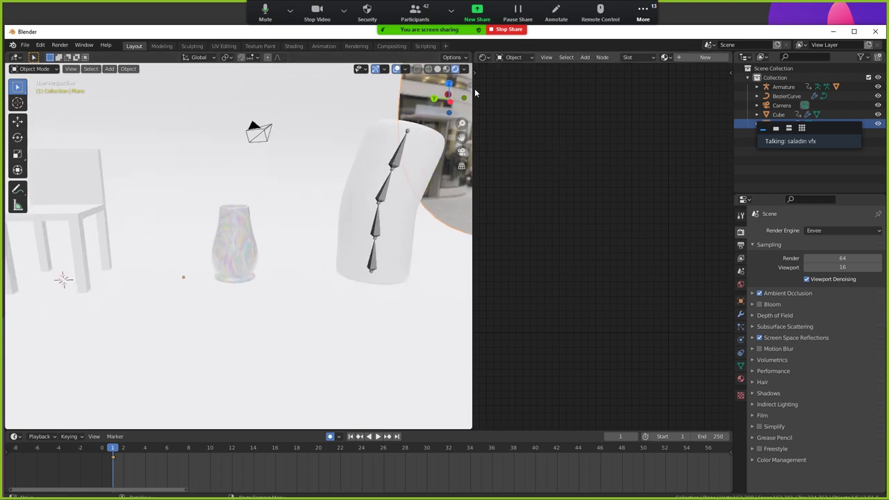
scroll(341, 268, down, 3)
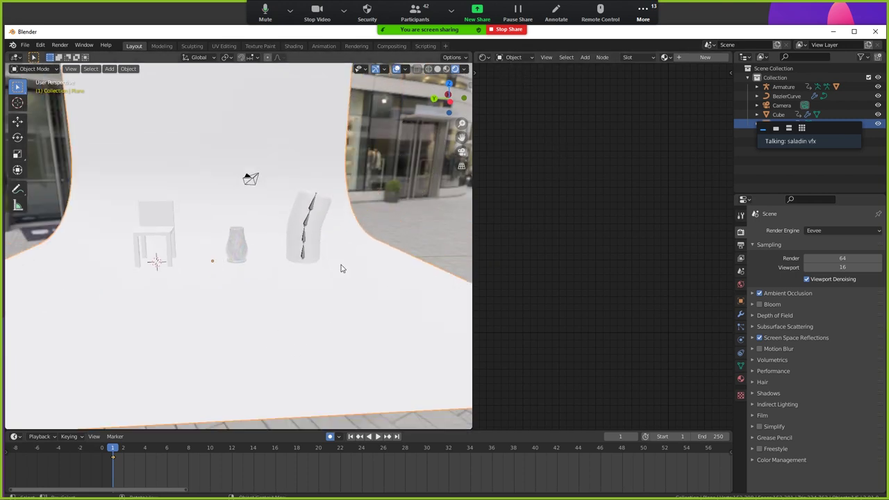
scroll(341, 268, up, 3)
Give the backdrop Plane a new material with a near-black base colour (0.040)
click(741, 378)
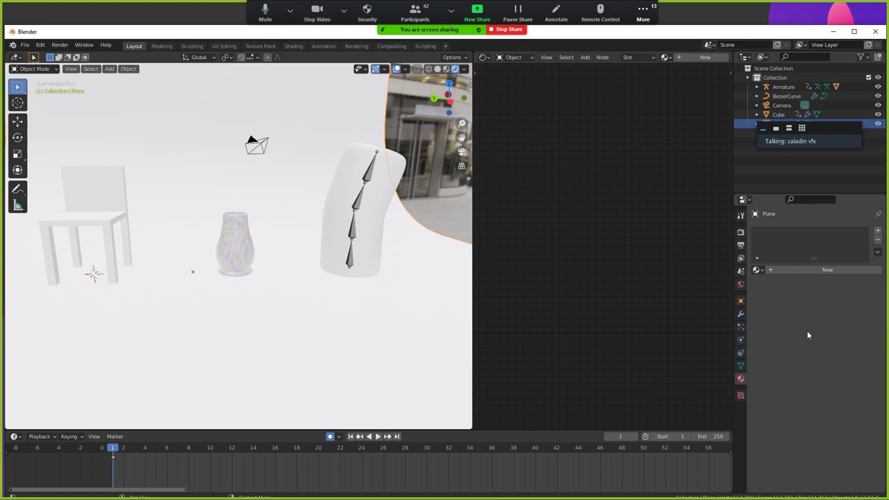
click(790, 270)
click(848, 366)
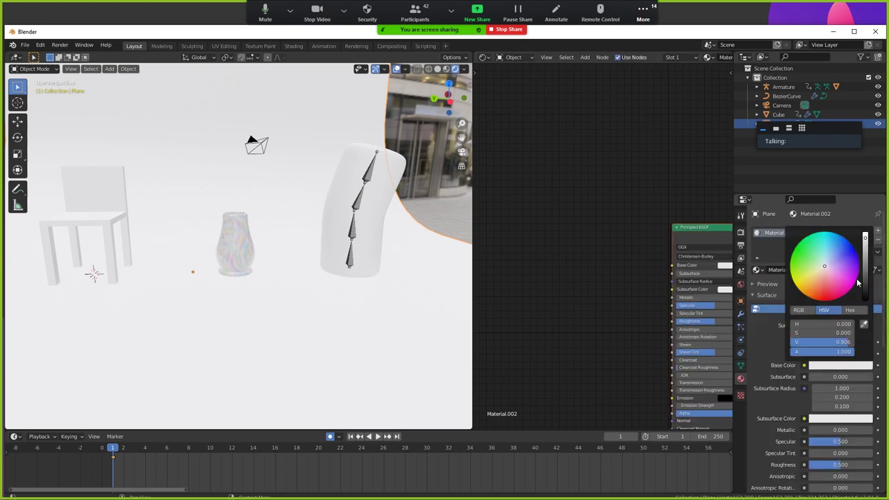
drag(865, 256, 866, 295)
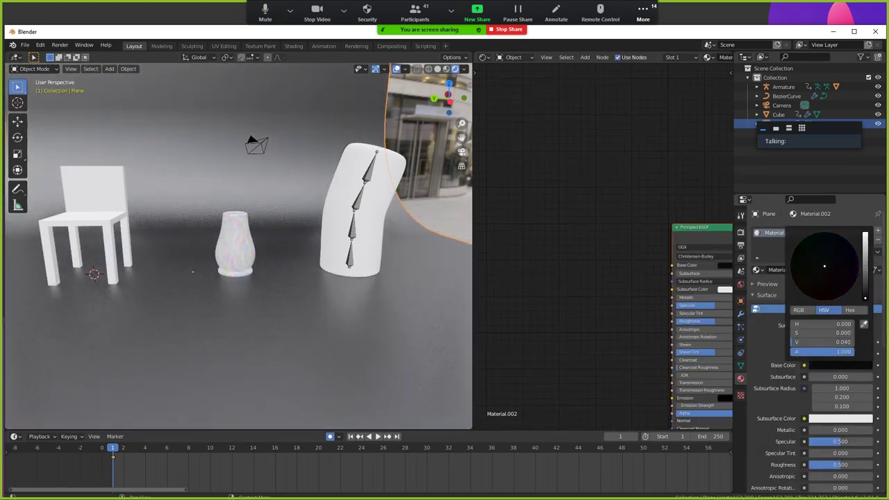
scroll(238, 315, down, 3)
mouse_move(237, 315)
middle_down()
mouse_move(194, 315)
mouse_move(439, 211)
middle_up()
scroll(369, 229, up, 3)
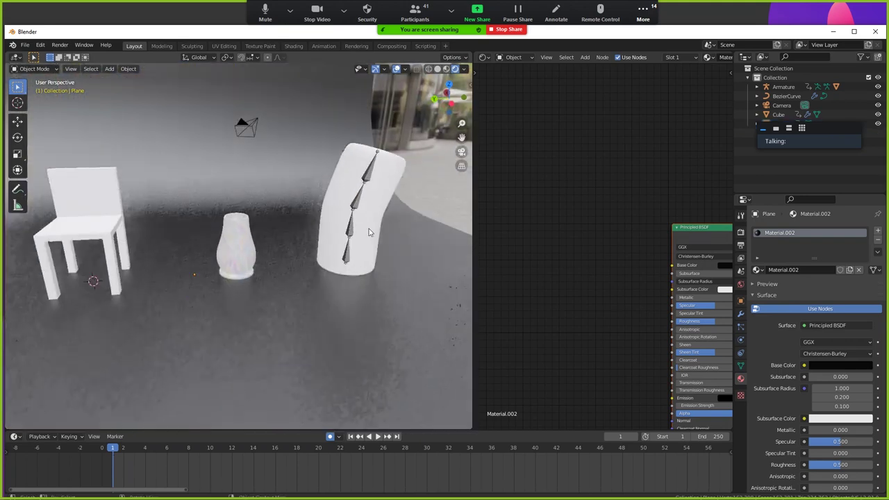
scroll(369, 232, up, 2)
scroll(187, 292, up, 3)
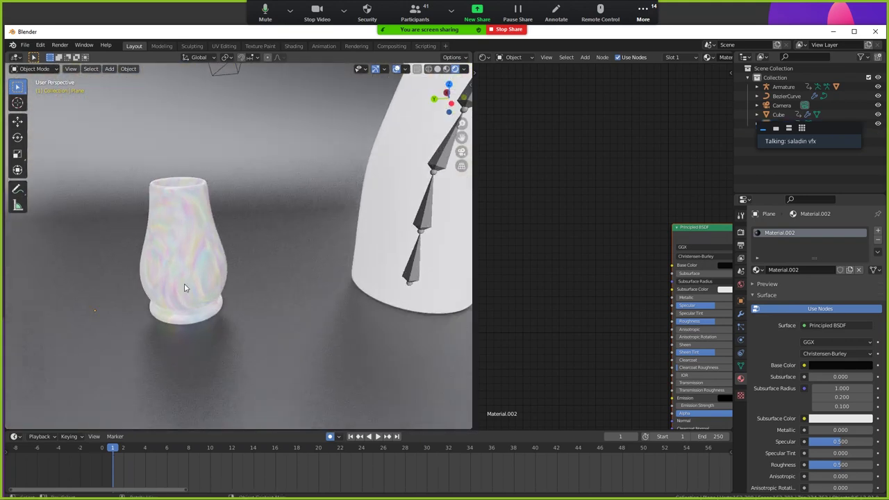
Select the vase, adjust its Noise Texture roughness, and zoom out to the whole scene
click(185, 291)
click(841, 419)
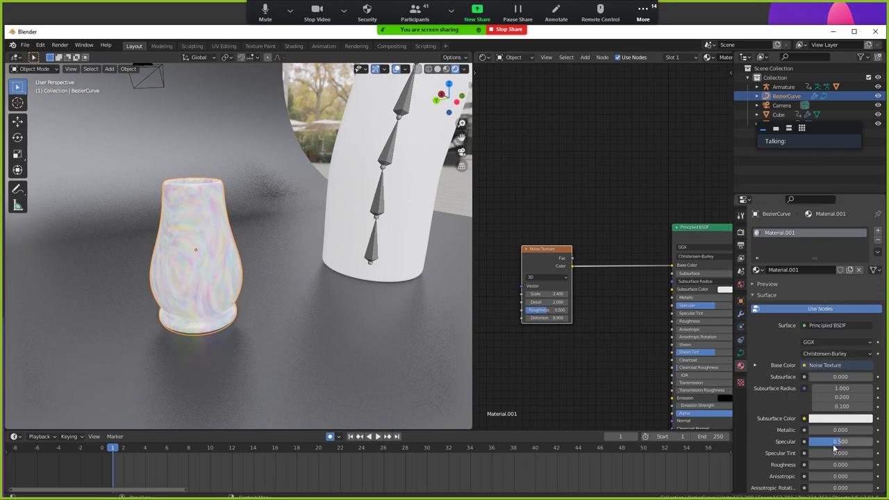
drag(839, 465, 861, 465)
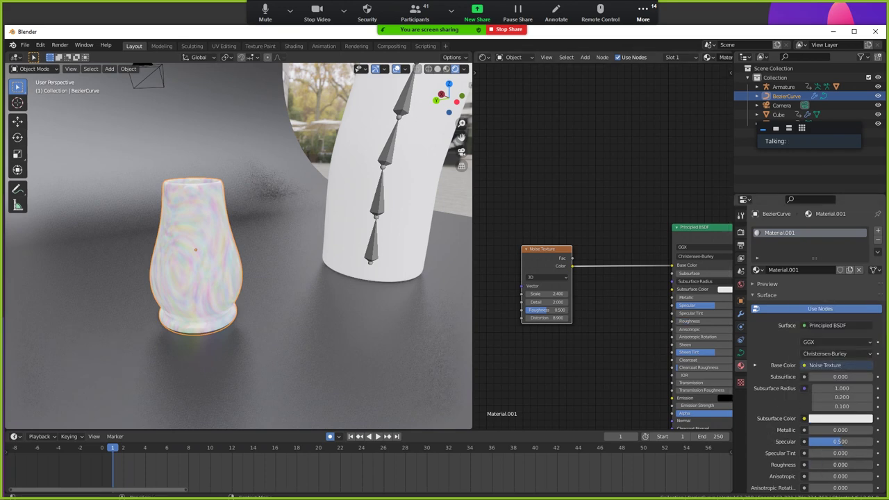
scroll(218, 319, down, 2)
scroll(256, 196, up, 2)
scroll(256, 196, down, 5)
middle_drag(256, 196, 343, 302)
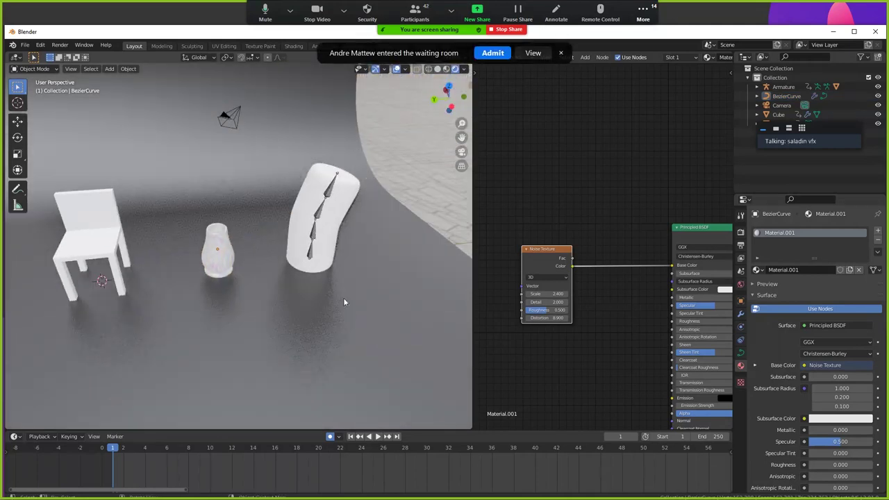
Lower the world background strength to 0.100
click(740, 285)
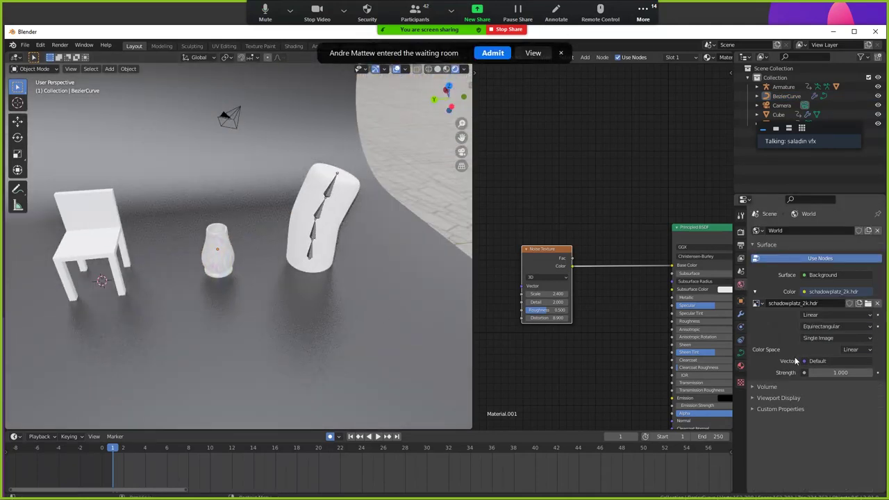
drag(841, 372, 809, 372)
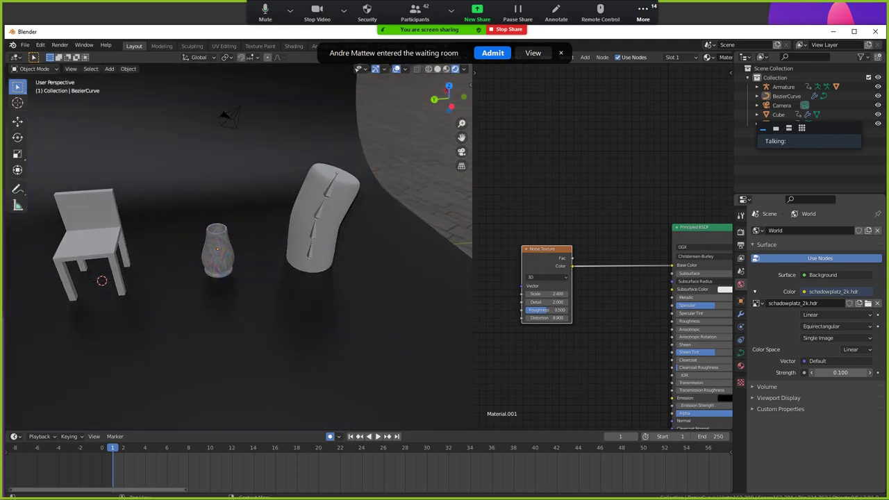
scroll(177, 251, down, 3)
scroll(176, 249, down, 3)
middle_drag(231, 281, 277, 274)
scroll(276, 274, up, 3)
Add an Area light and raise it vertically above the chair
key(shift+a)
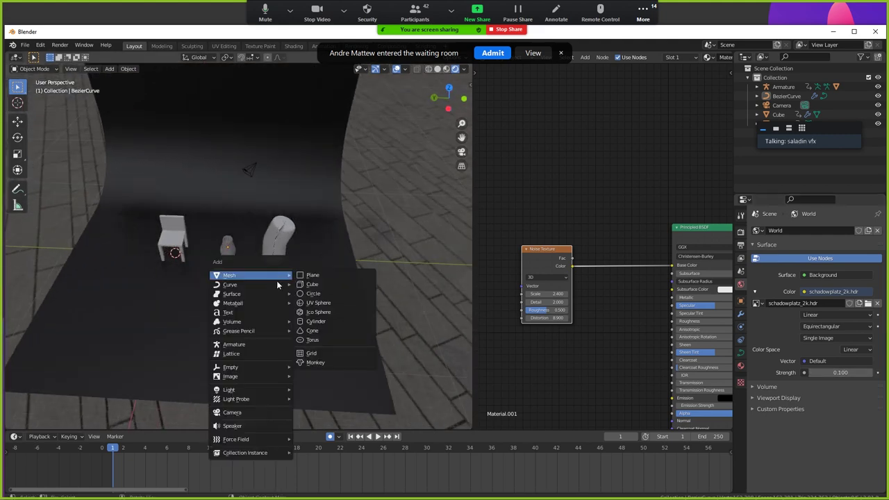
mouse_move(229, 389)
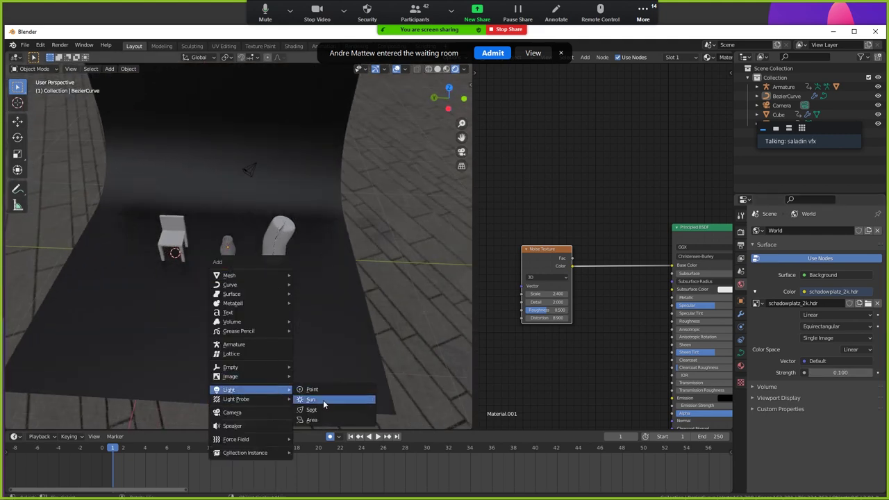
click(322, 420)
scroll(316, 387, down, 3)
mouse_move(222, 271)
middle_down()
mouse_move(285, 247)
mouse_move(250, 274)
middle_up()
key(g)
key(z)
click(283, 202)
scroll(263, 257, up, 3)
Enlarge the area light and set its power to 500 W
click(741, 341)
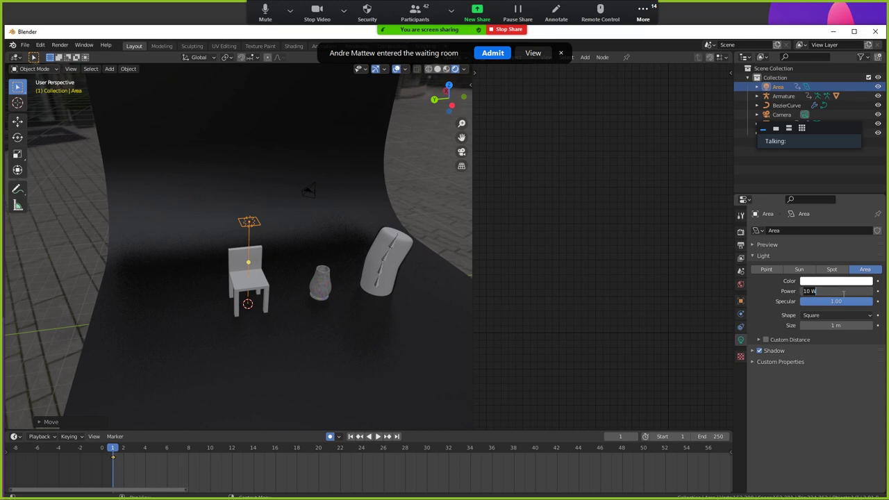
text(00)
key(Return)
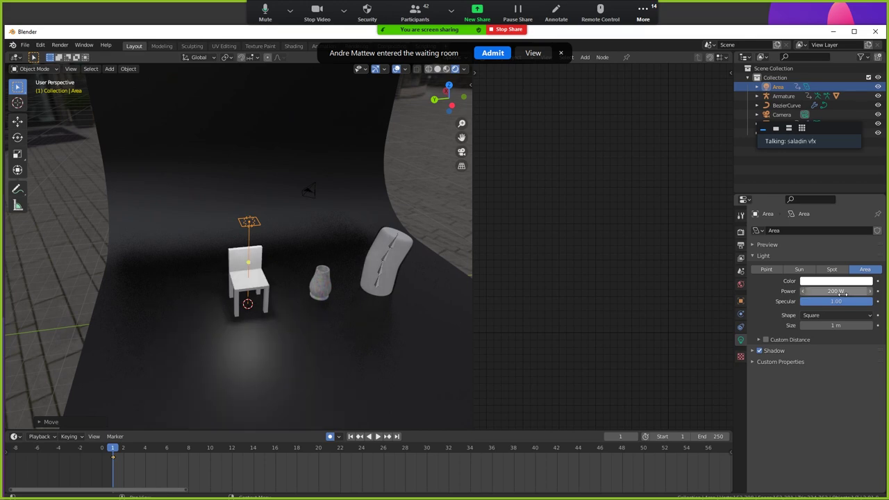
scroll(415, 167, up, 2)
key(s)
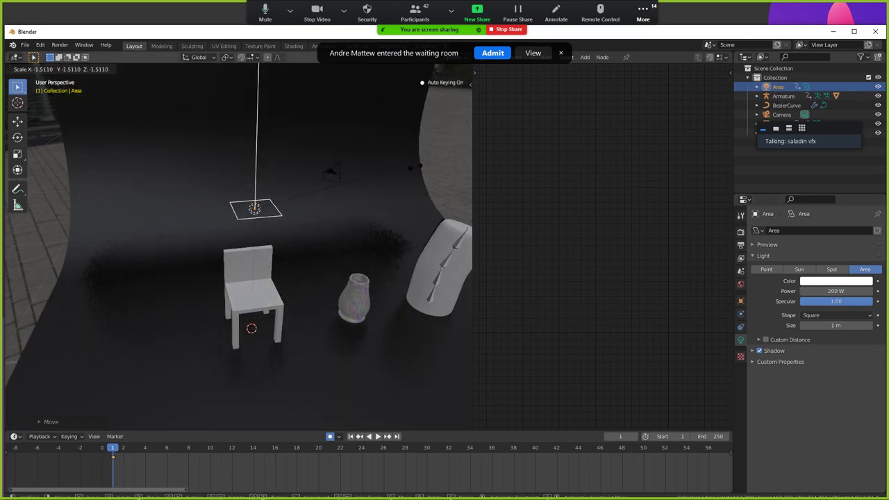
key(Return)
scroll(332, 241, down, 3)
key(s)
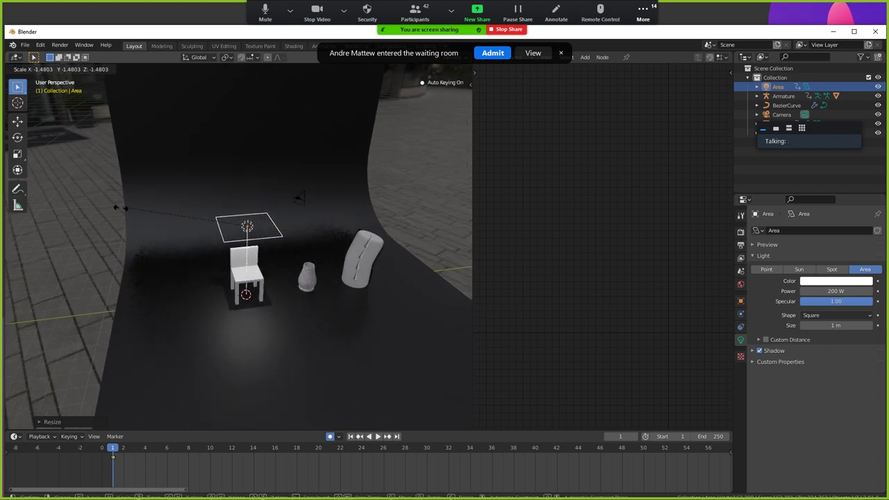
key(Return)
scroll(164, 257, up, 2)
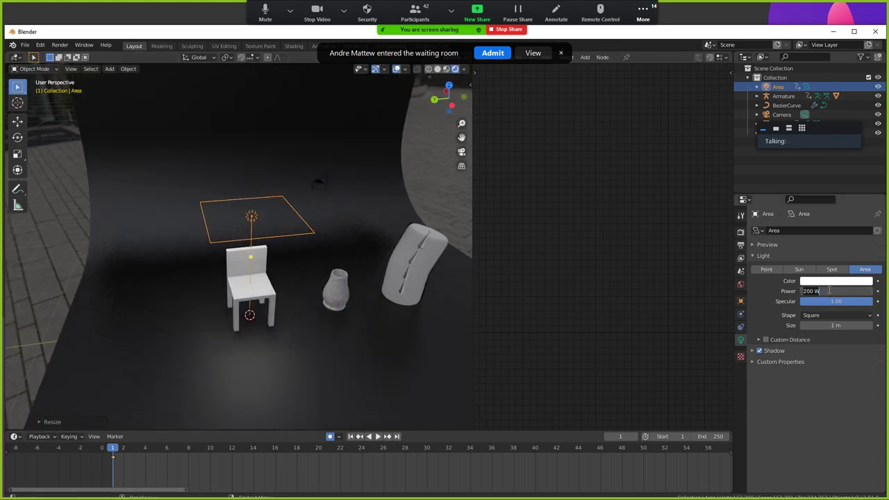
text(500)
key(Return)
middle_drag(362, 243, 267, 247)
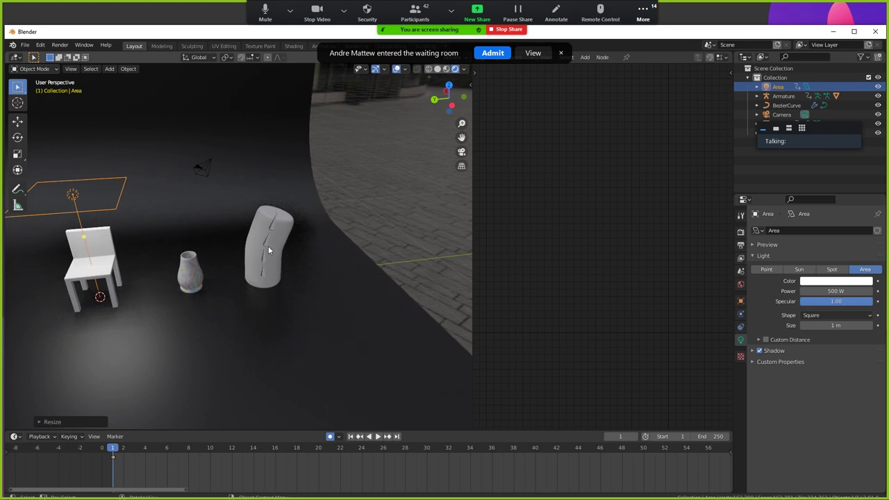
Move the area light to the left of the objects and tilt it toward them
key(KP_7)
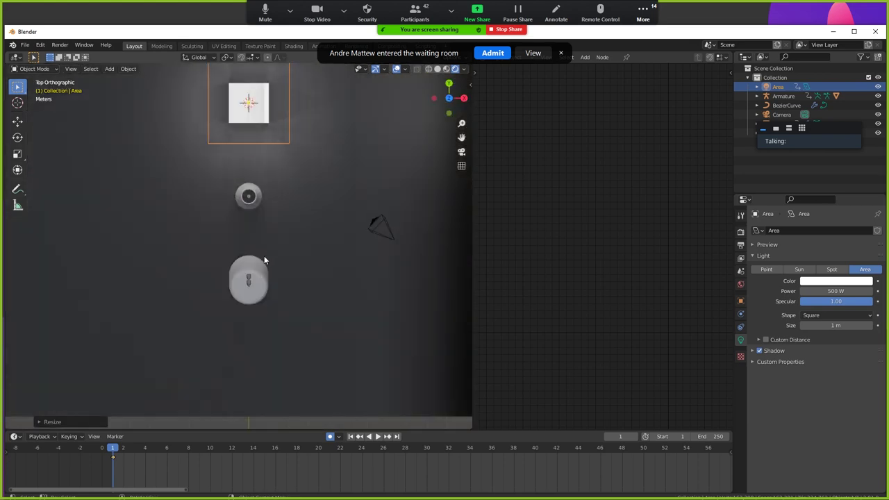
key(g)
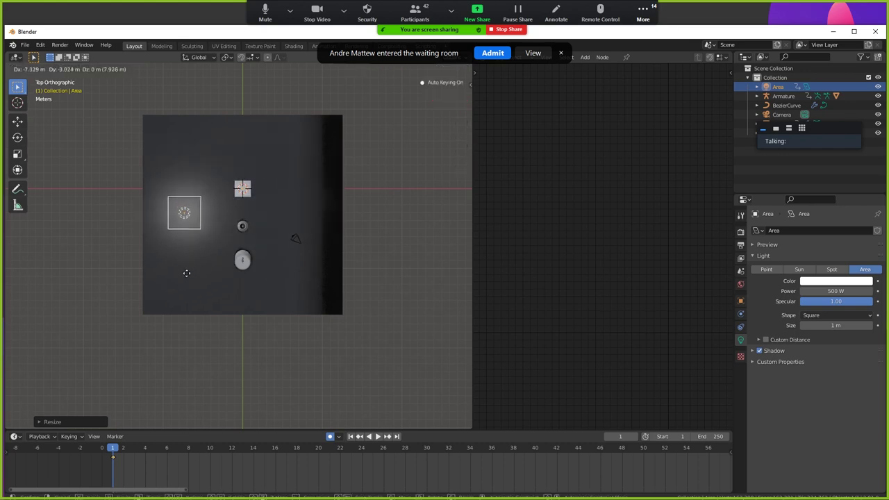
click(179, 287)
scroll(193, 280, up, 4)
key(KP_1)
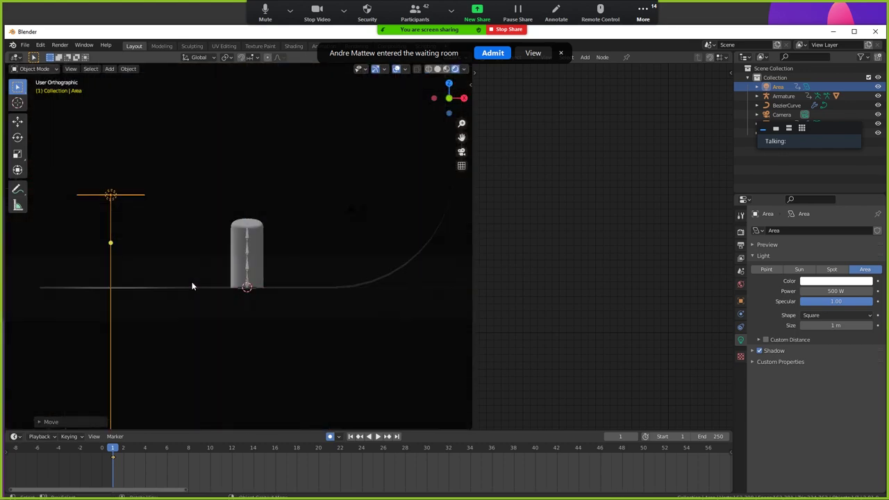
key(KP_3)
middle_drag(145, 243, 338, 261)
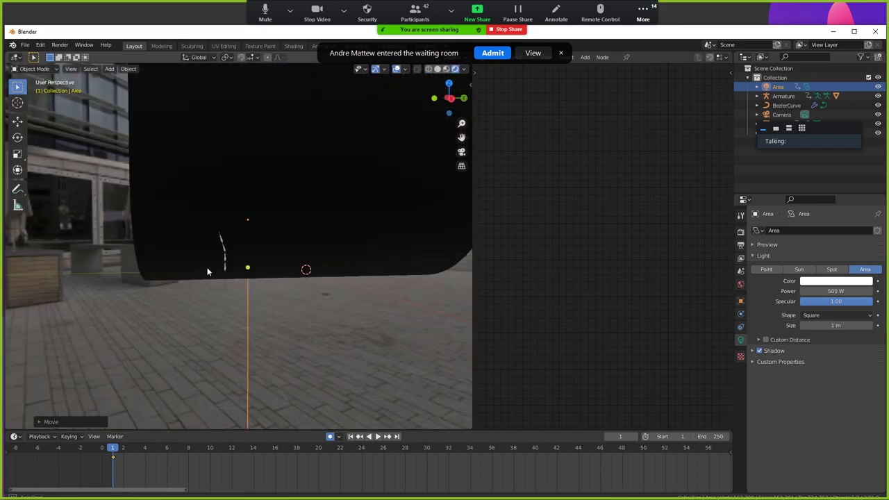
key(r)
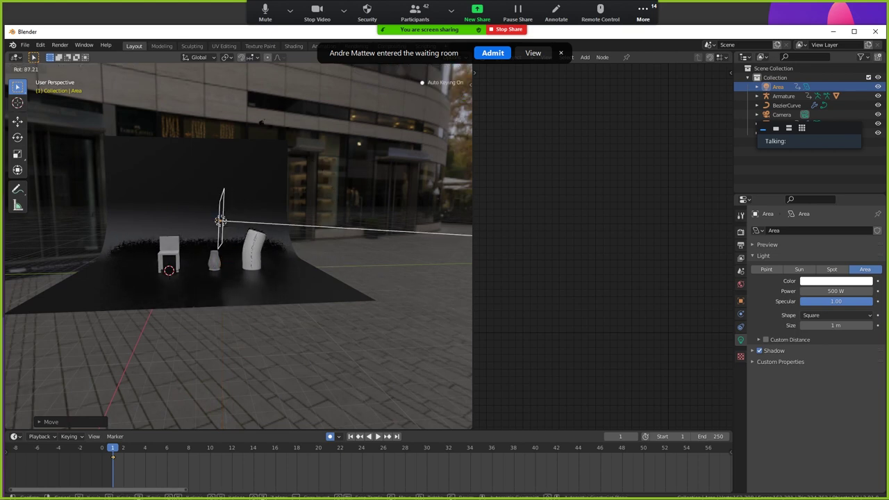
click(282, 190)
middle_drag(283, 191, 267, 244)
Place the area light just behind the chair, then duplicate it
key(KP_7)
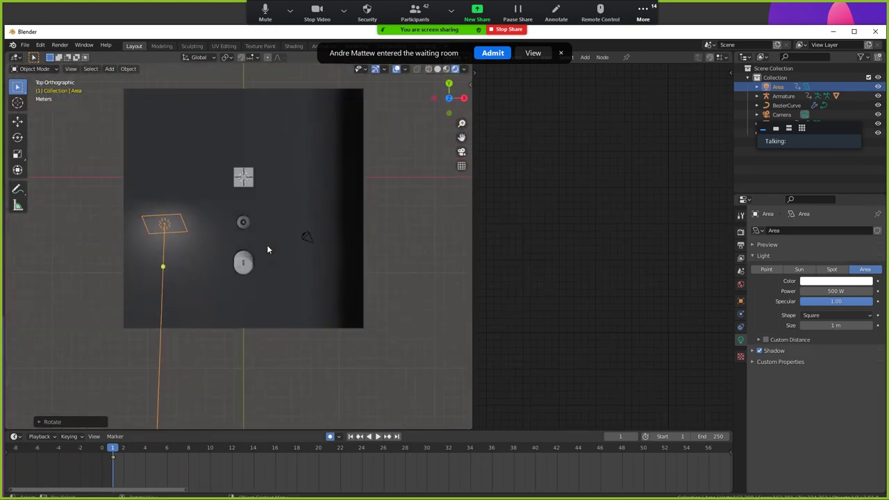
key(g)
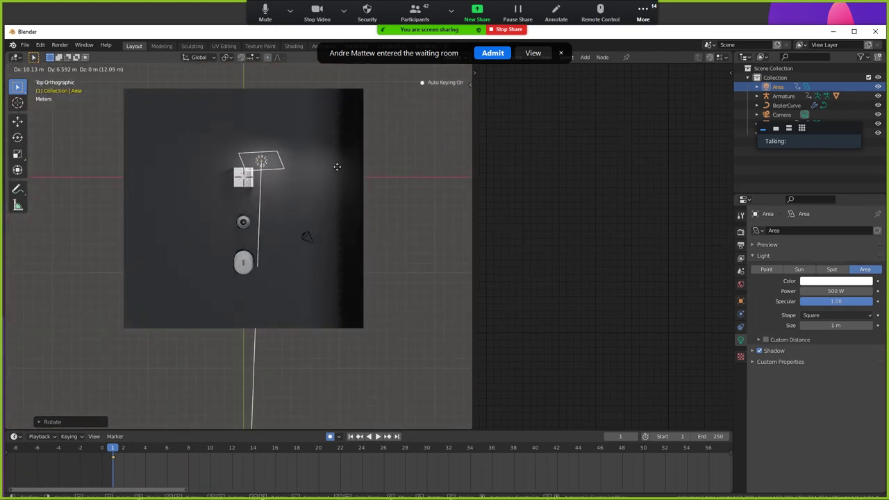
click(337, 164)
mouse_move(285, 187)
middle_down()
mouse_move(387, 132)
mouse_move(214, 260)
mouse_move(218, 248)
middle_up()
scroll(206, 269, up, 4)
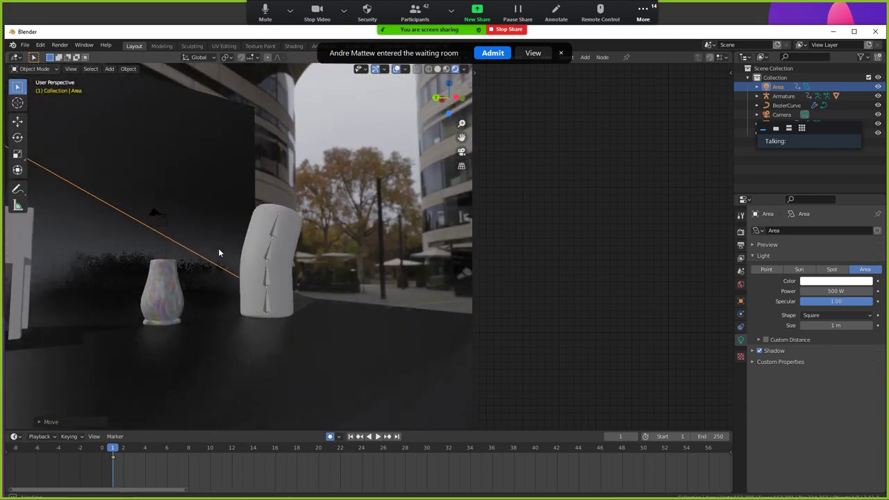
scroll(267, 256, down, 2)
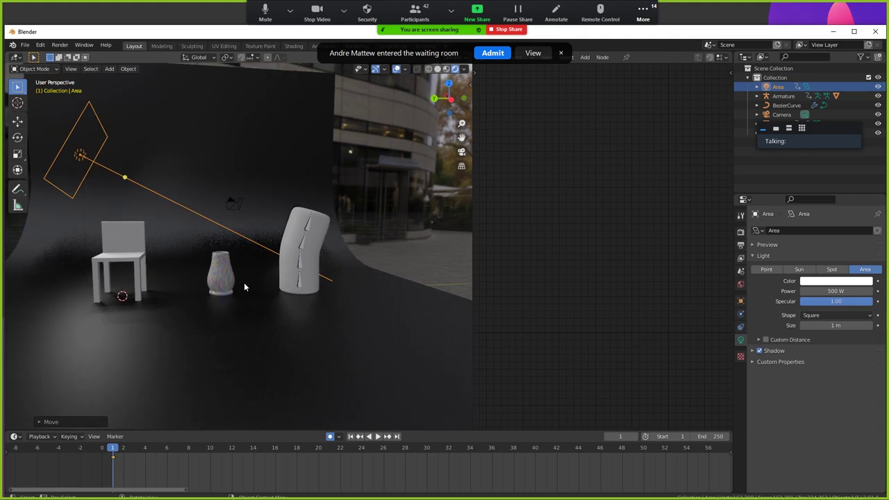
key(KP_7)
scroll(244, 282, down, 6)
scroll(225, 297, up, 3)
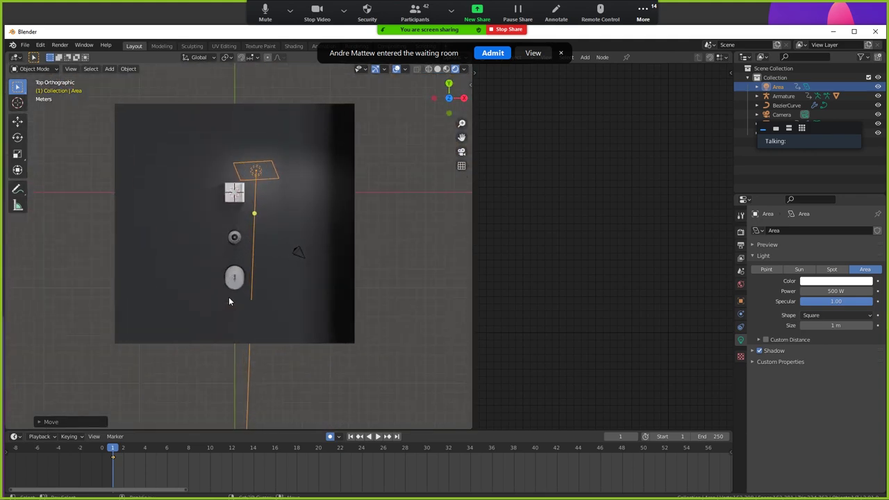
key(shift+d)
click(215, 410)
key(r)
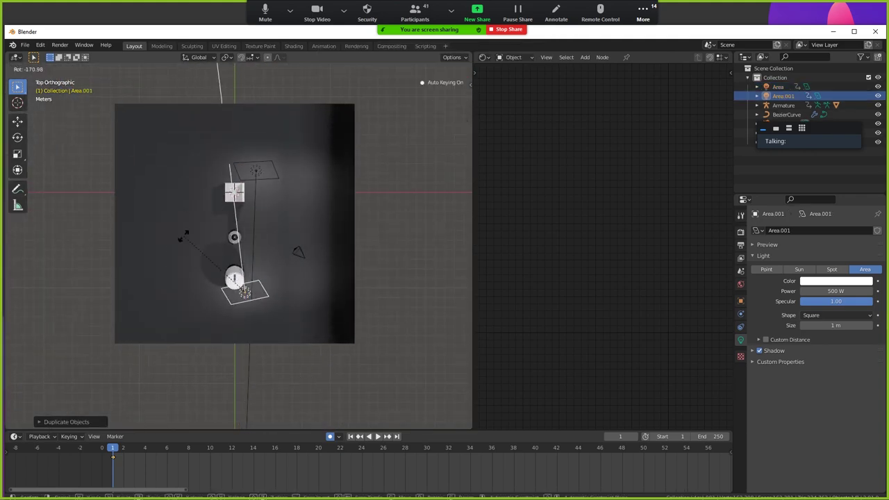
click(226, 219)
key(g)
click(245, 296)
key(r)
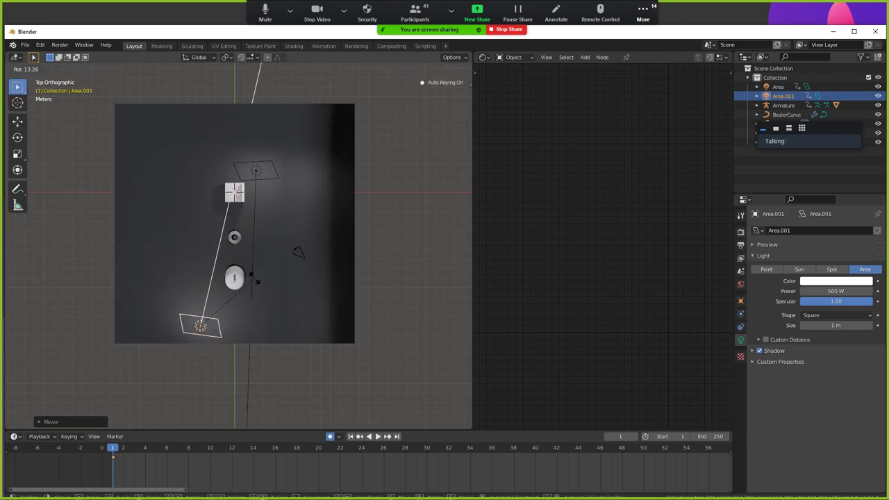
click(248, 176)
click(254, 172)
key(g)
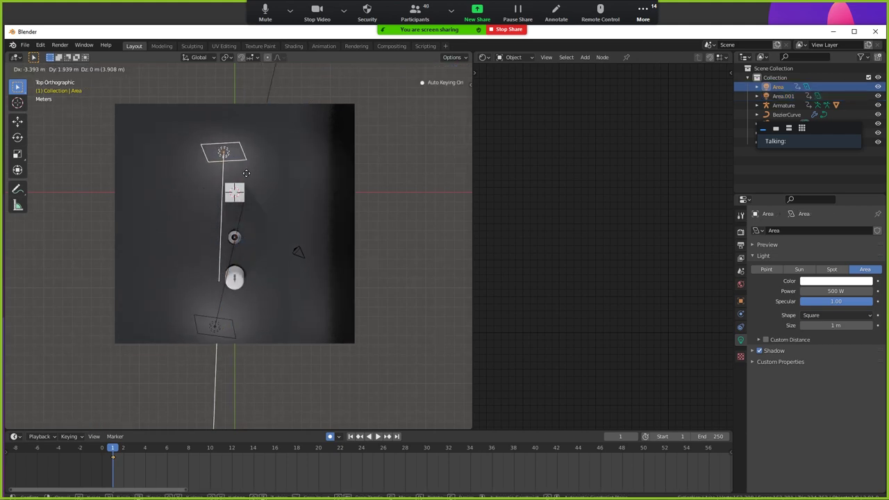
key(x)
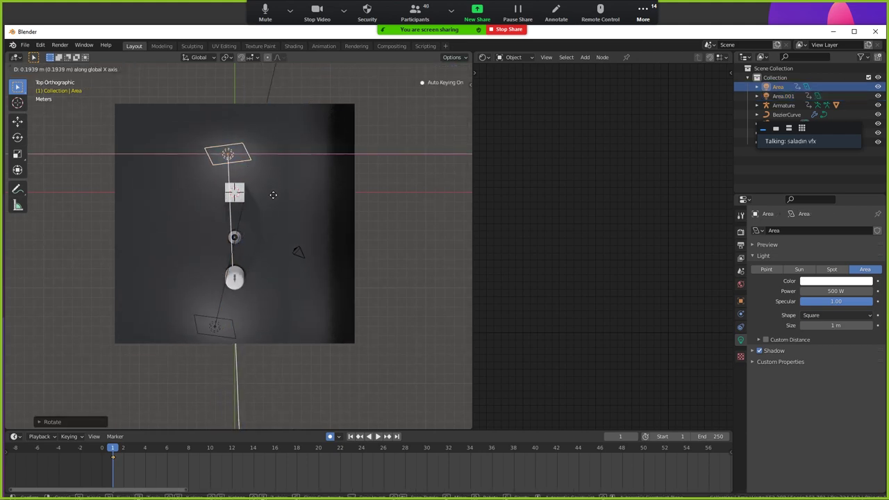
click(265, 197)
mouse_move(221, 246)
middle_down()
mouse_move(288, 234)
mouse_move(337, 174)
middle_up()
scroll(232, 290, up, 3)
middle_drag(234, 295, 311, 250)
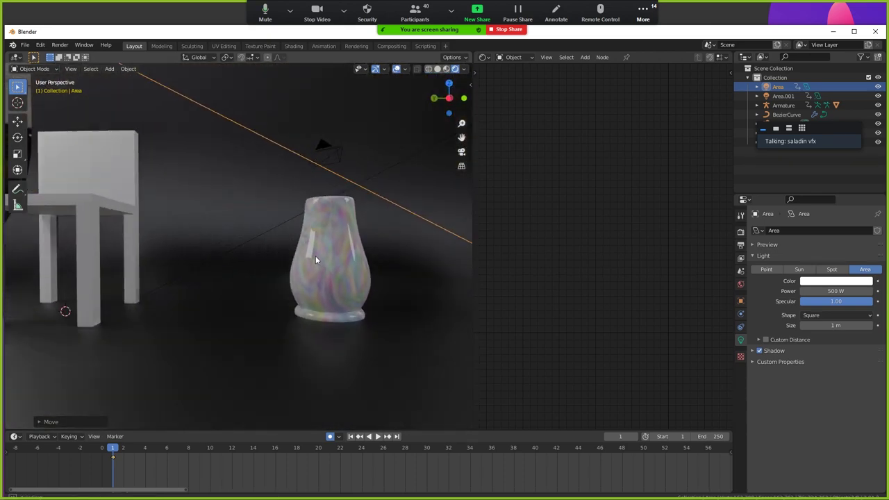
mouse_move(337, 279)
middle_down()
mouse_move(291, 301)
mouse_move(281, 328)
mouse_move(310, 328)
middle_up()
scroll(291, 301, down, 3)
scroll(282, 322, up, 2)
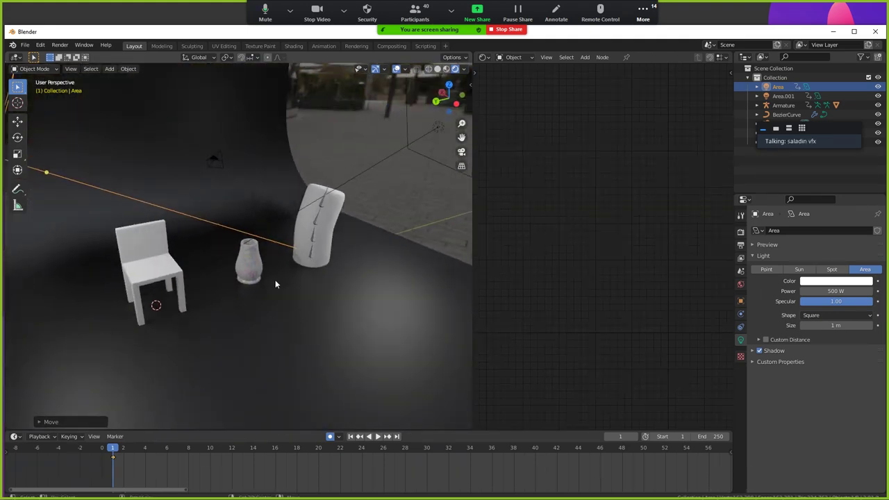
Add a new Area light and move it up over the vase
key(shift+a)
mouse_move(228, 279)
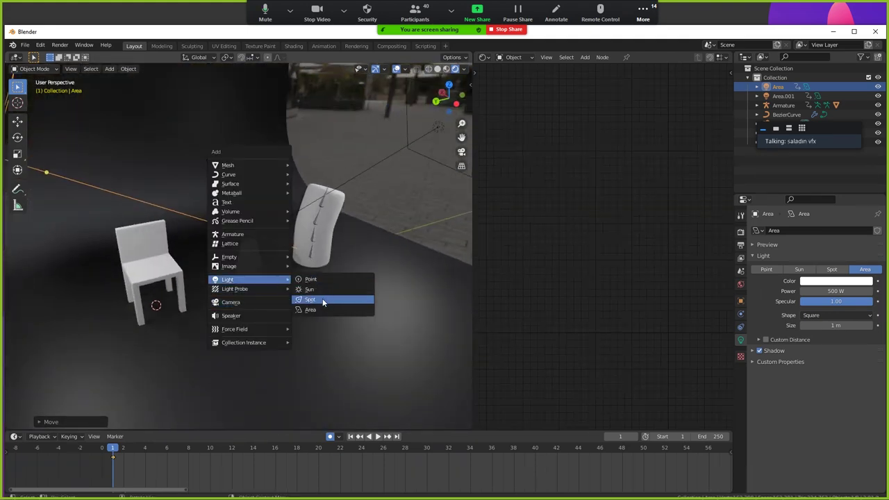
click(321, 310)
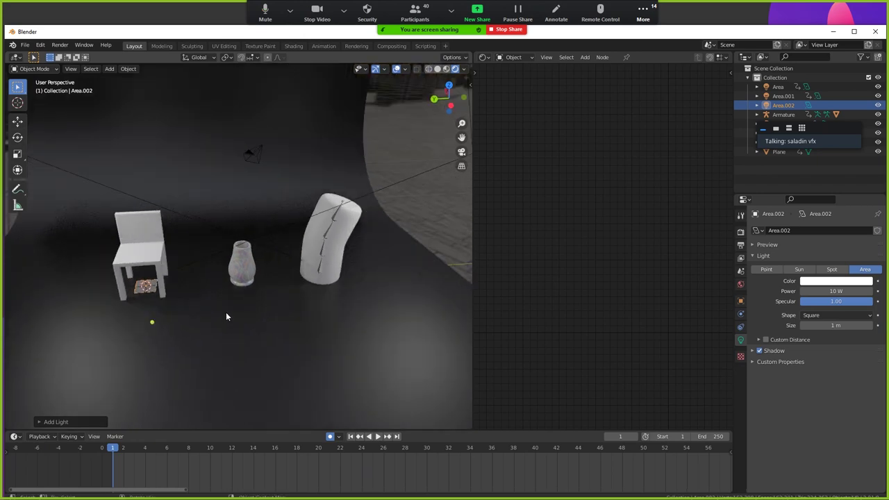
key(KP_7)
key(g)
click(209, 243)
mouse_move(209, 243)
middle_down()
mouse_move(246, 319)
mouse_move(285, 258)
middle_up()
key(g)
click(285, 191)
Scale the area light wider and raise it further along Z
middle_drag(285, 190, 381, 182)
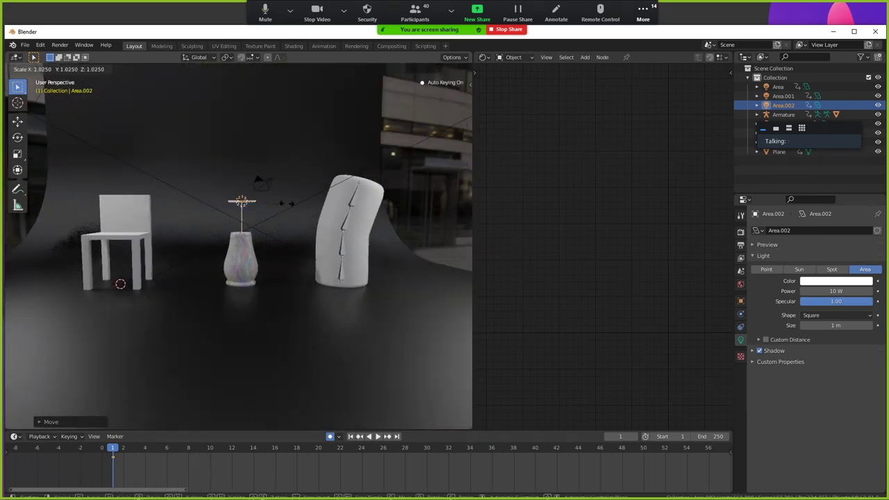
key(s)
click(381, 182)
key(g)
key(z)
click(377, 143)
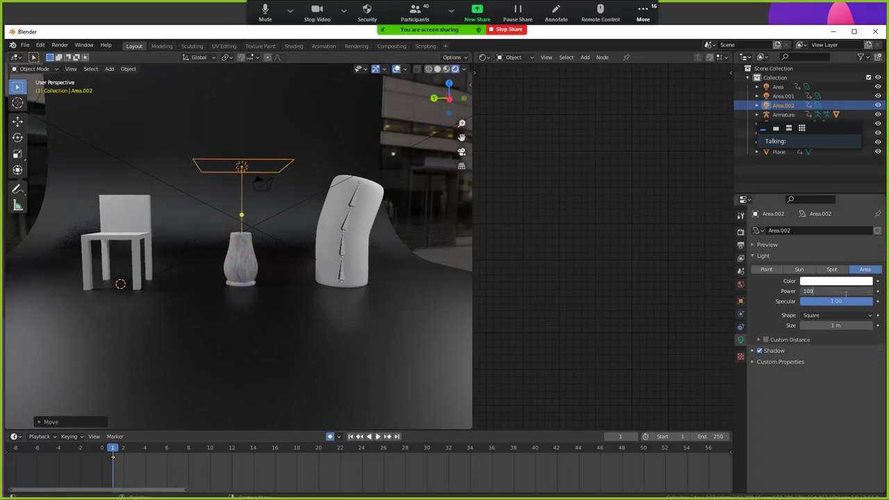
Set the new area light's power to 600 W
key(Return)
scroll(238, 251, up, 3)
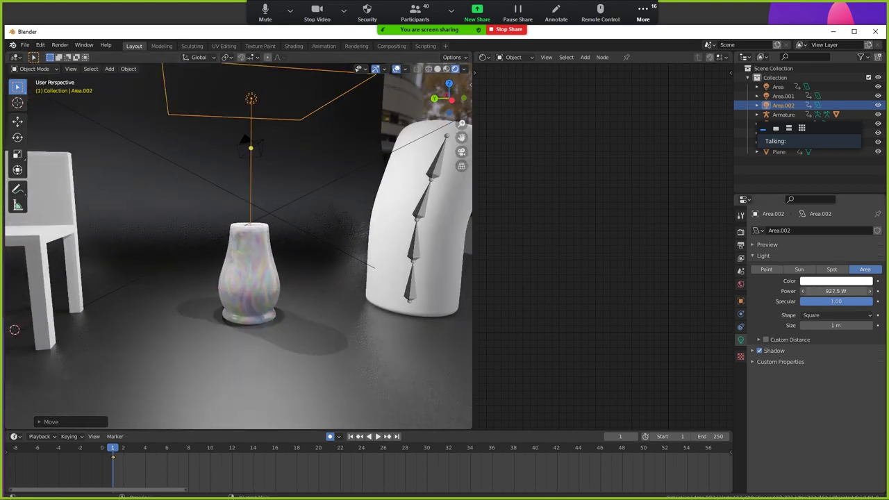
drag(834, 292, 813, 291)
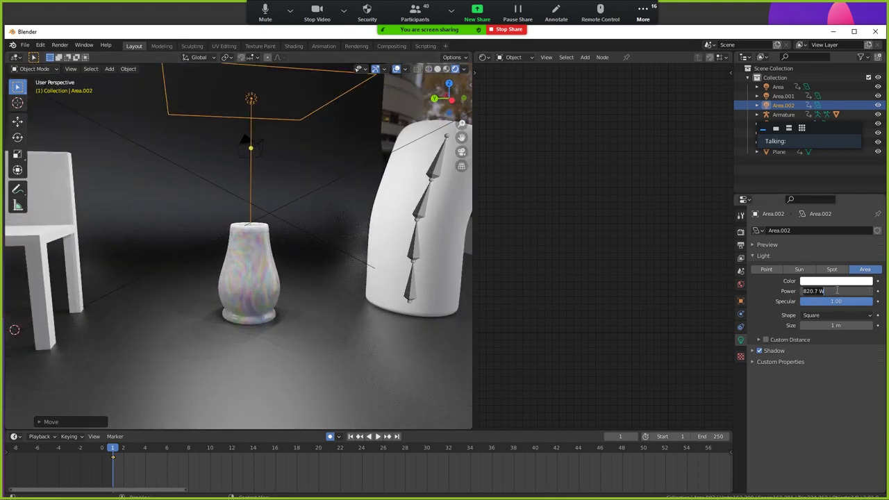
text(00)
key(Return)
scroll(274, 284, down, 5)
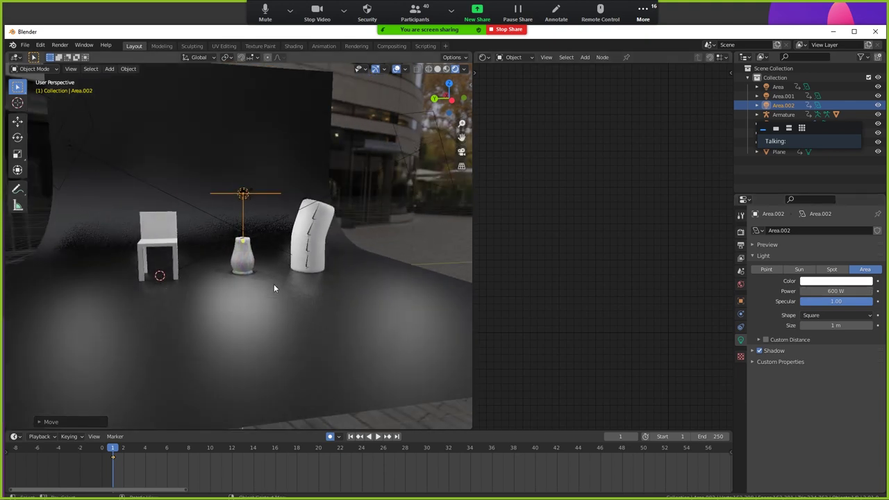
scroll(259, 229, up, 3)
Raise the overhead light vertically and tint it light blue
key(g)
key(z)
mouse_move(230, 291)
middle_down()
mouse_move(230, 282)
mouse_move(417, 321)
middle_up()
scroll(230, 284, up, 4)
click(836, 281)
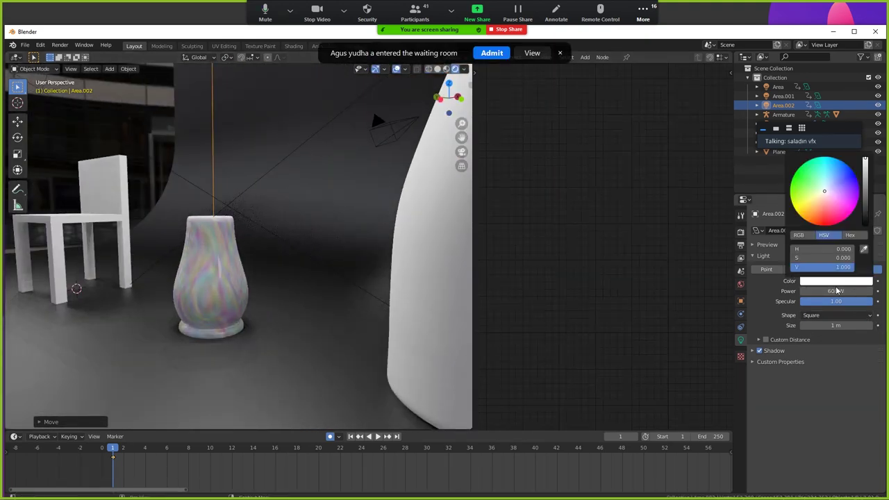
drag(841, 200, 829, 177)
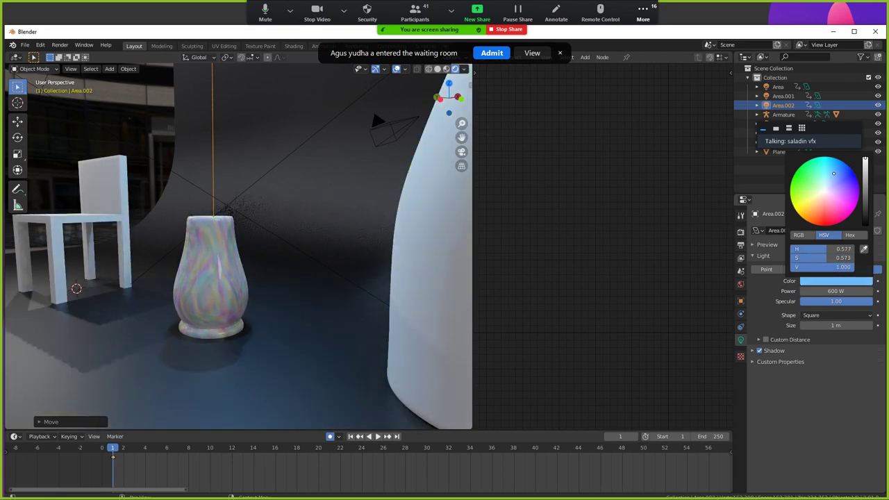
Select Area.001 and tint it orange-red, then look around the chair and vase
scroll(284, 321, down, 5)
middle_drag(284, 321, 342, 334)
click(388, 177)
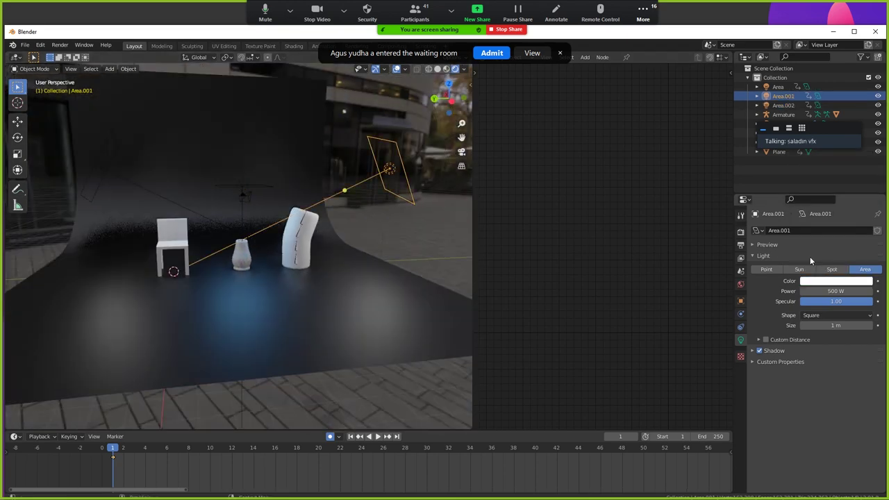
click(836, 281)
drag(830, 207, 811, 222)
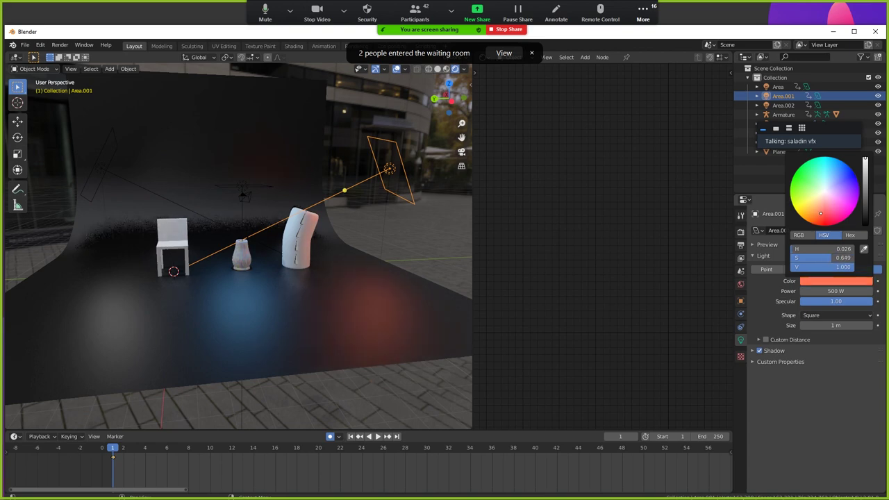
scroll(255, 239, up, 5)
scroll(282, 237, up, 5)
scroll(291, 240, down, 5)
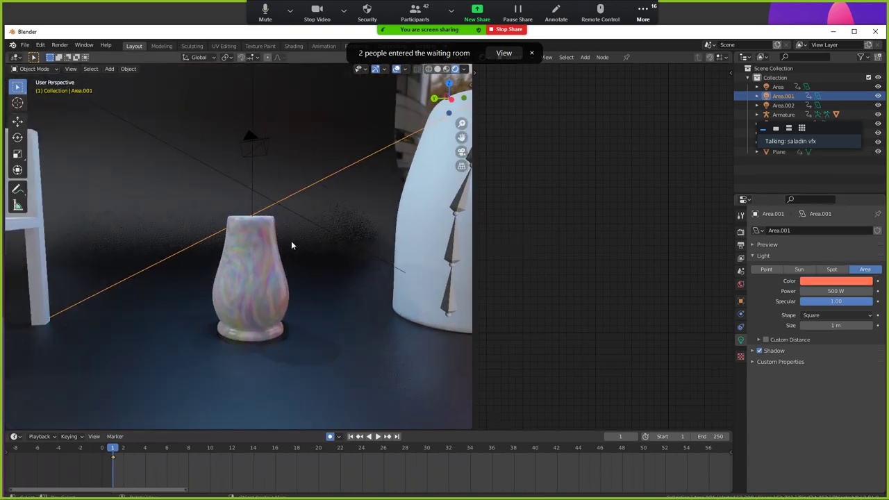
scroll(295, 252, up, 2)
middle_drag(295, 252, 281, 253)
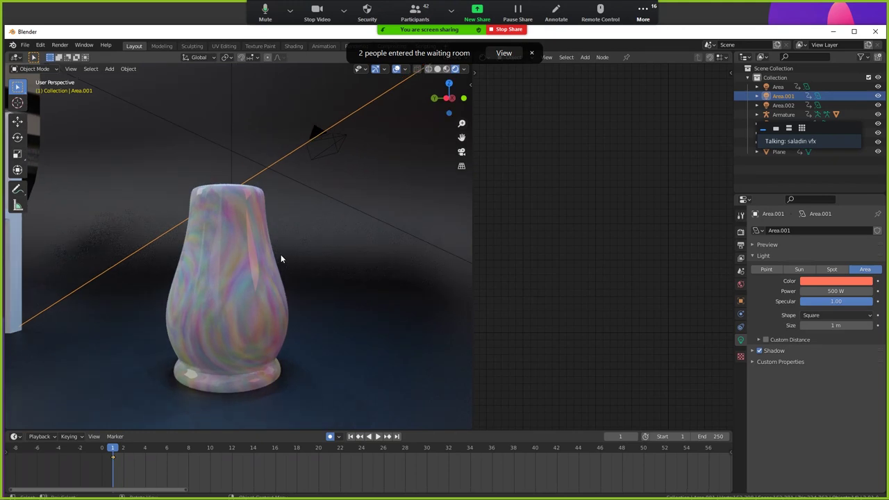
scroll(281, 254, down, 5)
middle_drag(291, 267, 285, 243)
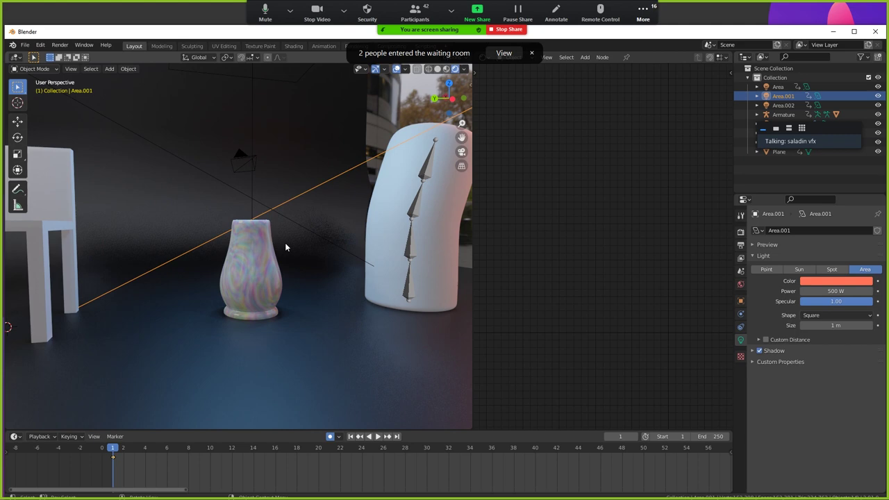
Toggle Auto Keying, then switch to the PowerPoint Lighting slide
click(332, 436)
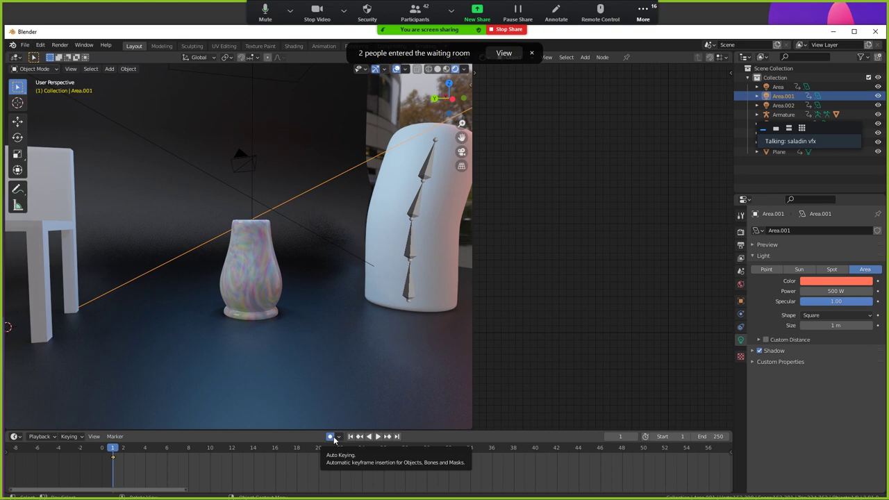
mouse_move(320, 323)
middle_down()
mouse_move(273, 333)
mouse_move(292, 311)
mouse_move(344, 335)
mouse_move(250, 275)
mouse_move(312, 319)
mouse_move(282, 322)
middle_up()
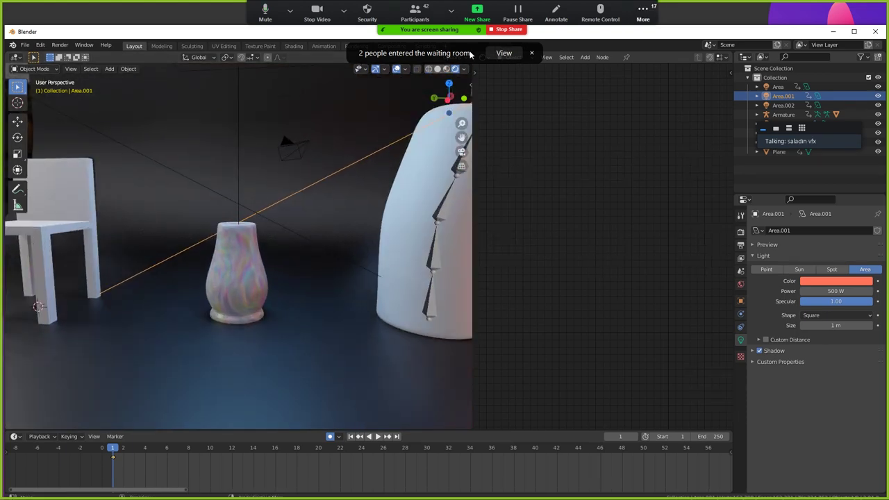
middle_drag(269, 326, 271, 318)
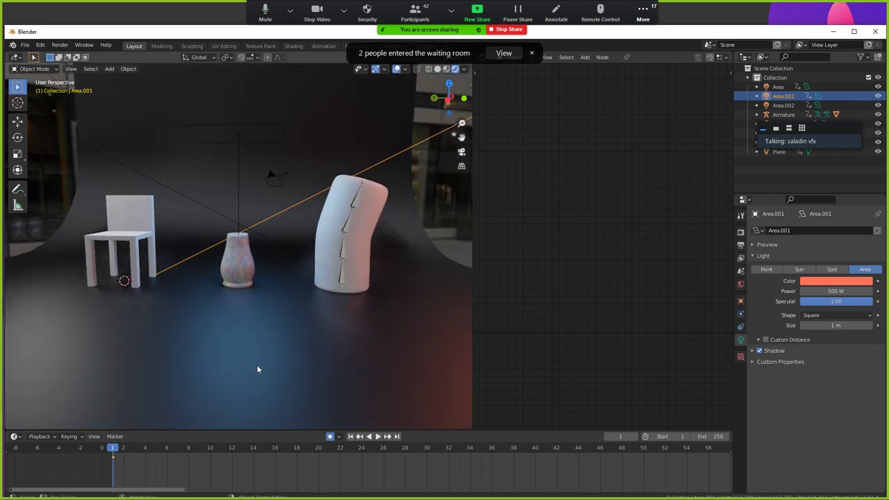
key(super)
click(342, 475)
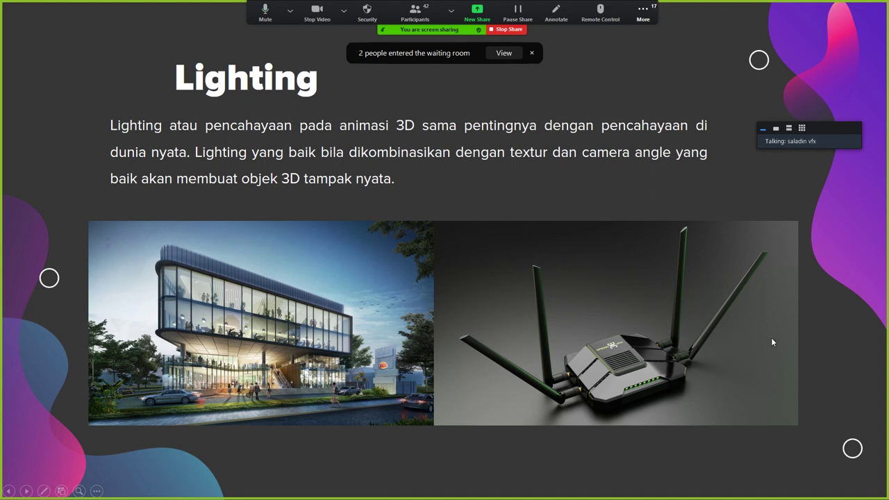
Advance the slide show to the 'Camera Angle and Techniques' slide
click(758, 322)
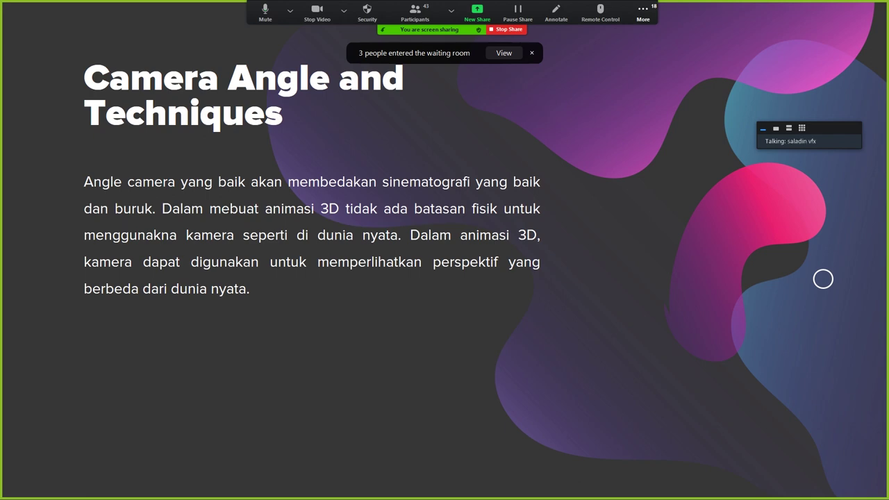
Advance to the slide on bird/frog angles, lens size and character framing
click(824, 279)
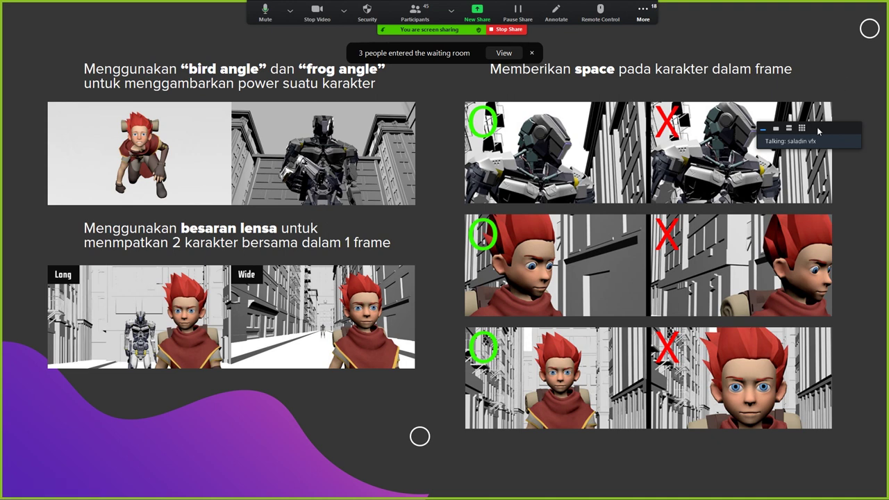
Move the Zoom speaker widget to the top-right corner and advance to the 180-degree rule slide
drag(816, 131, 851, 57)
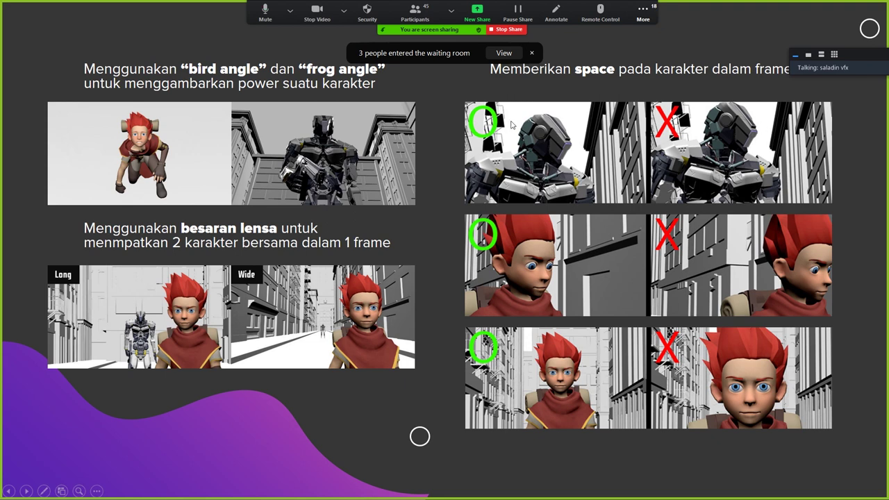
mouse_move(556, 153)
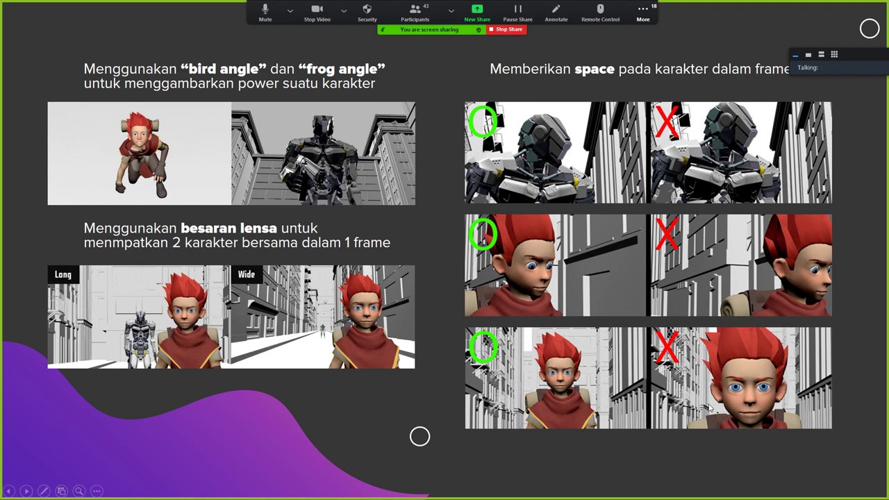
click(857, 309)
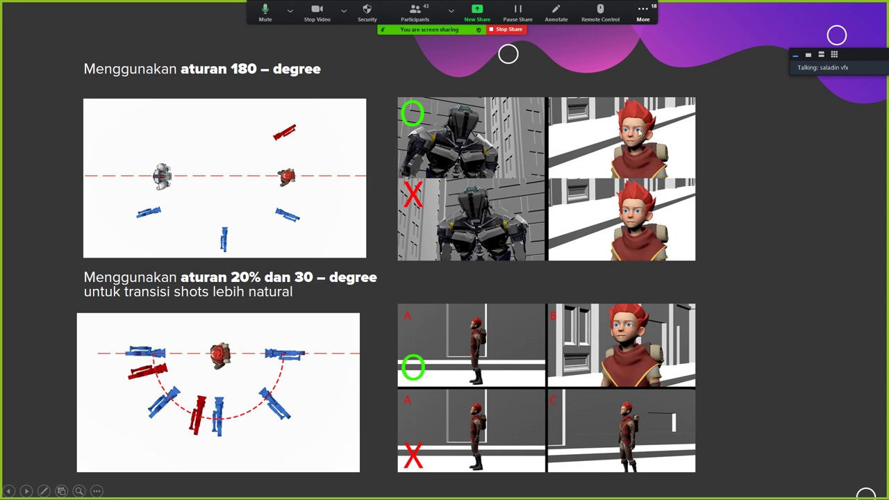
Annotate the slide in red, circling the red-haired characters and robots in the top images
click(556, 13)
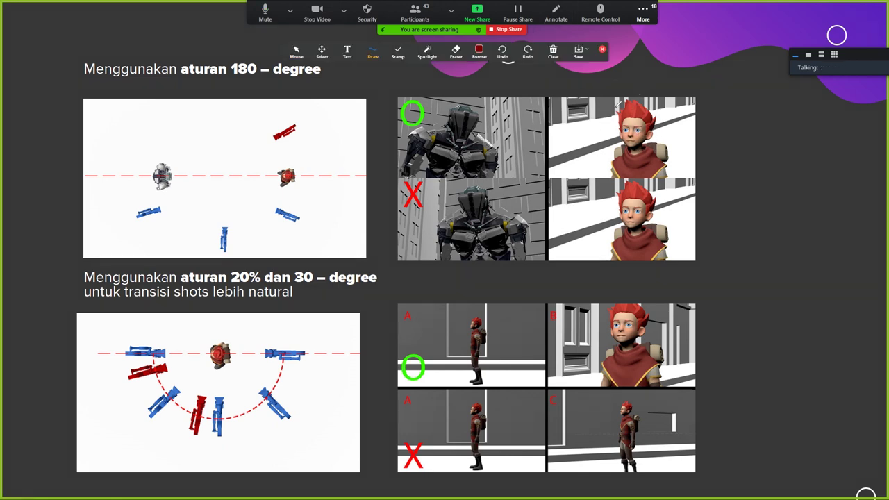
drag(619, 104, 626, 105)
drag(424, 98, 472, 90)
drag(606, 183, 625, 185)
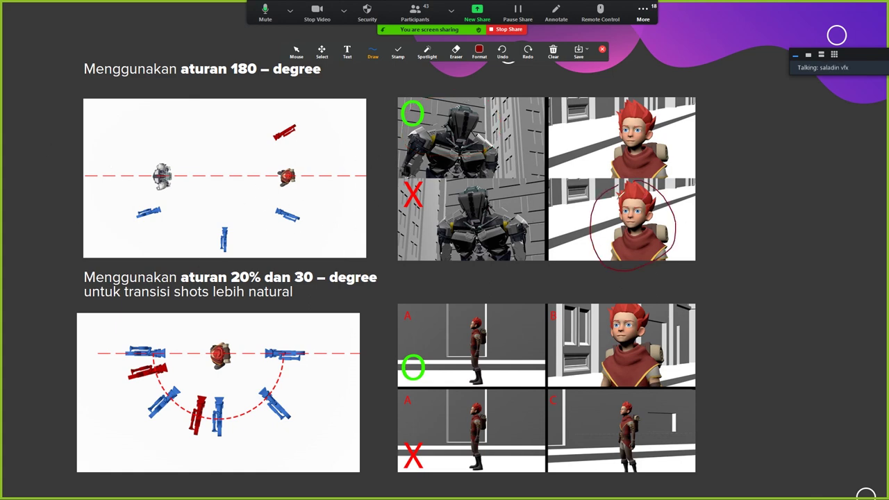
drag(479, 192, 517, 195)
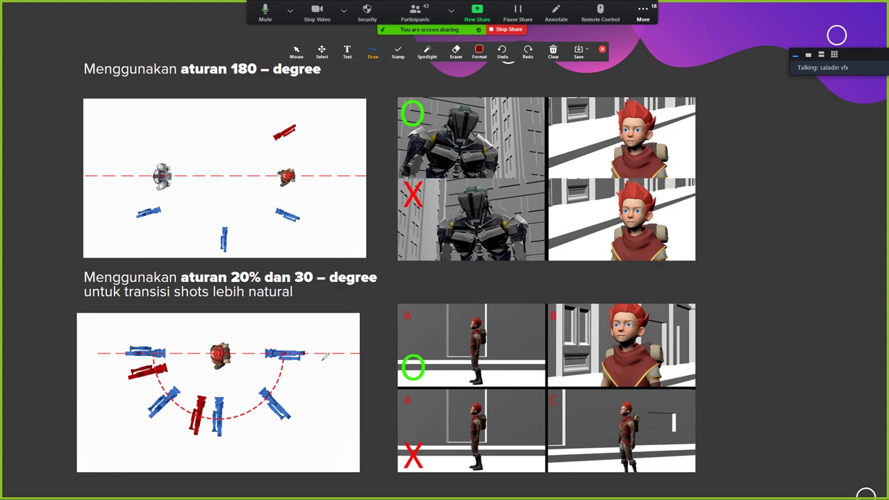
Circle the blue cameras in the lower diagram and the characters in images A, B and C
mouse_move(483, 310)
mouse_down()
mouse_move(460, 317)
mouse_move(459, 375)
mouse_move(496, 375)
mouse_move(502, 303)
mouse_up()
mouse_move(224, 386)
mouse_down()
mouse_move(216, 436)
mouse_move(242, 398)
mouse_up()
mouse_move(184, 380)
mouse_down()
mouse_move(152, 388)
mouse_move(188, 411)
mouse_up()
mouse_move(642, 302)
mouse_down()
mouse_move(598, 378)
mouse_move(650, 306)
mouse_up()
mouse_move(481, 394)
mouse_down()
mouse_move(459, 445)
mouse_move(490, 409)
mouse_move(483, 388)
mouse_up()
mouse_move(628, 401)
mouse_down()
mouse_move(654, 454)
mouse_move(630, 391)
mouse_up()
Bring up Zoom's choice of window to share
click(553, 50)
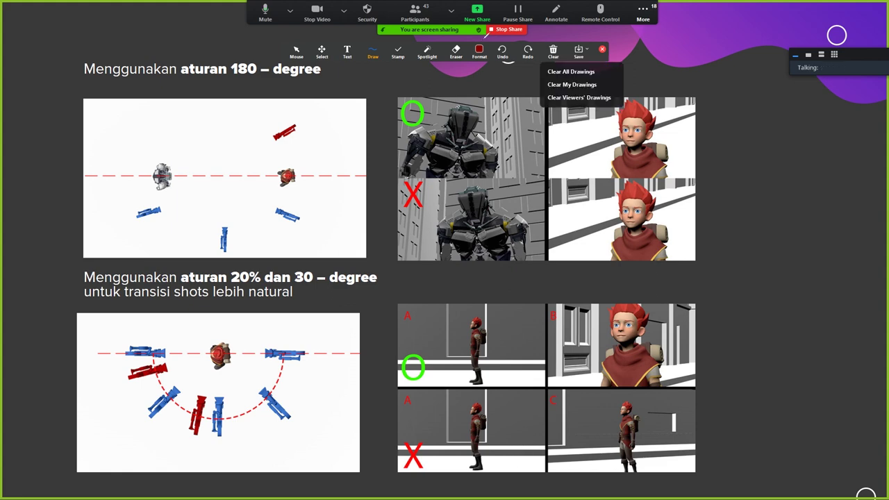
click(563, 67)
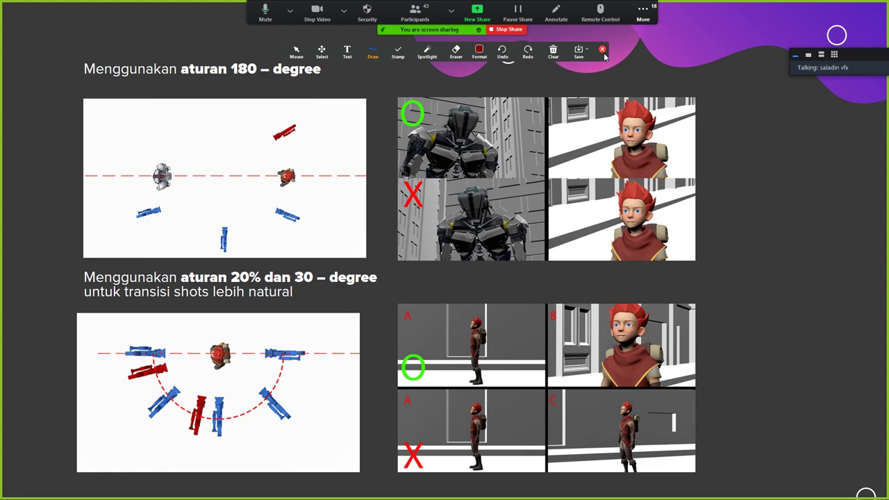
click(477, 11)
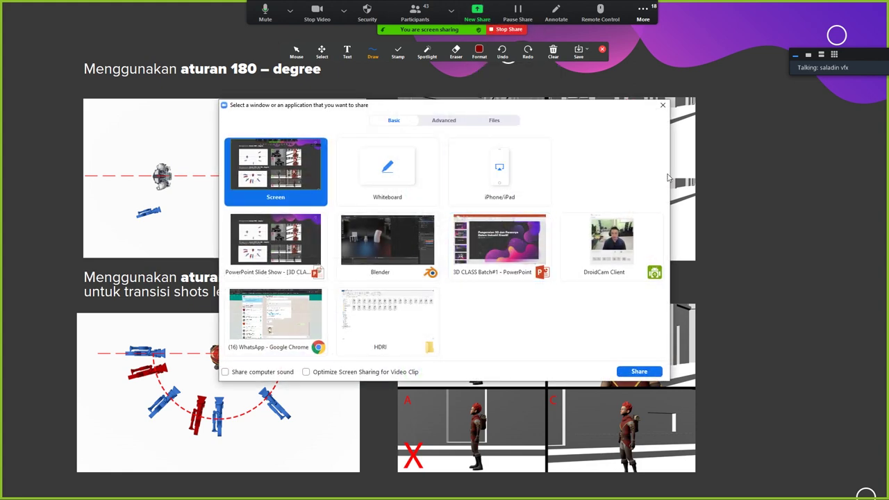
Close the window-sharing picker and put away the annotation toolbar
click(643, 12)
click(695, 93)
click(662, 105)
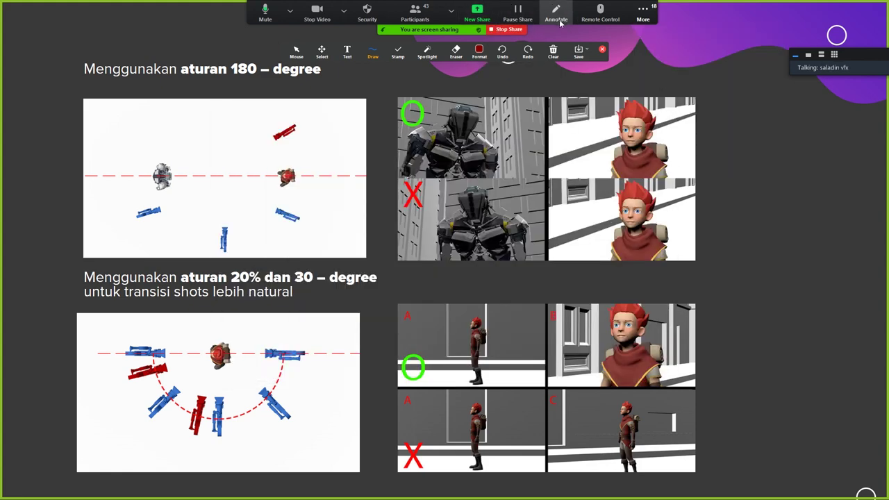
click(603, 50)
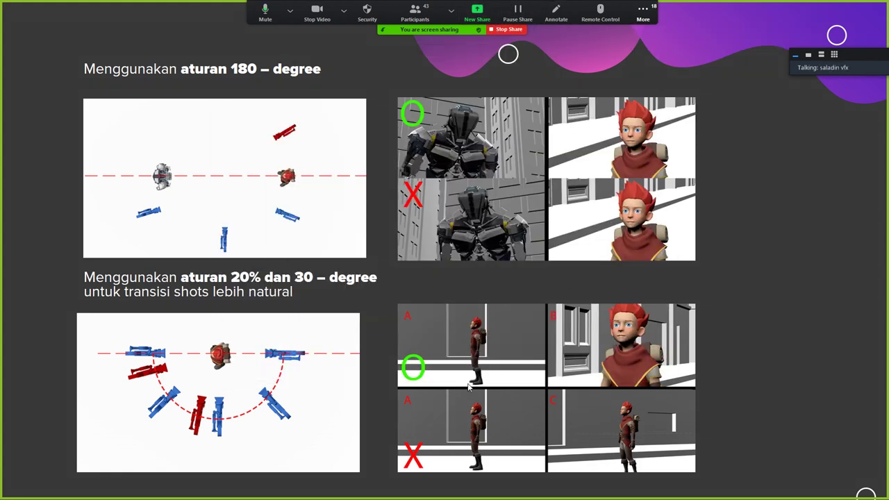
Bring the Blender window with the lit chair scene to the front
key(super)
click(36, 398)
key(super)
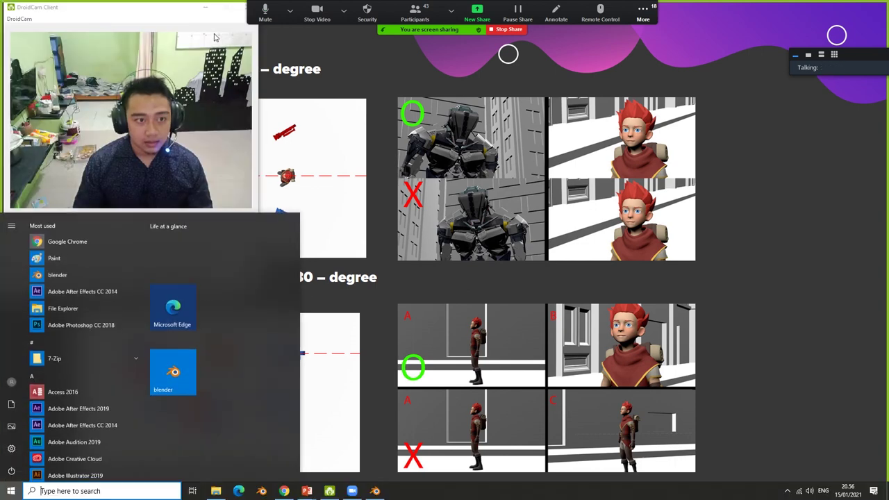
key(Escape)
key(alt+Tab)
key(super)
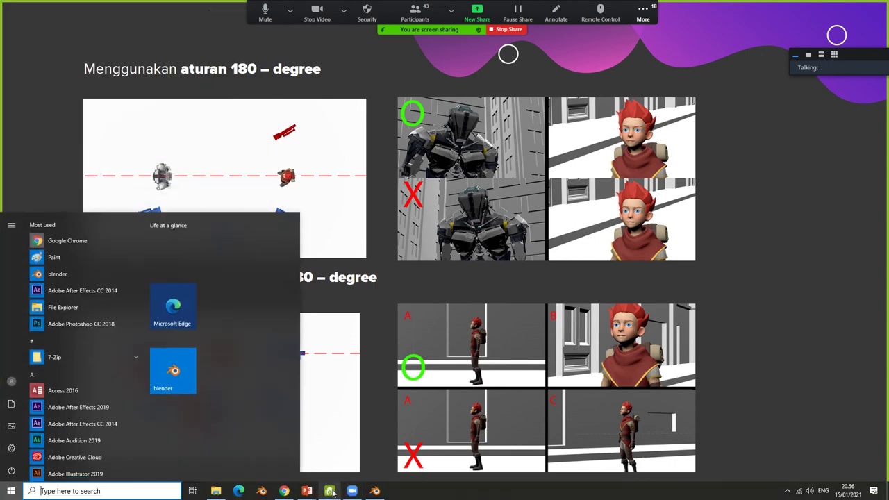
click(371, 491)
Select the scene camera and look through it with Numpad 0
middle_drag(302, 300, 229, 167)
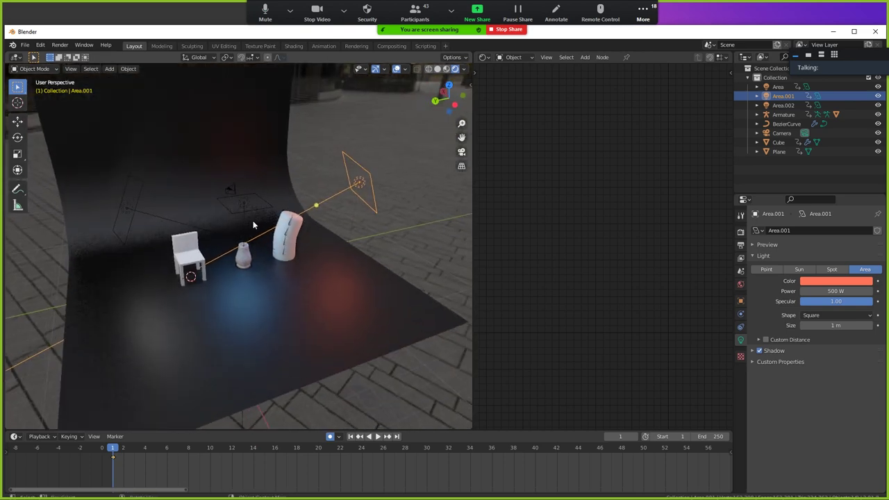
scroll(226, 163, up, 2)
click(228, 168)
scroll(272, 222, up, 1)
key(KP_0)
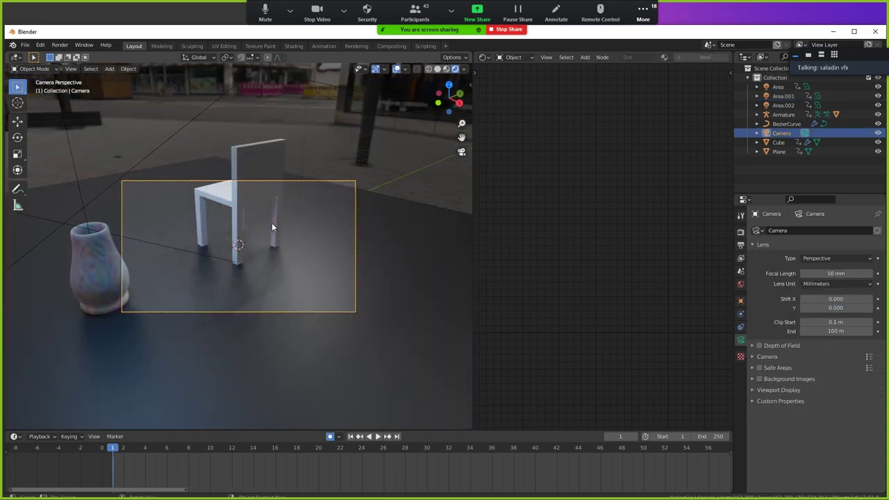
Lock the camera to the view and re-aim it onto the vase and chair
key(n)
click(467, 125)
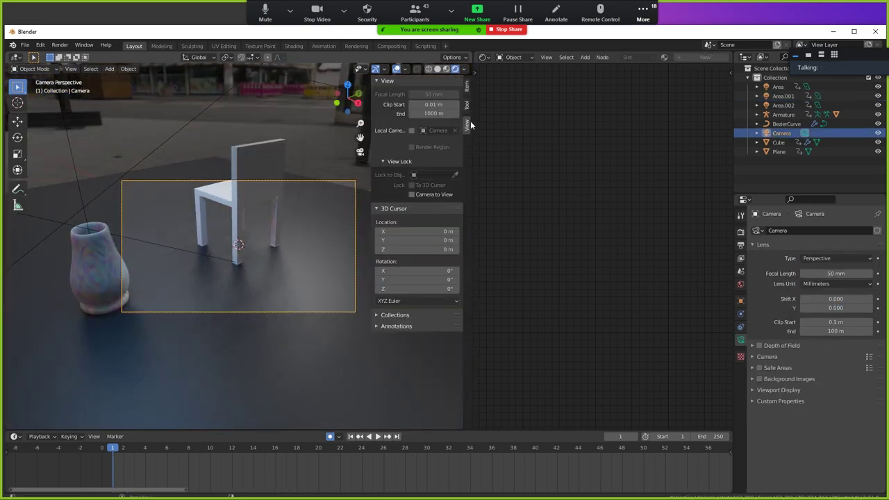
click(433, 197)
key(n)
mouse_move(188, 277)
middle_down()
mouse_move(298, 276)
mouse_move(250, 220)
mouse_move(233, 238)
mouse_move(291, 231)
mouse_move(210, 239)
mouse_move(277, 237)
mouse_move(270, 258)
mouse_move(282, 291)
middle_up()
key(n)
key(n)
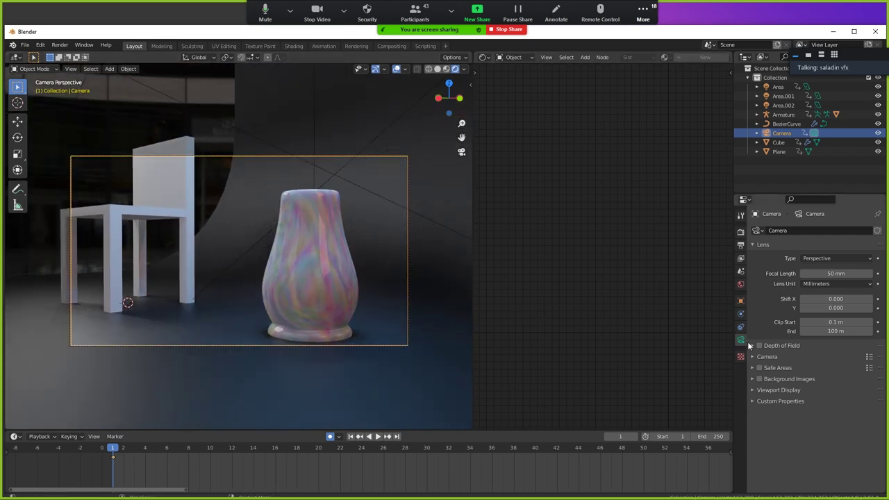
Set the camera's Passepartout to 1.0 to fully darken outside the frame
click(770, 389)
drag(842, 457, 869, 458)
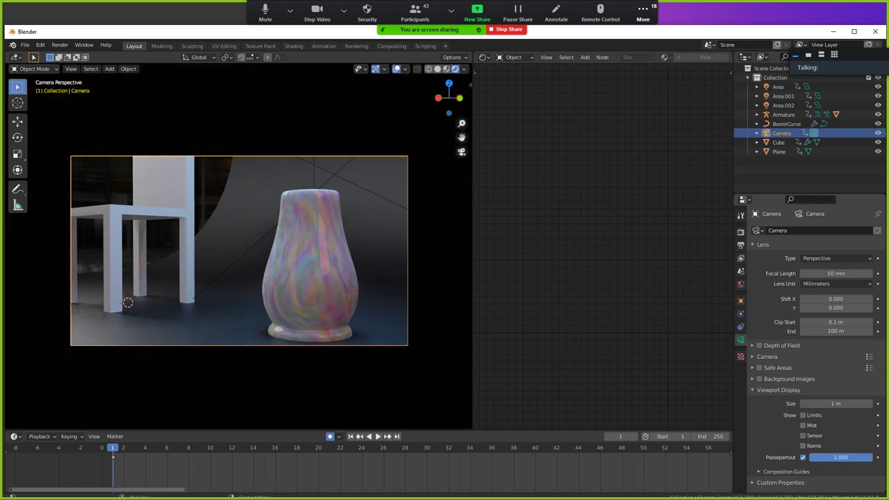
click(779, 392)
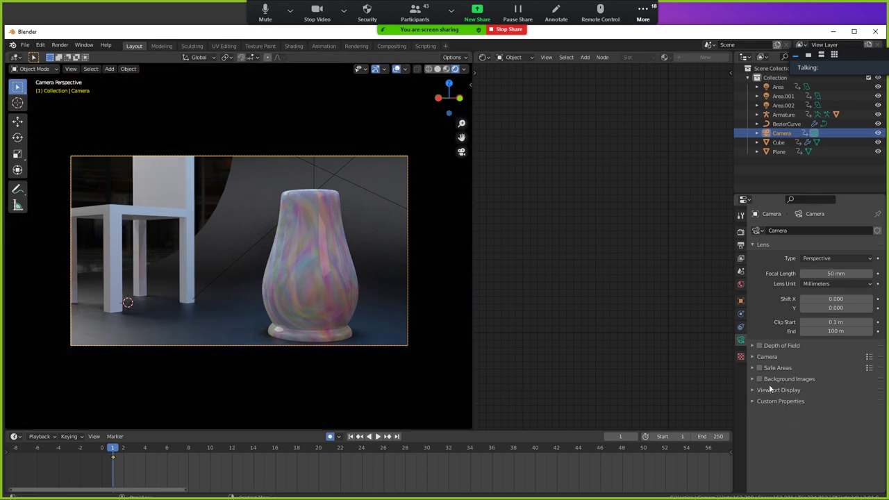
Enable depth of field focused on BezierCurve with F-Stop 0.2
click(754, 345)
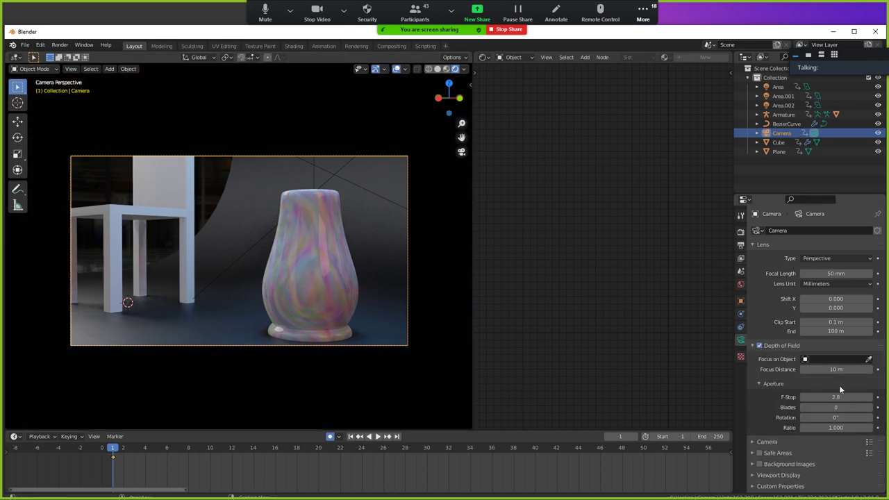
click(856, 360)
click(827, 410)
mouse_move(836, 398)
mouse_down()
mouse_move(806, 397)
mouse_move(816, 397)
mouse_up()
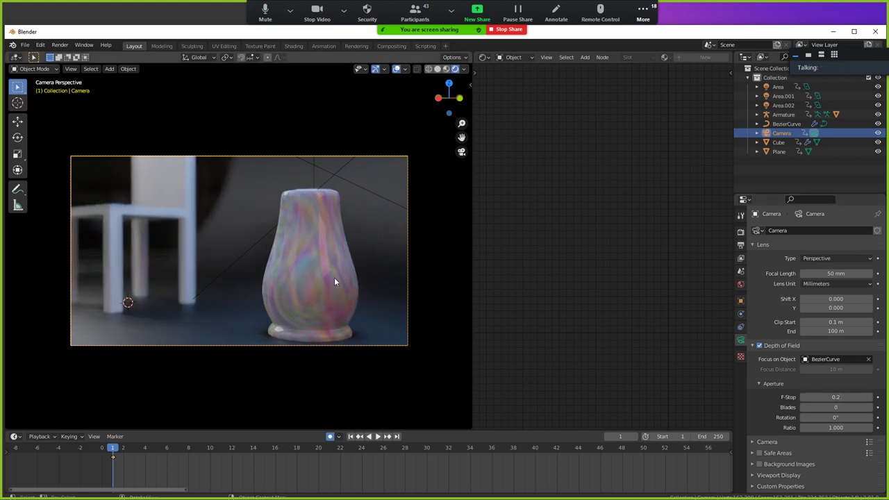
Nudge the camera framing up and left to recentre the vase
key(n)
key(n)
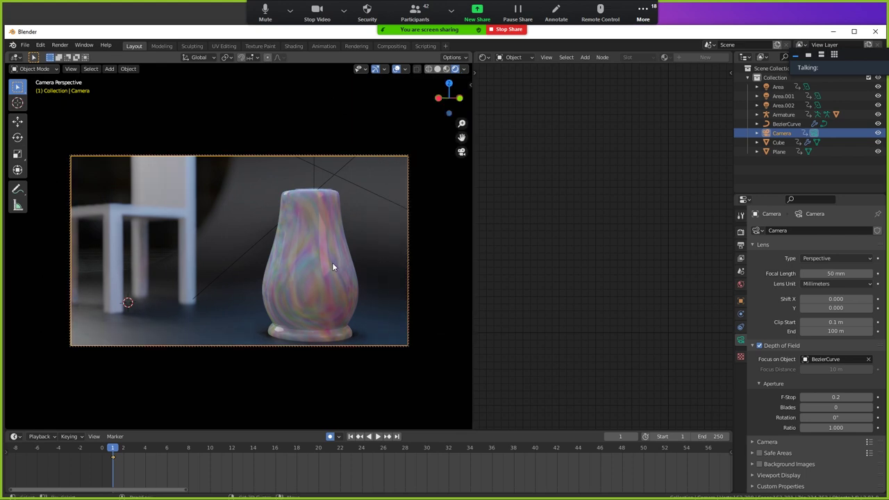
shift+middle_drag(332, 262, 324, 256)
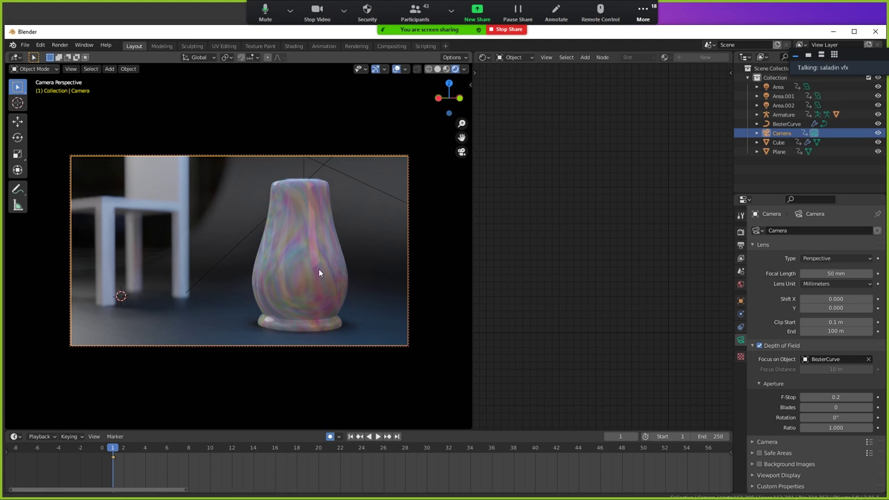
middle_drag(318, 268, 322, 269)
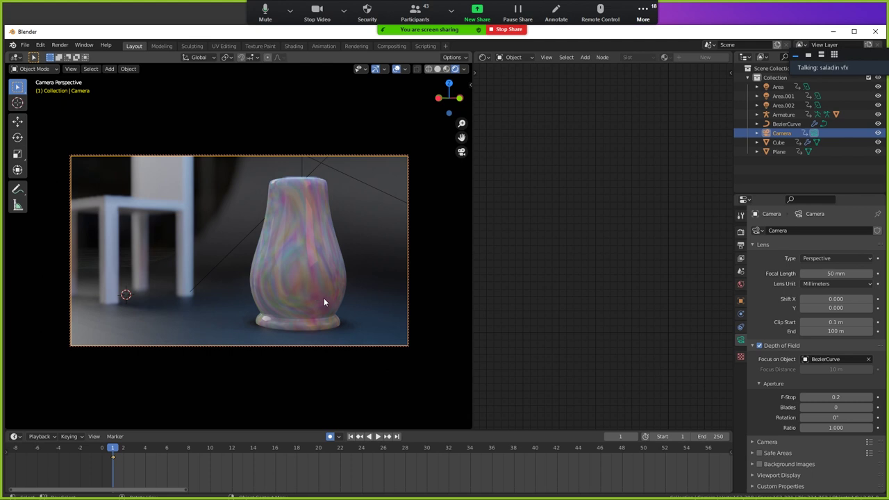
key(n)
key(n)
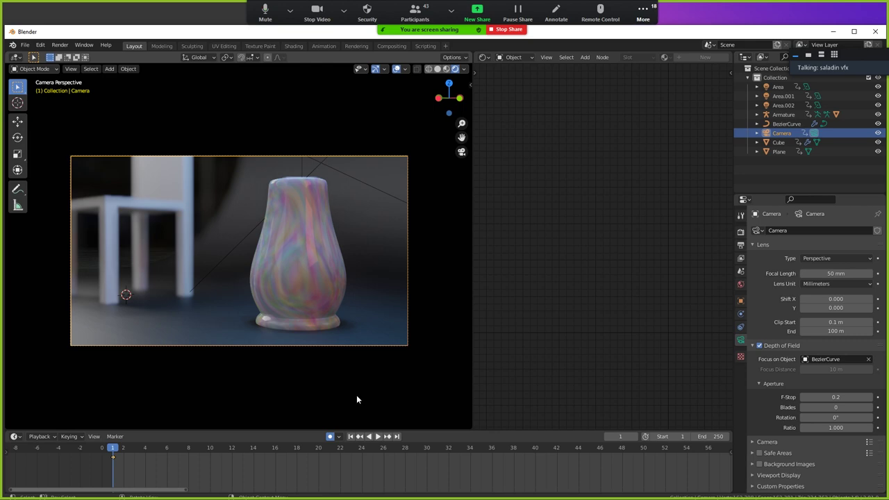
Return to the PowerPoint slide show and advance to the 'Rendering' slide
key(super)
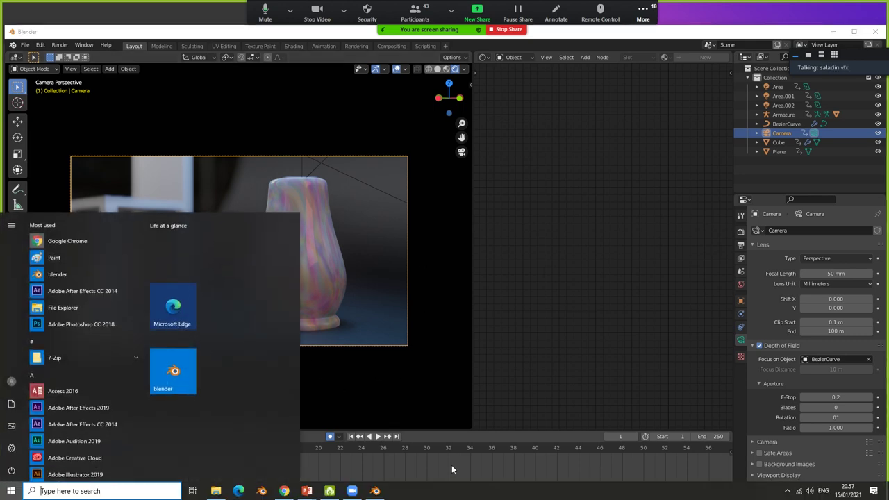
click(357, 448)
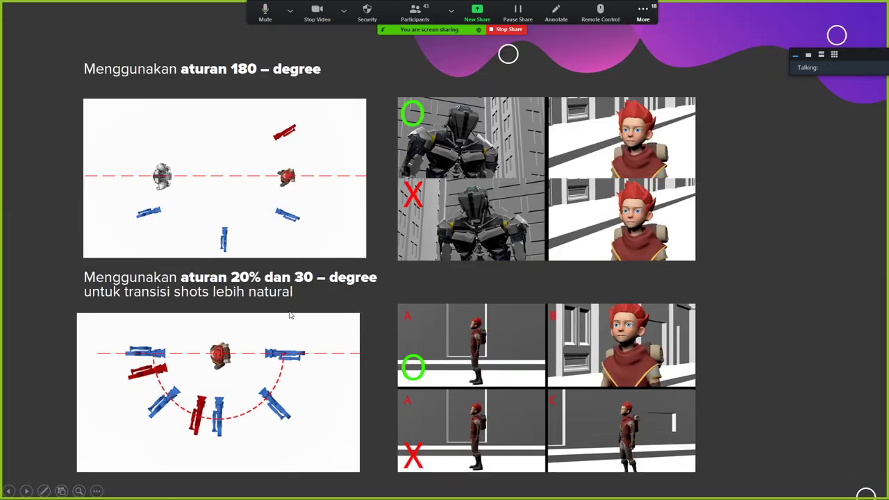
click(662, 374)
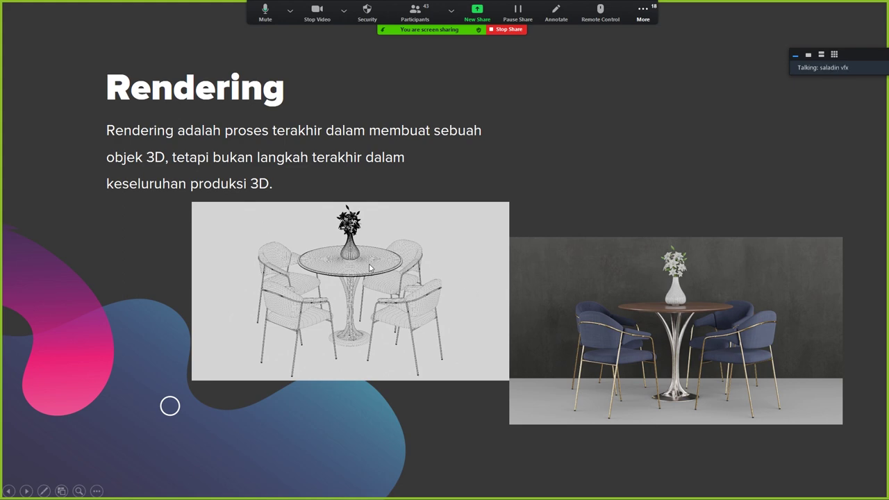
Advance the slide show to the 'Compositing and Special FX' slide
click(714, 302)
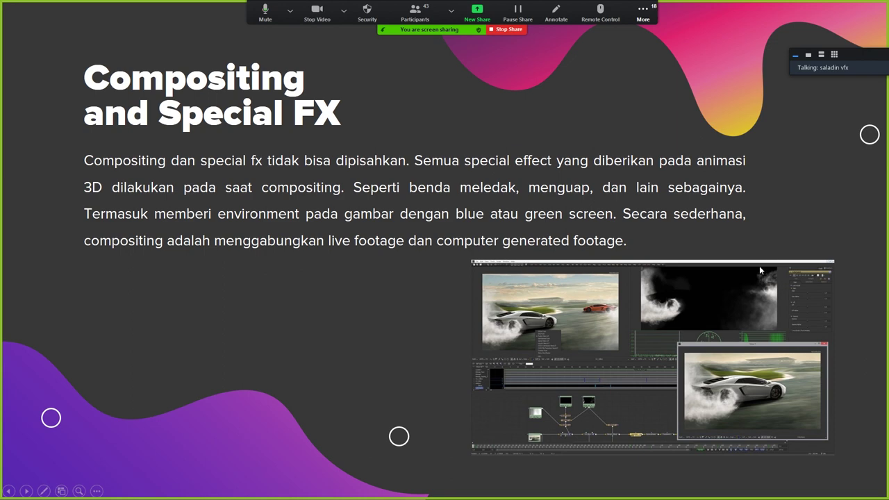
Advance to the 'Music and Foley' slide showing the foley artist and voice actor
click(702, 312)
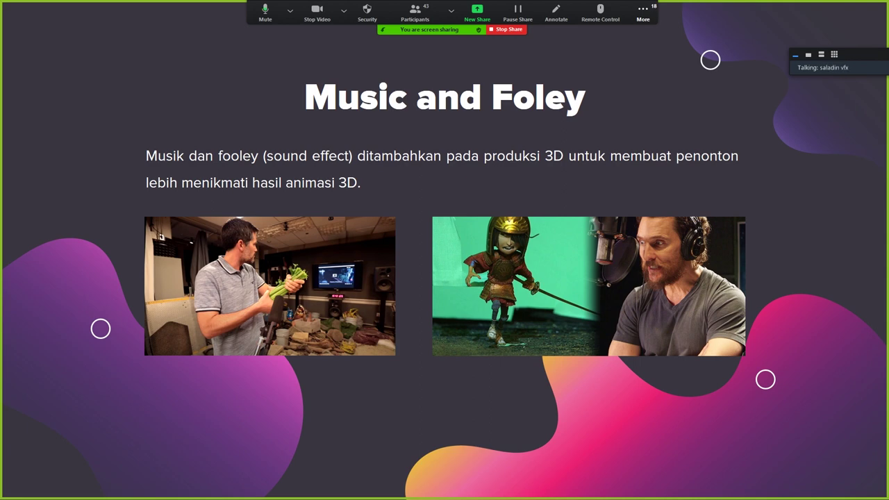
Advance to the 'Editing and Final Output' slide with the editing timeline and cinema screening
click(729, 299)
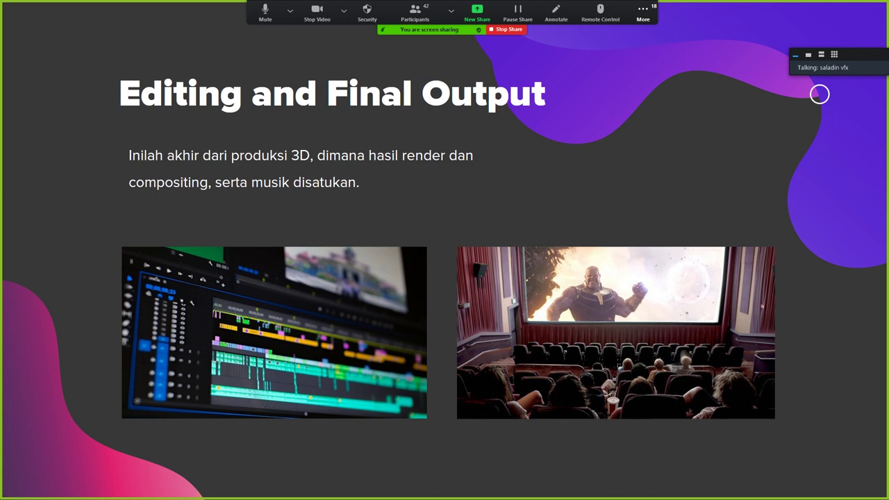
Advance to the 'Software Animasi 3D' slide listing Maya, Houdini, Blender and their logos
key(Right)
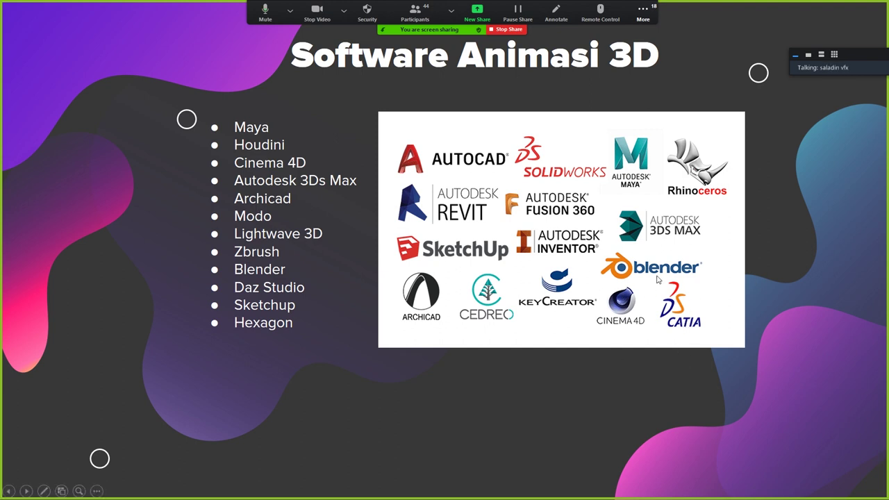
Dismiss the accidentally opened Start menu and advance to 'Implementasi dalam dunia pendidikan'
key(super)
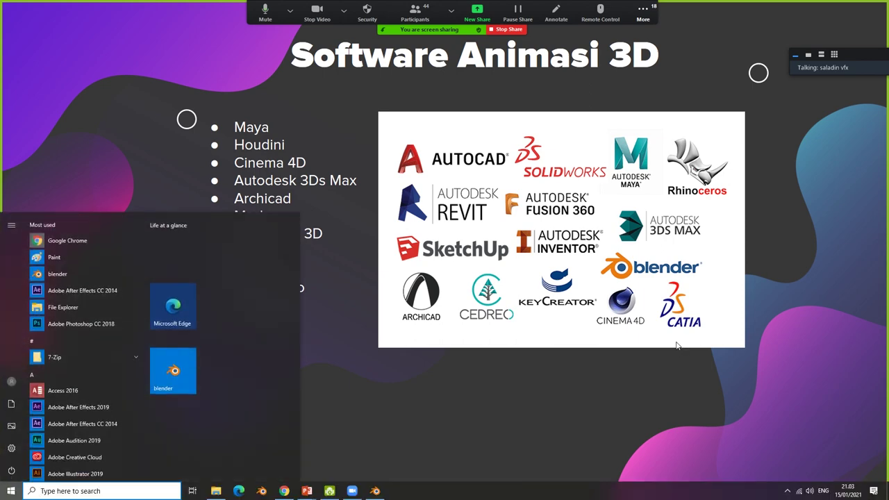
key(Escape)
key(super)
key(Escape)
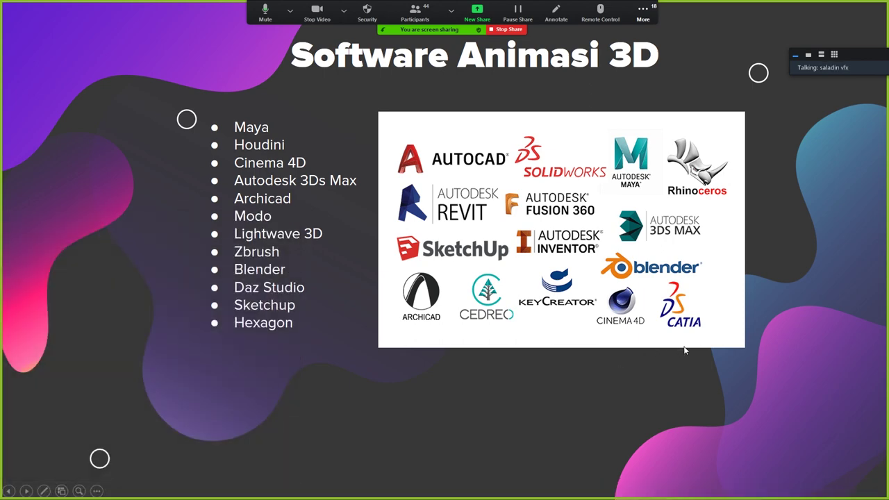
click(690, 349)
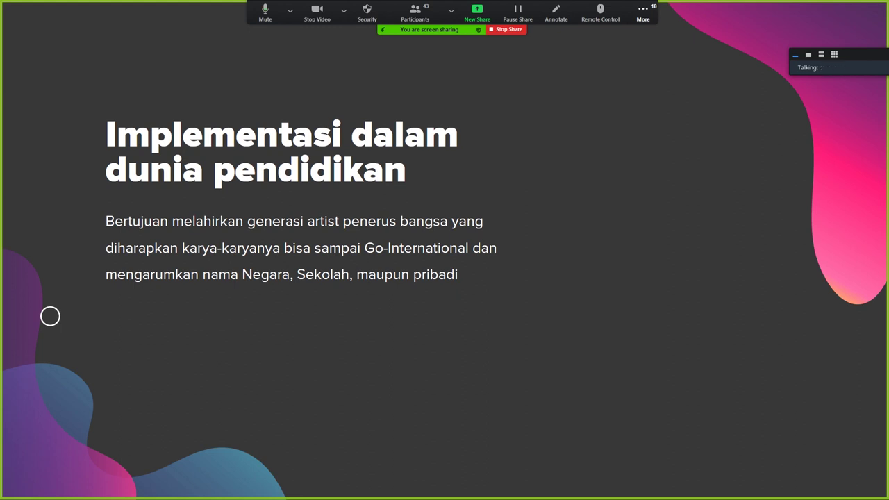
Step past the 3D schools slide to the 'Cara Terjun ke Industri Professional' title slide
key(Right)
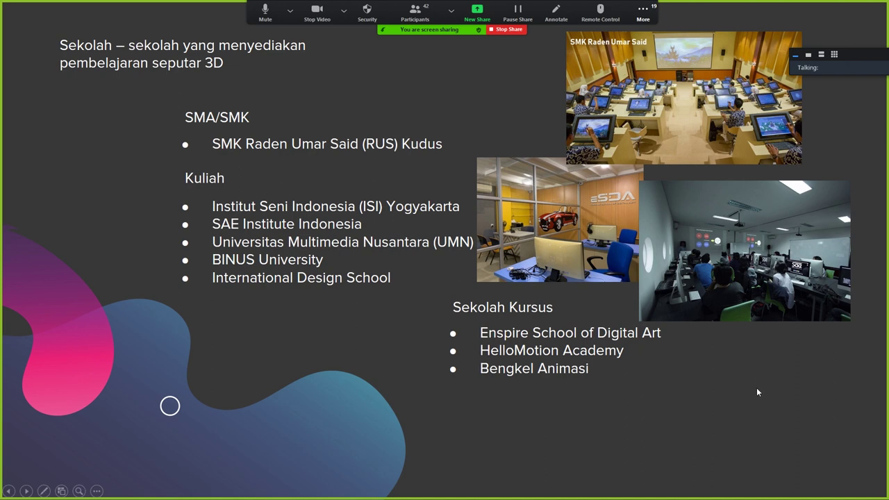
key(Right)
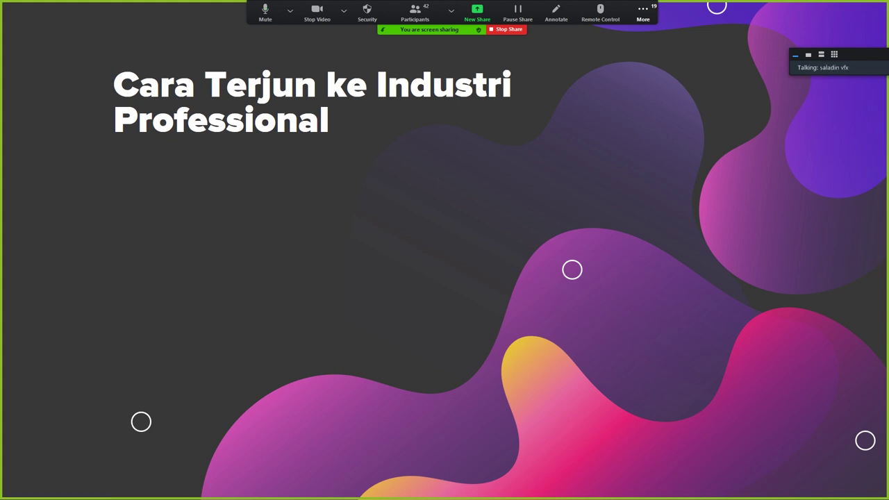
Advance to the career tips slide, briefly checking Zoom's camera and More menus
click(561, 310)
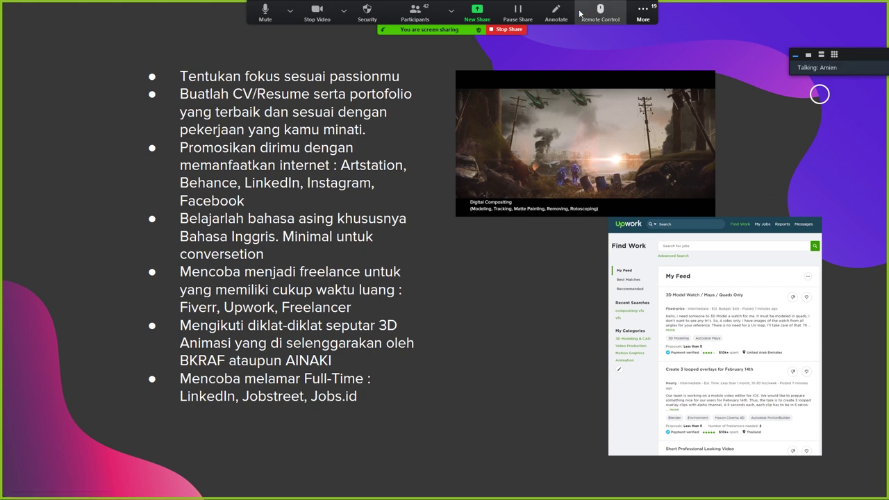
click(344, 11)
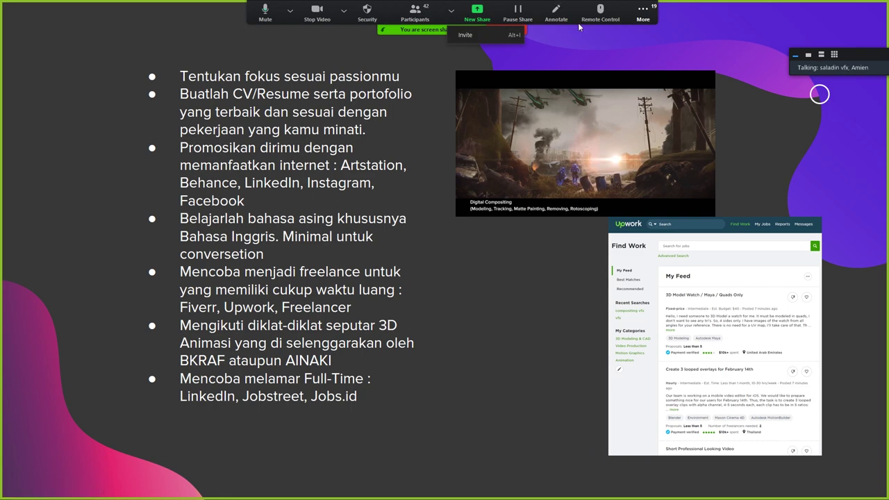
click(643, 12)
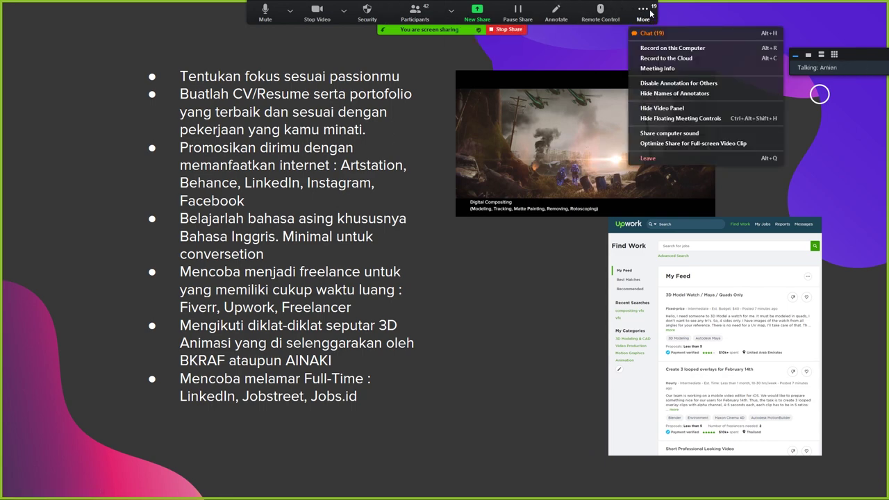
click(543, 341)
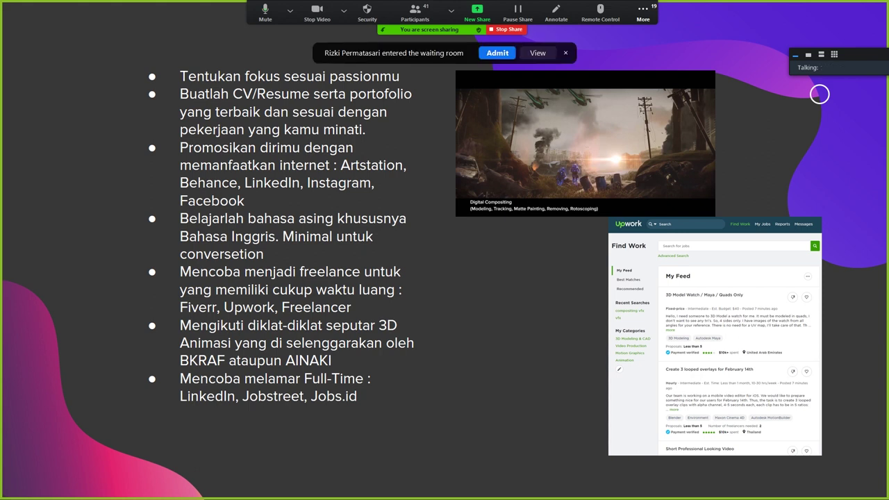
Advance to the closing 'Terima Kasih' thank-you slide
click(466, 395)
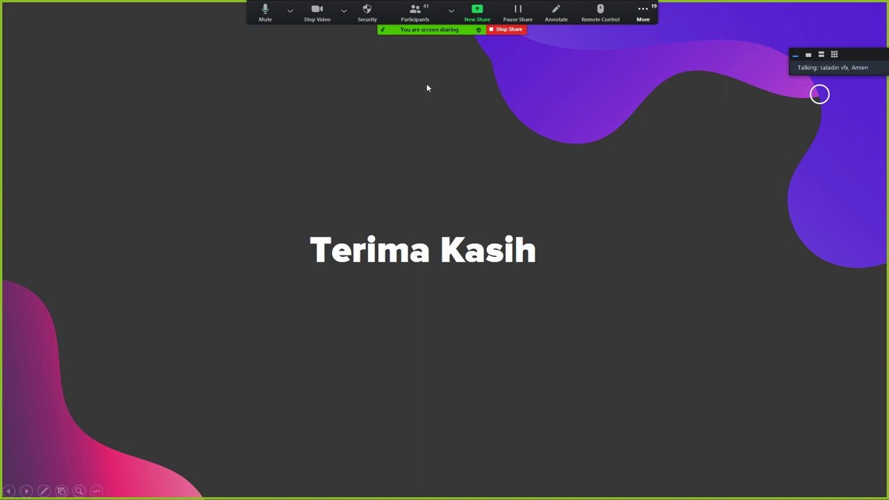
Pause Zoom screen sharing and show the participants list
click(642, 12)
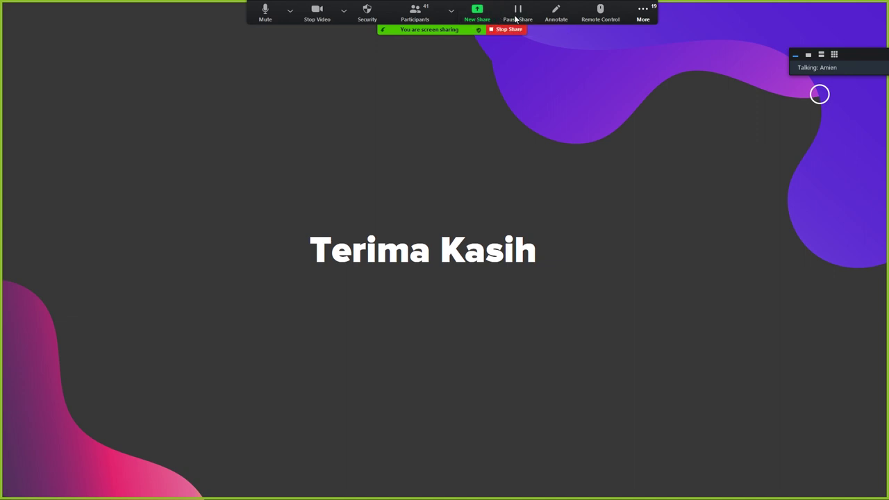
click(516, 14)
click(643, 13)
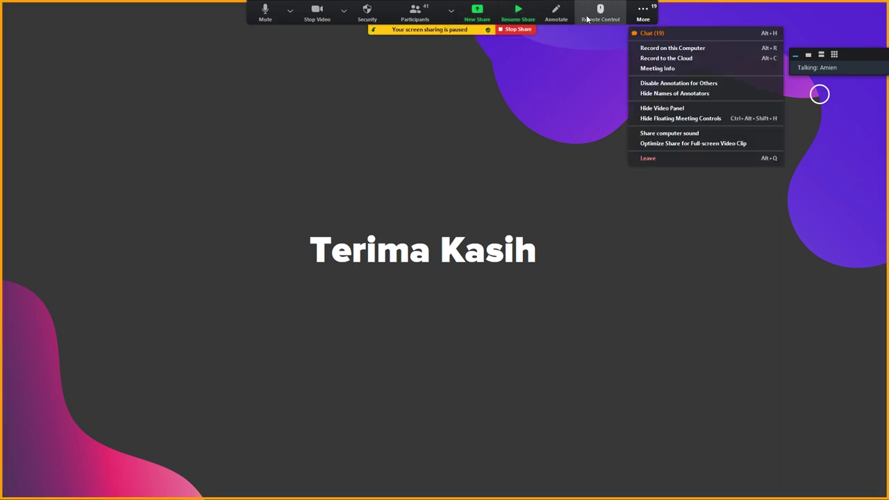
click(414, 13)
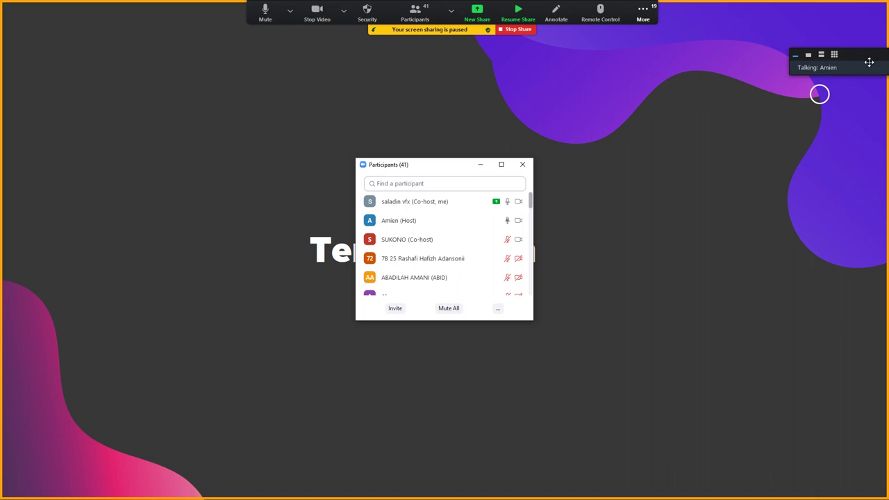
Switch participant videos to gallery view and open the meeting chat
click(835, 55)
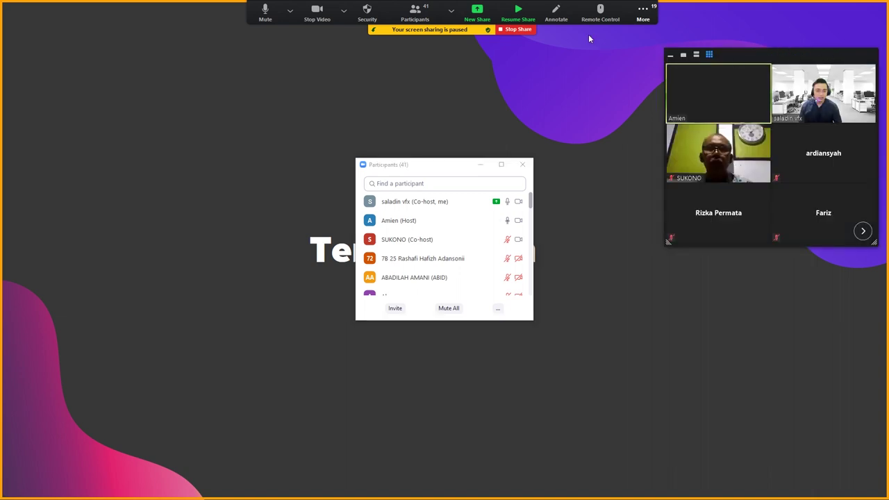
click(637, 20)
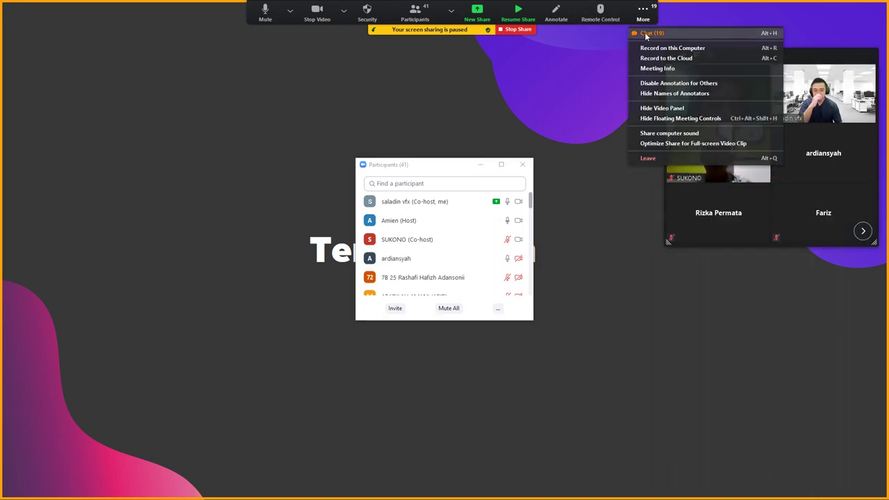
click(648, 33)
Move the chat window away from the participants list and widen it
drag(464, 158, 298, 161)
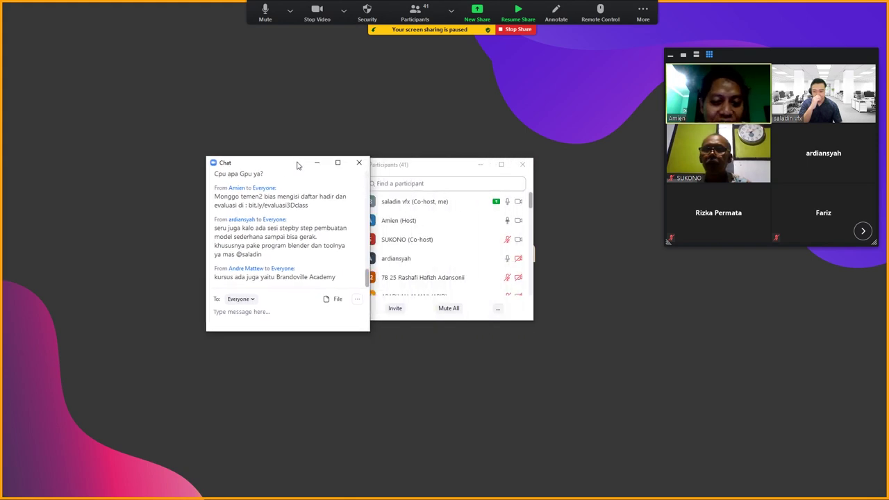
scroll(312, 225, up, 2)
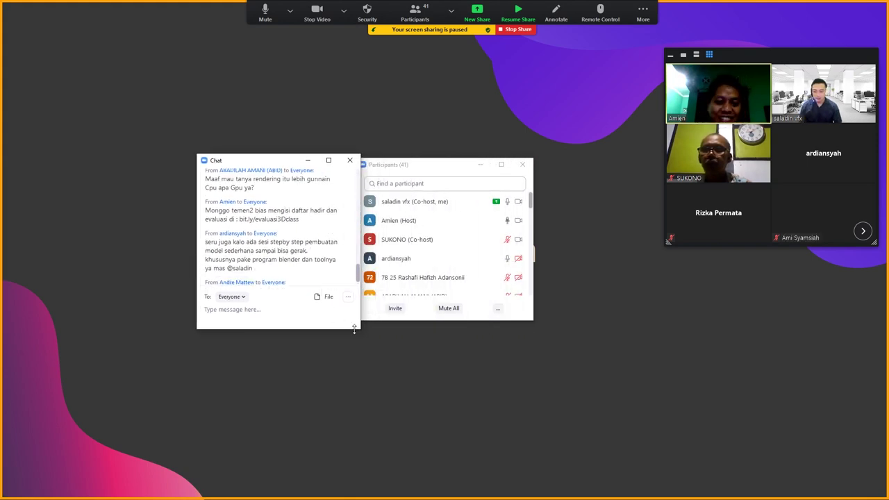
drag(359, 329, 351, 495)
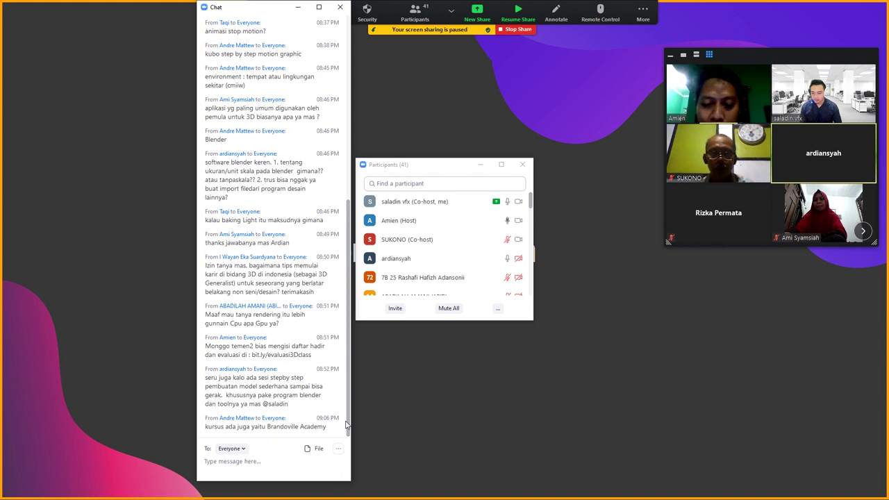
drag(348, 403, 350, 207)
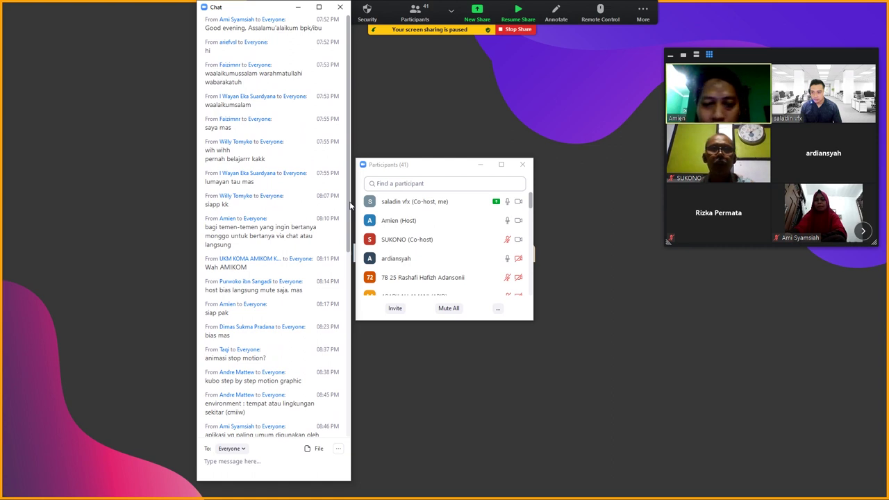
drag(350, 207, 350, 318)
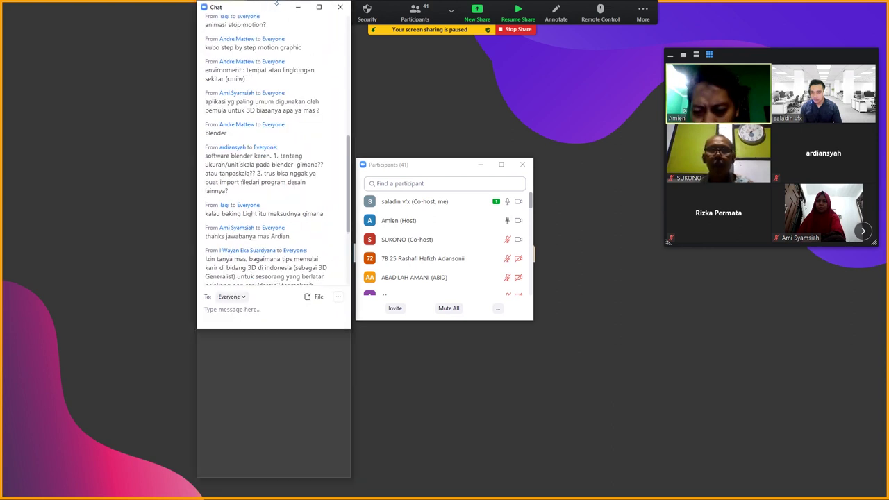
drag(349, 200, 348, 187)
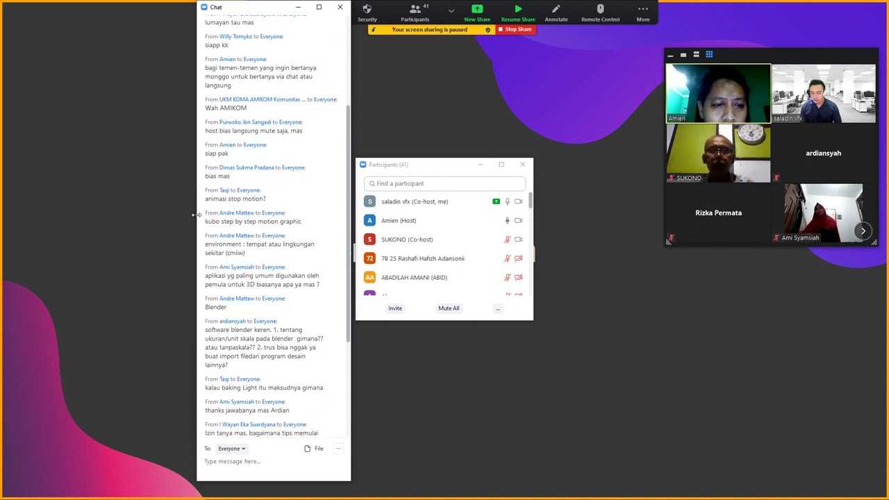
drag(197, 216, 137, 216)
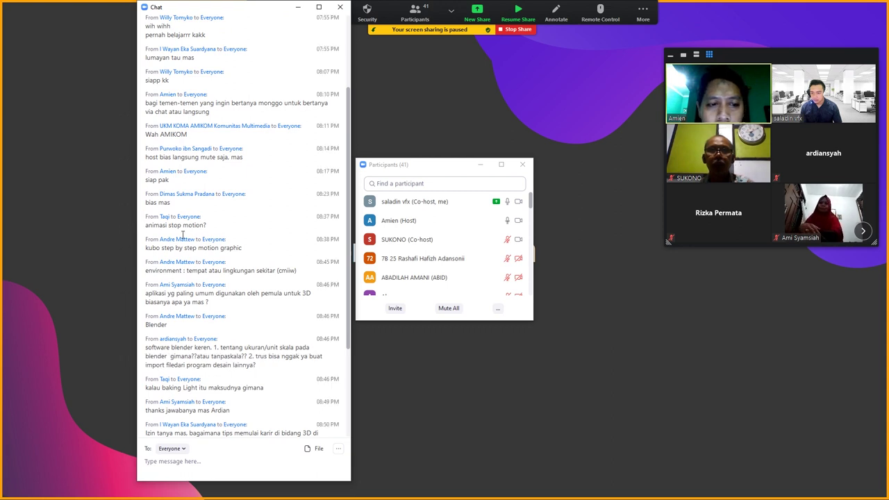
Read through attendees' chat questions on Blender, GPU versus CPU rendering and 3D careers
scroll(298, 295, down, 1)
scroll(297, 295, down, 1)
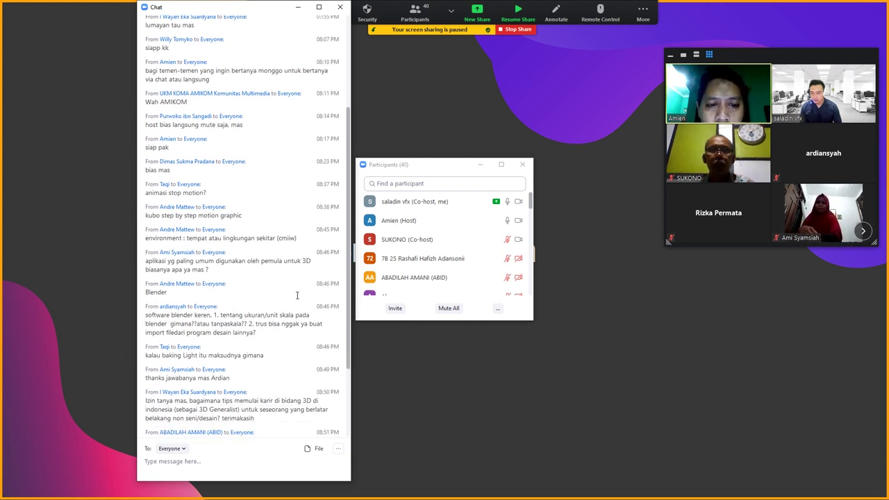
scroll(297, 296, down, 1)
scroll(297, 297, down, 1)
scroll(296, 299, down, 1)
scroll(296, 299, down, 1)
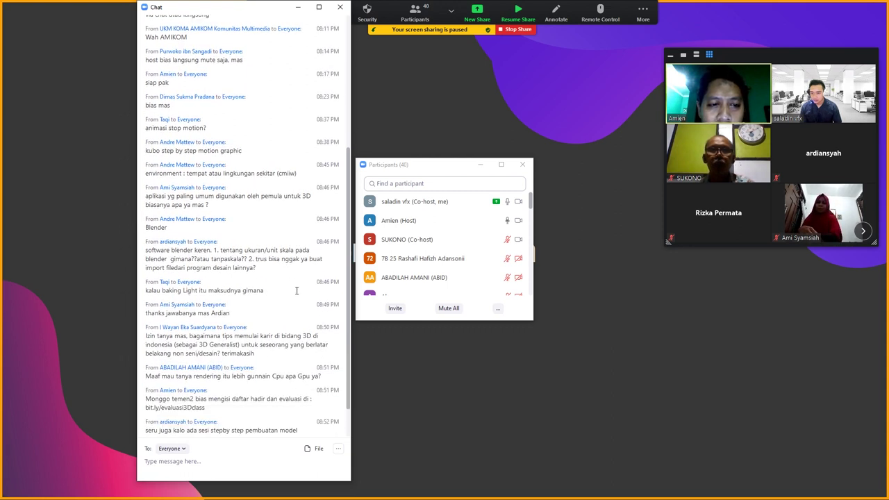
scroll(296, 295, up, 1)
scroll(296, 292, up, 1)
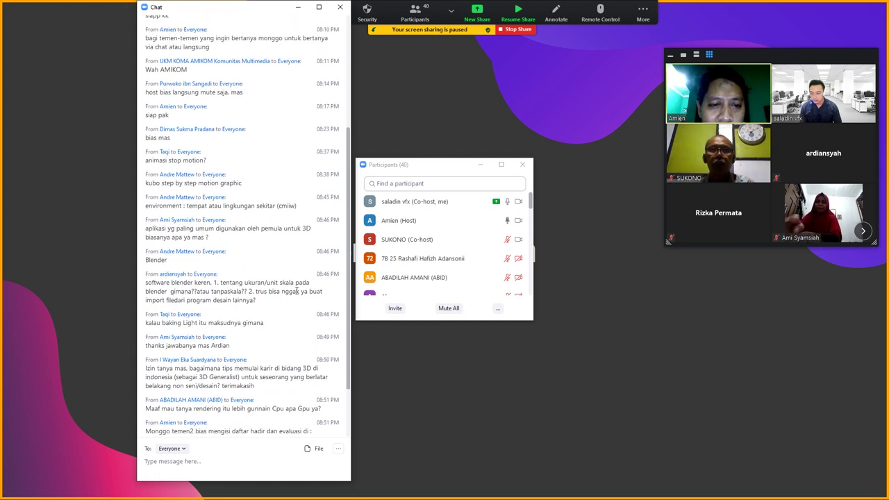
scroll(297, 292, down, 2)
scroll(298, 292, down, 3)
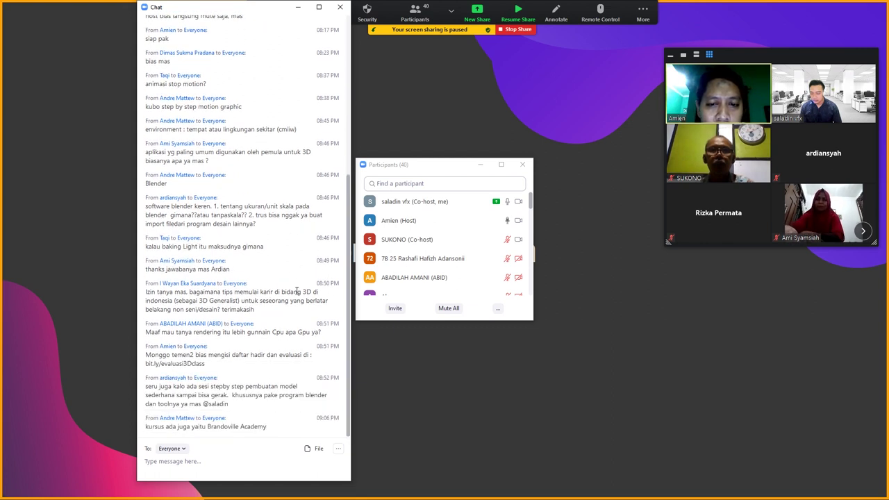
scroll(306, 288, down, 1)
scroll(320, 285, up, 1)
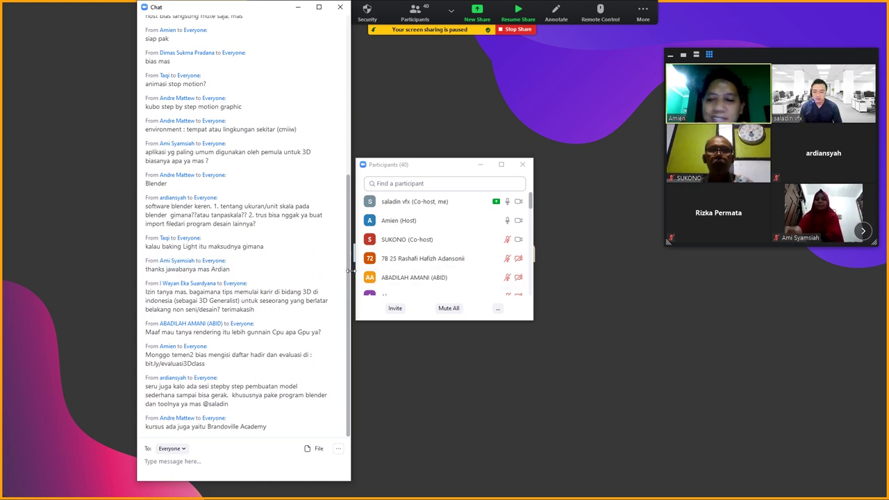
scroll(349, 285, up, 1)
scroll(349, 291, down, 1)
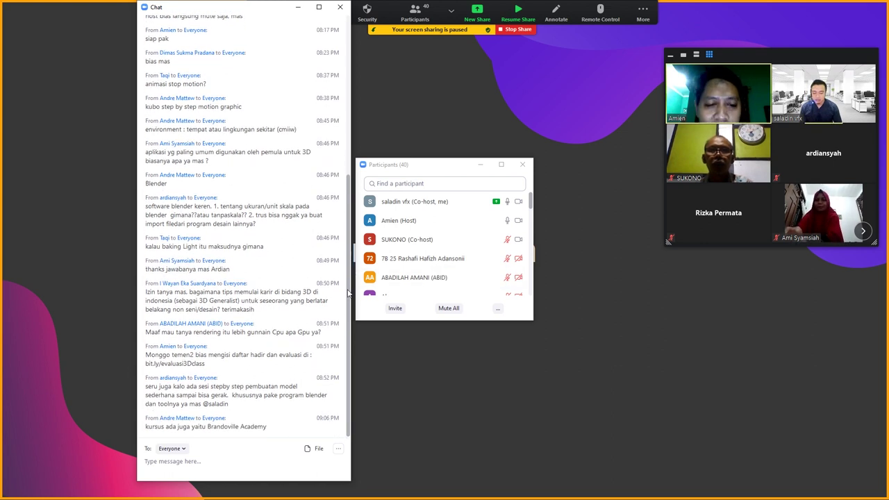
scroll(348, 287, up, 1)
scroll(349, 287, down, 1)
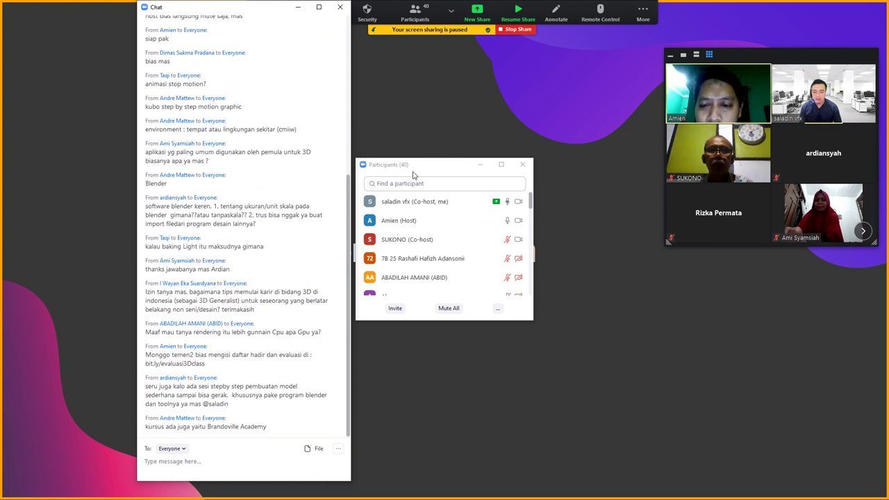
Move the participants window further right and make it wider
drag(414, 170, 436, 162)
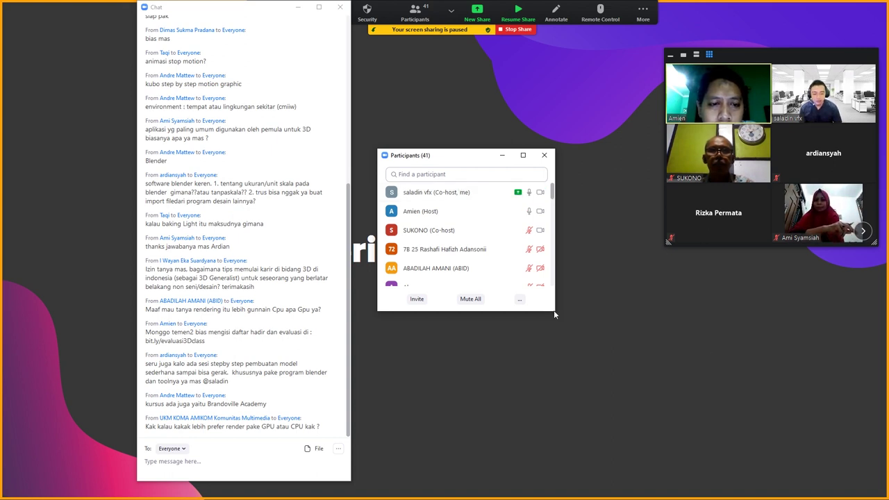
drag(556, 312, 575, 306)
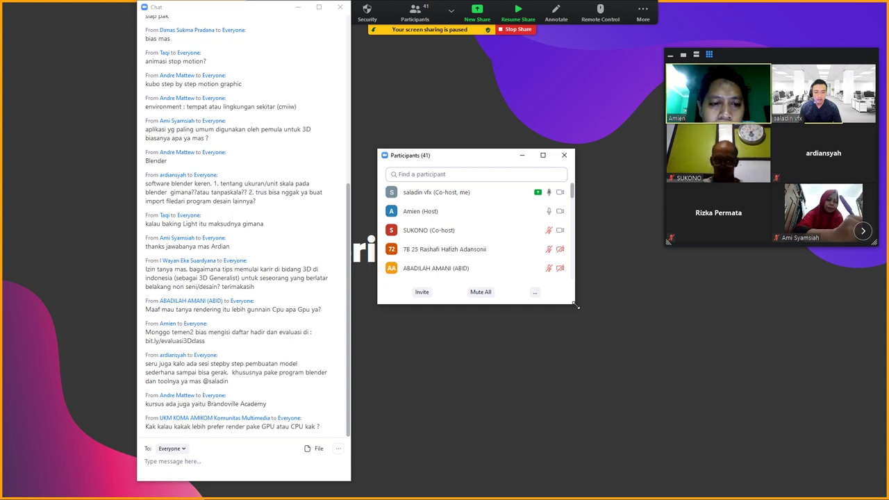
drag(575, 306, 575, 305)
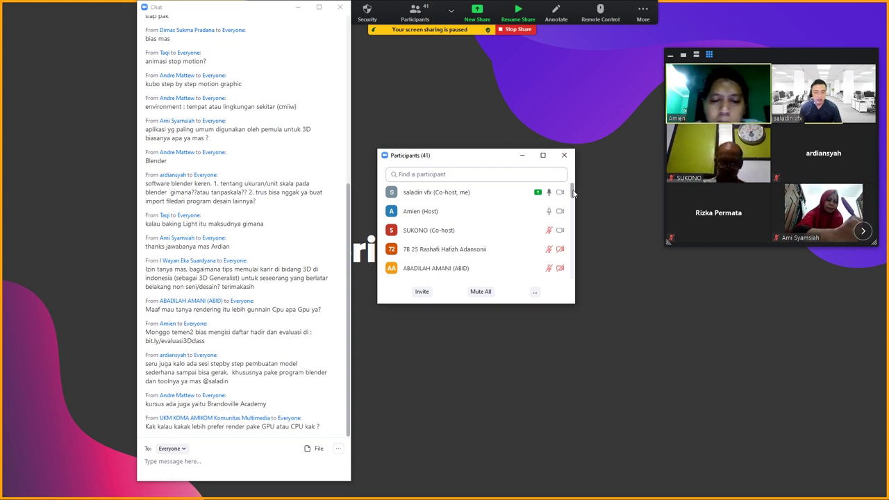
scroll(572, 195, down, 1)
scroll(572, 195, up, 1)
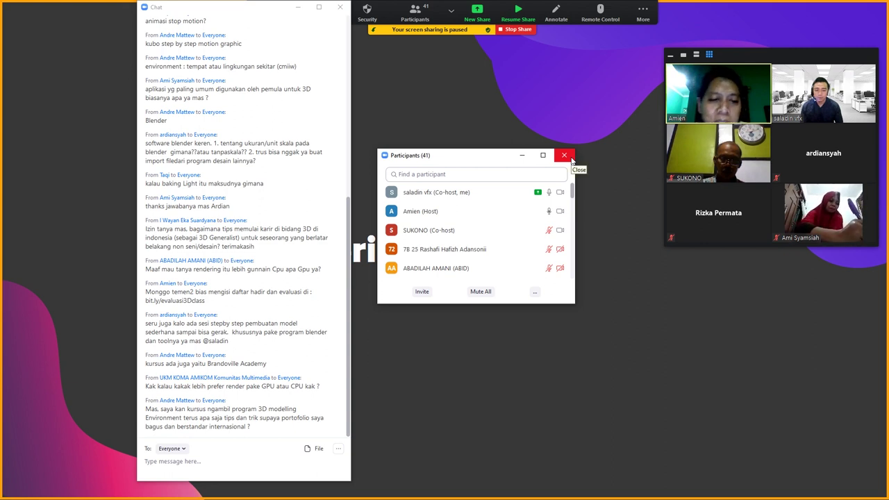
Close the participants list, resume sharing, and bring Blender forward with the chat shrunk aside
click(564, 155)
click(518, 12)
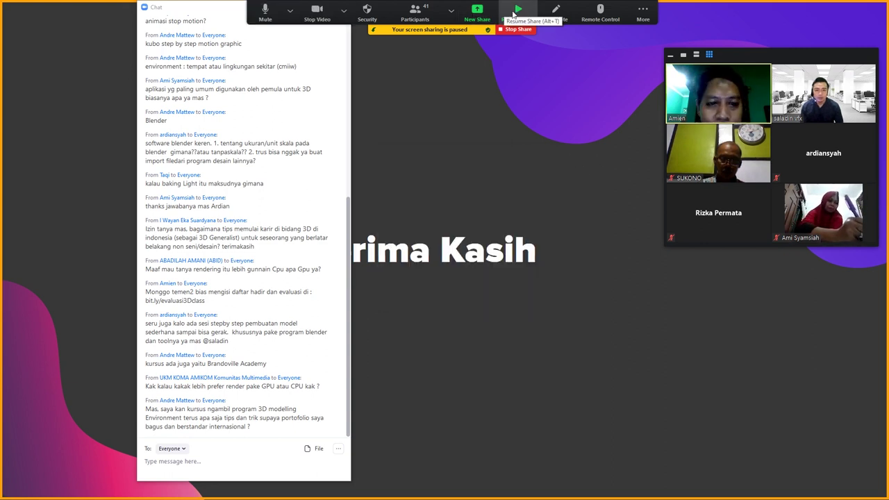
key(super)
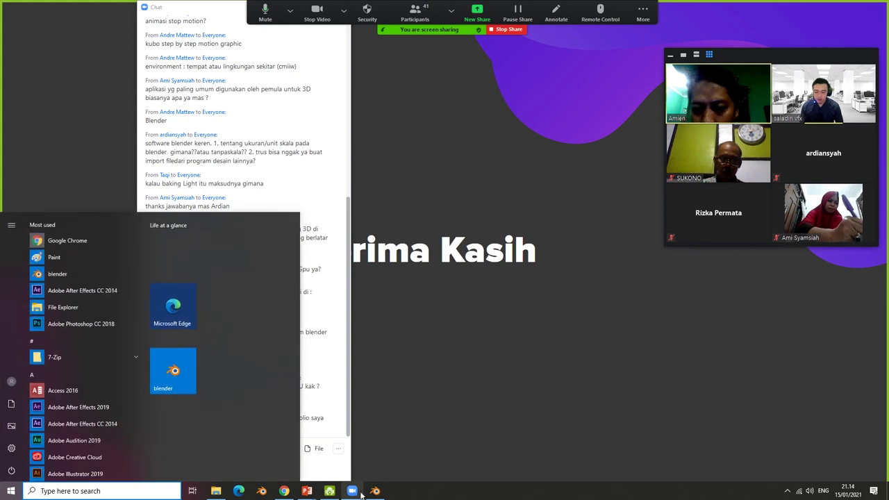
click(363, 491)
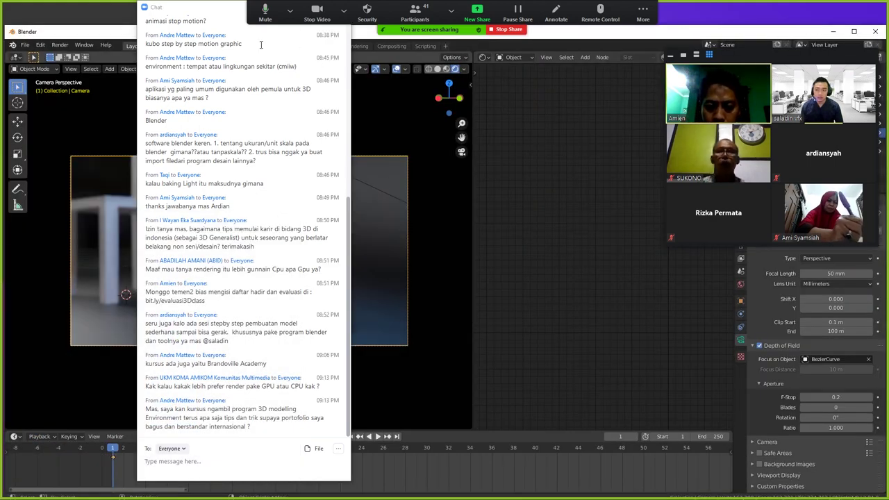
mouse_move(209, 6)
mouse_down()
mouse_move(158, 33)
mouse_move(82, 38)
mouse_up()
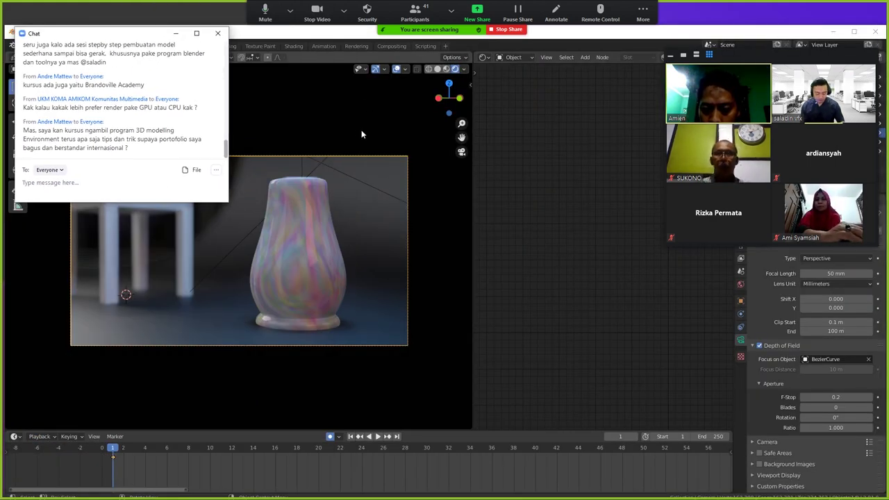
Select the vase and orbit out to a wide view of the chair, vase and bent object
click(348, 296)
click(348, 296)
mouse_move(347, 296)
middle_down()
mouse_move(304, 291)
mouse_move(349, 295)
mouse_move(416, 262)
middle_up()
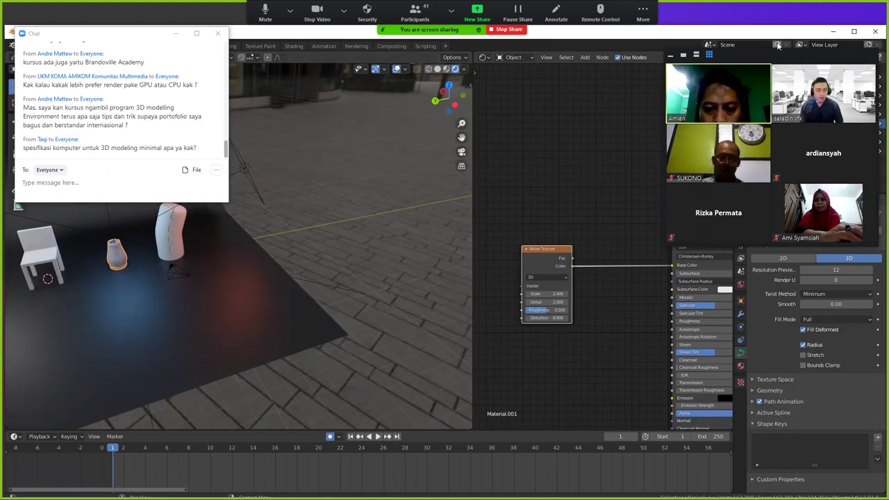
Check the scene's Units panel, keeping the Metric unit system and Meters for length
drag(753, 58, 475, 103)
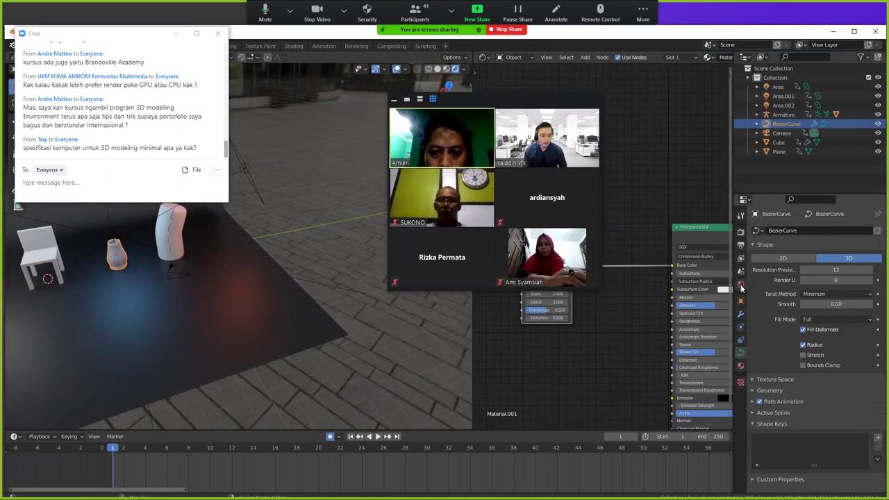
click(741, 271)
click(762, 279)
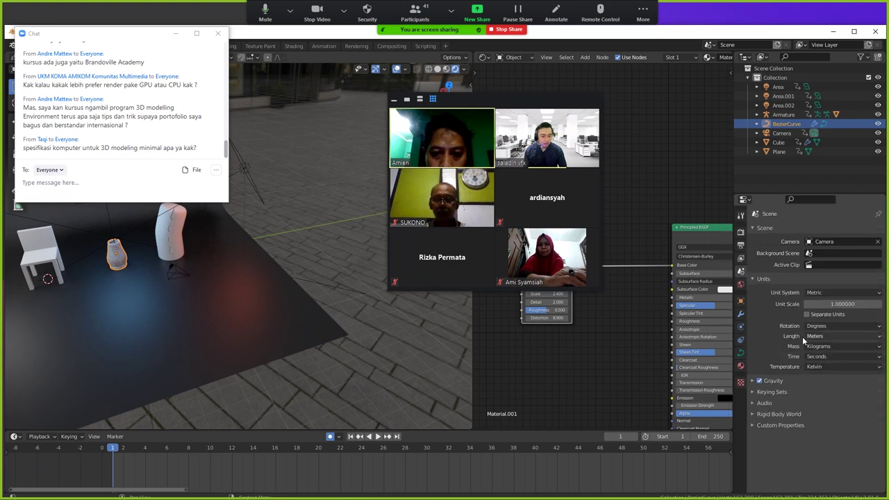
click(850, 294)
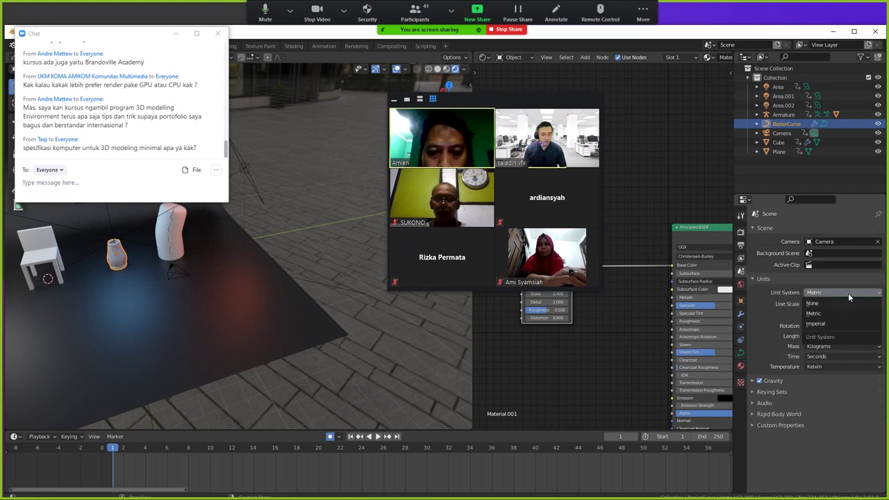
click(840, 313)
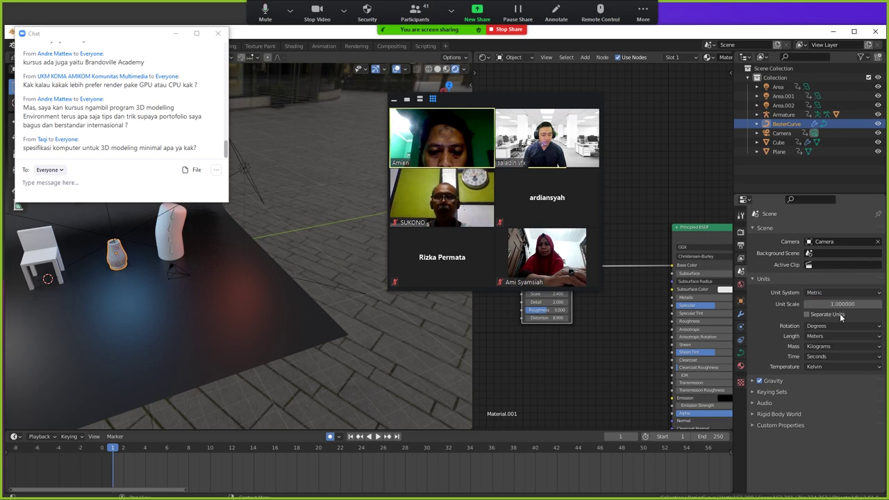
click(836, 337)
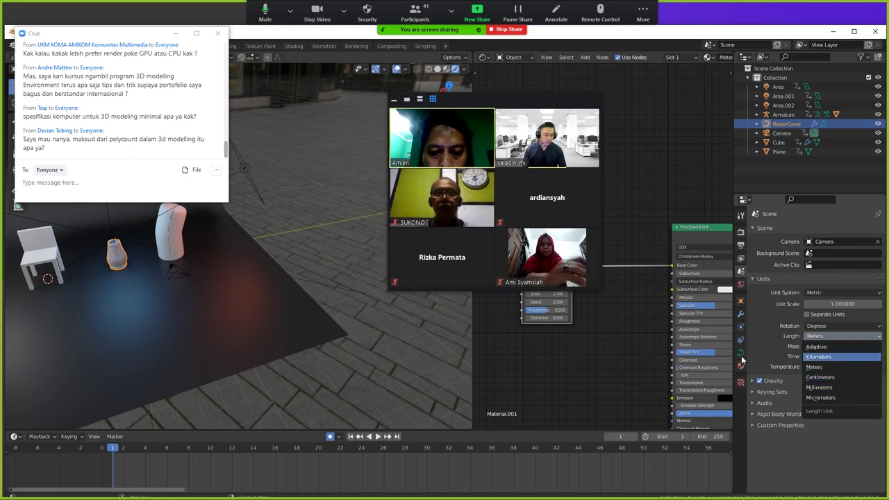
click(838, 367)
Move the video gallery and chat window aside and orbit back to the storefront
drag(426, 146, 551, 132)
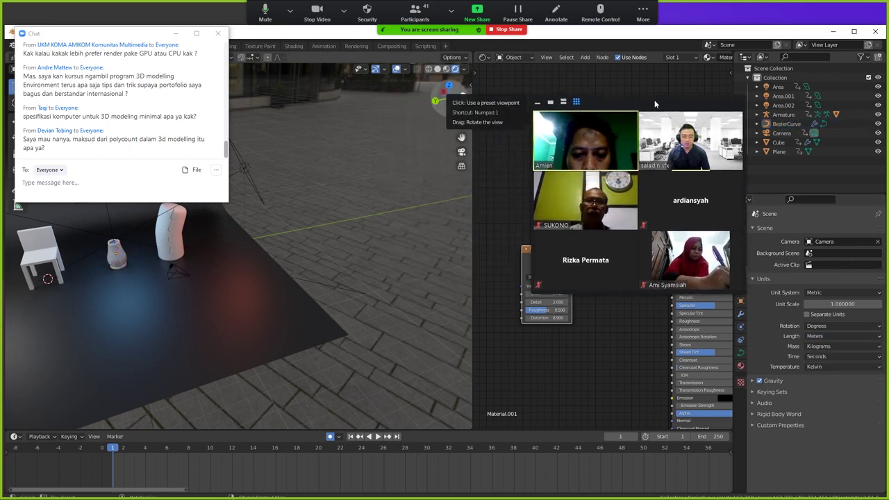
mouse_move(431, 180)
middle_down()
mouse_move(351, 200)
mouse_move(245, 250)
mouse_move(268, 285)
mouse_move(233, 299)
mouse_move(288, 289)
mouse_move(243, 273)
middle_up()
key(shift+a)
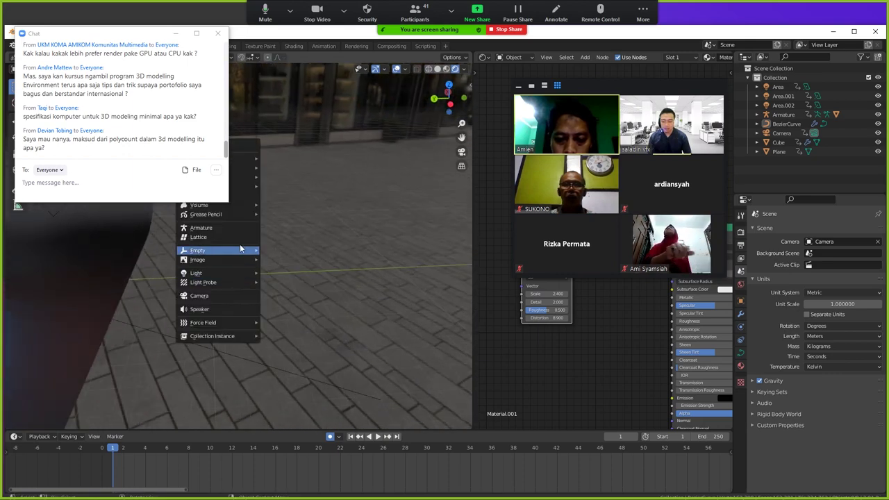
drag(182, 32, 153, 41)
mouse_move(282, 285)
middle_down()
mouse_move(268, 273)
mouse_move(246, 279)
middle_up()
Add a default cube, Cube.001, at the 3D cursor after undoing a trial plane
key(shift+a)
click(290, 162)
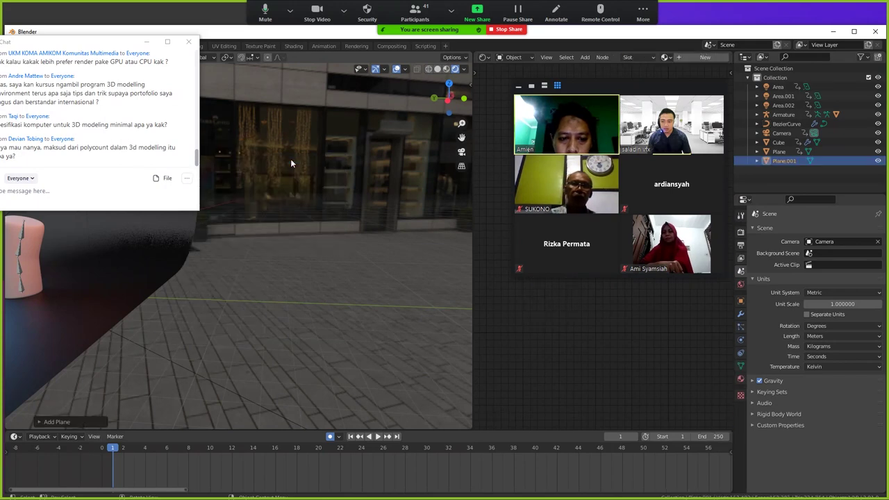
key(ctrl+z)
key(shift+a)
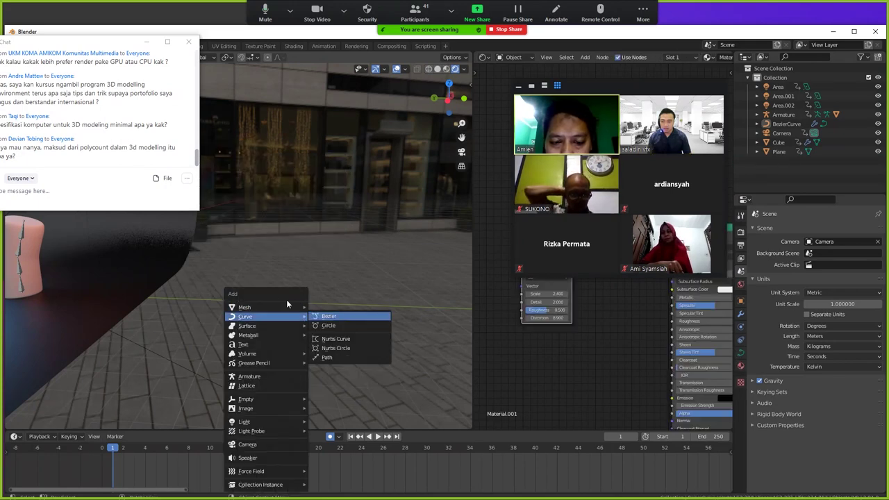
click(330, 316)
mouse_move(422, 263)
middle_down()
mouse_move(270, 313)
mouse_move(294, 304)
middle_up()
key(n)
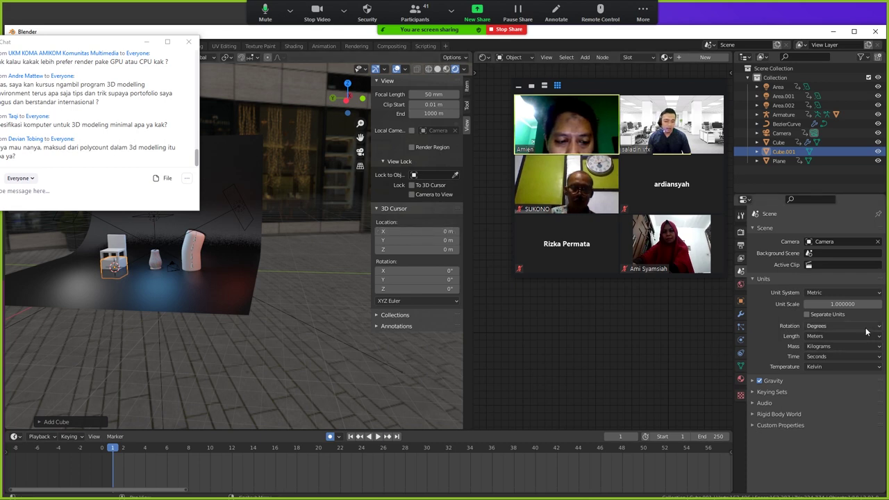
Switch scene length units to Centimeters and place the 3D cursor at X 25, Y 25
click(843, 335)
click(835, 377)
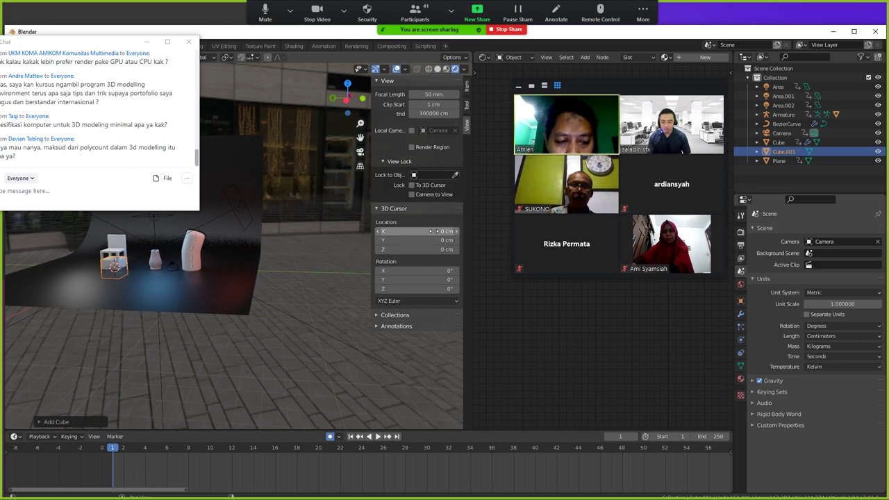
click(436, 231)
text(25)
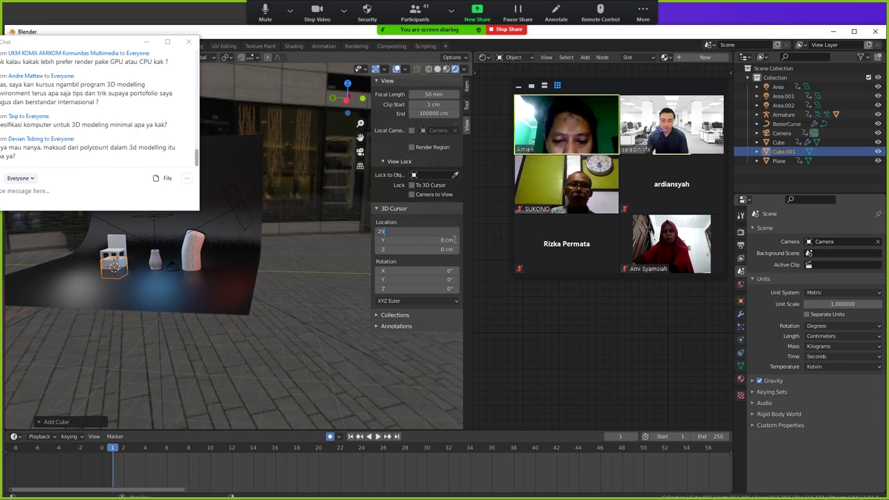
key(Tab)
text(25)
key(Return)
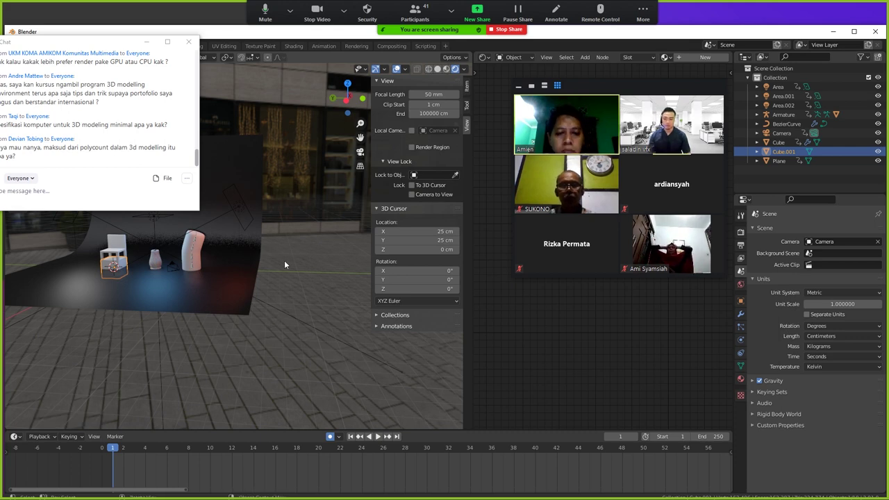
middle_drag(284, 260, 257, 261)
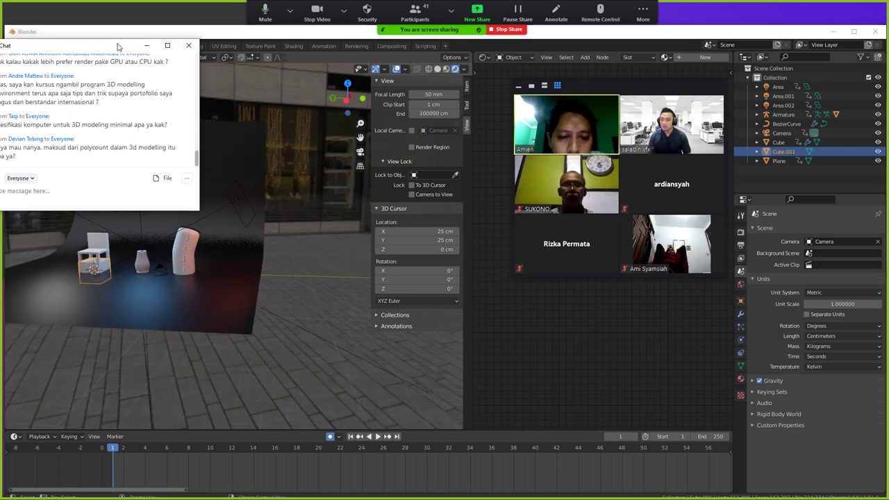
drag(119, 43, 219, 89)
scroll(278, 169, up, 2)
scroll(278, 169, up, 3)
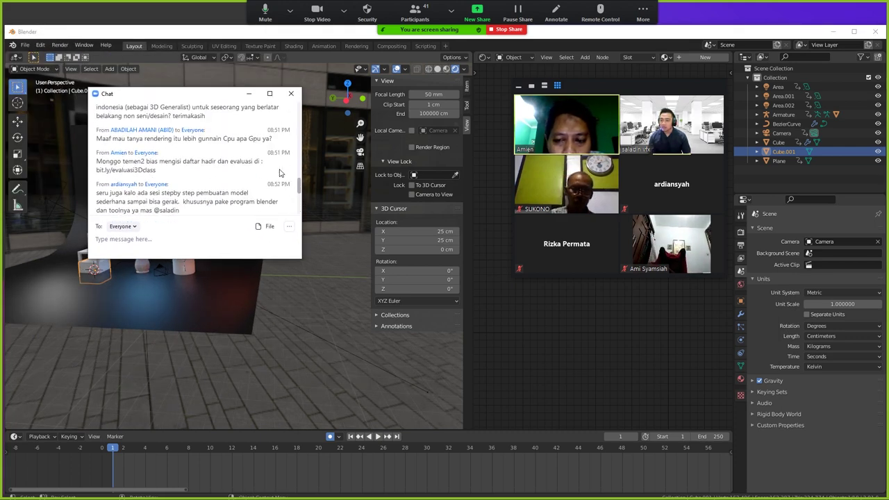
scroll(278, 174, down, 2)
scroll(279, 181, down, 1)
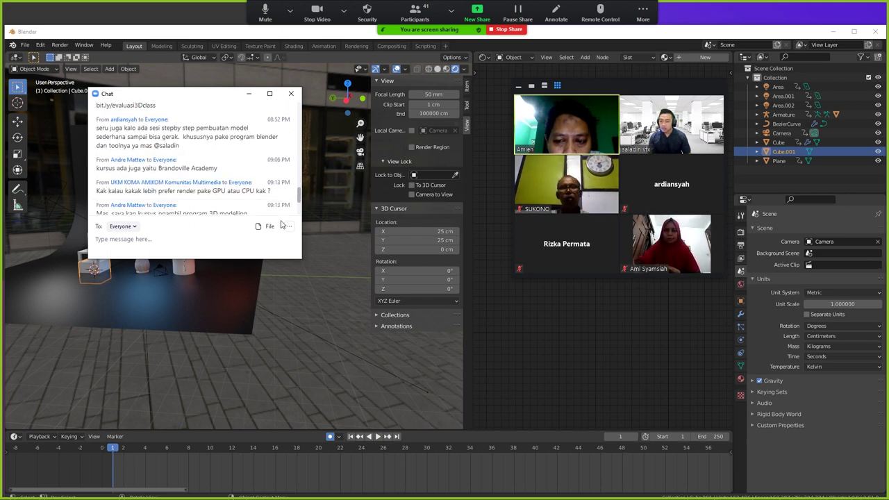
scroll(274, 182, up, 2)
scroll(270, 172, up, 2)
scroll(270, 172, up, 2)
scroll(272, 169, up, 2)
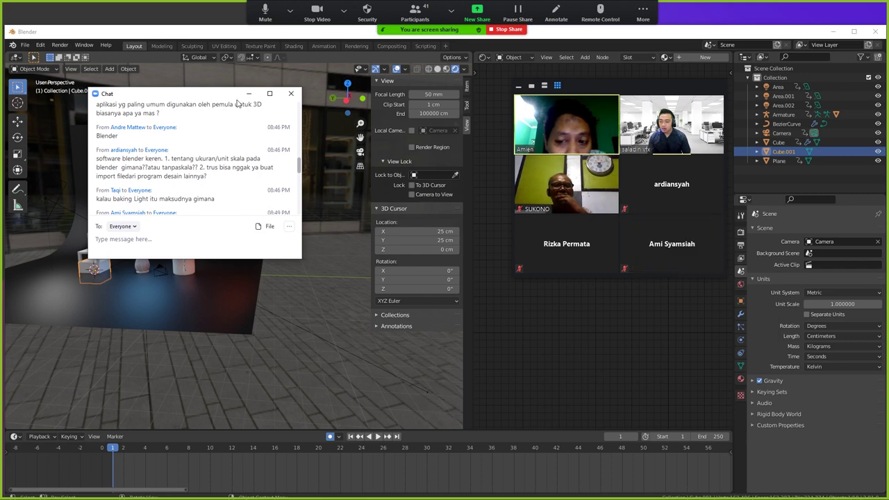
mouse_move(166, 98)
mouse_down()
mouse_move(352, 94)
mouse_move(366, 101)
mouse_up()
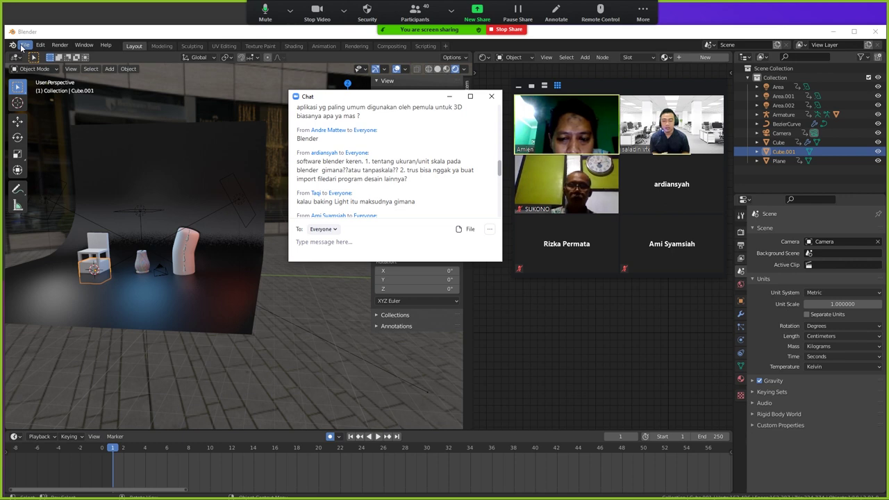
click(31, 49)
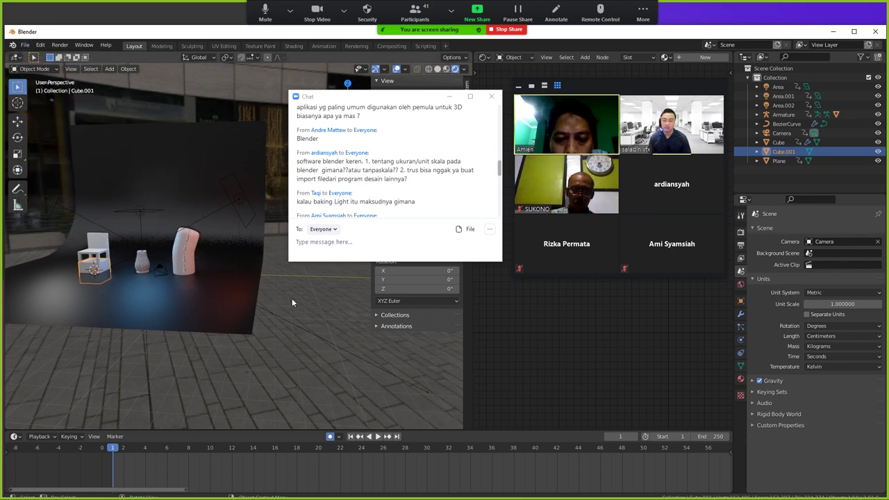
drag(389, 96, 329, 114)
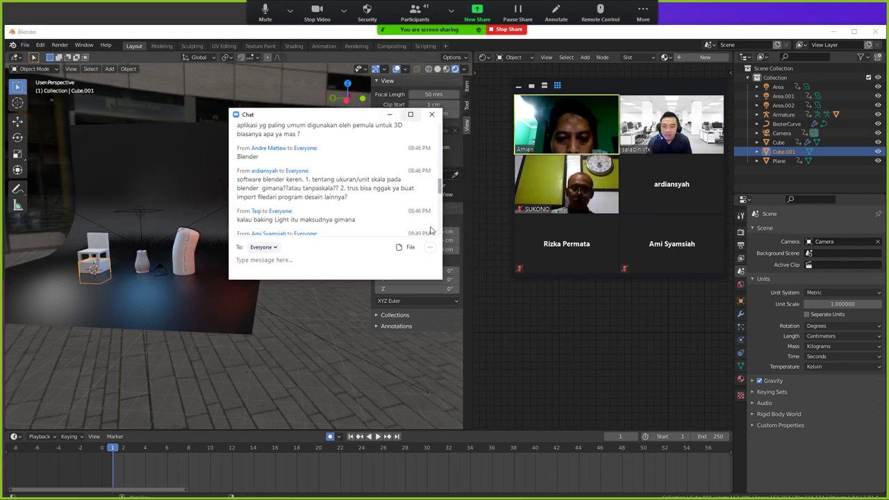
drag(431, 280, 431, 497)
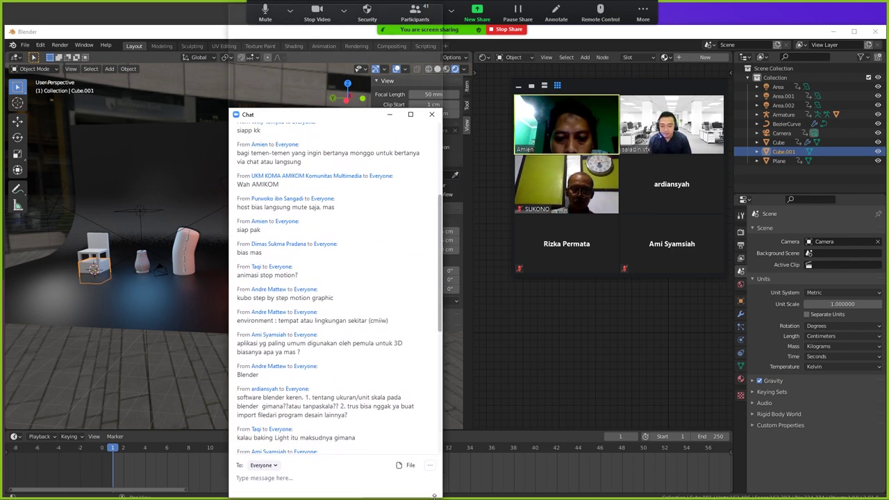
double_click(296, 109)
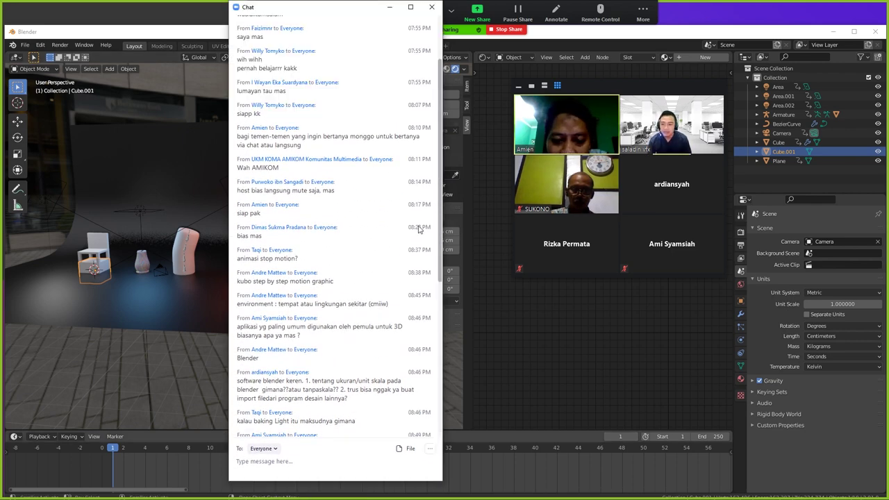
scroll(419, 228, up, 1)
scroll(415, 220, up, 2)
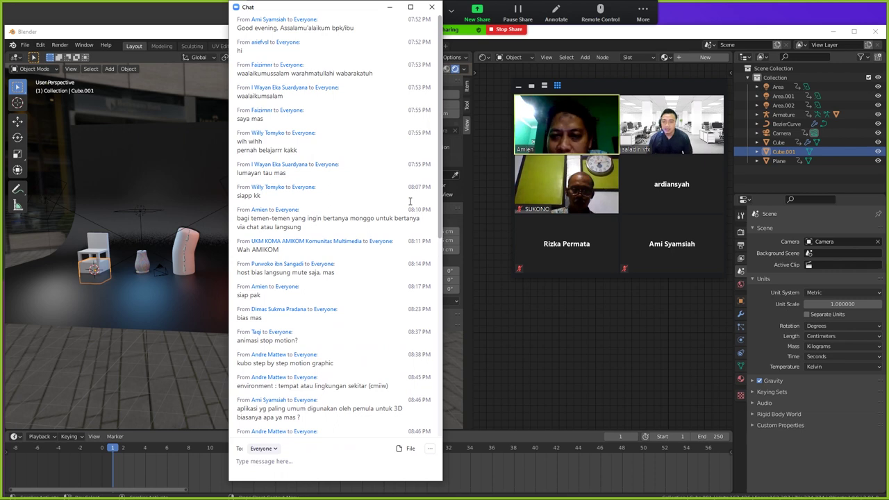
scroll(383, 177, down, 2)
scroll(383, 180, down, 4)
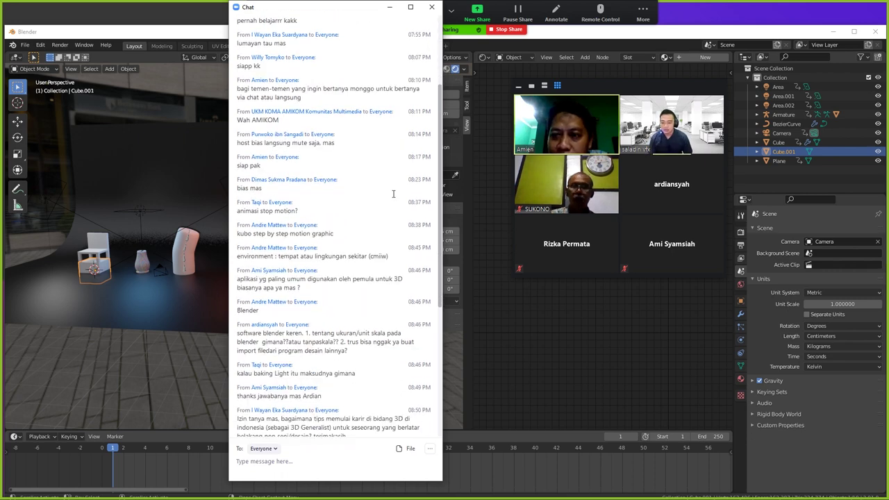
scroll(393, 194, down, 2)
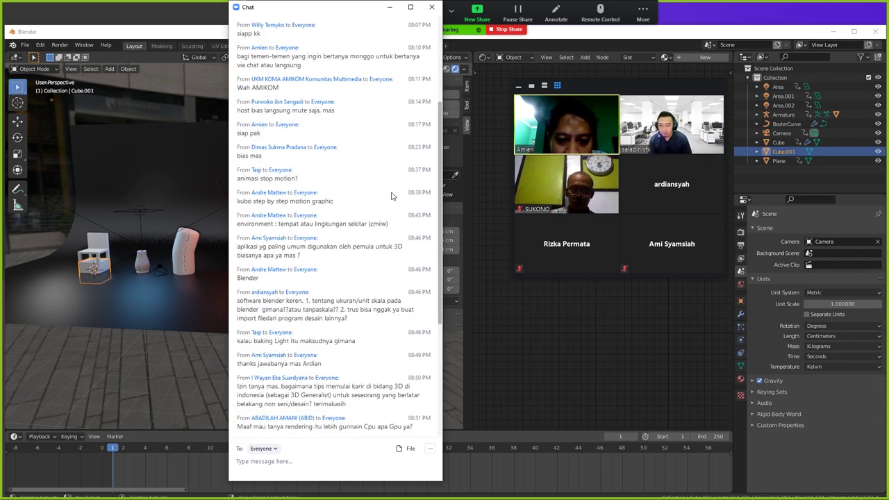
click(521, 14)
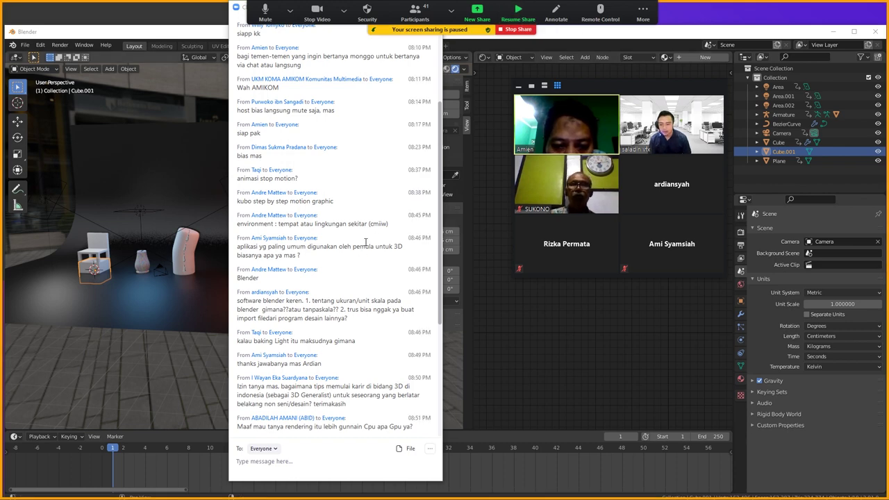
scroll(373, 228, down, 2)
scroll(373, 228, down, 1)
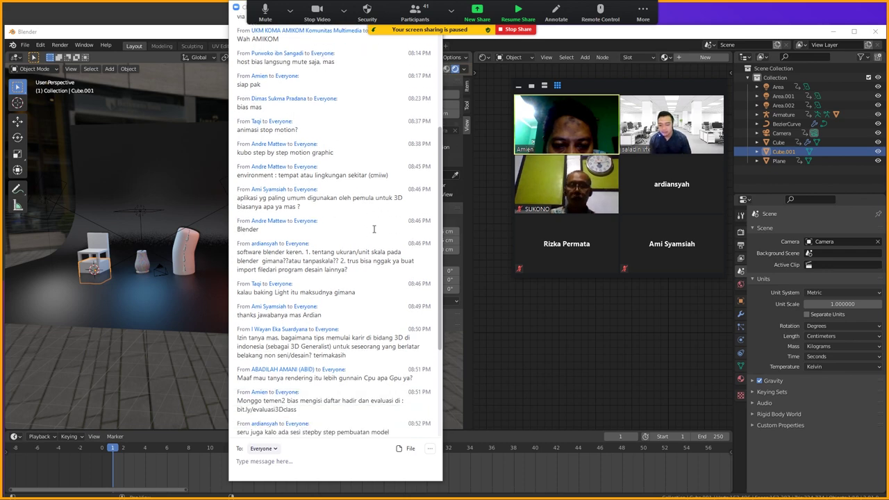
scroll(374, 229, down, 2)
scroll(396, 195, down, 1)
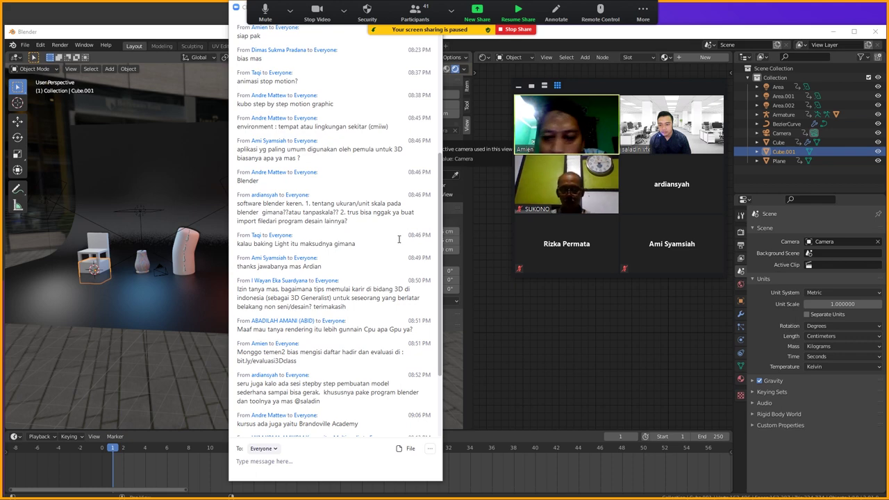
scroll(398, 240, down, 1)
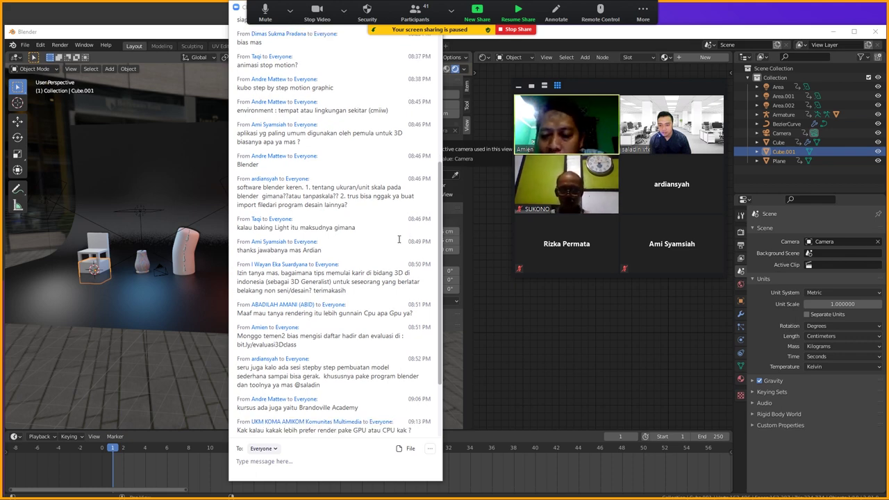
scroll(399, 239, up, 2)
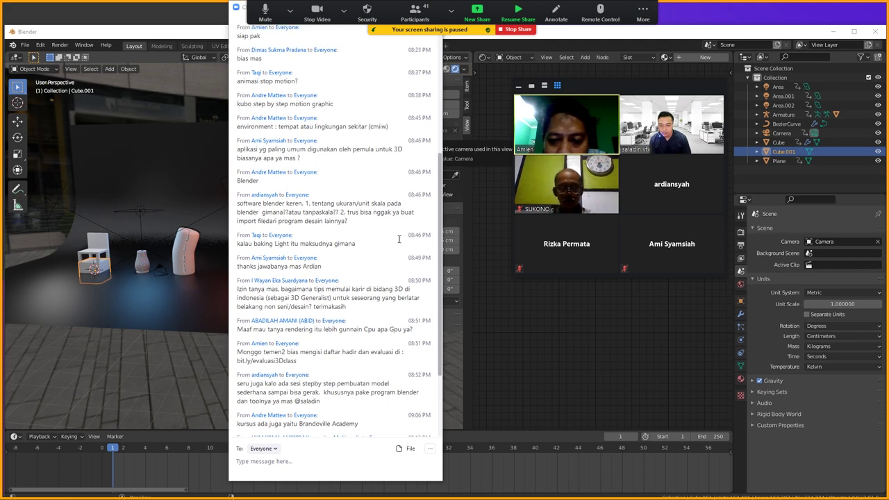
scroll(399, 239, down, 2)
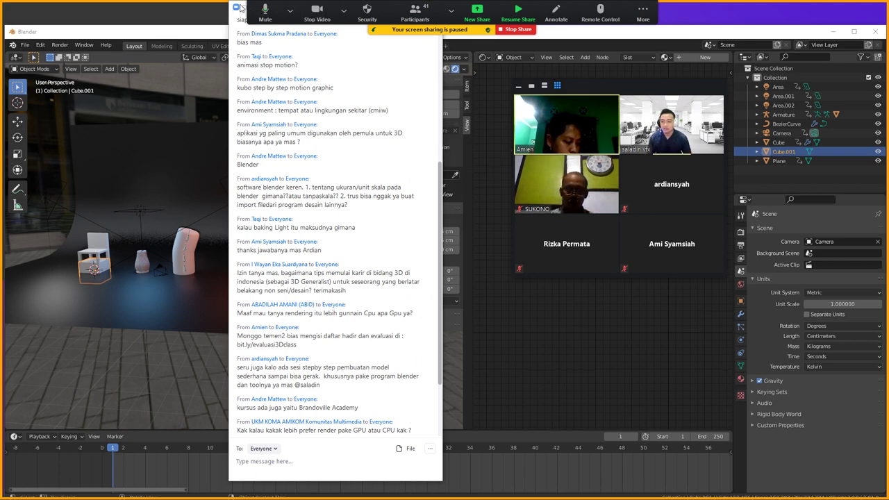
key(alt+t)
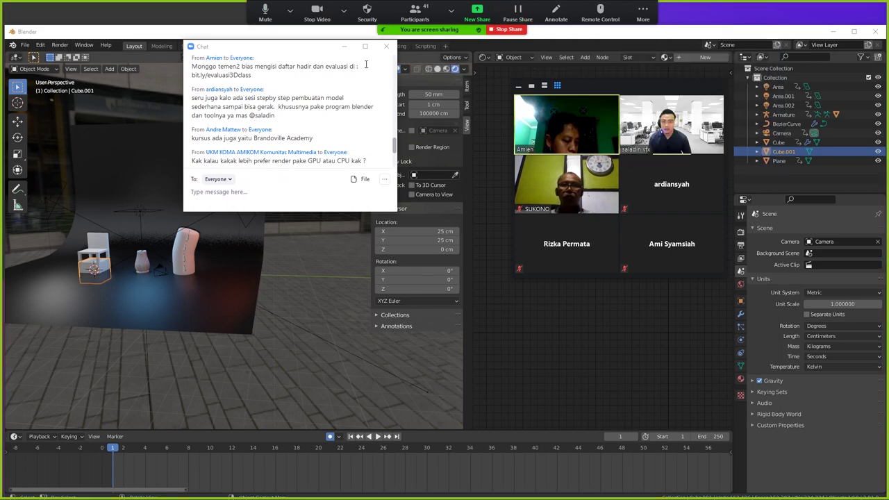
Close the chat, hide the sidebar and frame the chair, vase and bent object
click(387, 46)
mouse_move(324, 94)
middle_down()
mouse_move(106, 268)
mouse_move(85, 272)
middle_up()
scroll(221, 254, up, 3)
scroll(87, 286, down, 3)
scroll(84, 273, down, 2)
scroll(160, 295, up, 3)
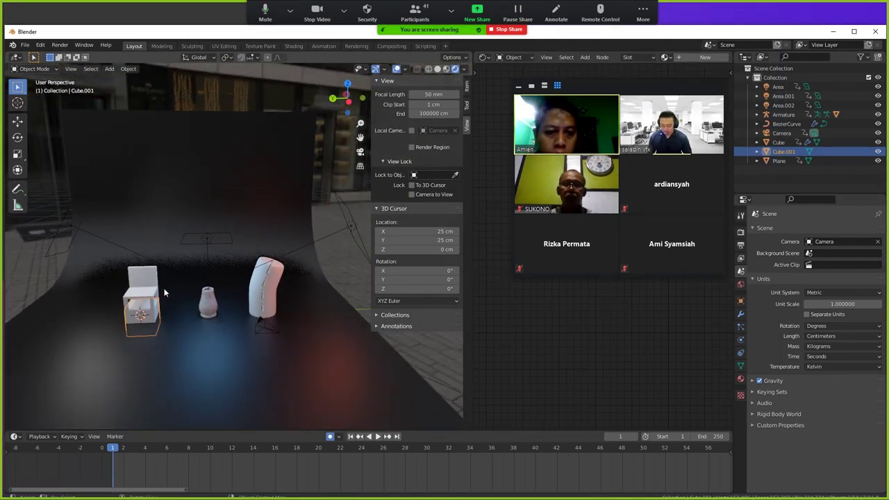
key(n)
scroll(185, 273, down, 2)
middle_drag(185, 272, 208, 250)
scroll(209, 250, up, 2)
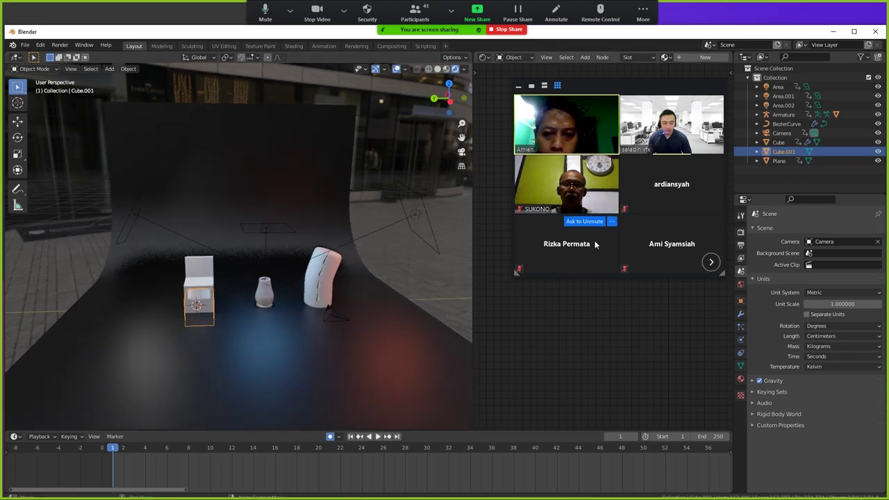
Show Eevee's Indirect Lighting options: Diffuse Bounces 3, Cubemap Size 512 px
click(741, 245)
click(741, 232)
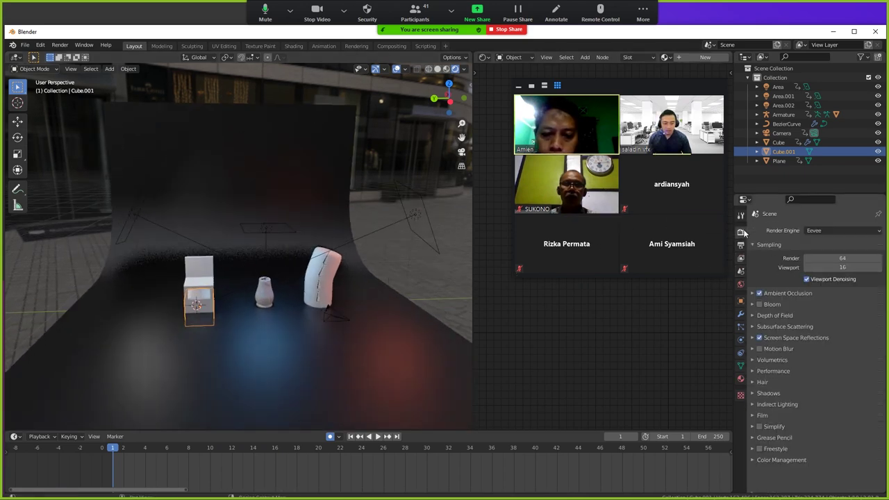
click(741, 216)
click(741, 232)
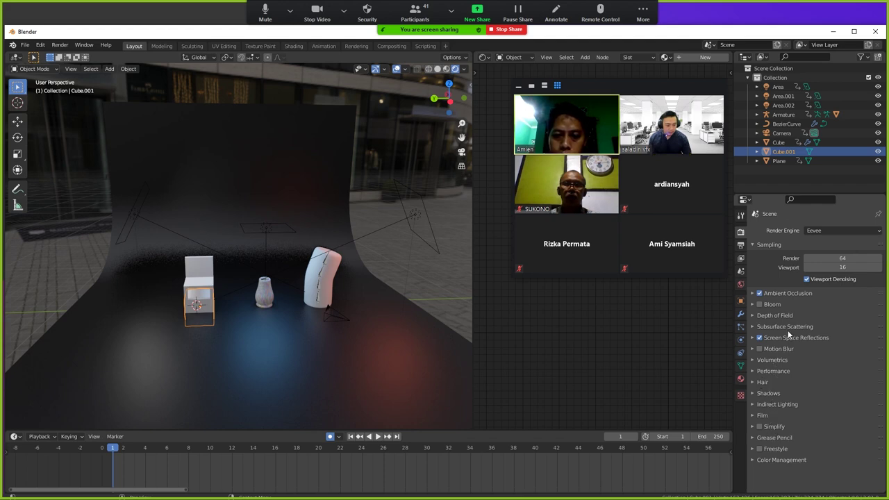
click(781, 405)
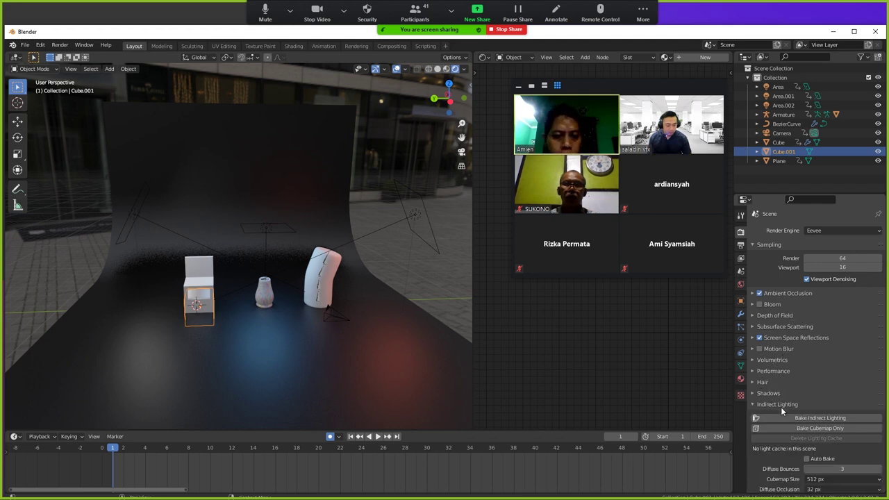
scroll(781, 407, down, 2)
scroll(788, 399, down, 2)
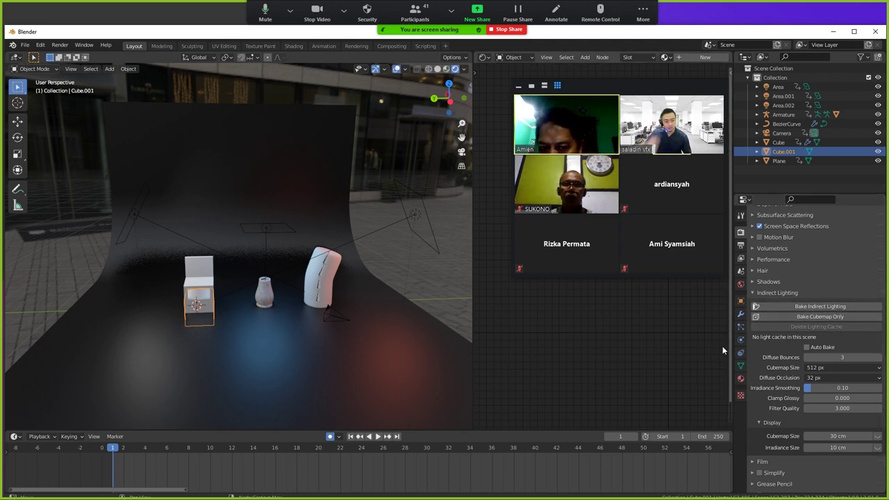
middle_drag(306, 322, 288, 322)
Move the area light Area.001 to a new position near the chair
scroll(288, 322, down, 3)
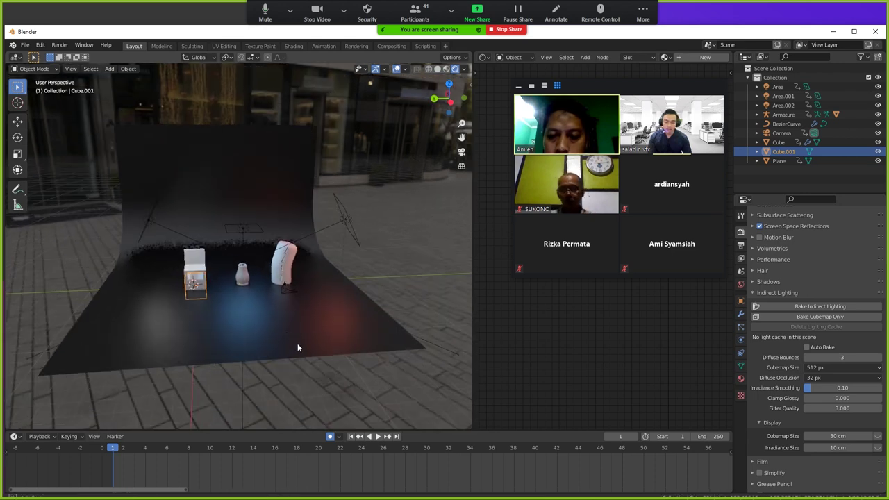
scroll(298, 344, up, 3)
scroll(299, 341, up, 2)
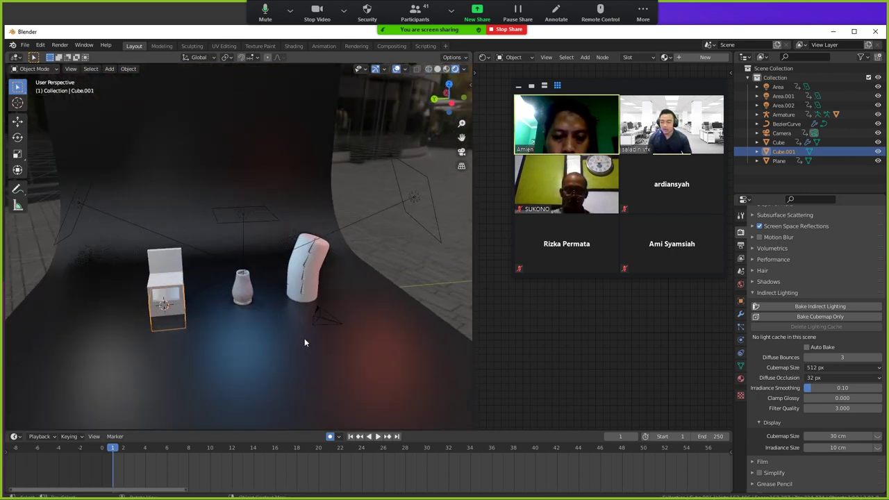
mouse_move(304, 341)
middle_down()
mouse_move(280, 316)
mouse_move(290, 314)
mouse_move(273, 334)
mouse_move(301, 341)
middle_up()
scroll(279, 337, up, 1)
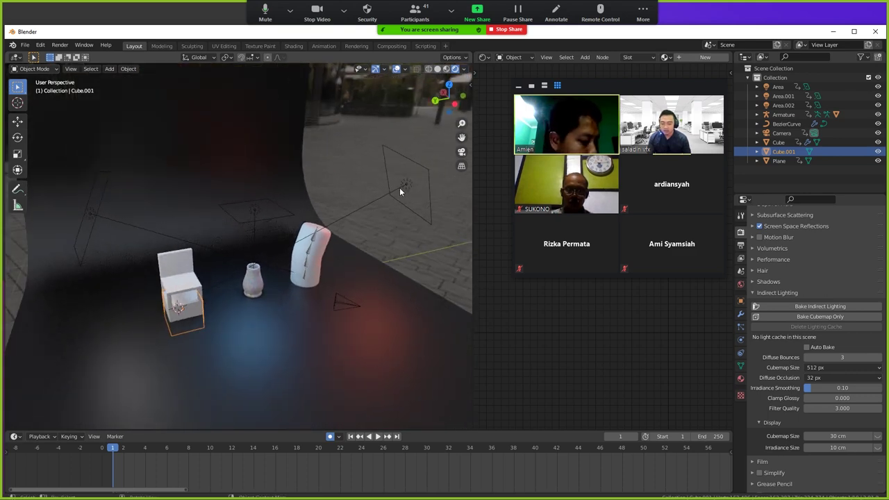
mouse_move(399, 192)
middle_down()
mouse_move(332, 263)
mouse_move(313, 250)
middle_up()
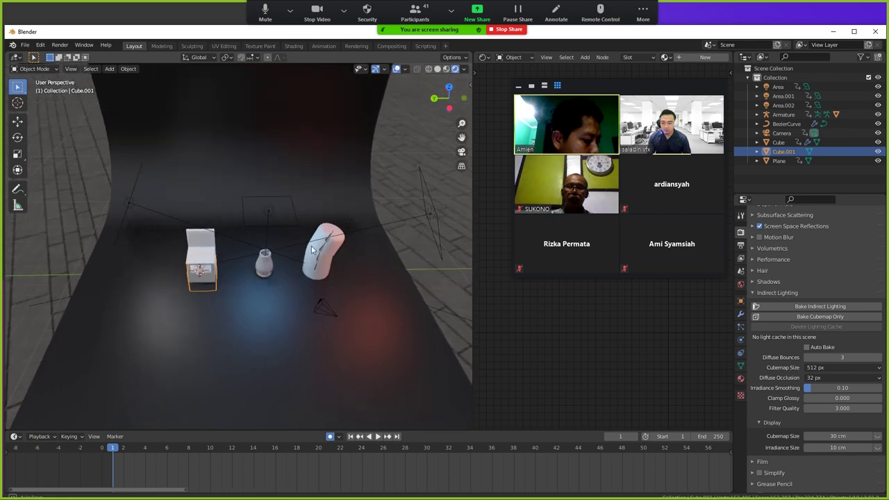
click(435, 216)
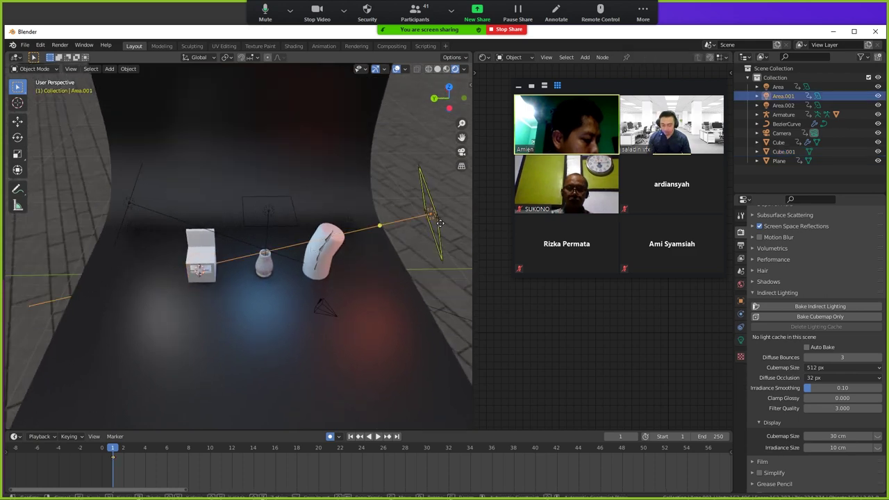
key(g)
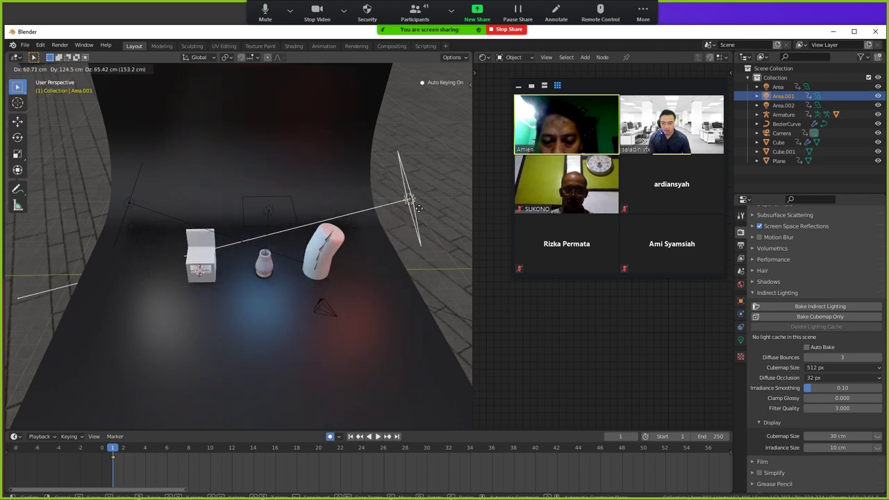
click(420, 244)
Delete the box-shaped Cube.001 surrounding the chair
mouse_move(325, 273)
middle_down()
mouse_move(339, 262)
mouse_move(256, 281)
mouse_move(212, 263)
middle_up()
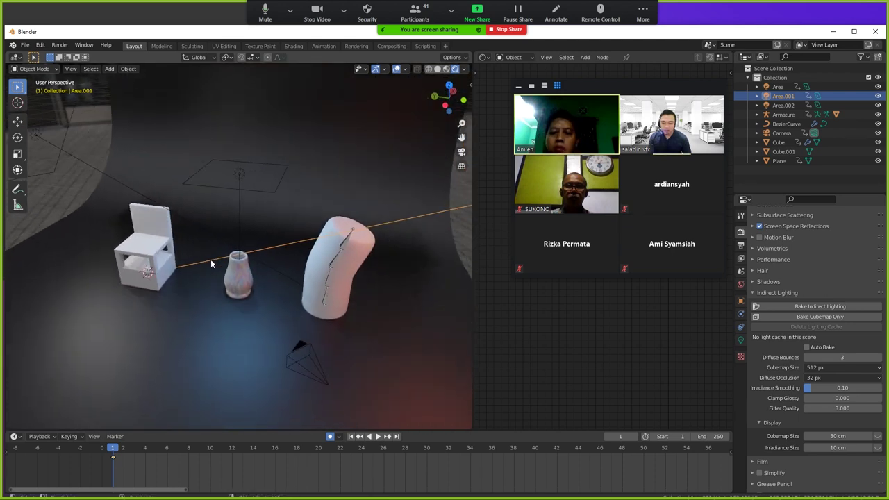
click(154, 278)
key(x)
click(149, 274)
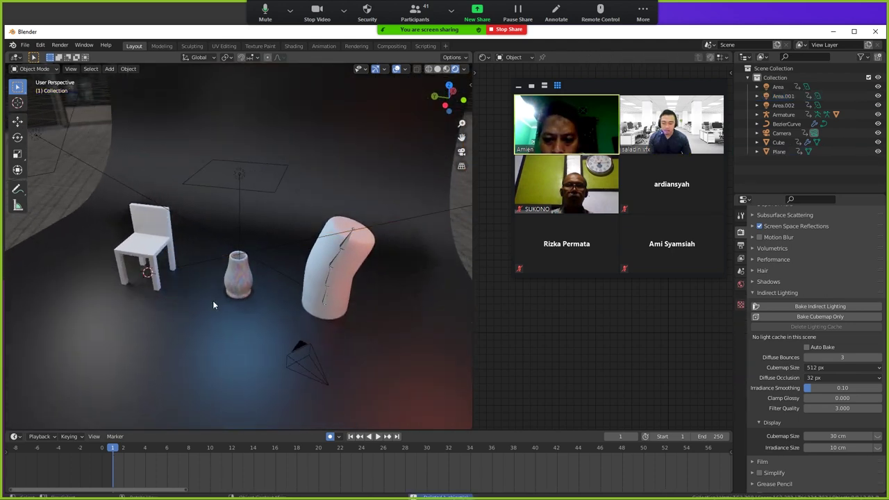
mouse_move(309, 301)
middle_down()
mouse_move(308, 282)
mouse_move(323, 279)
mouse_move(305, 286)
middle_up()
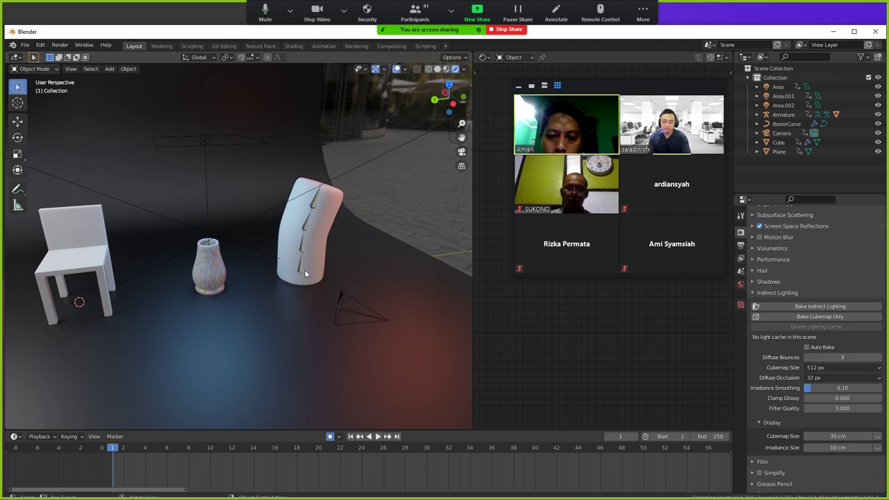
Pause the Zoom screen share
middle_drag(305, 274, 339, 268)
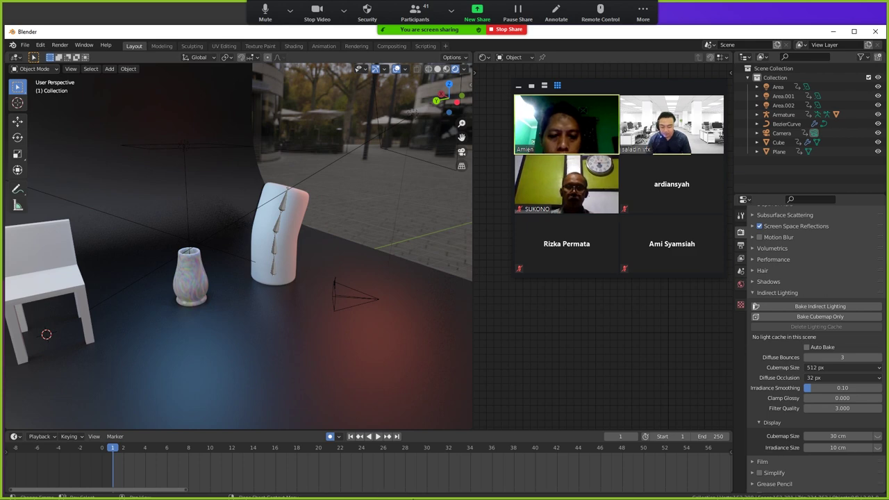
key(super)
key(super)
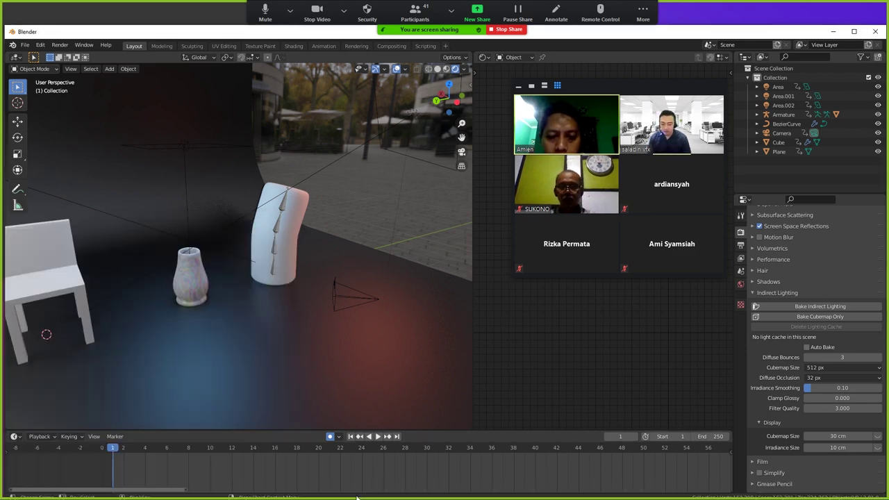
click(523, 16)
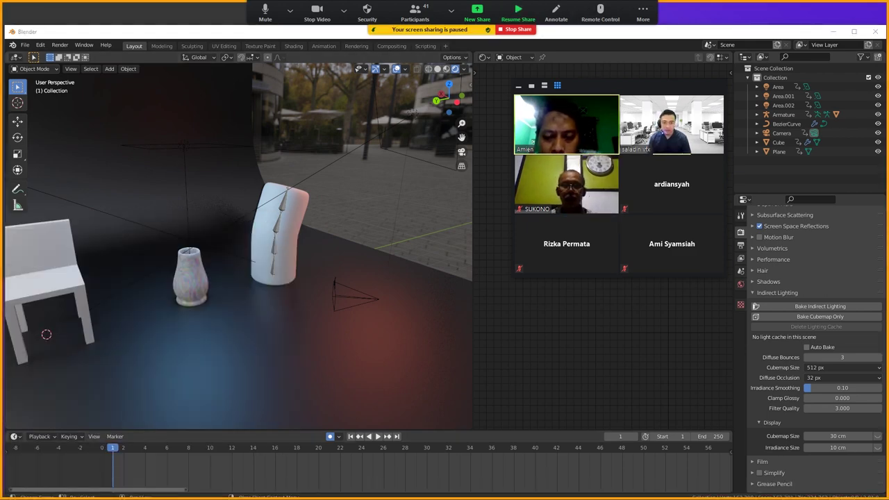
Open Zoom's meeting chat from More and stretch it tall to show attendees' questions
key(super)
key(super)
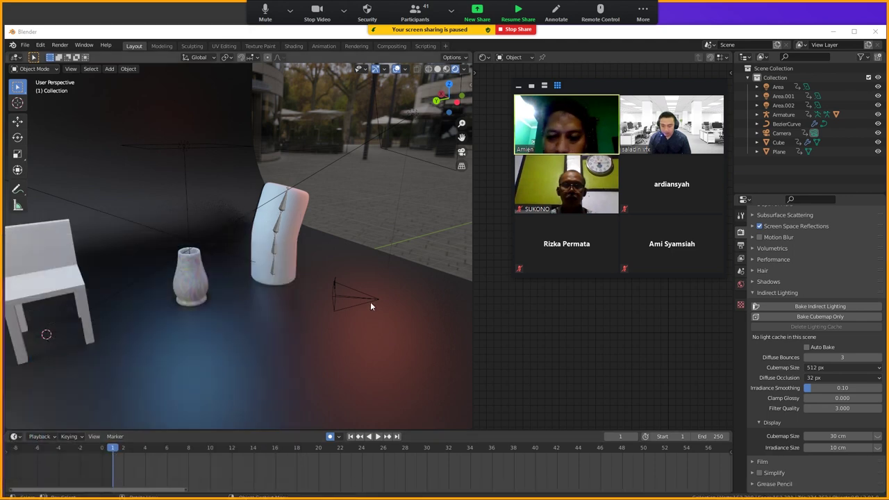
key(super)
key(super)
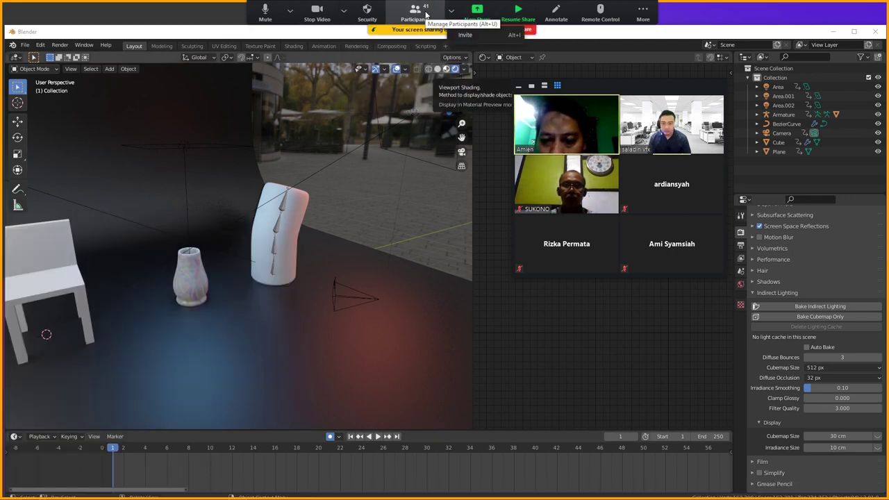
click(636, 12)
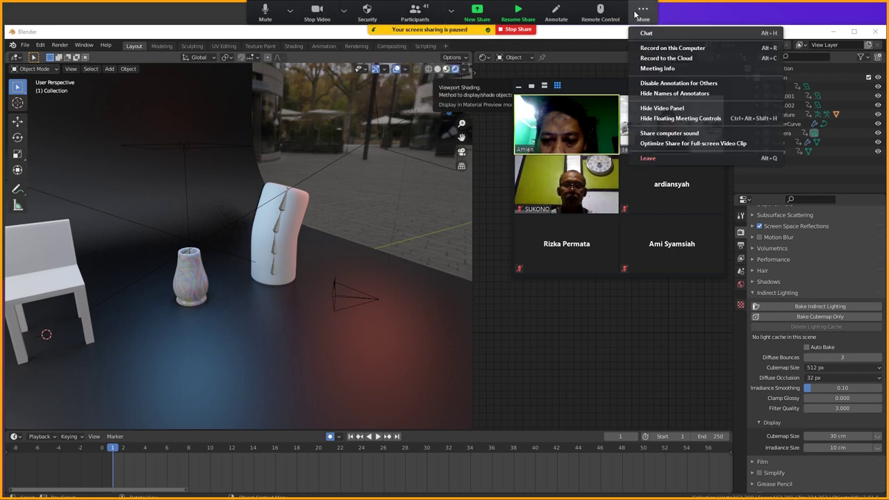
click(646, 34)
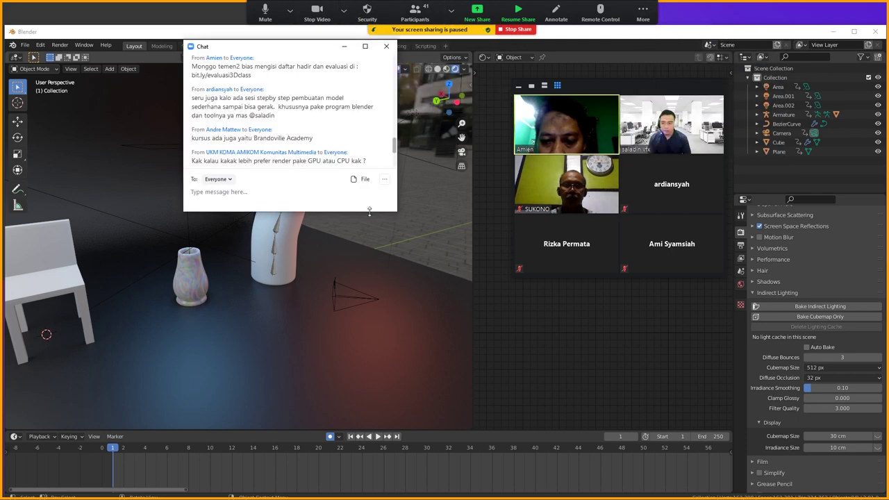
drag(369, 212, 369, 486)
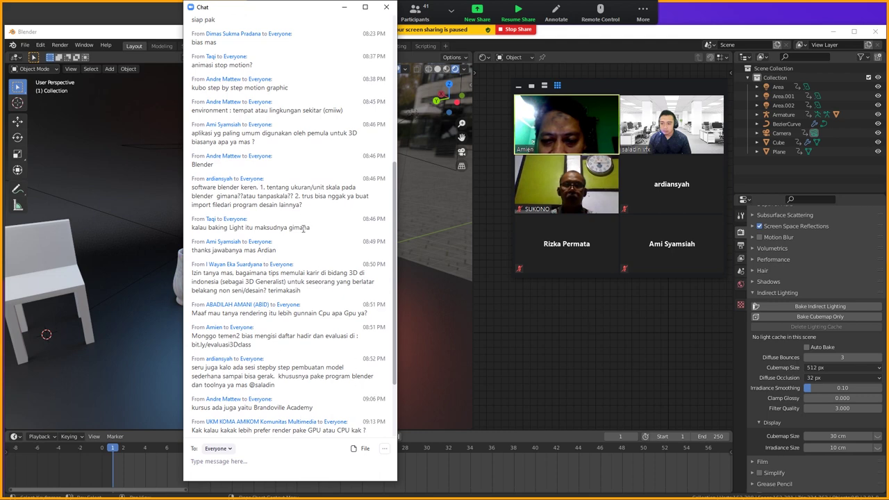
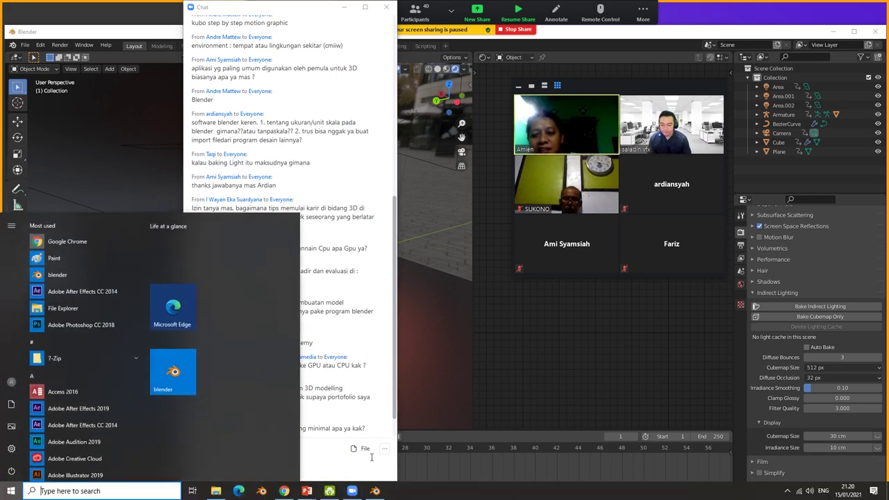
Bring the browser forward, close the meeting chat, and resize the browser window
key(super)
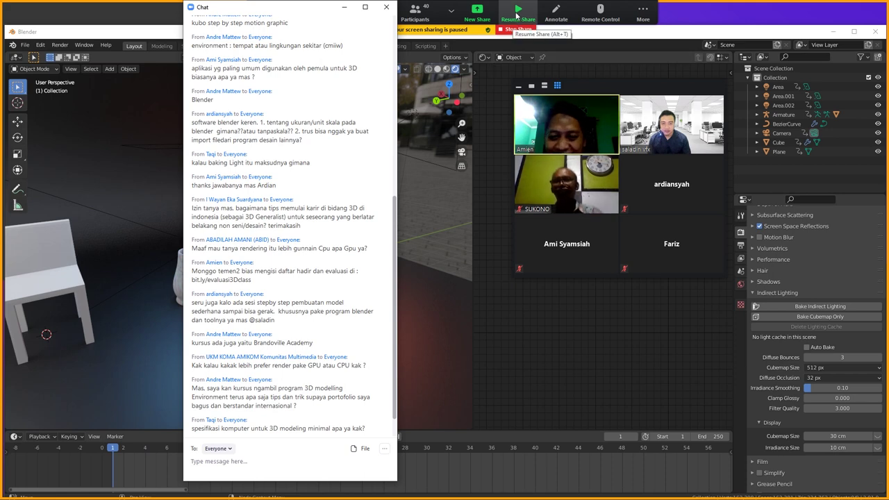
key(super)
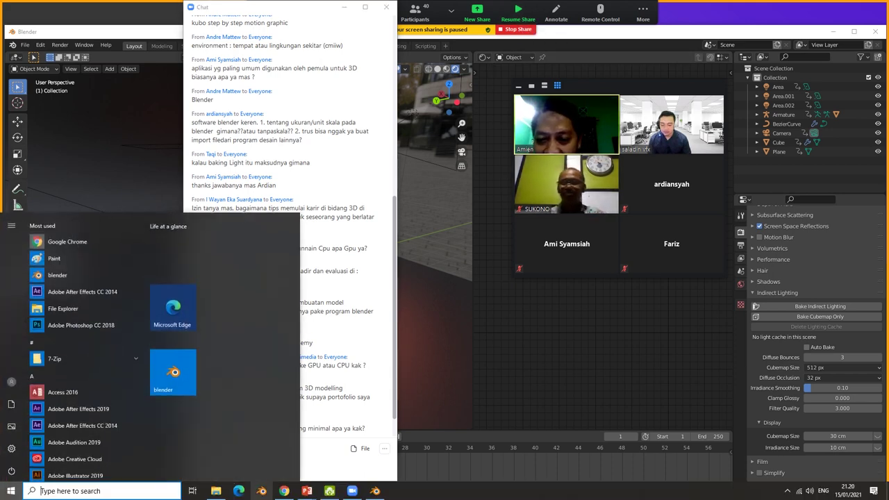
click(273, 492)
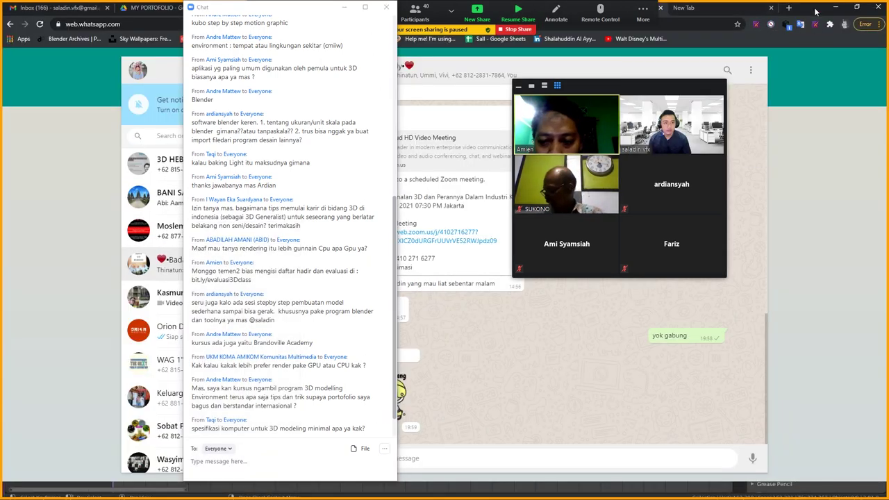
click(386, 8)
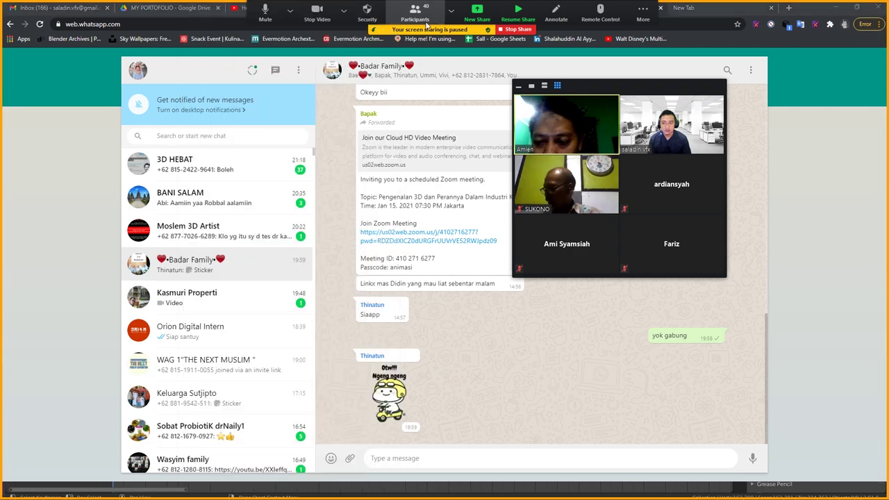
click(857, 8)
drag(767, 62, 722, 64)
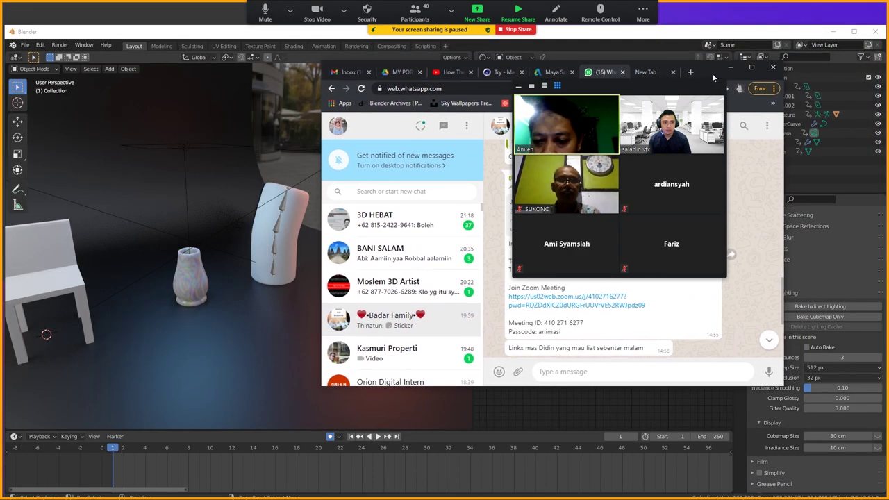
drag(340, 379, 94, 488)
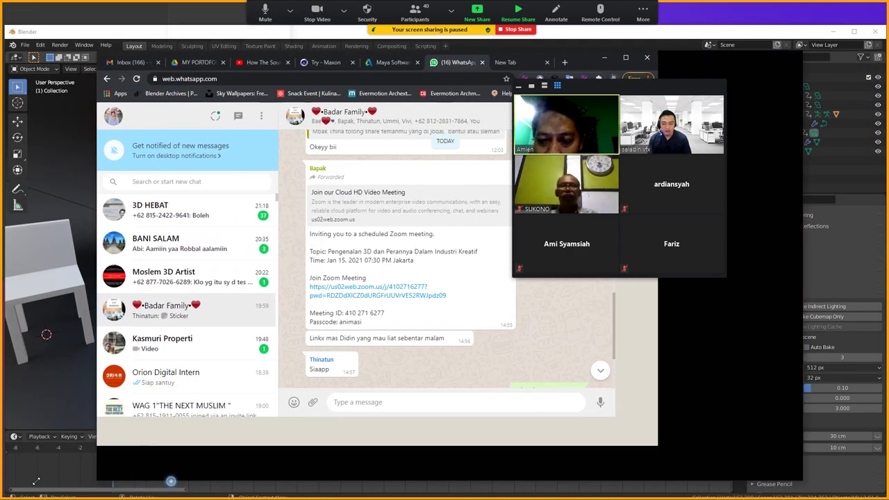
drag(95, 51, 2, 3)
double_click(728, 15)
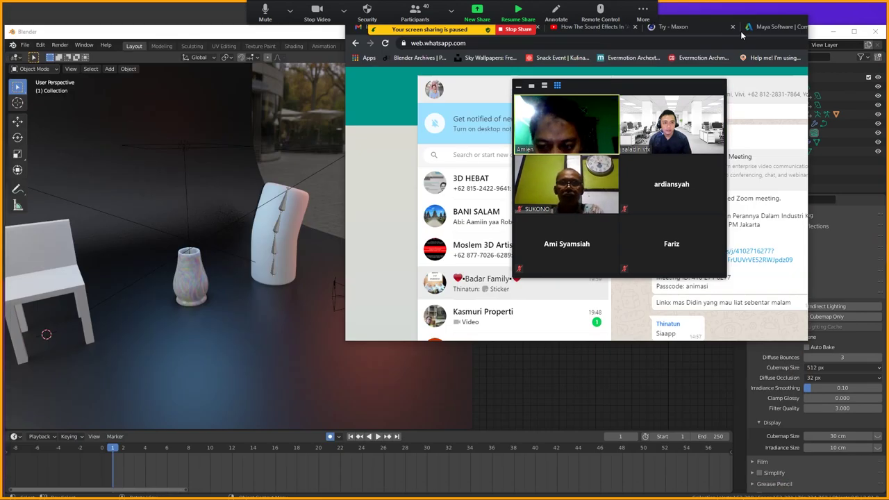
Search Google in a new tab for 'blender spesifikasi' and maximize the results
click(720, 46)
click(597, 63)
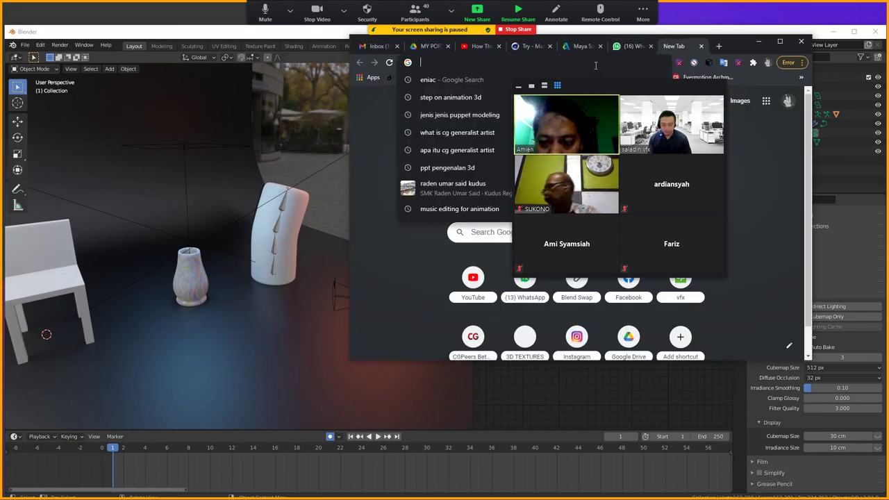
text(blender )
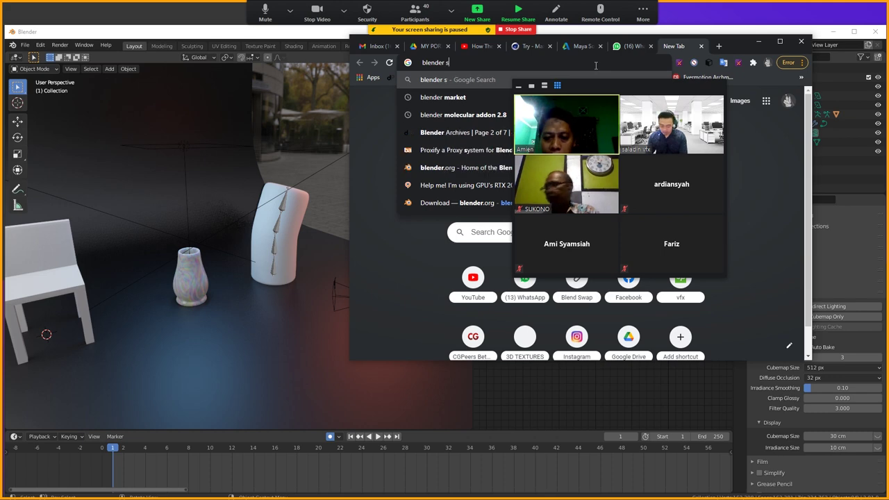
text(spesi)
key(Return)
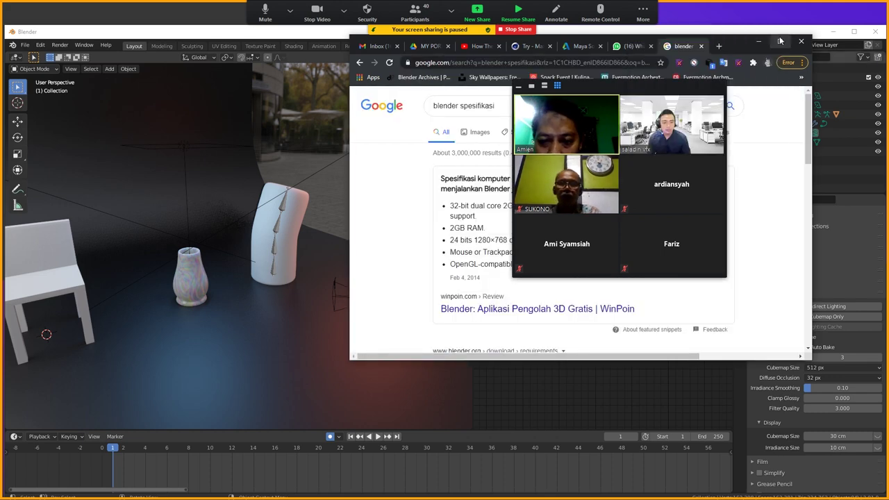
click(780, 40)
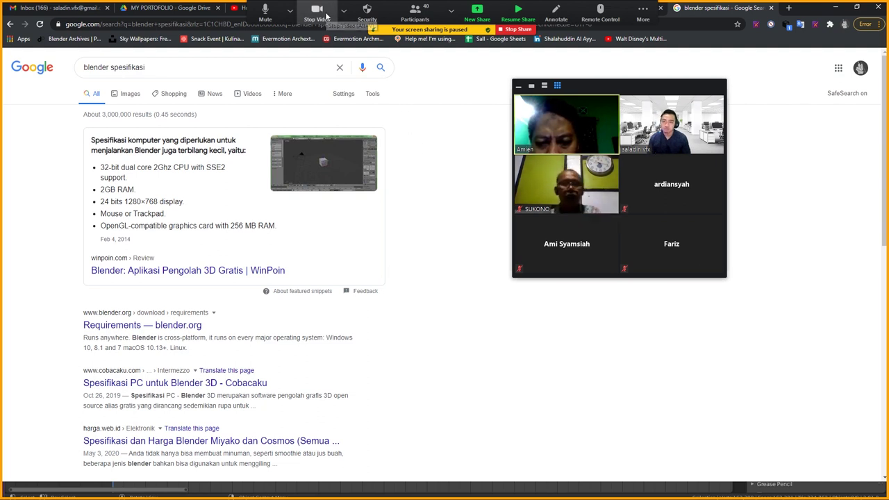
Reopen the meeting chat and bring the Blender window back to the front
click(643, 10)
click(647, 34)
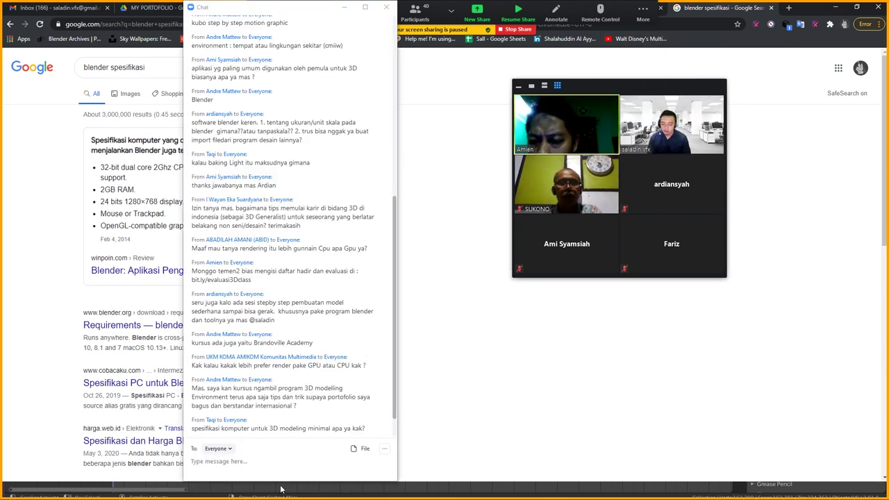
key(super)
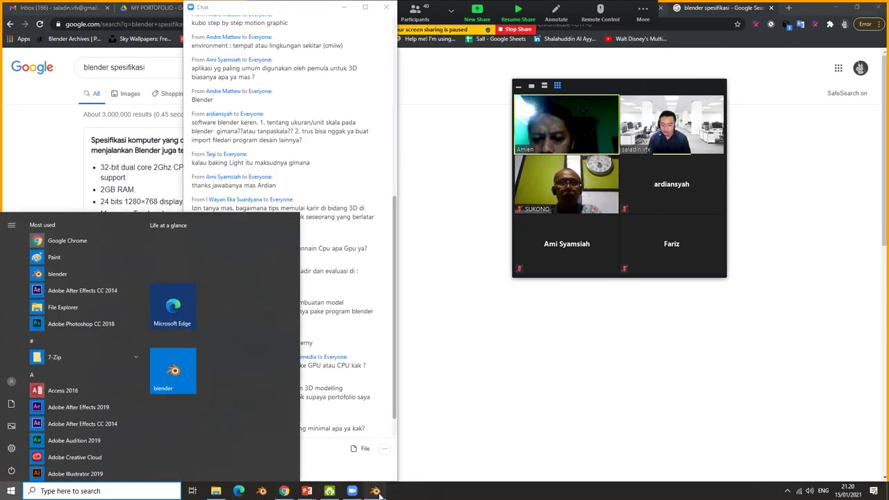
click(375, 491)
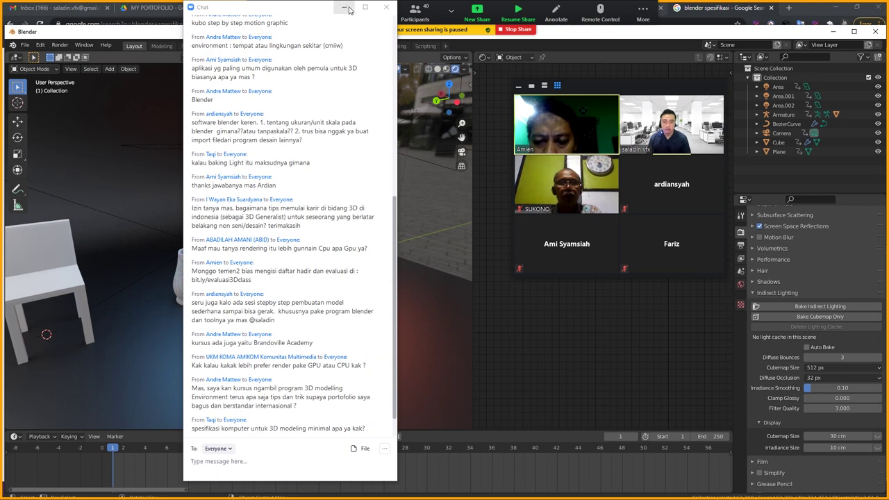
Minimize the meeting chat and tidy the meeting controls over Blender
drag(658, 93, 640, 101)
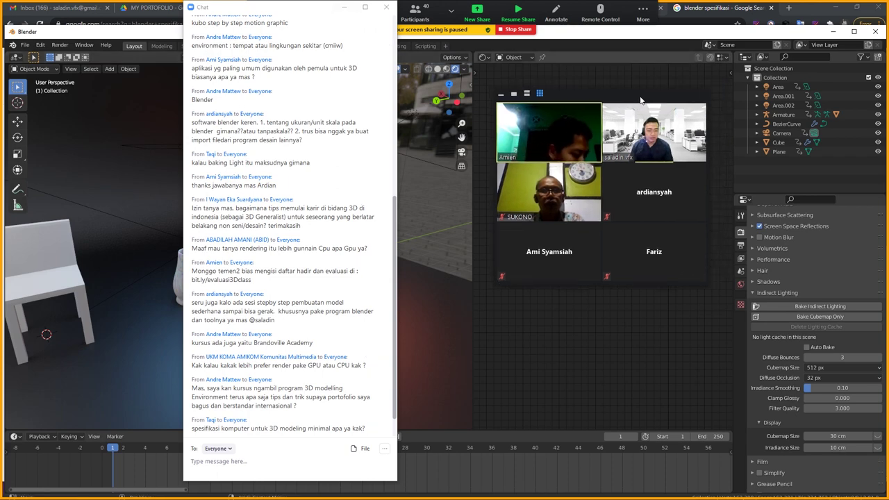
click(344, 7)
click(644, 13)
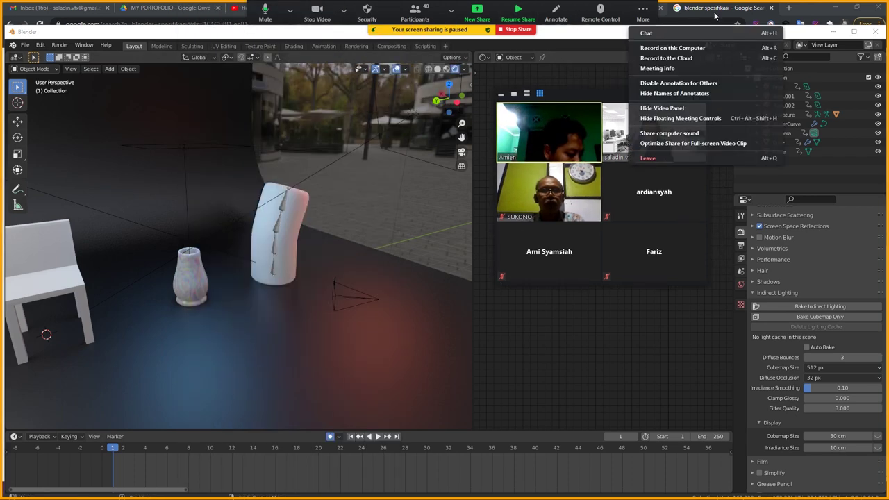
click(810, 15)
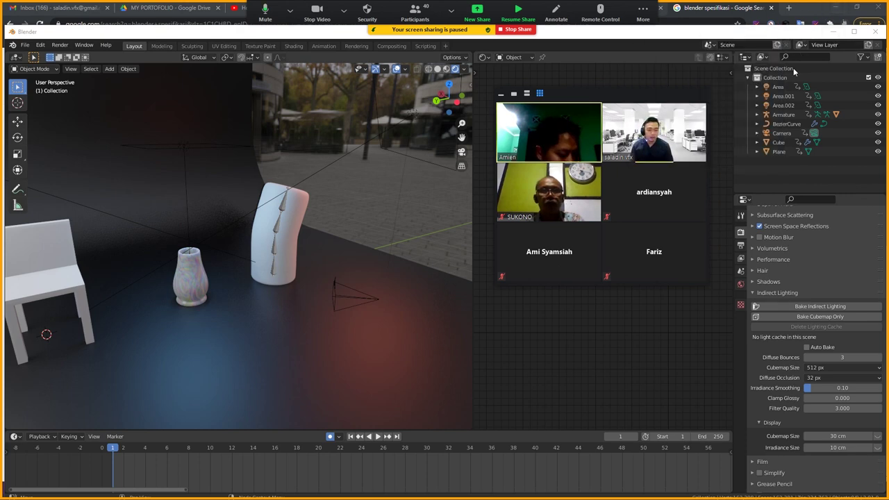
scroll(851, 271, up, 5)
scroll(851, 269, up, 3)
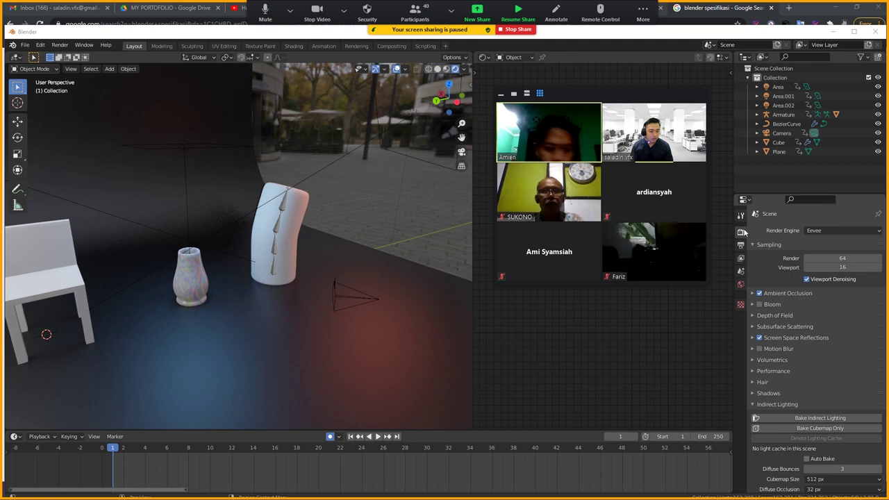
Resume screen sharing and open Blender Preferences to check the CUDA render devices
click(519, 13)
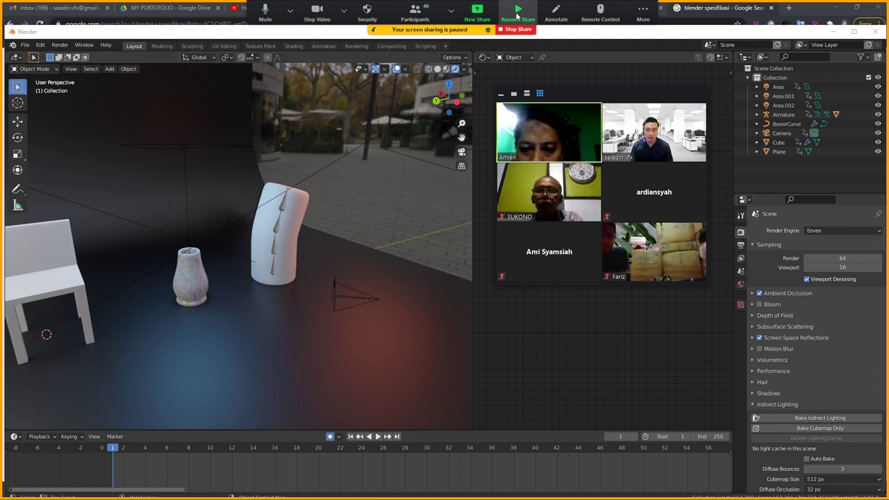
click(644, 13)
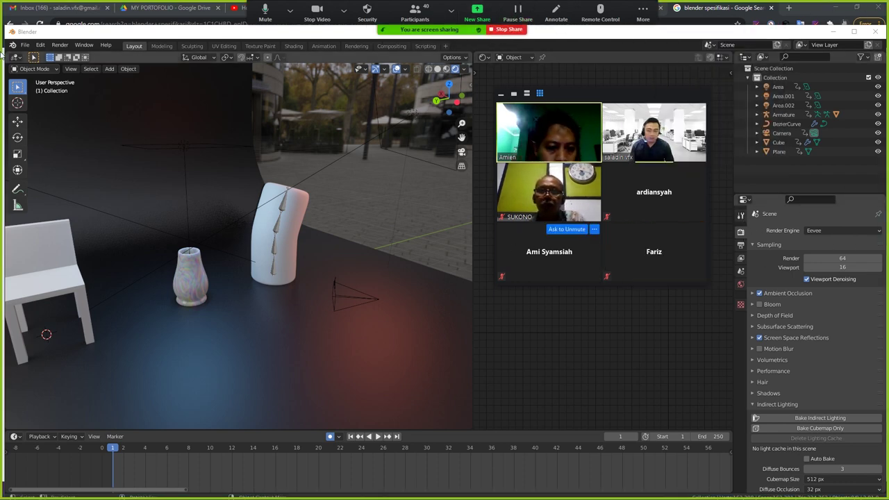
click(42, 45)
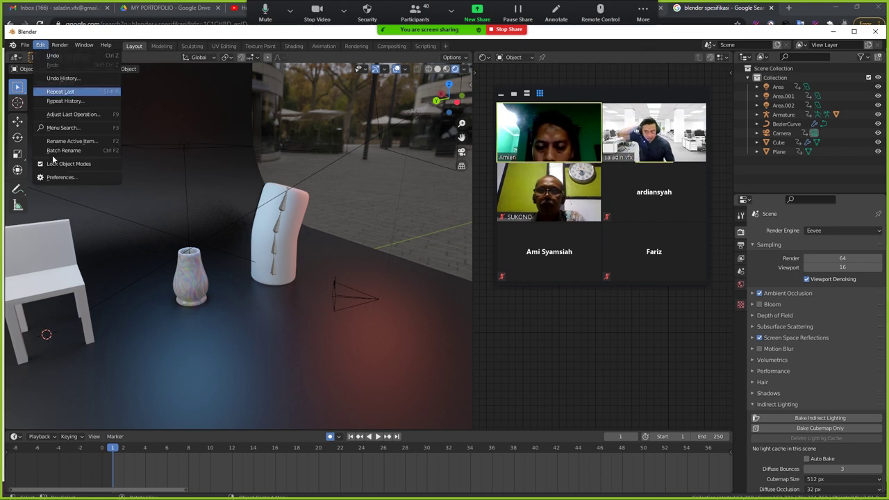
click(73, 178)
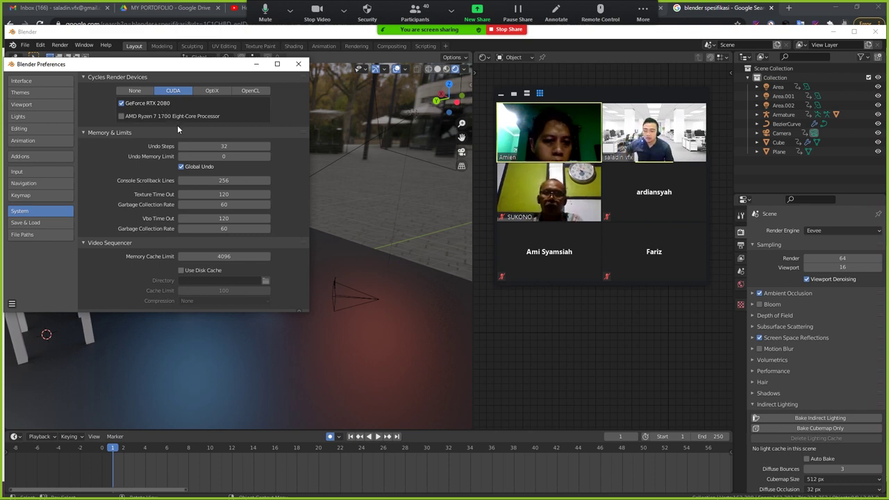
Close Preferences and switch the render engine to Cycles
click(298, 63)
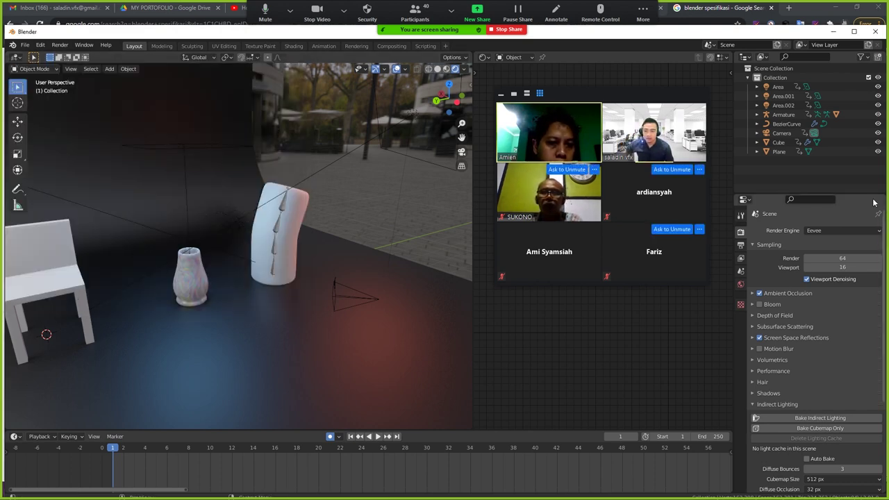
click(847, 230)
click(824, 262)
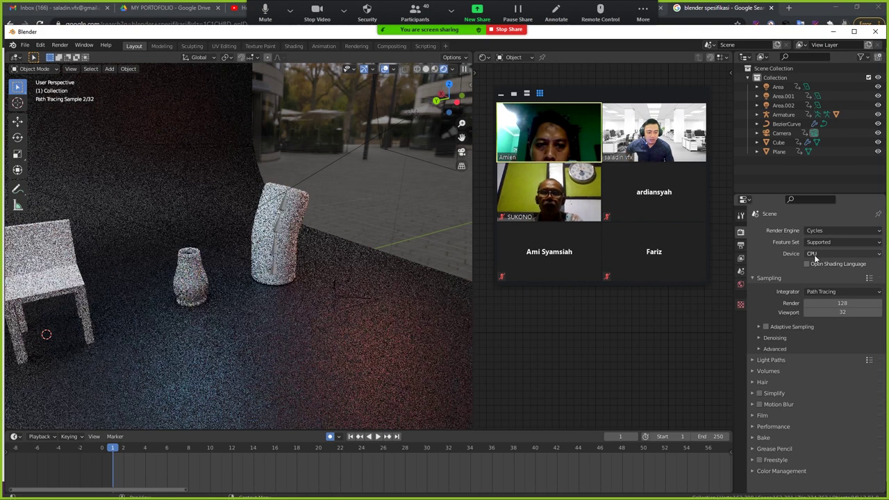
Set the Cycles device to GPU Compute, orbit down onto the scene, and pause sharing
click(828, 254)
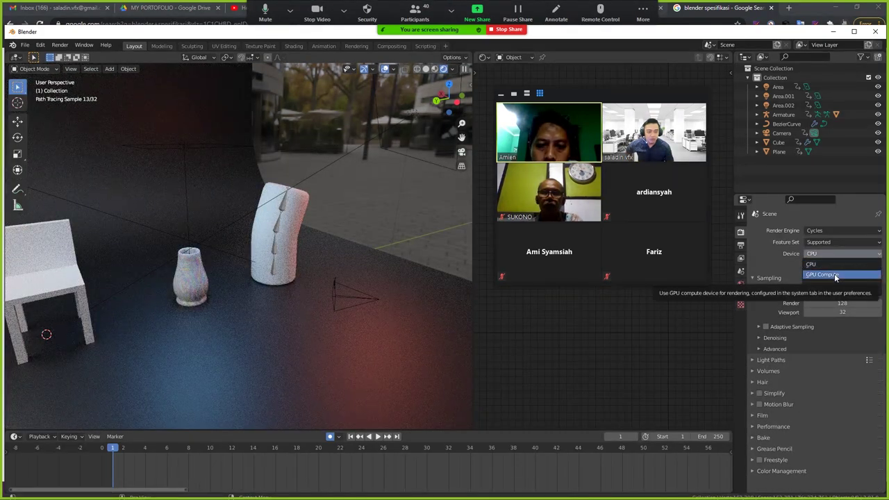
click(843, 250)
click(844, 252)
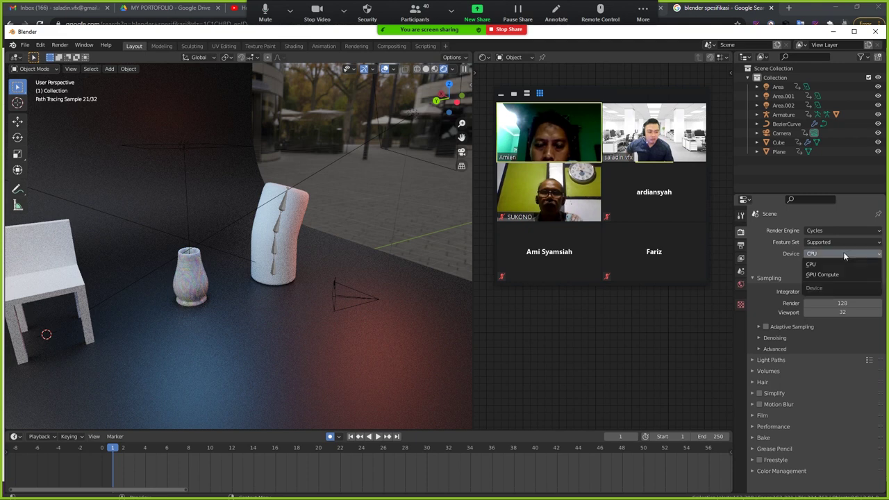
click(844, 252)
click(844, 252)
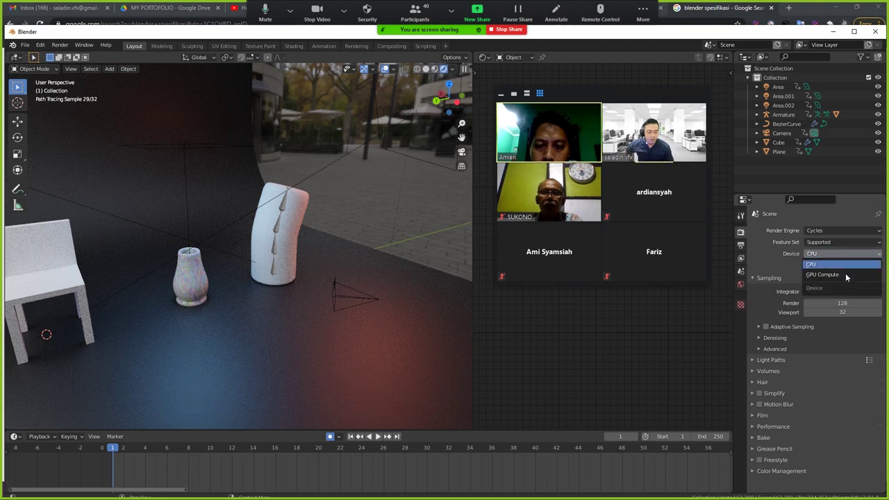
click(849, 252)
click(844, 253)
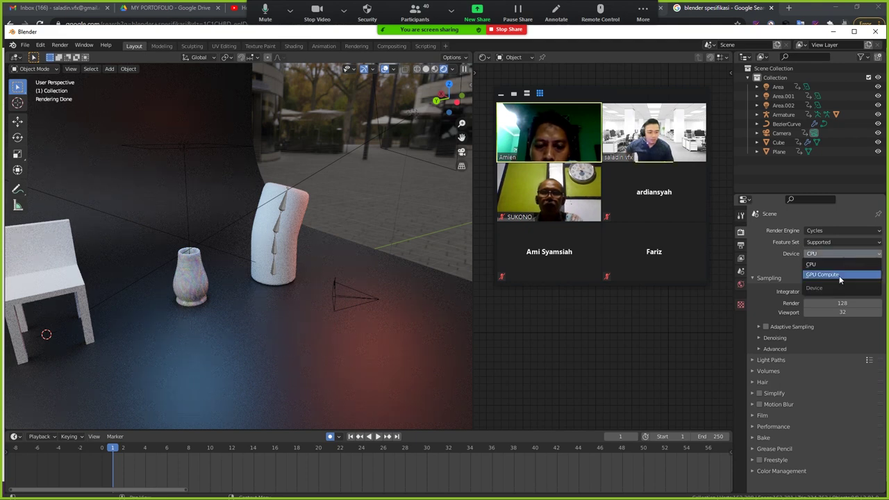
click(843, 274)
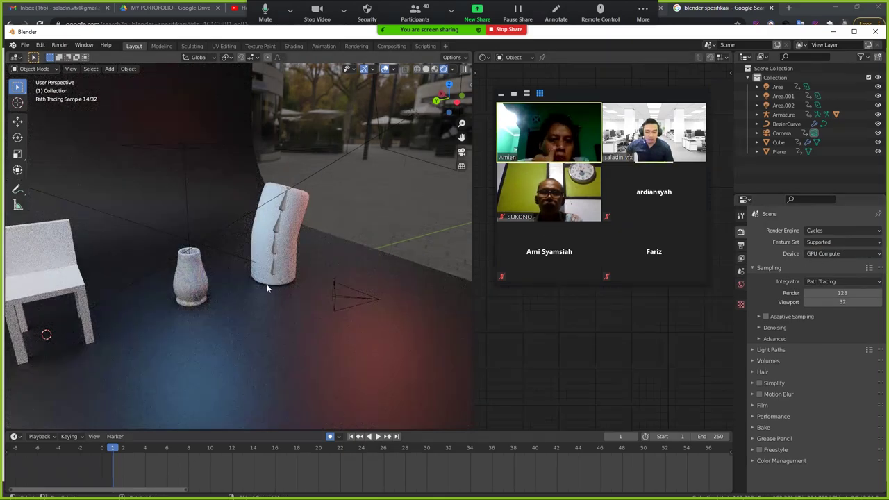
mouse_move(267, 284)
middle_down()
mouse_move(276, 303)
mouse_move(301, 295)
mouse_move(331, 251)
mouse_move(456, 234)
middle_up()
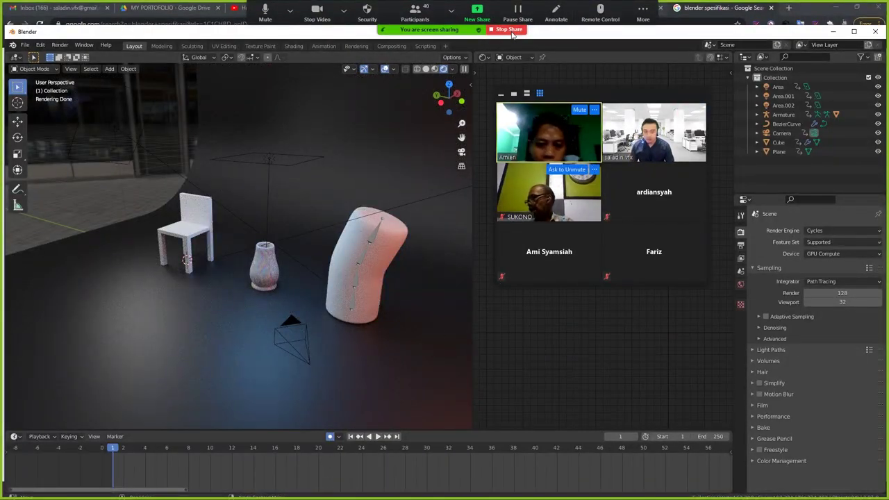
key(alt+t)
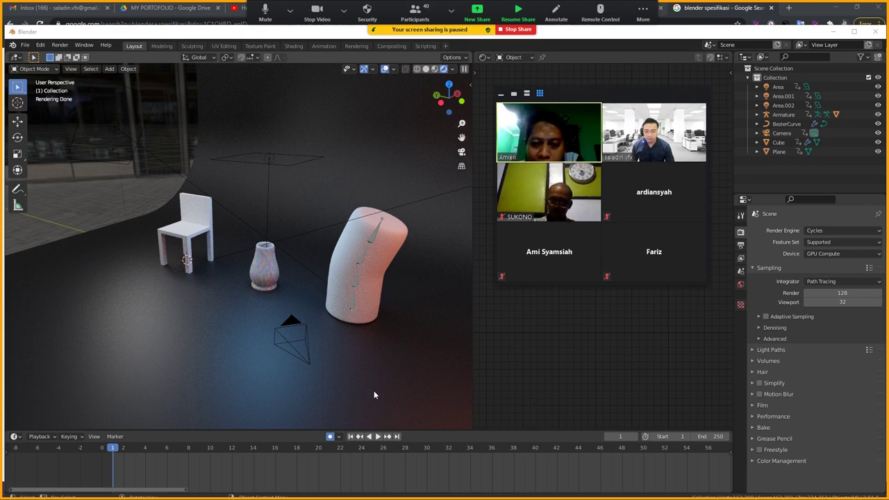
Dismiss the Start menu and open Chat from the meeting's More options
key(super)
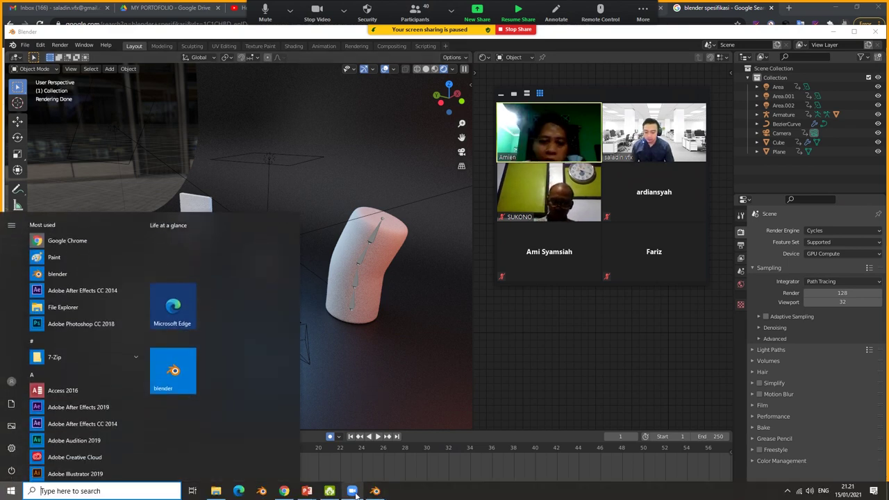
key(Escape)
click(644, 13)
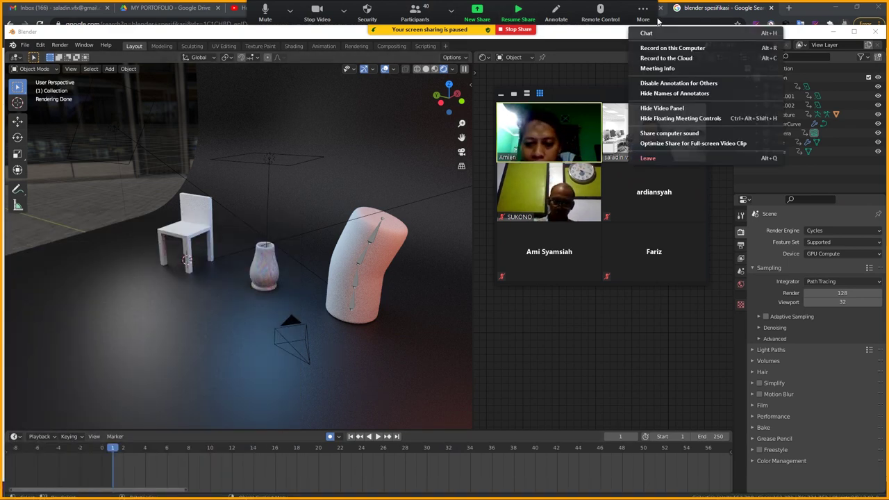
click(646, 33)
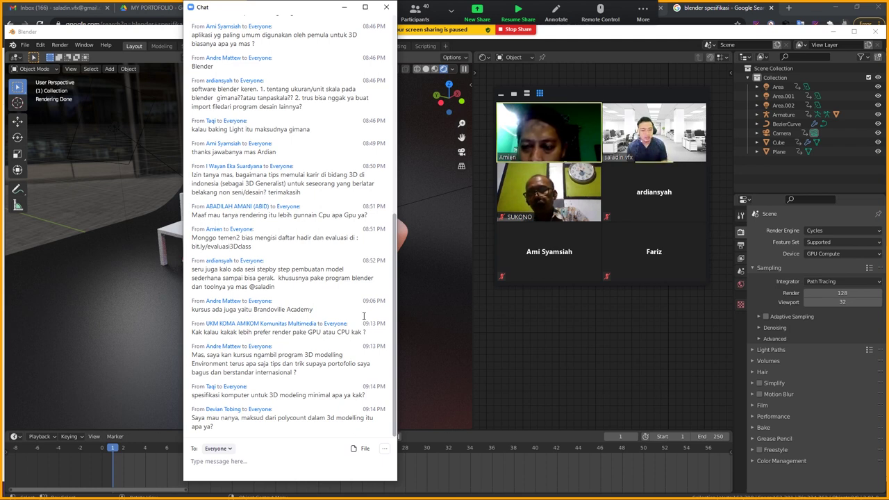
click(41, 45)
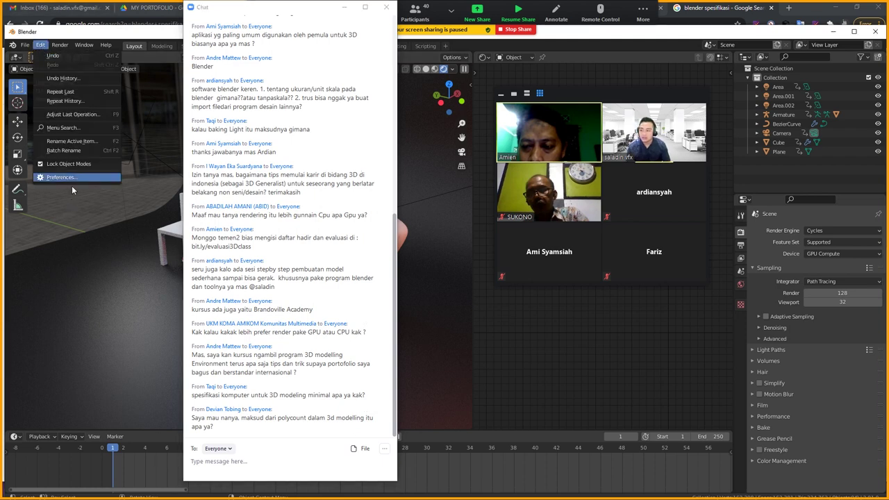
click(72, 178)
mouse_move(122, 55)
mouse_down()
mouse_move(788, 201)
mouse_move(590, 300)
mouse_up()
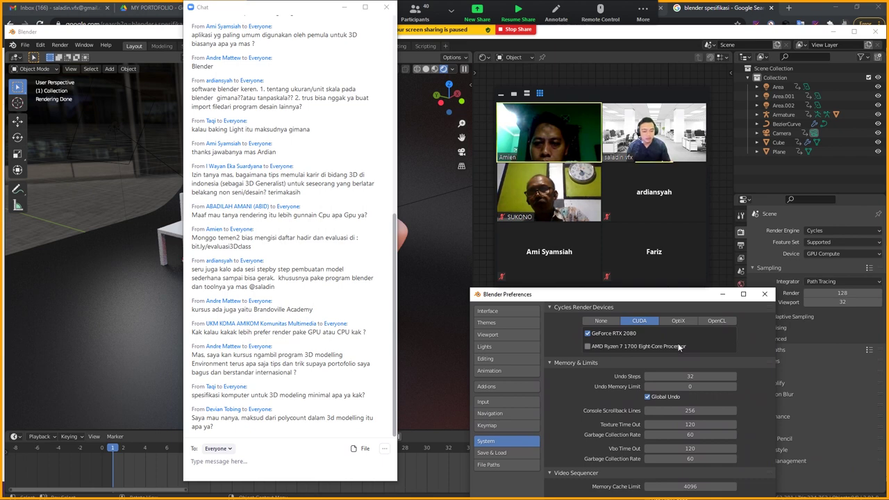
drag(656, 298, 629, 305)
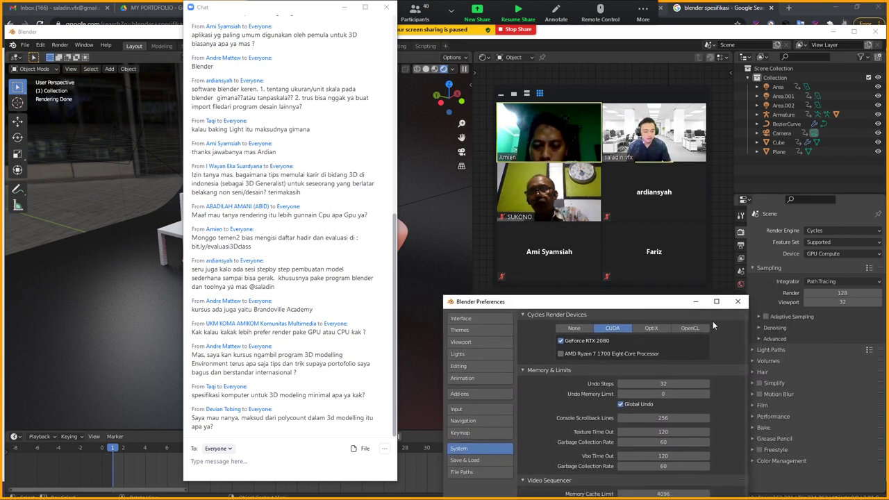
click(738, 302)
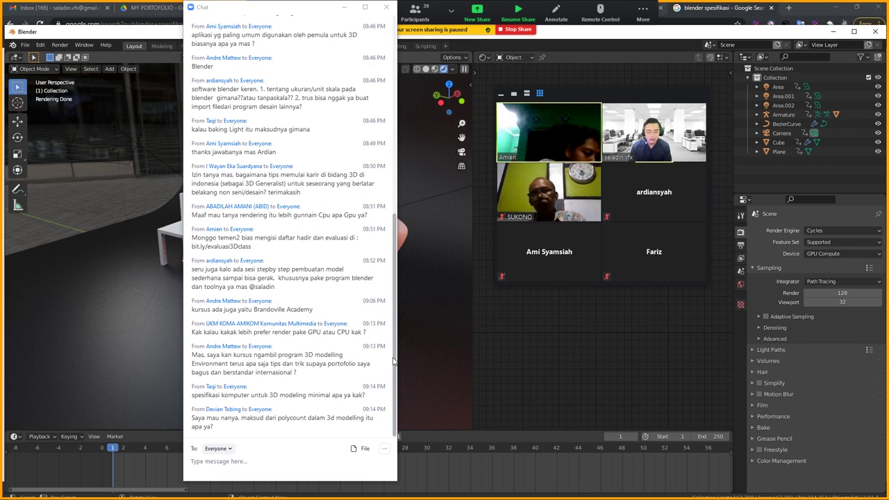
Bring the Google results window forward and restore it to a smaller size
key(super)
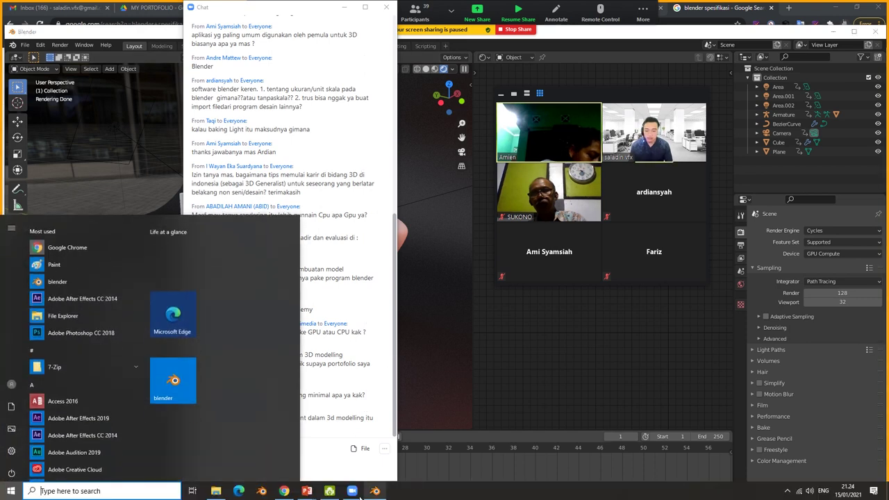
key(Escape)
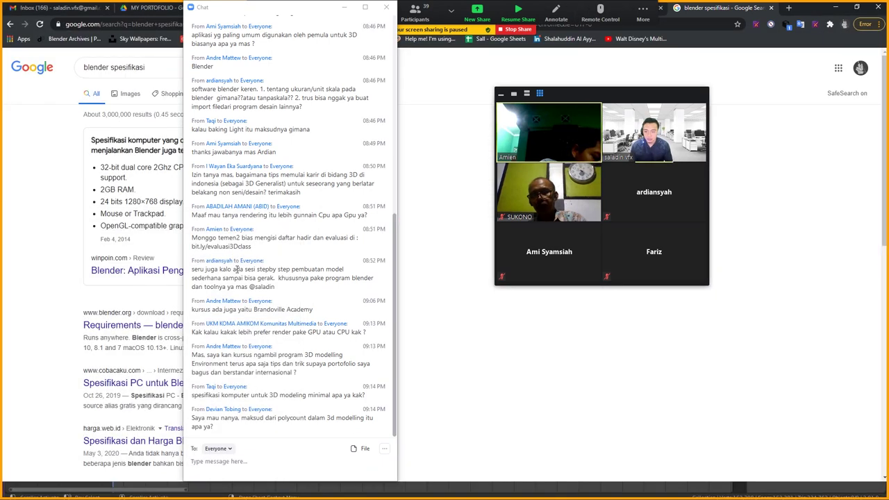
click(641, 13)
click(636, 21)
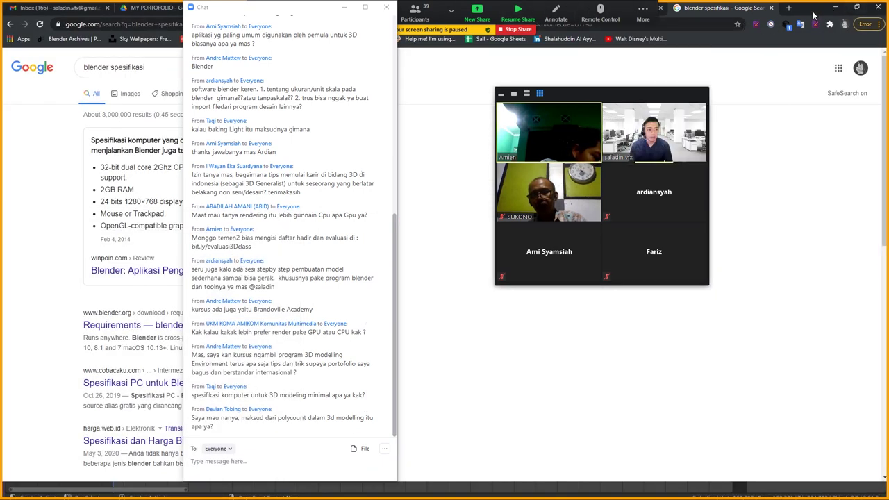
drag(814, 14, 777, 55)
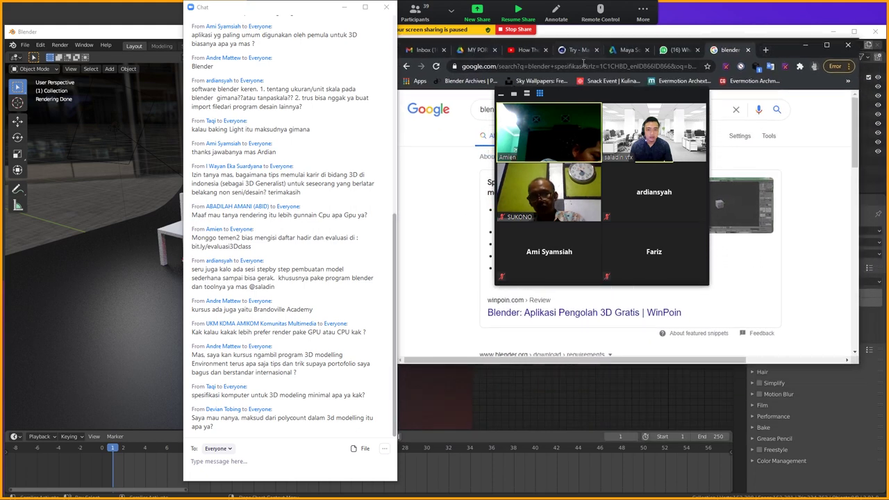
Search for artstation, open artstation.com, and maximize the browser
click(584, 64)
text(arsta)
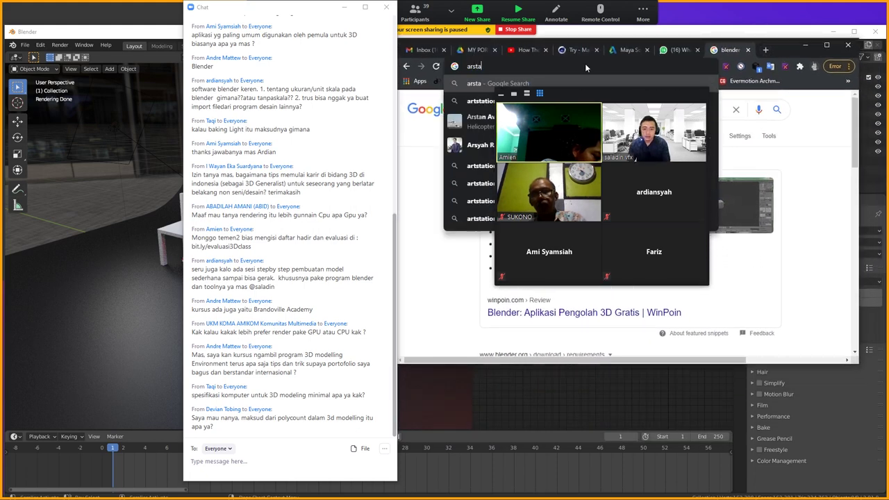
key(Down)
key(Return)
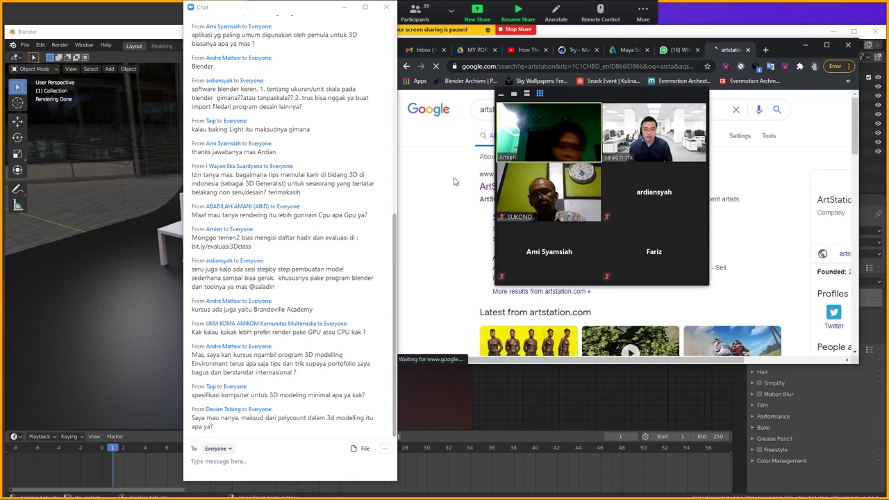
click(487, 186)
click(827, 45)
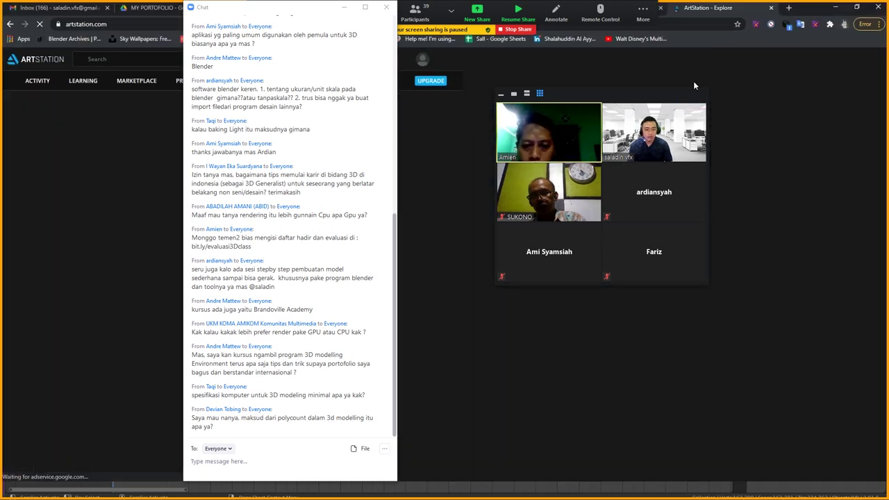
Resume sharing, close the meeting chat, and open ArtStation's Architectural Concepts channel
click(519, 13)
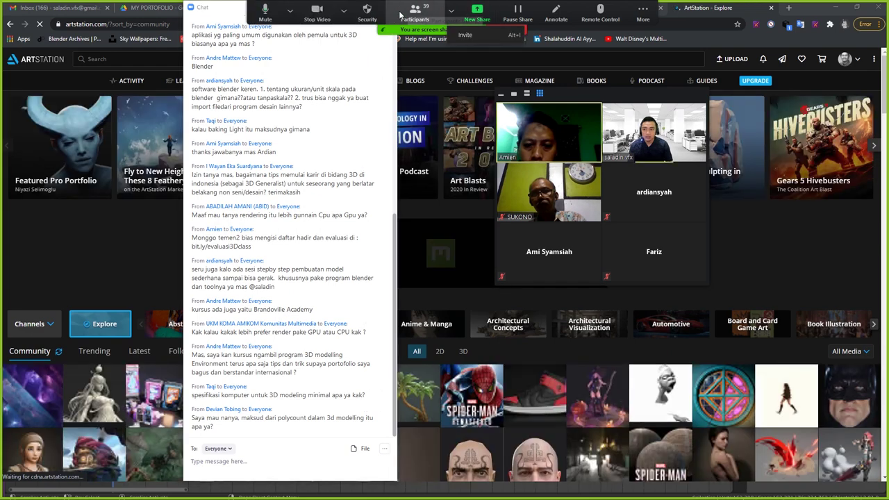
drag(219, 11, 160, 77)
click(314, 71)
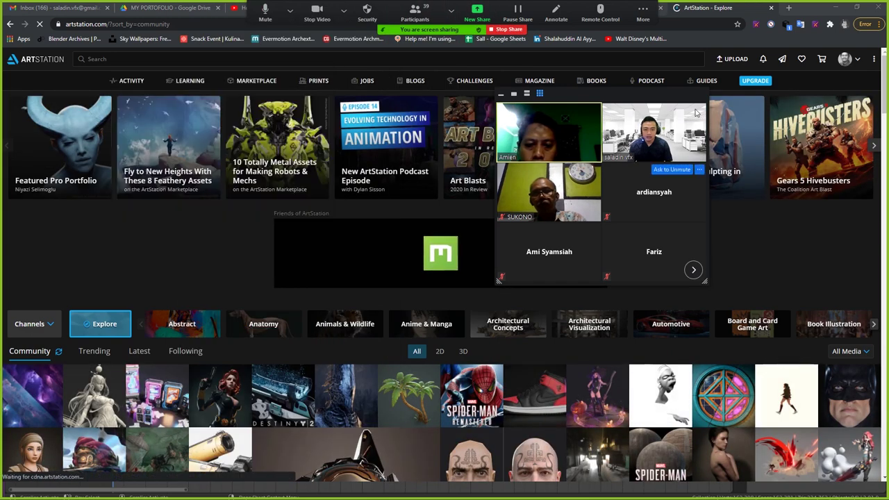
drag(514, 93, 711, 166)
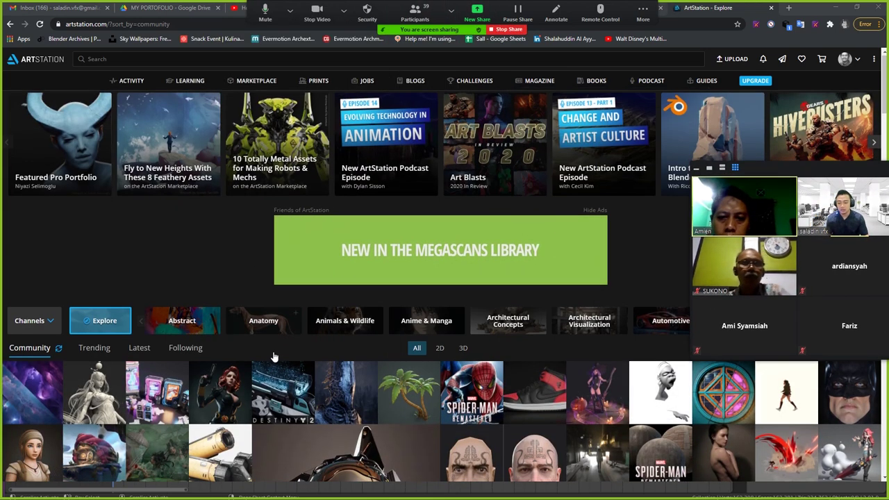
scroll(302, 343, down, 3)
scroll(303, 344, up, 3)
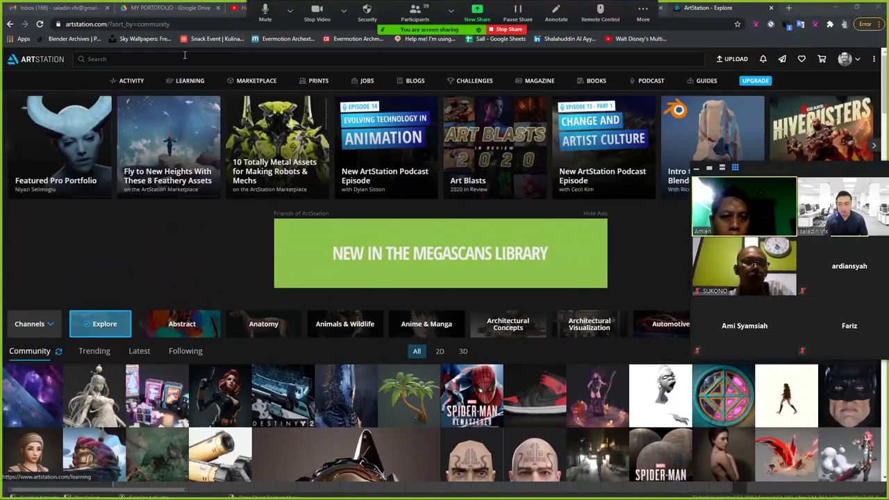
click(179, 58)
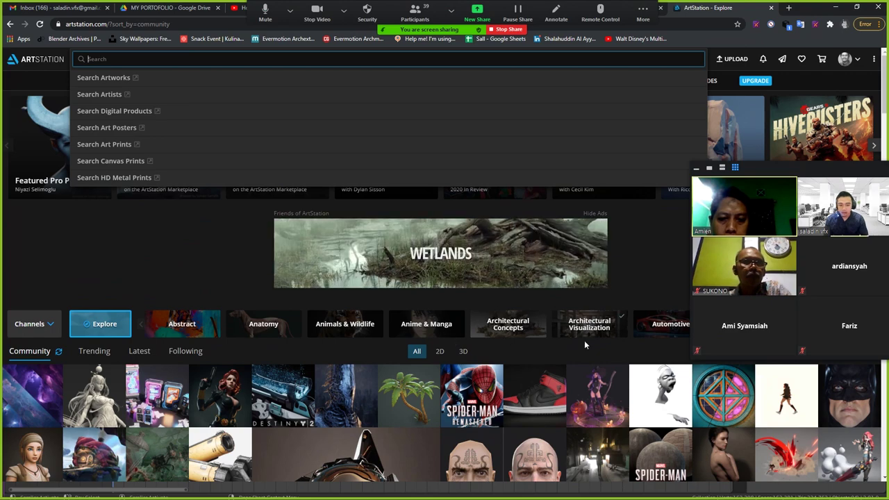
click(490, 324)
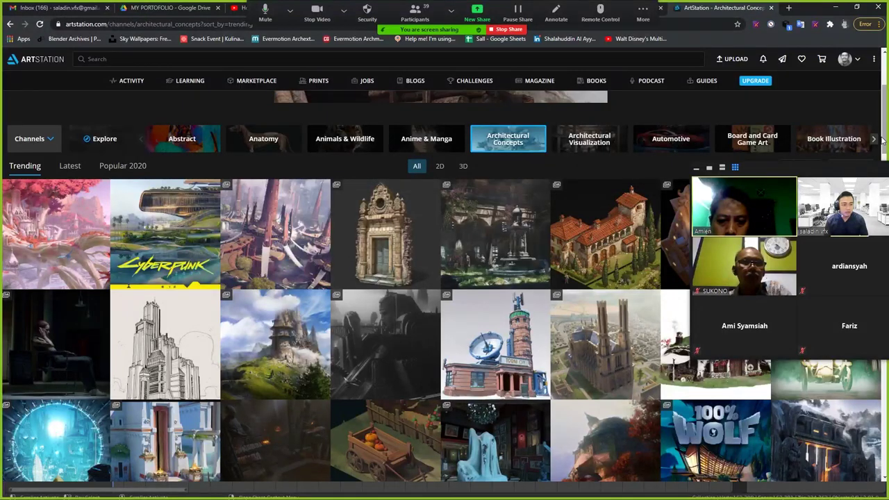
Page the channel strip and open Character Design, Children's Art, then Concept Art
click(874, 139)
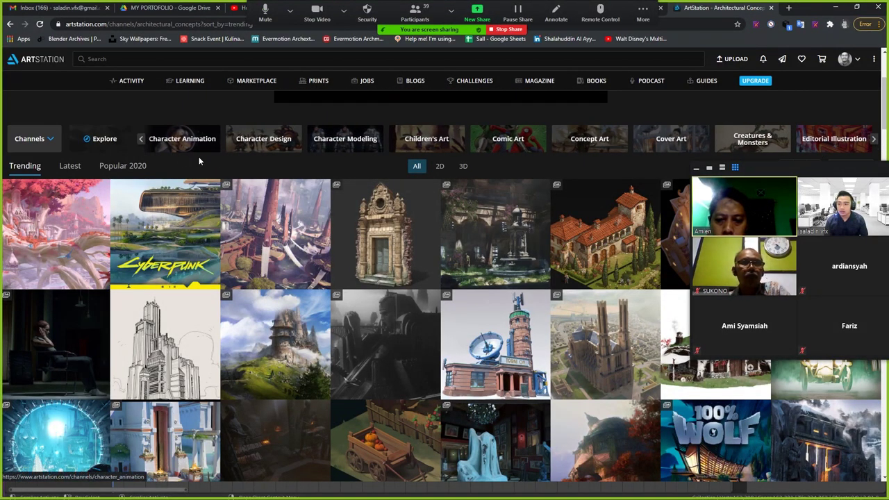
click(285, 145)
click(432, 146)
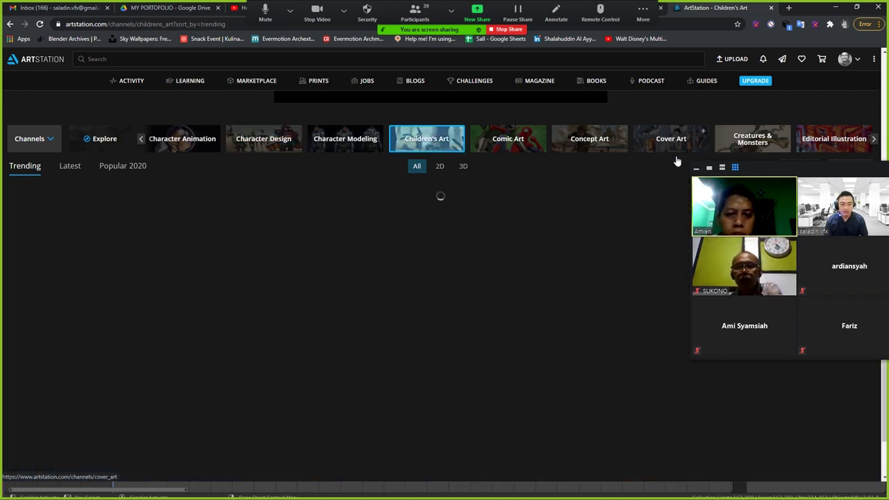
click(611, 142)
Scroll through the Concept Art grid, then open Environmental Concept Art & Design
scroll(514, 271, down, 2)
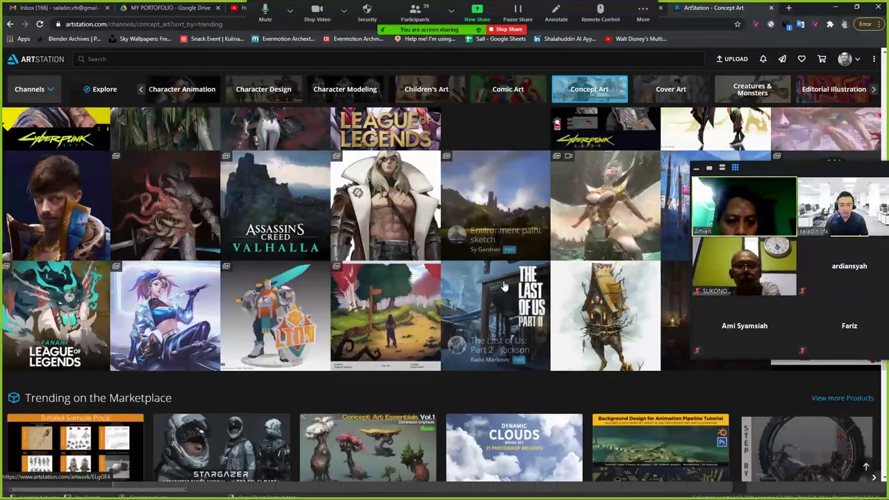
scroll(505, 287, down, 2)
scroll(505, 292, down, 2)
scroll(514, 296, up, 1)
scroll(536, 301, down, 2)
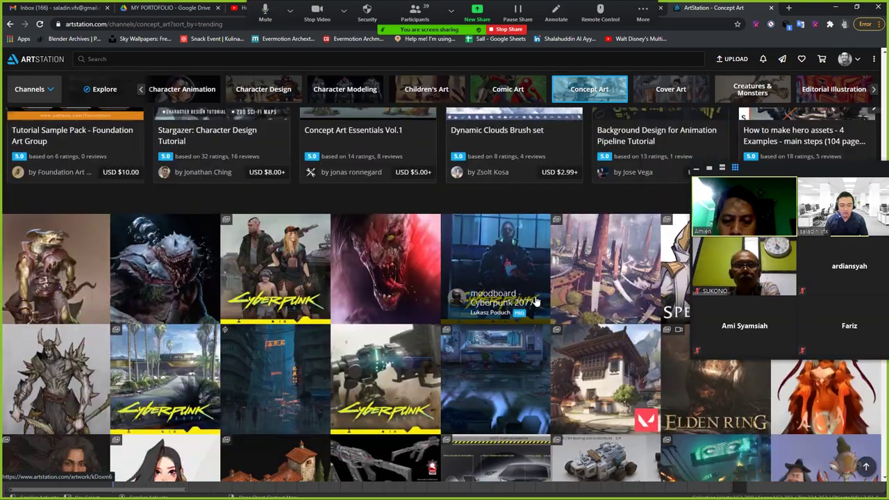
scroll(536, 301, up, 1)
scroll(535, 301, down, 2)
scroll(534, 302, down, 3)
scroll(531, 302, down, 2)
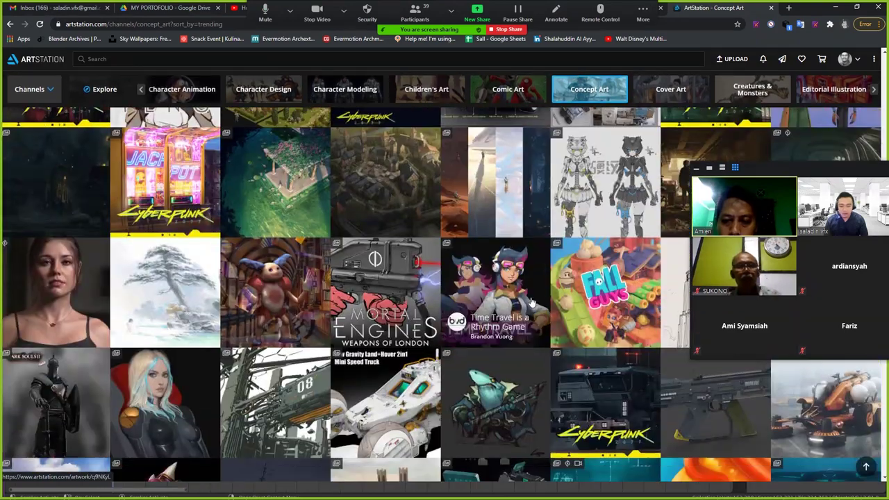
scroll(531, 302, up, 3)
scroll(531, 302, up, 2)
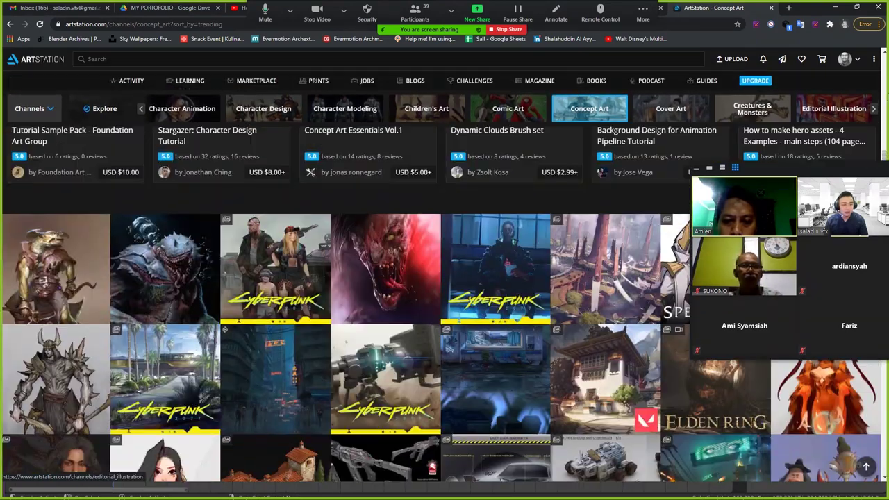
click(873, 110)
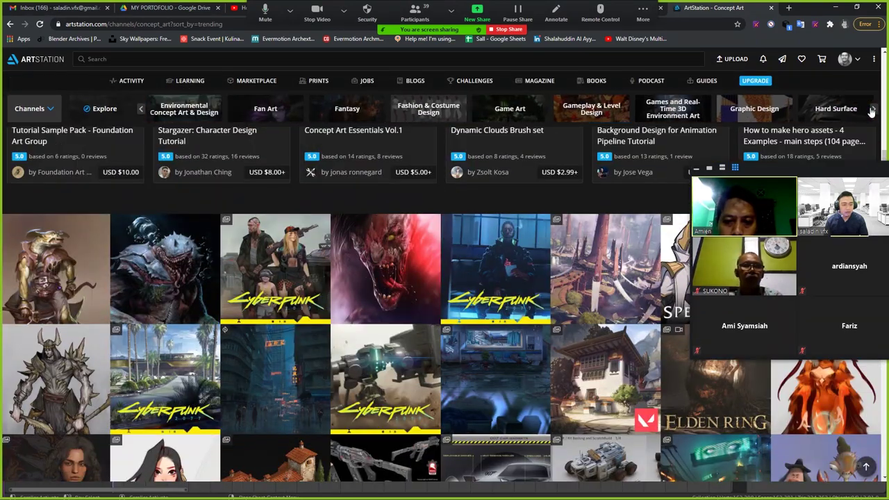
click(183, 111)
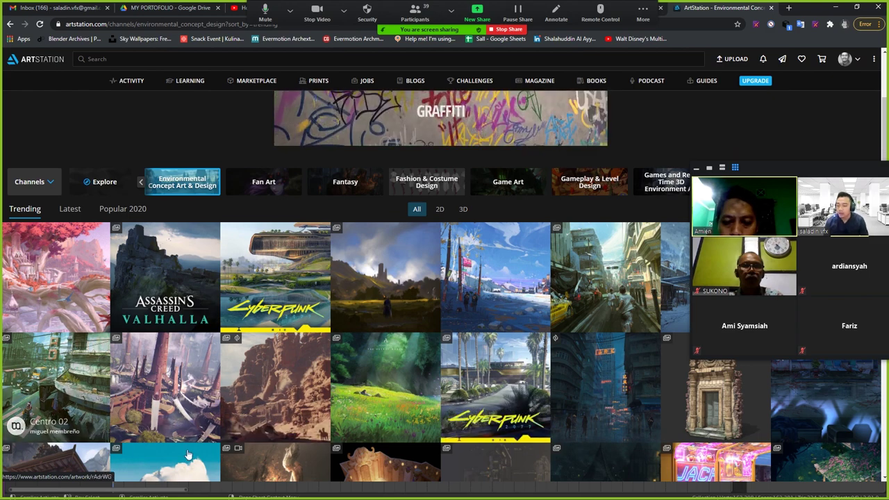
click(69, 379)
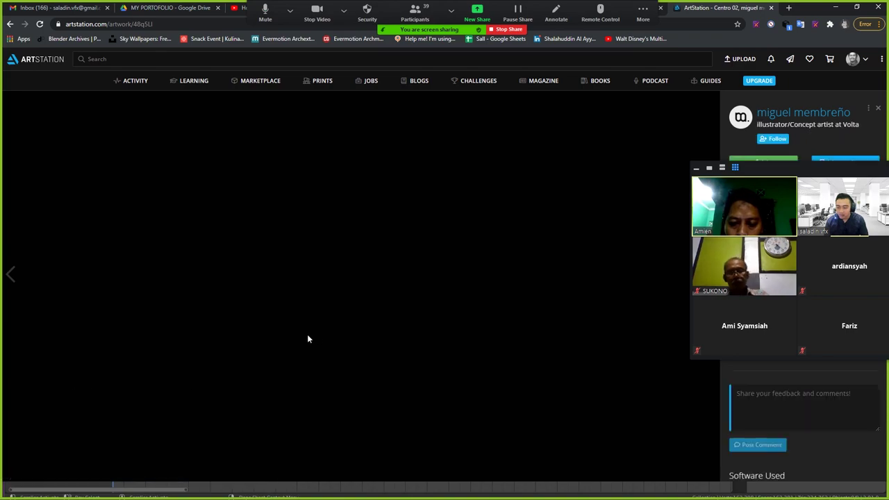
scroll(445, 276, down, 5)
scroll(444, 276, down, 5)
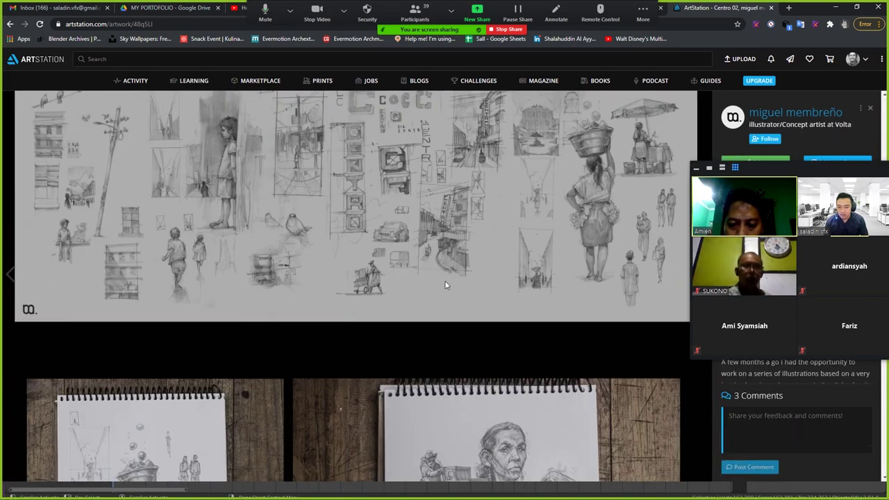
scroll(443, 284, up, 2)
scroll(442, 286, up, 5)
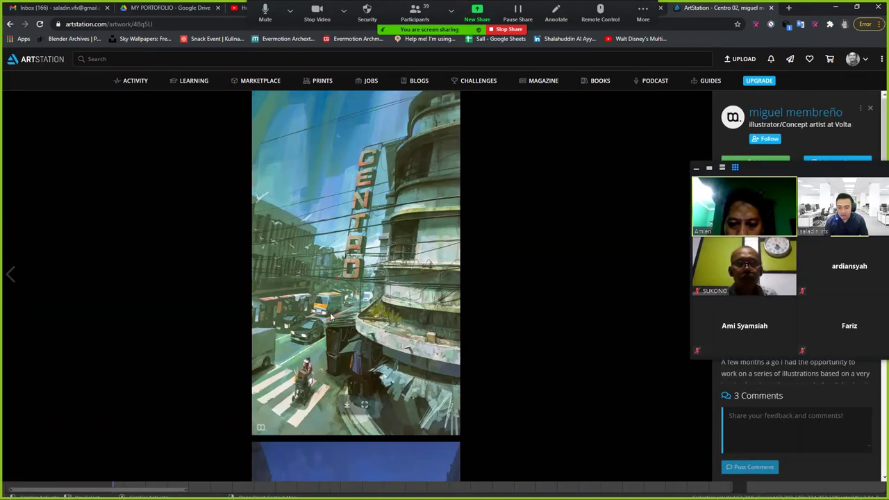
scroll(365, 317, down, 5)
scroll(365, 316, down, 5)
scroll(364, 317, down, 5)
scroll(365, 317, down, 5)
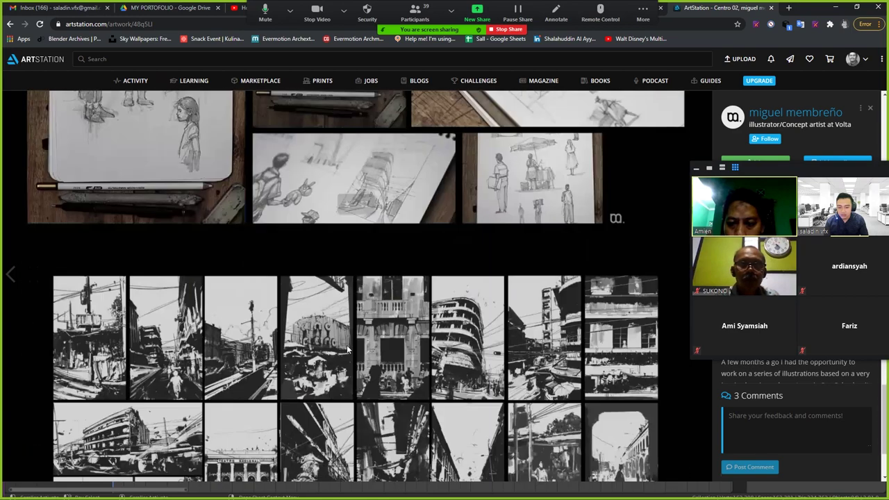
scroll(365, 316, down, 2)
click(10, 25)
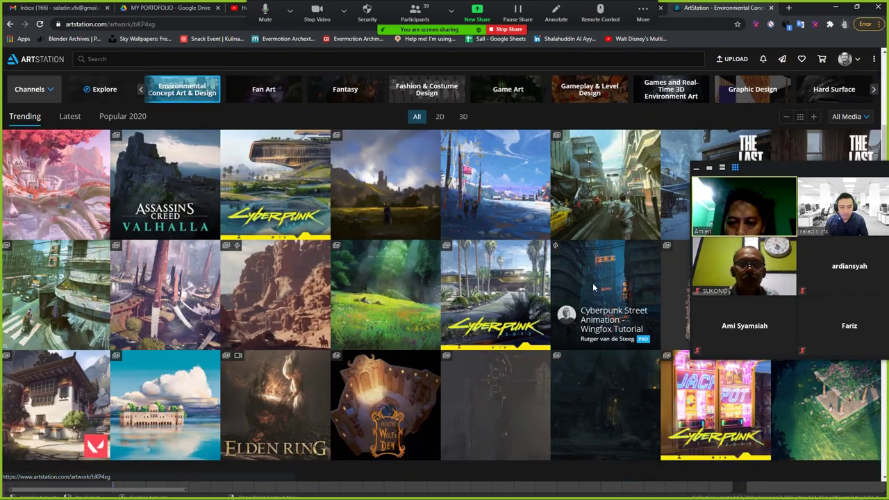
click(593, 287)
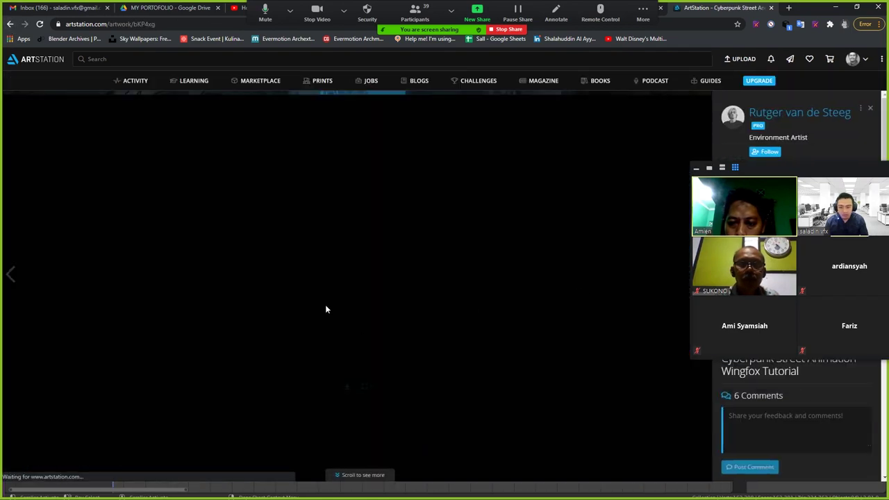
scroll(388, 314, down, 2)
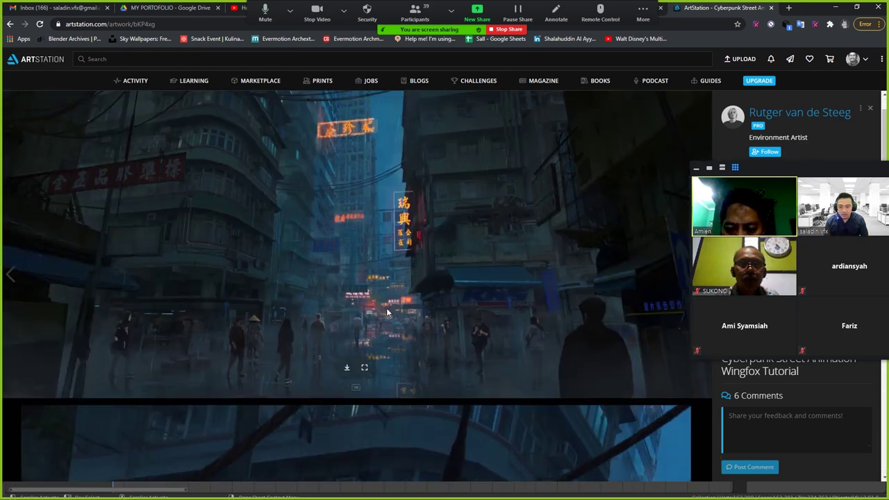
scroll(416, 340, up, 3)
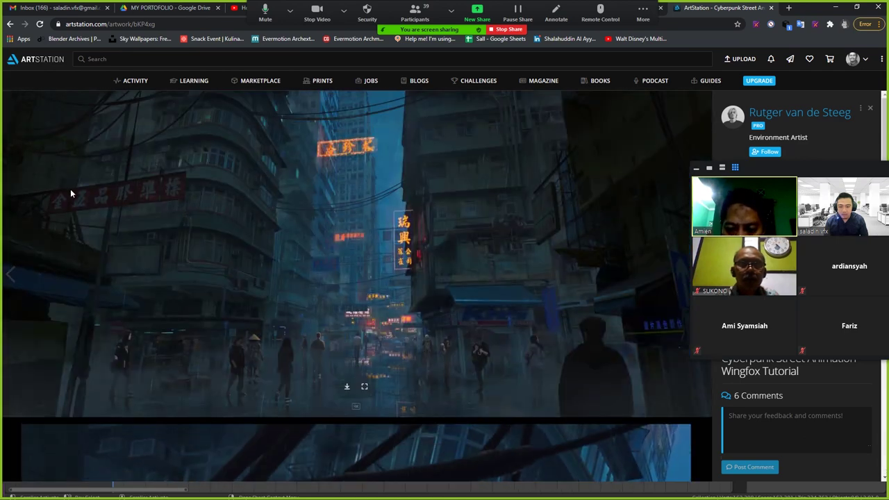
click(12, 25)
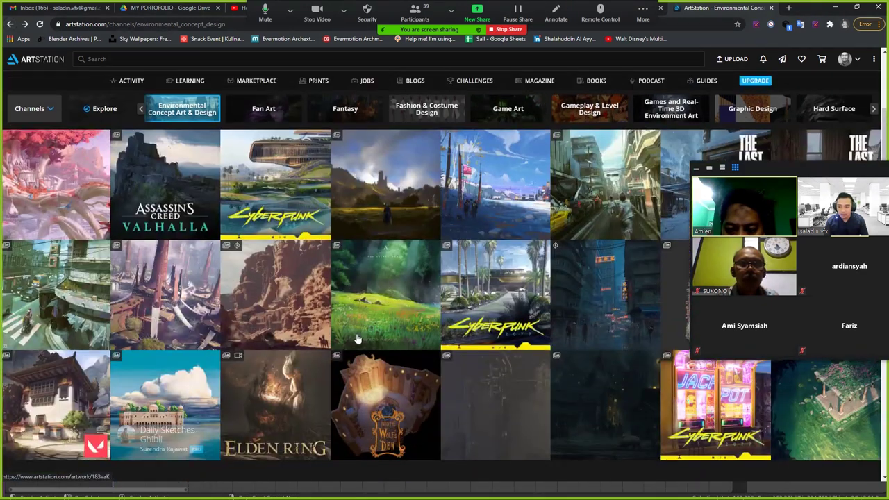
click(295, 320)
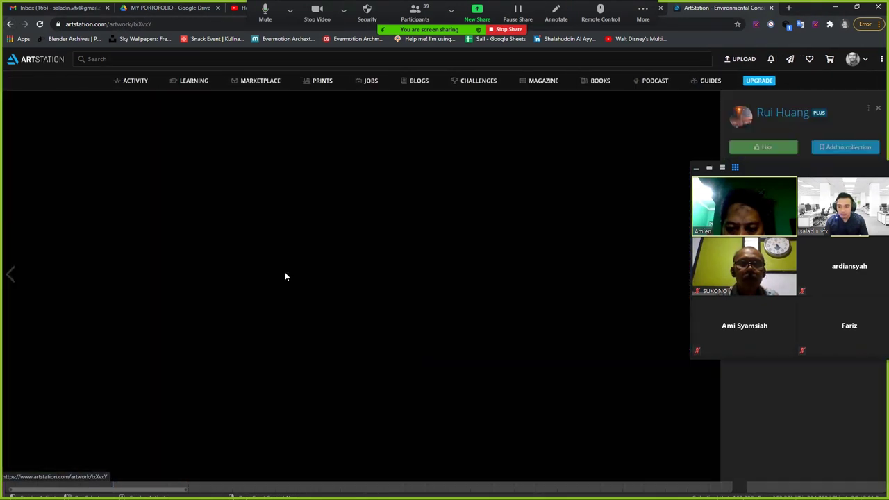
scroll(486, 277, down, 5)
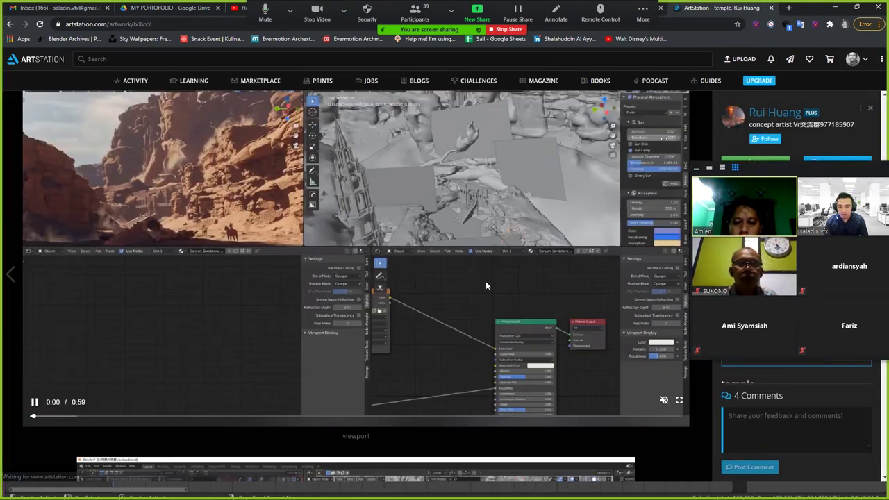
scroll(502, 284, up, 2)
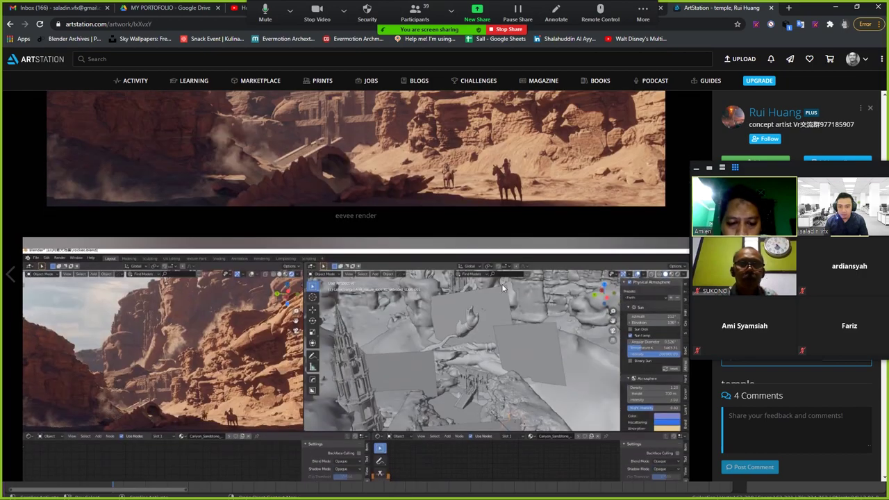
scroll(452, 257, up, 3)
scroll(445, 319, down, 3)
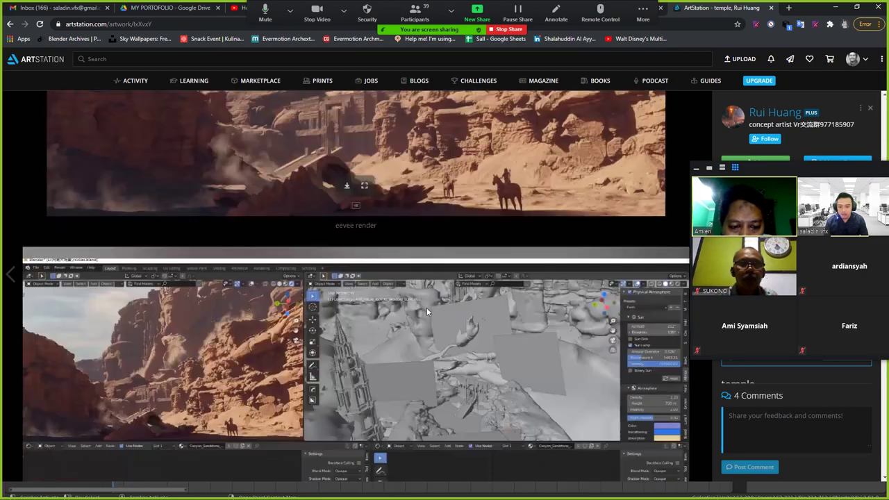
scroll(427, 308, down, 3)
scroll(433, 307, down, 3)
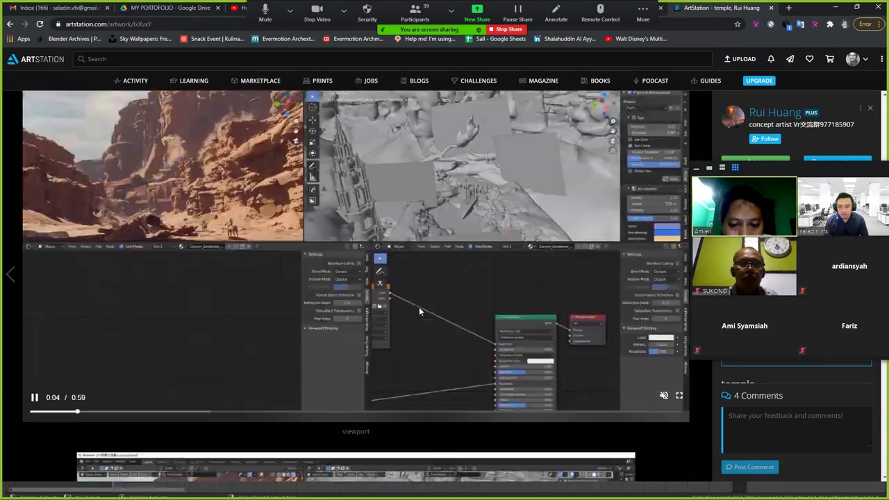
scroll(419, 307, up, 5)
scroll(209, 208, up, 1)
click(10, 23)
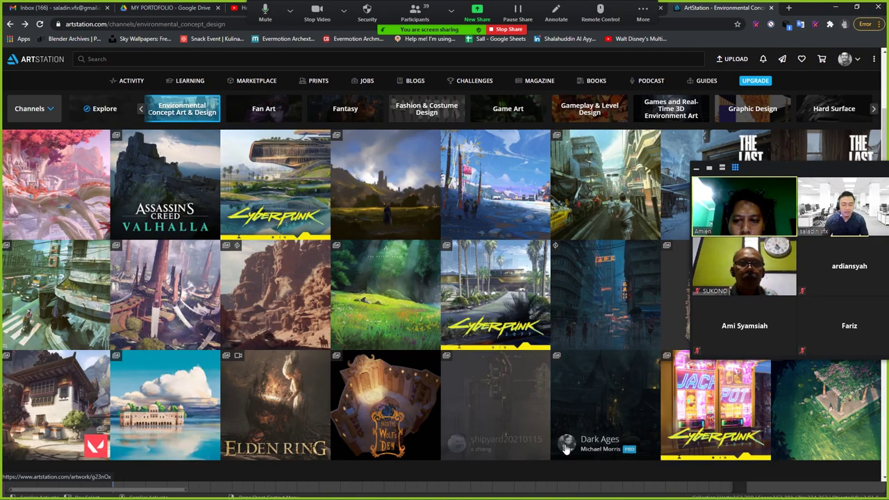
Pause the screen share, open the meeting chat, and stretch it to full height
scroll(587, 425, up, 1)
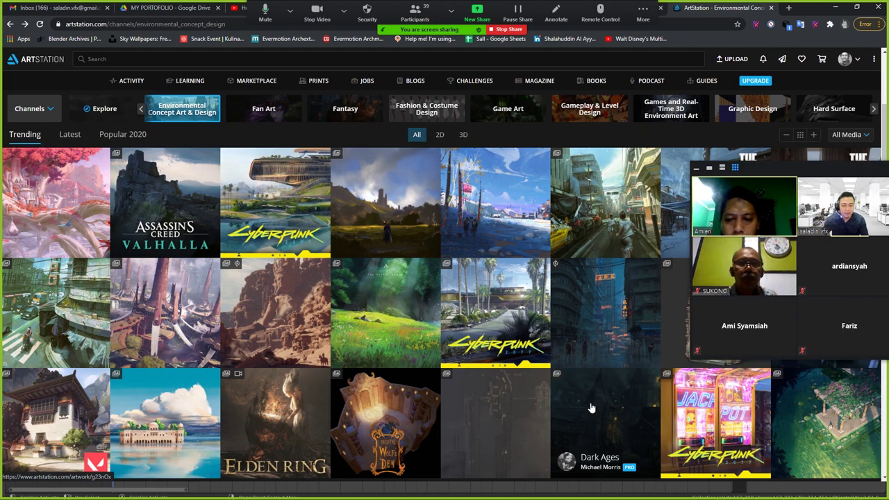
scroll(592, 407, up, 2)
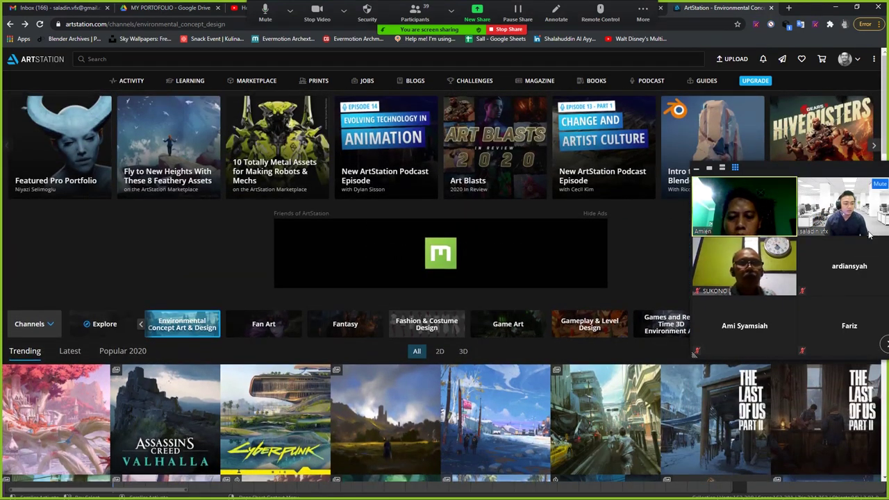
click(518, 13)
scroll(311, 374, down, 3)
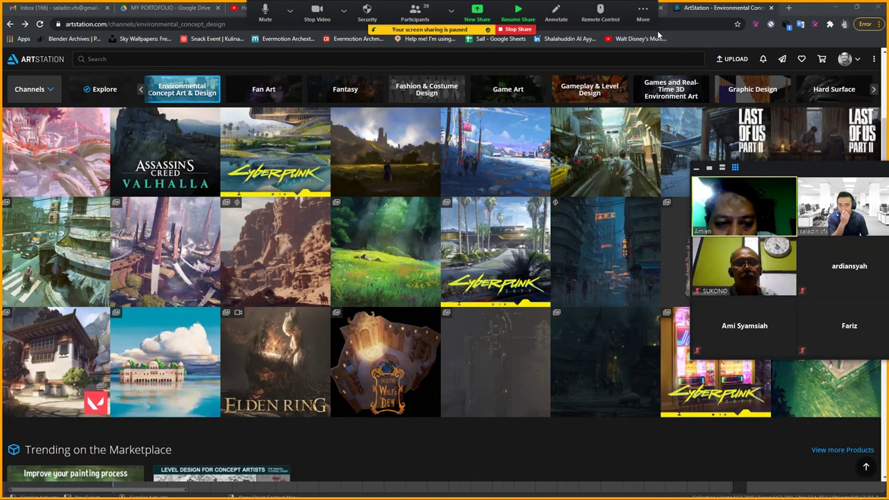
click(644, 12)
click(647, 33)
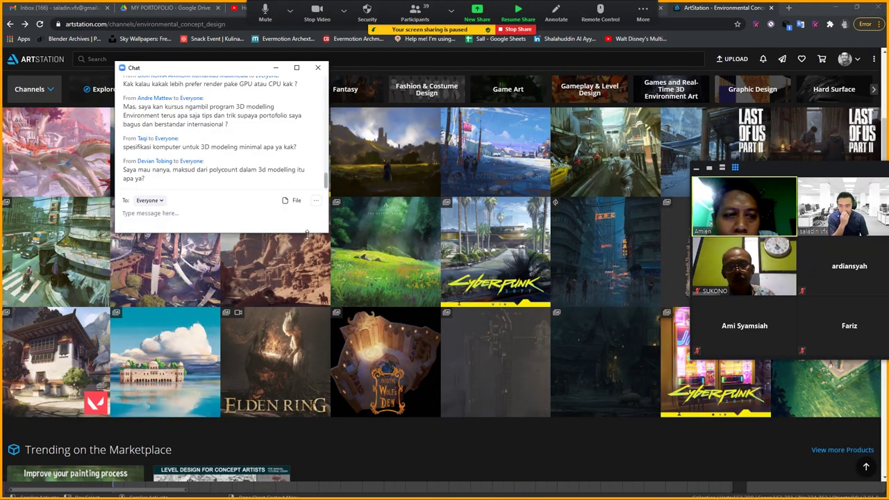
drag(313, 374, 321, 497)
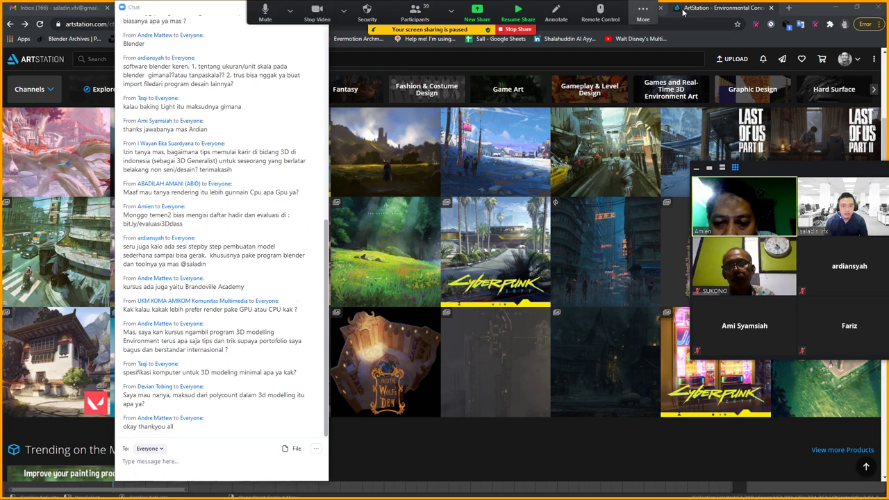
click(643, 11)
Go back five pages to the 'blender spesifikasi' results and un-maximize the browser
click(290, 10)
click(9, 25)
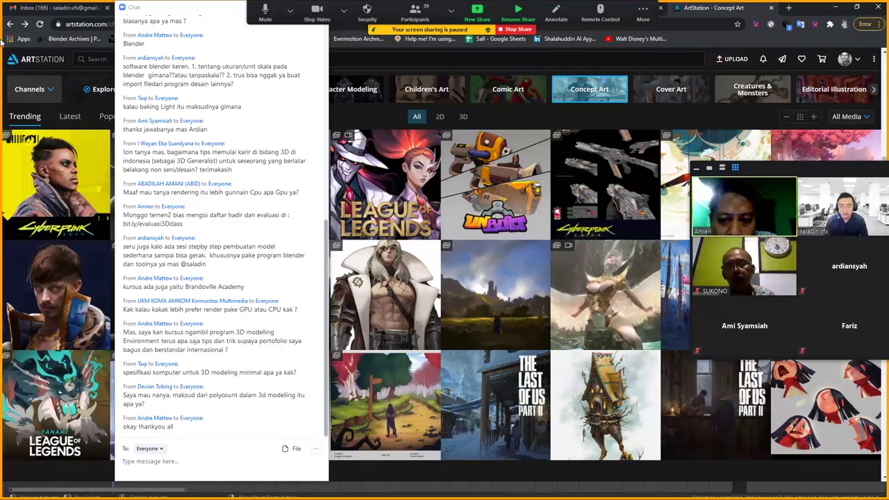
click(11, 24)
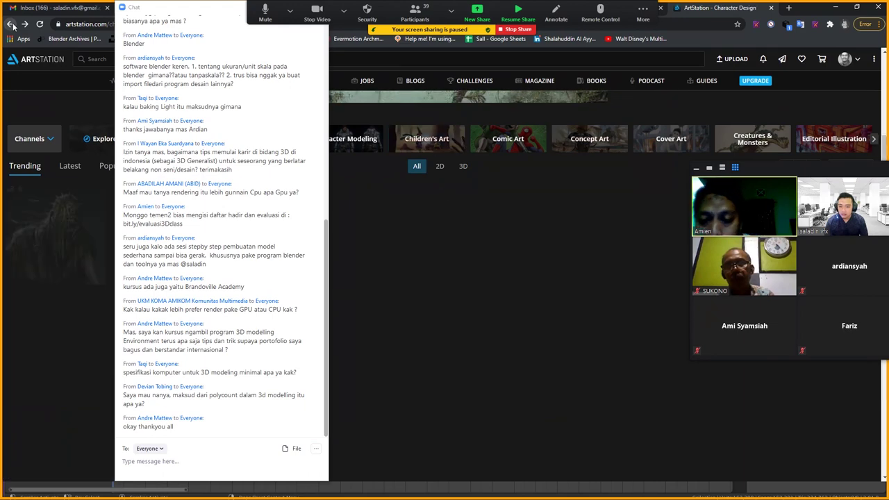
click(11, 24)
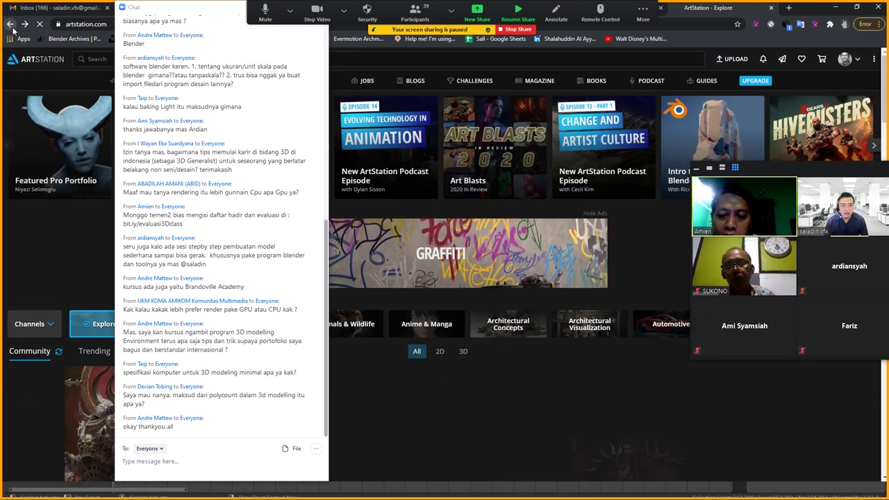
click(11, 25)
click(11, 24)
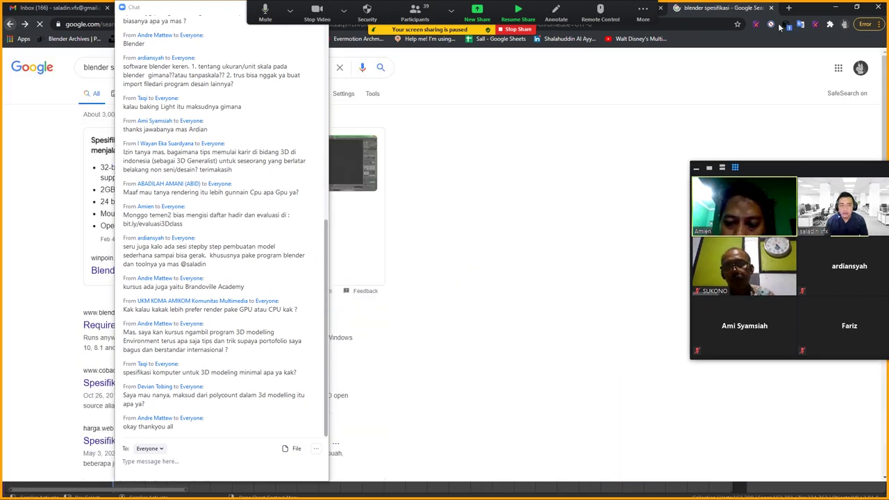
drag(801, 10, 672, 73)
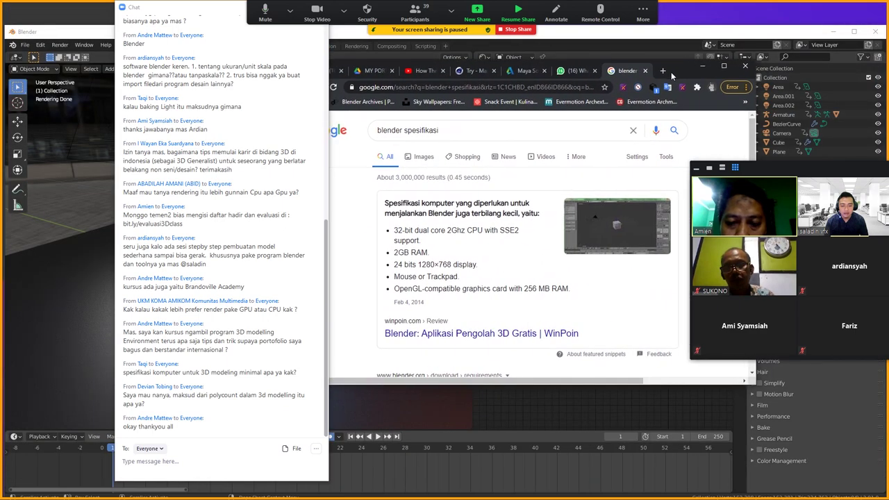
Resume sharing and highlight the Blender specifications snippet through the CPU requirement
click(518, 12)
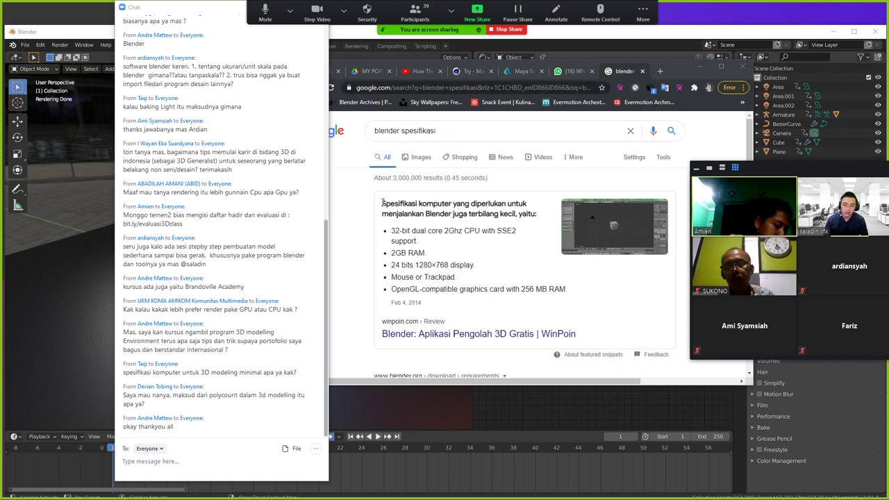
drag(382, 202, 417, 242)
drag(382, 202, 466, 229)
drag(408, 240, 487, 243)
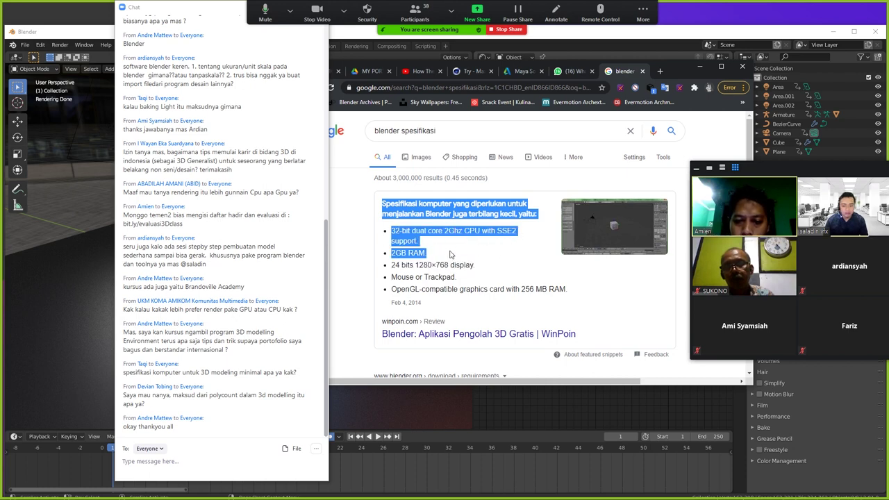
mouse_move(497, 264)
mouse_down()
mouse_move(464, 212)
mouse_move(415, 195)
mouse_move(442, 205)
mouse_up()
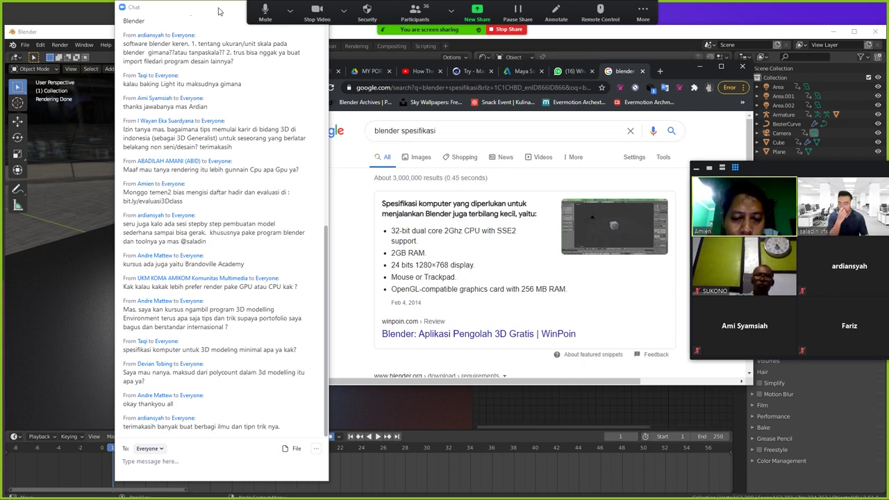
Pause sharing, hide the chat, minimize the browser, and switch Blender to Solid shading
drag(218, 11, 216, 34)
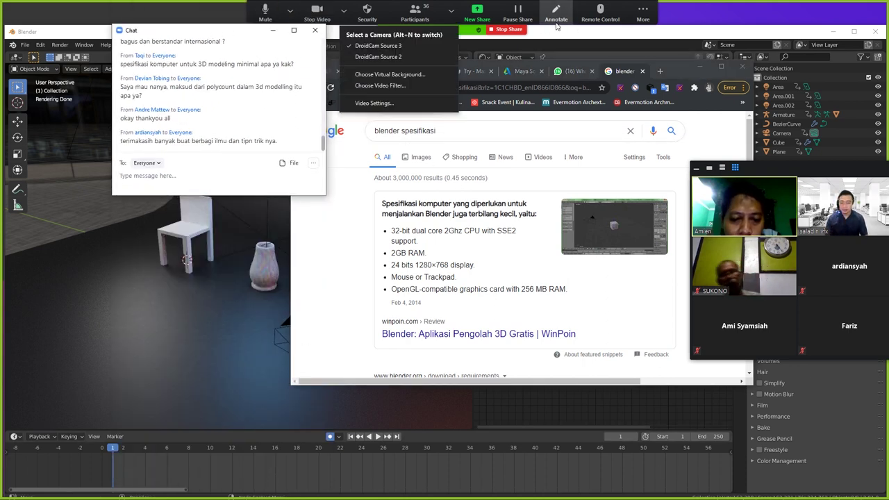
click(518, 8)
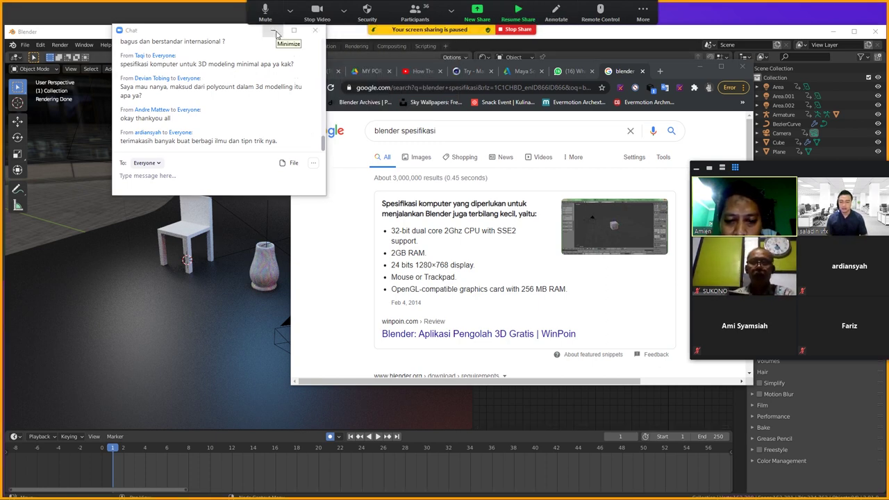
click(275, 32)
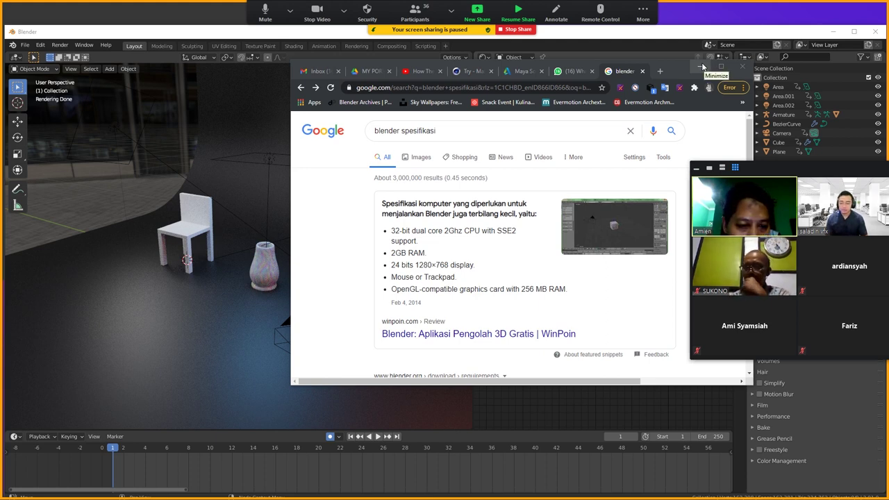
click(700, 67)
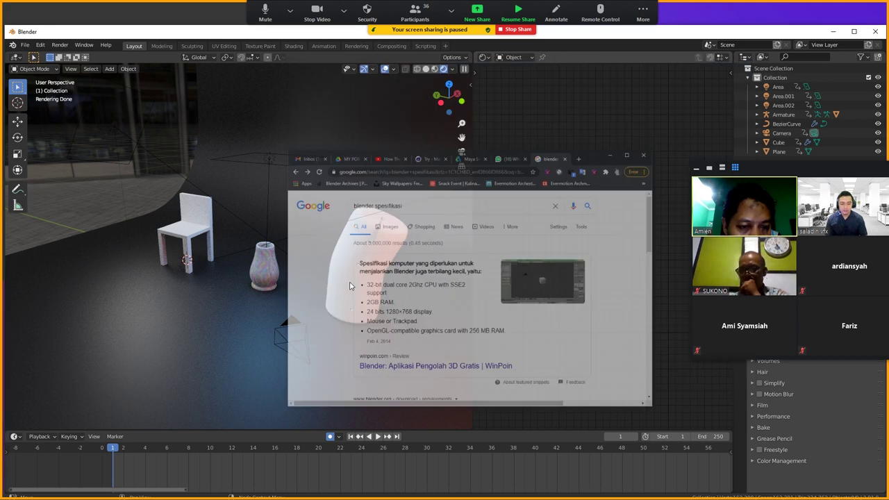
click(426, 72)
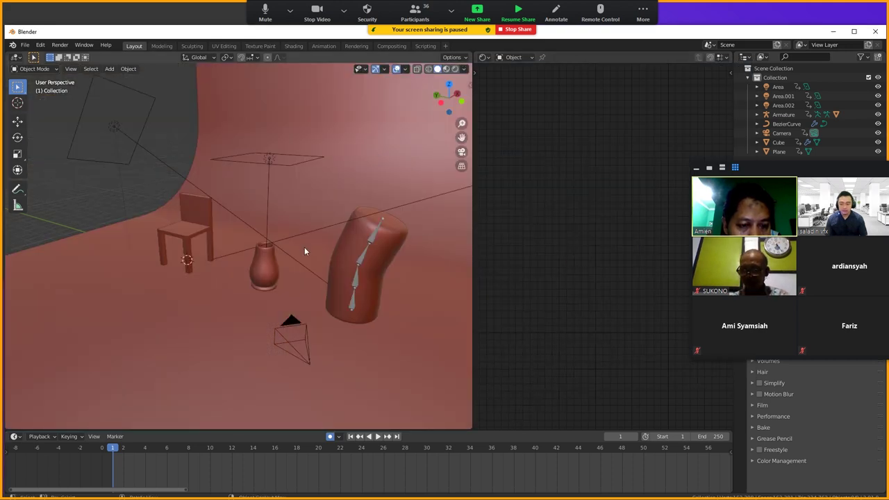
Switch the viewport to Wireframe shading and orbit toward the bent cylinder
scroll(298, 271, up, 3)
scroll(293, 290, up, 3)
click(428, 69)
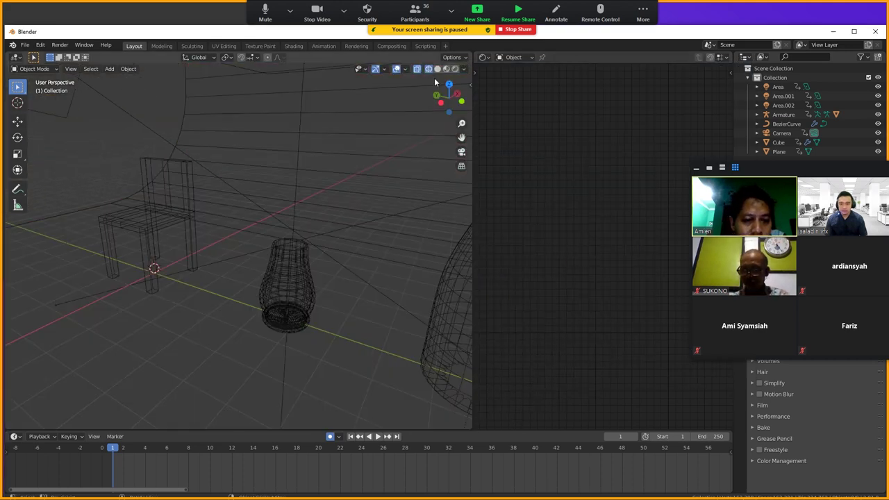
mouse_move(292, 299)
middle_down()
mouse_move(365, 297)
mouse_move(352, 305)
middle_up()
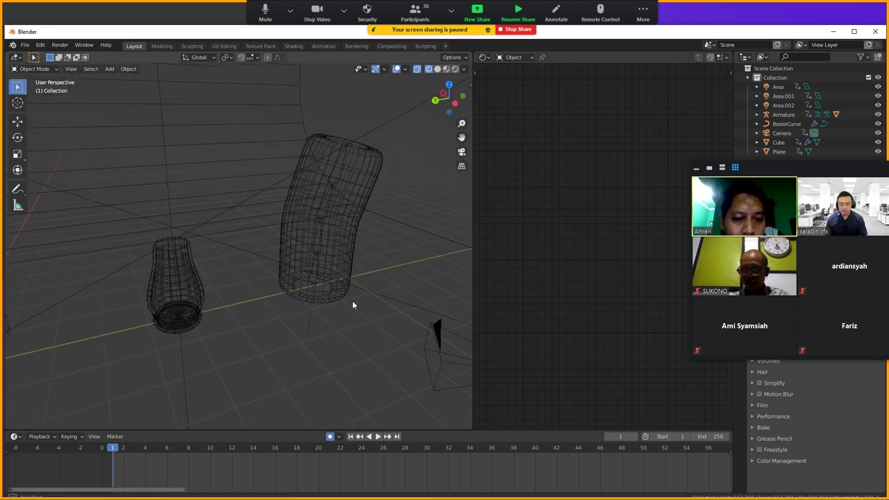
scroll(352, 305, down, 2)
click(643, 13)
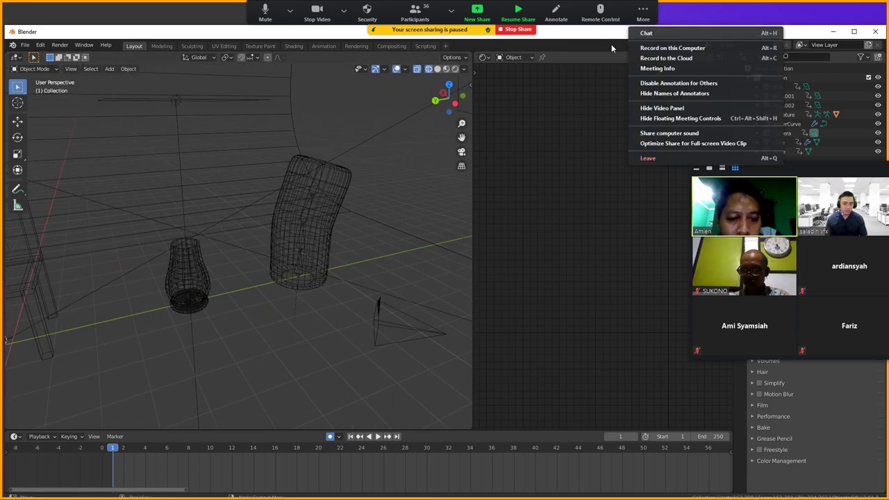
click(585, 39)
drag(587, 39, 572, 24)
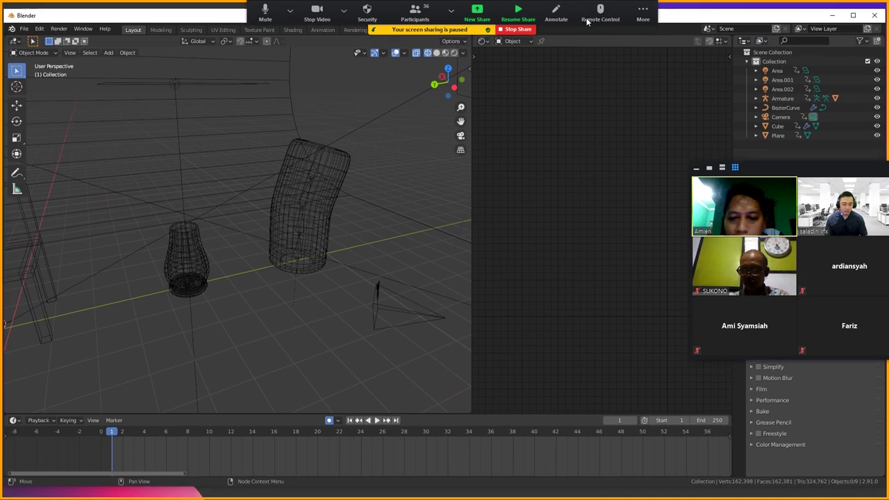
Orbit past the chair to centre the vase and zoom in on its mesh
mouse_move(165, 298)
middle_down()
mouse_move(217, 291)
mouse_move(266, 312)
mouse_move(72, 294)
mouse_move(183, 294)
middle_up()
mouse_move(240, 298)
middle_down()
mouse_move(252, 301)
mouse_move(225, 300)
mouse_move(350, 327)
mouse_move(385, 294)
mouse_move(316, 301)
mouse_move(244, 274)
mouse_move(234, 308)
mouse_move(246, 206)
middle_up()
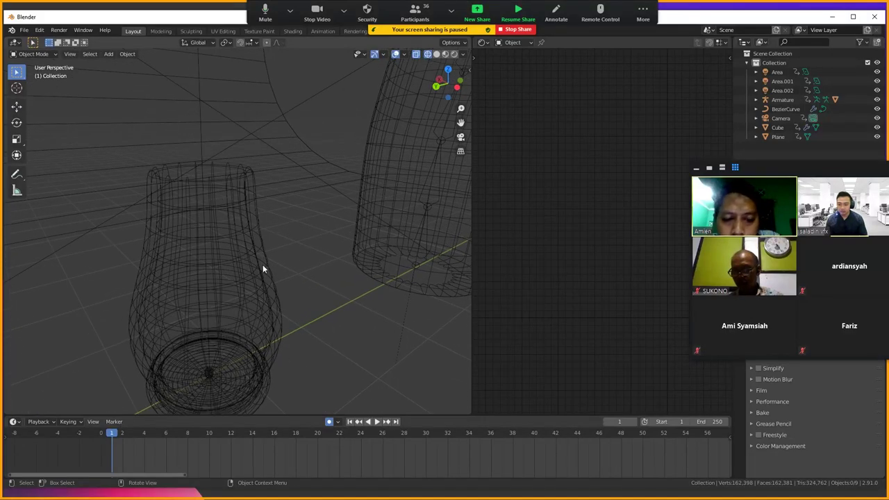
scroll(240, 217, up, 1)
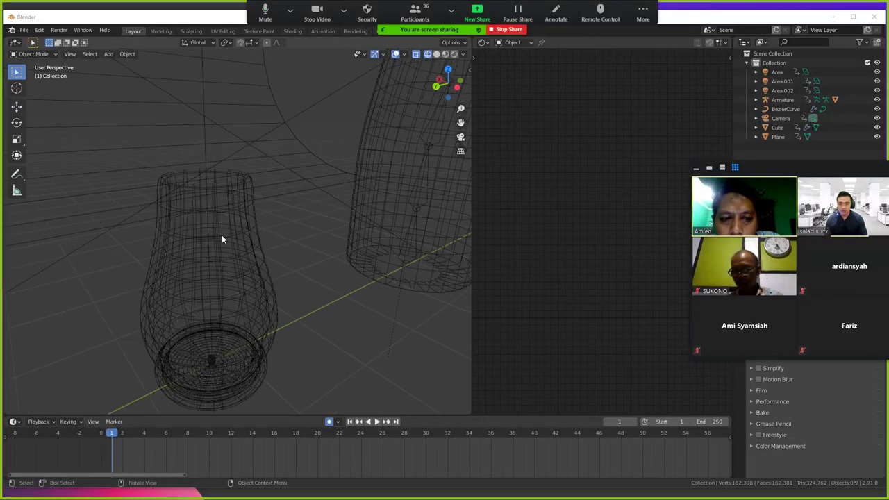
scroll(223, 243, up, 1)
scroll(222, 252, up, 3)
scroll(261, 230, down, 3)
scroll(204, 294, down, 2)
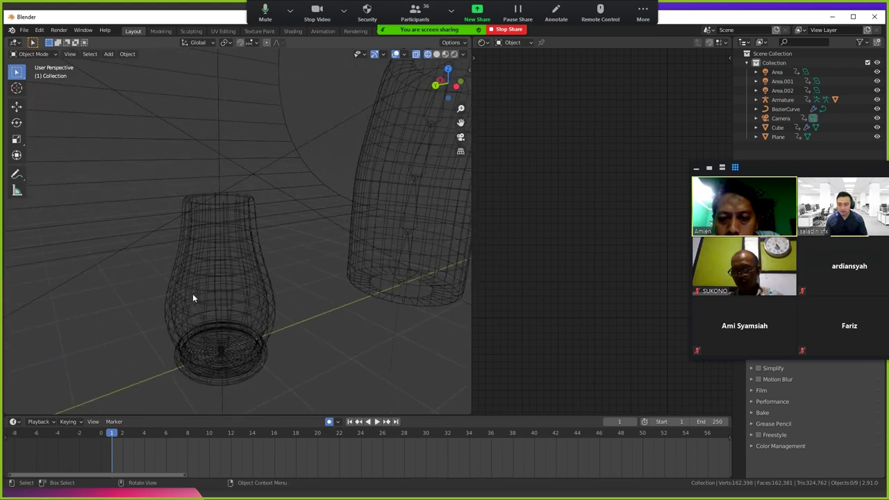
scroll(192, 294, down, 1)
scroll(303, 274, up, 2)
scroll(266, 273, up, 1)
Select the vase and its BezierCurve profile, viewing it from a new angle
click(293, 282)
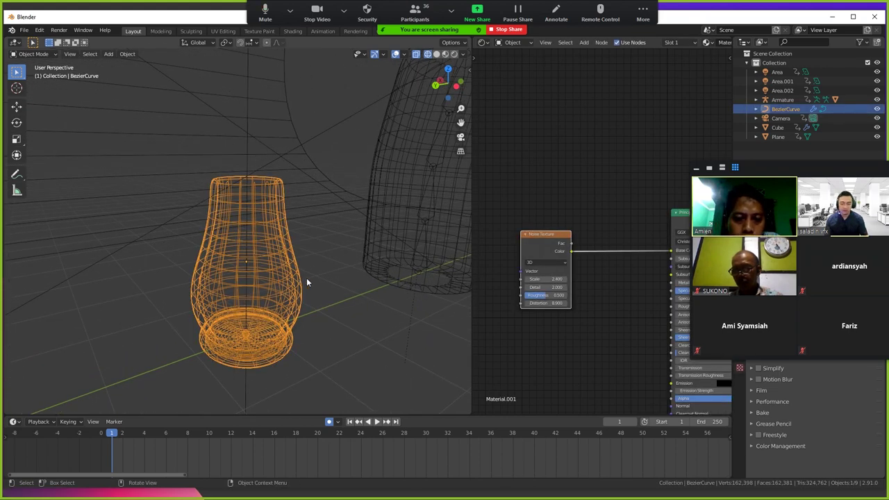
scroll(306, 278, down, 3)
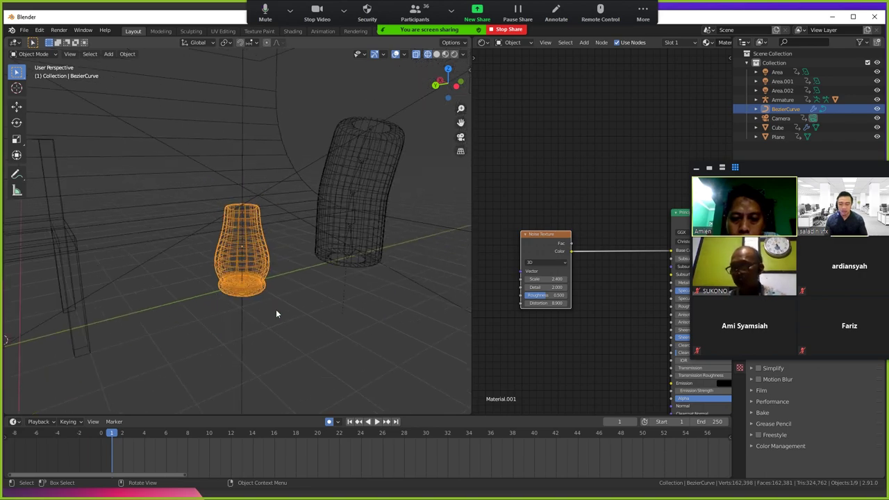
mouse_move(276, 309)
middle_down()
mouse_move(318, 258)
mouse_move(233, 272)
mouse_move(224, 287)
mouse_move(192, 277)
mouse_move(153, 283)
mouse_move(312, 303)
middle_up()
click(153, 284)
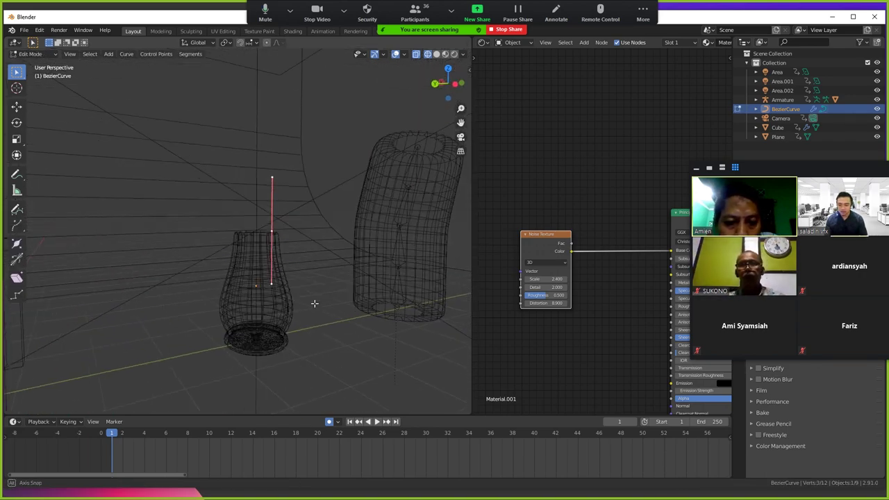
click(295, 302)
Inspect the Cylinder's straight underlying mesh in Edit Mode, then select the Cube chair
shift+click(456, 225)
middle_drag(455, 225, 245, 249)
scroll(244, 250, up, 3)
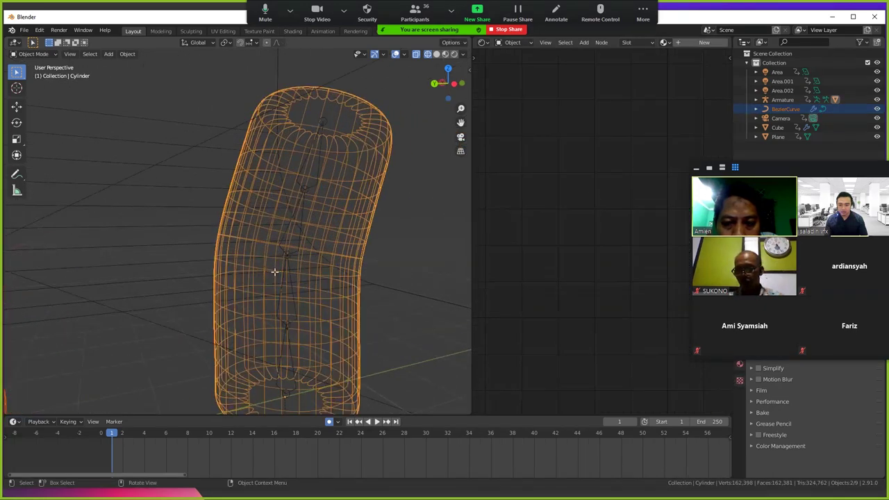
key(Tab)
scroll(324, 287, down, 1)
middle_drag(323, 287, 326, 264)
key(a)
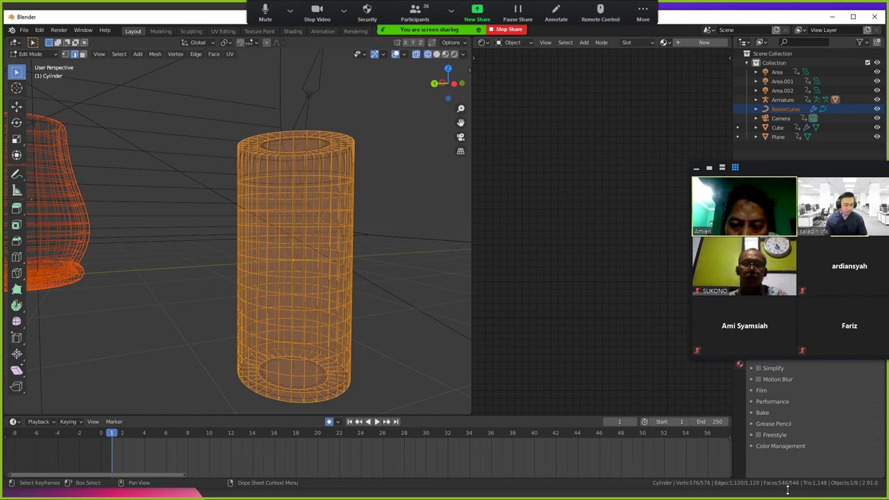
key(Tab)
mouse_move(318, 332)
middle_down()
mouse_move(280, 289)
mouse_move(380, 323)
mouse_move(373, 210)
middle_up()
click(374, 211)
Select the chair's back and right-leg piece with L in Edit Mode, then return to object mode
key(Tab)
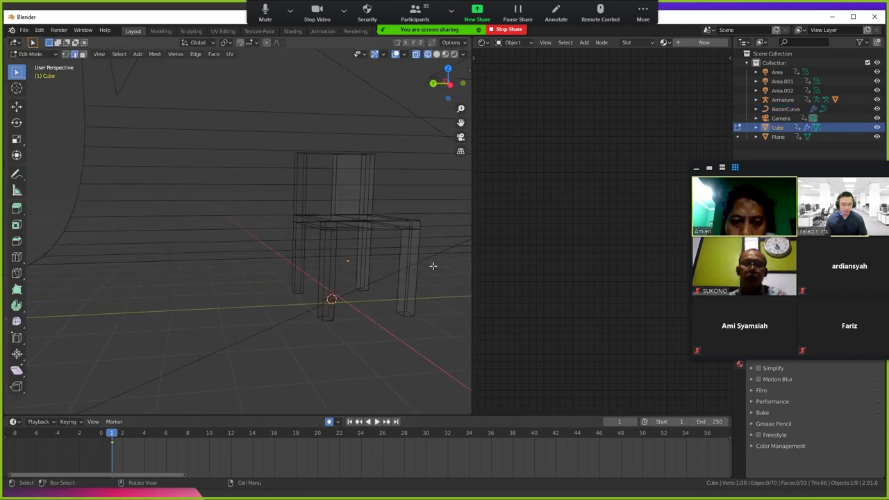
key(l)
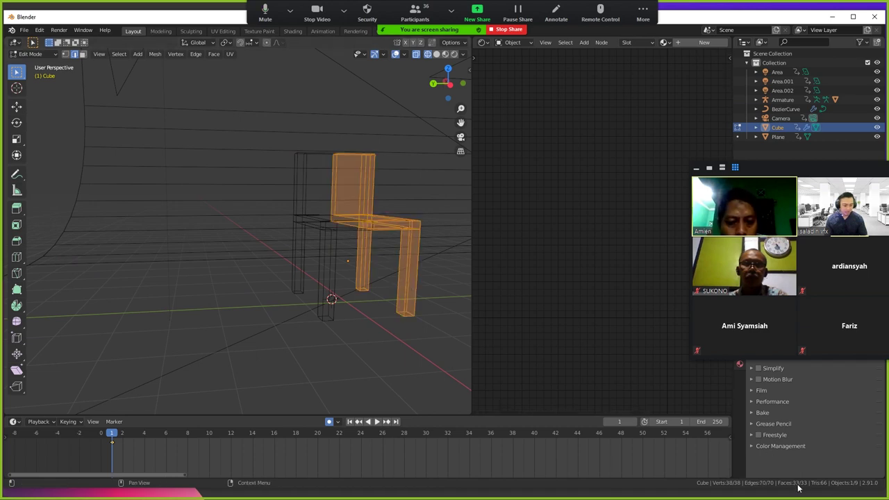
key(Tab)
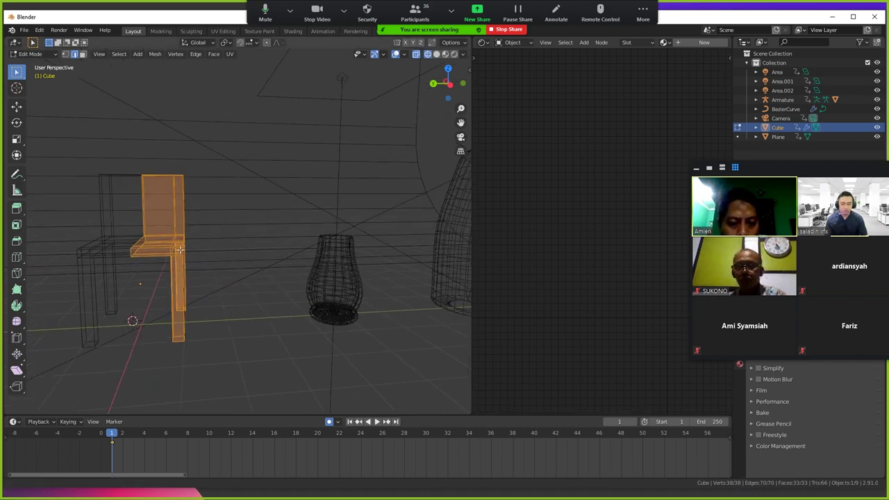
In the Cylinder's Edit Mode, move one vertex on its top to a lower position
middle_drag(139, 208, 198, 269)
scroll(222, 292, down, 3)
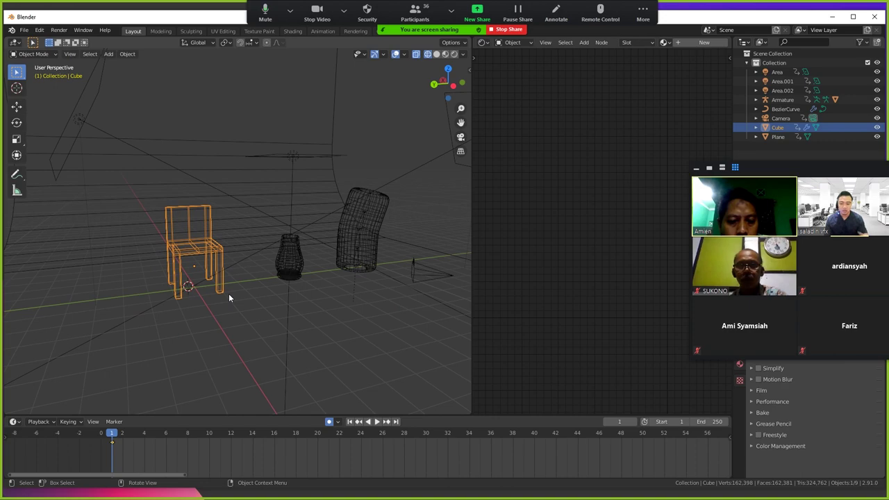
scroll(229, 293, up, 5)
middle_drag(264, 276, 244, 275)
click(325, 256)
scroll(326, 256, up, 3)
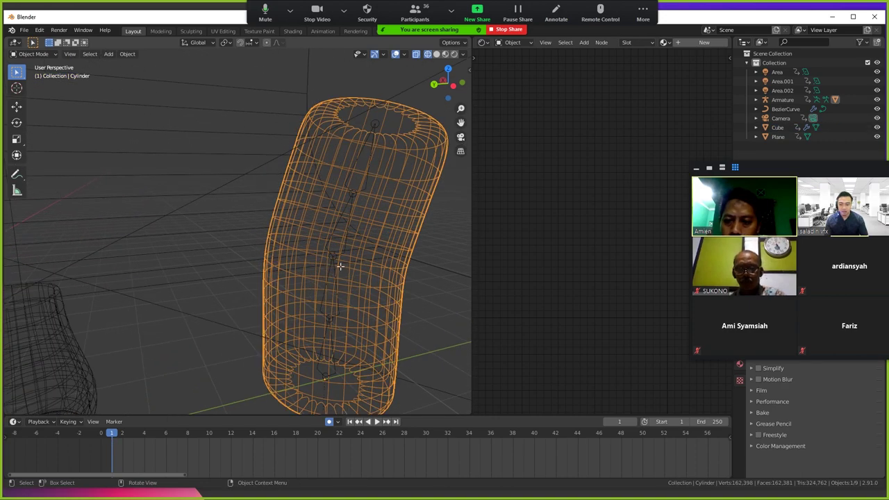
key(Tab)
scroll(278, 234, up, 2)
scroll(278, 234, up, 1)
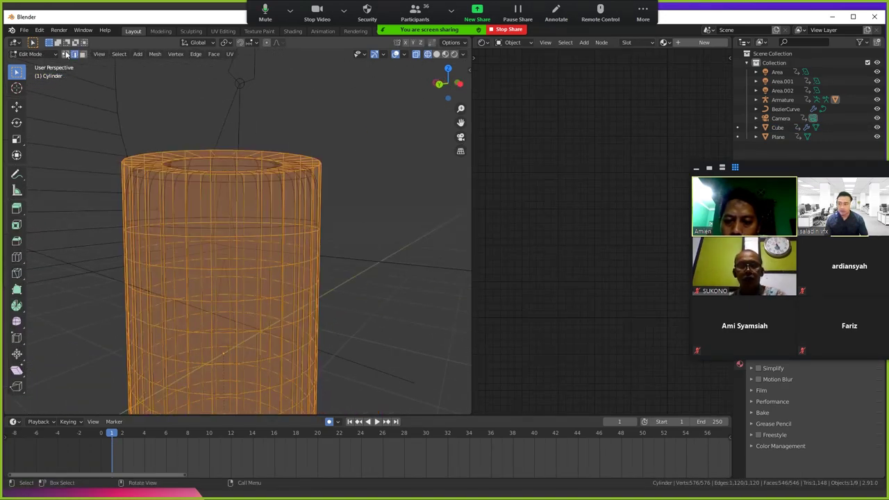
scroll(283, 199, up, 1)
scroll(272, 153, up, 2)
click(271, 153)
scroll(306, 163, up, 3)
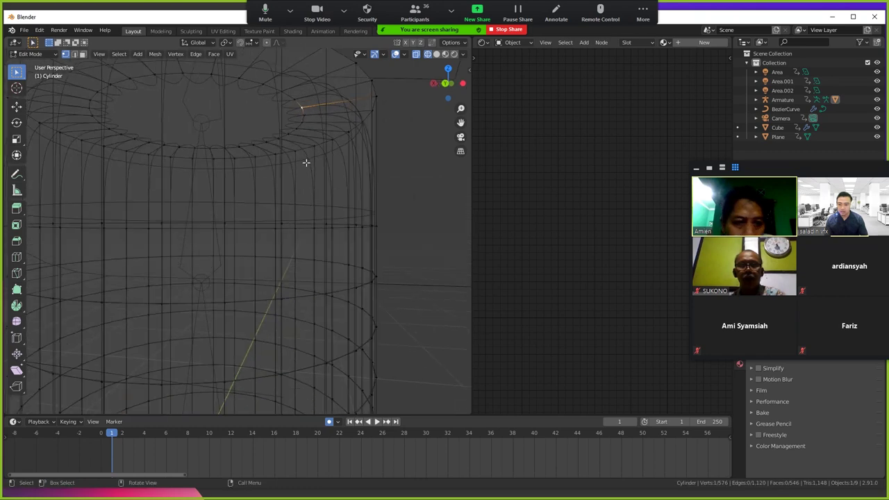
key(g)
click(311, 143)
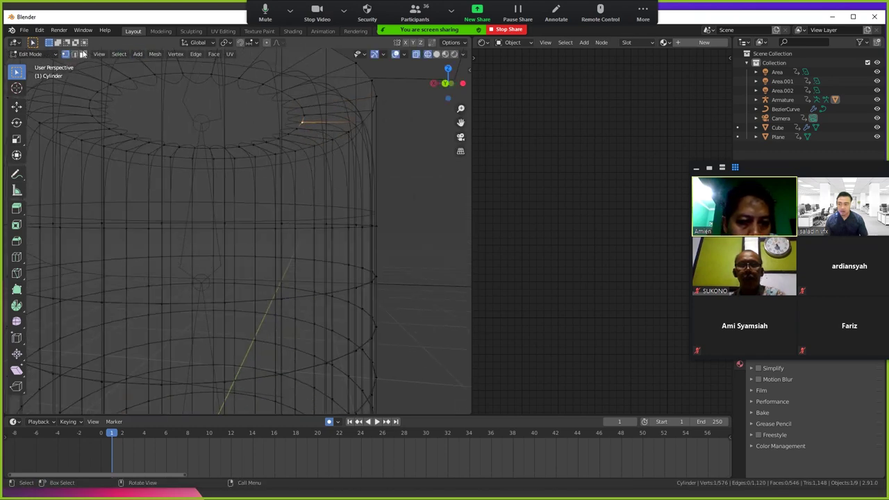
Select a cylinder face, start moving it, cancel the move, and return to object mode
scroll(365, 188, down, 5)
click(274, 204)
key(g)
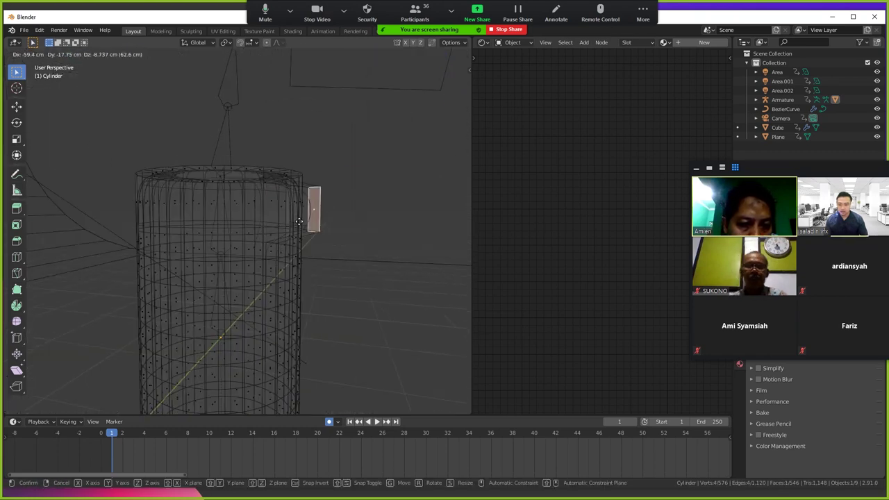
key(Escape)
key(Tab)
Frame the chair and cylinder and switch the viewport to Solid shading
scroll(299, 234, down, 3)
scroll(258, 254, down, 2)
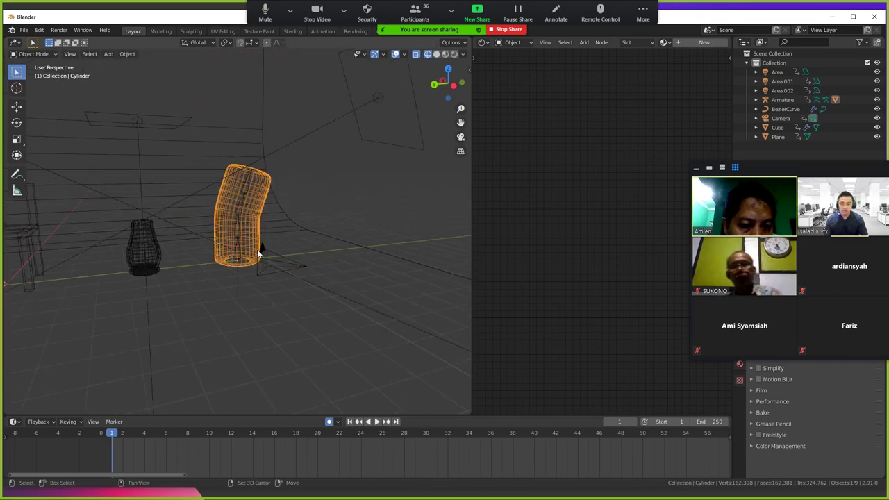
shift+middle_drag(258, 248, 327, 288)
scroll(327, 288, up, 2)
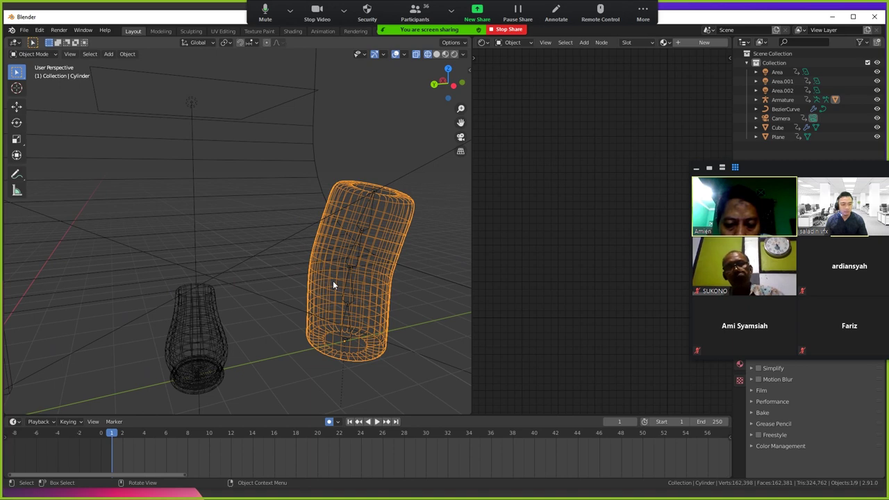
scroll(332, 281, down, 4)
middle_drag(332, 281, 260, 267)
scroll(201, 279, up, 3)
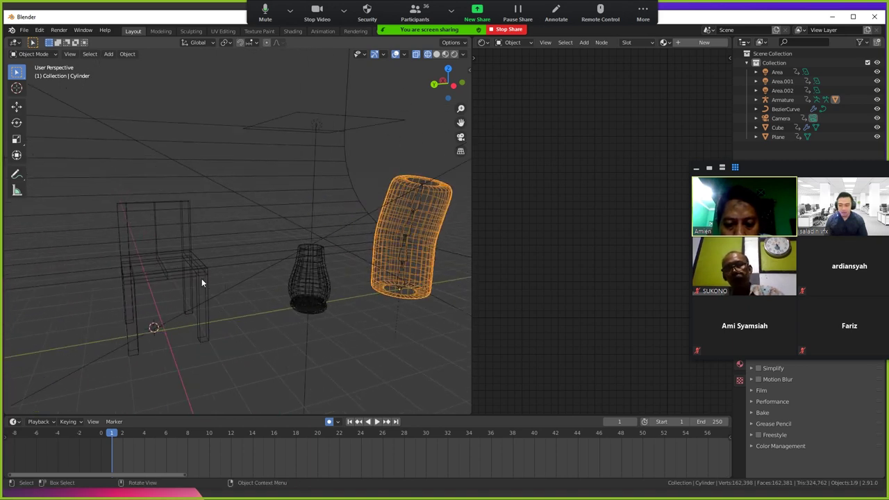
mouse_move(202, 283)
middle_down()
mouse_move(212, 294)
mouse_move(204, 303)
middle_up()
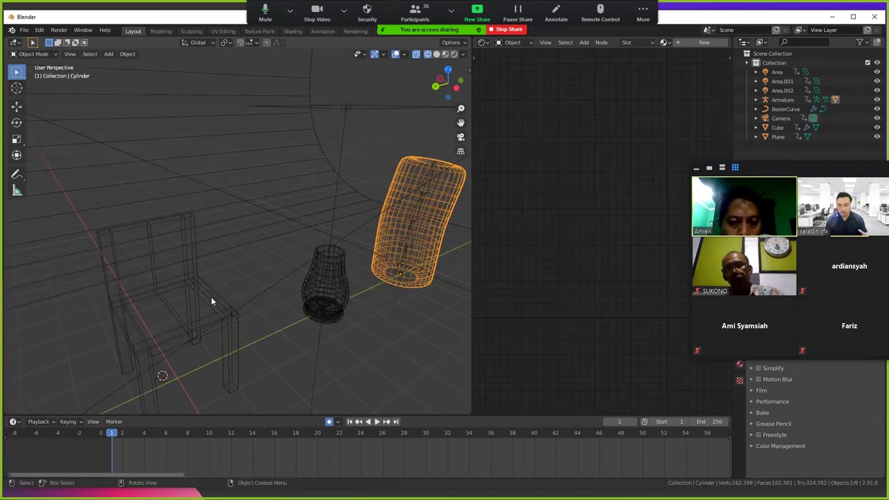
middle_drag(238, 304, 257, 295)
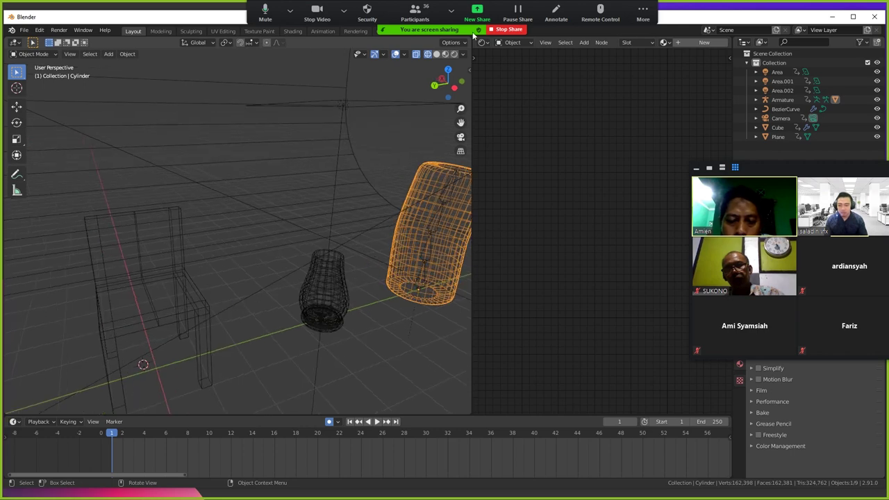
click(436, 55)
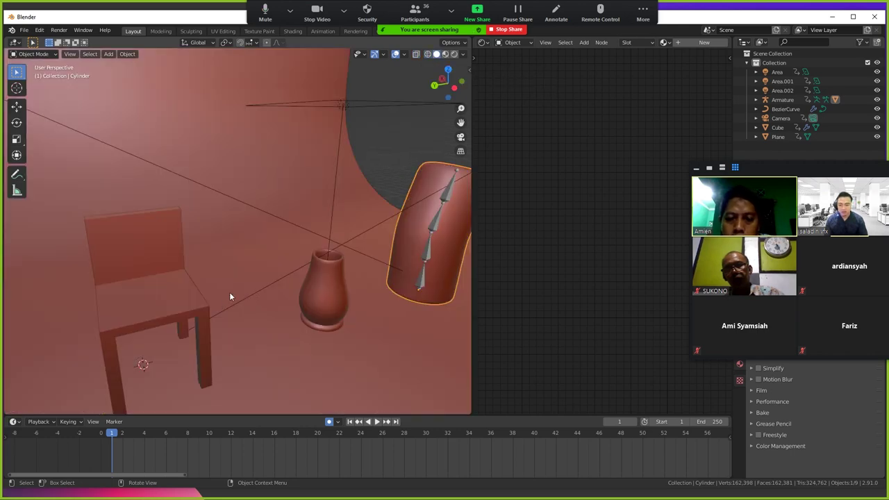
Pause Zoom screen sharing and pull the view back to show the whole scene
scroll(231, 297, down, 3)
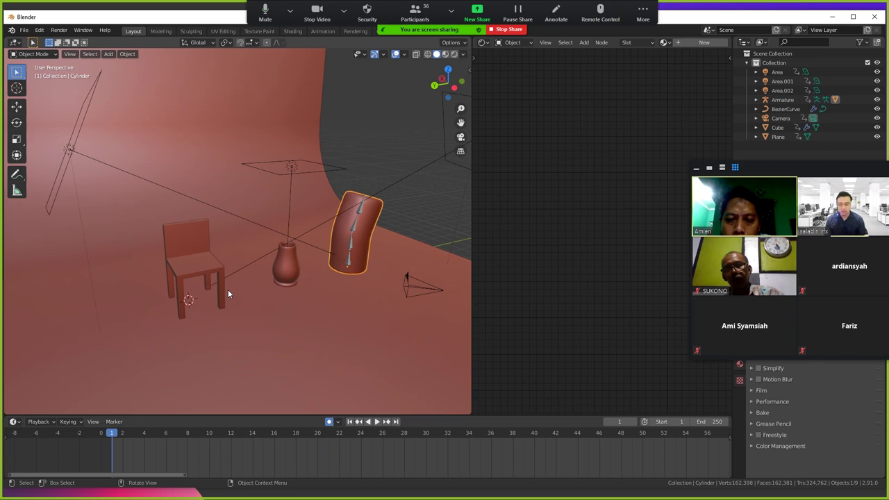
scroll(241, 284, up, 4)
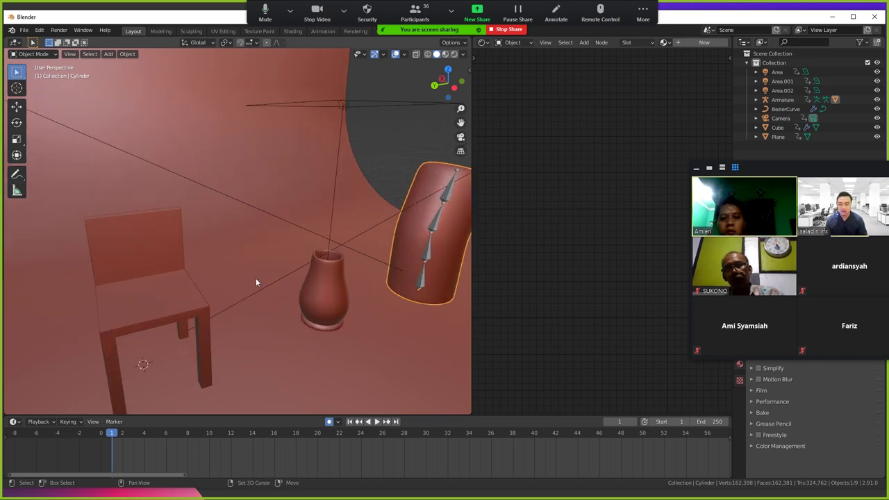
click(520, 9)
middle_drag(312, 213, 345, 295)
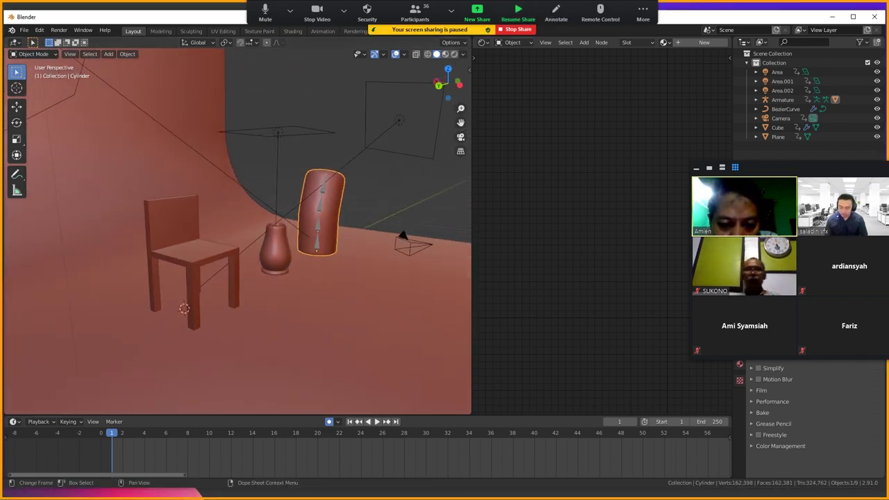
Open the meeting chat from Zoom's More menu
key(super)
key(Escape)
key(super)
click(643, 14)
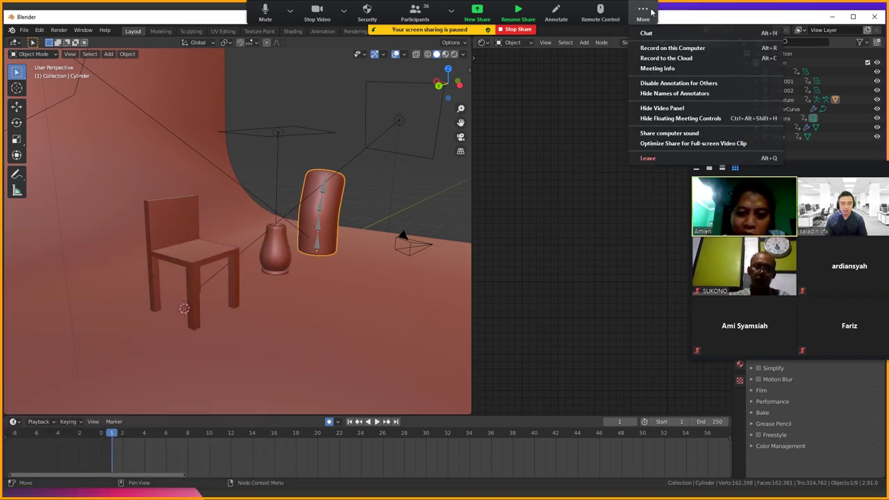
click(646, 33)
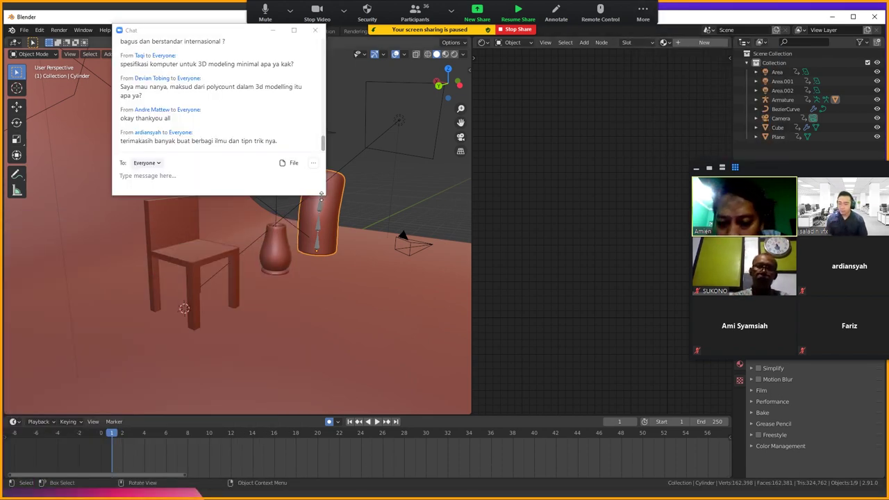
Stretch the chat window to full screen height and move the video gallery up and left
drag(325, 198, 314, 483)
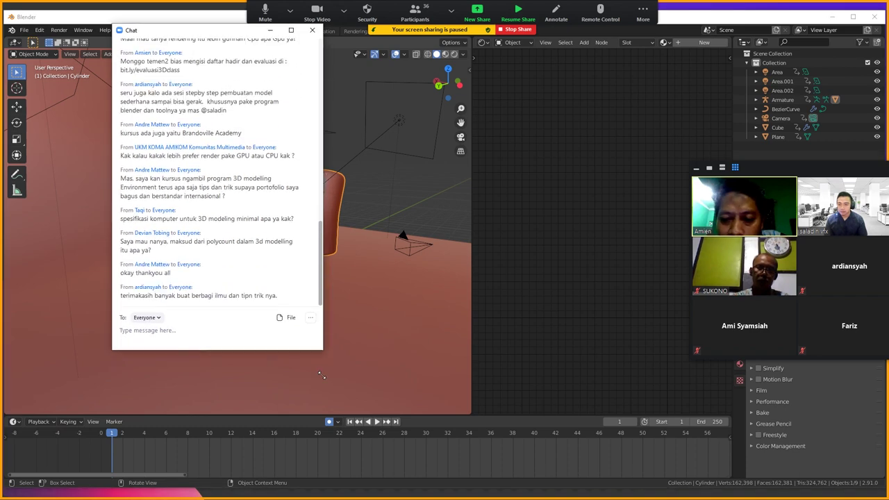
double_click(314, 482)
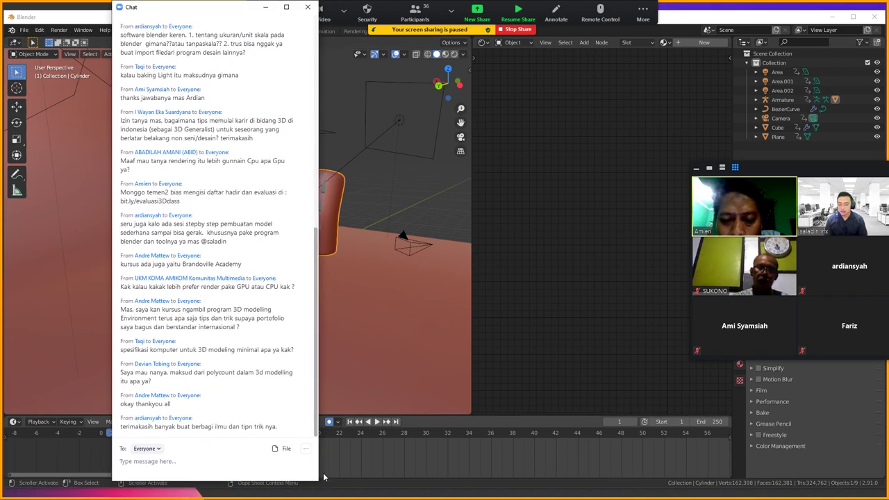
mouse_move(777, 168)
mouse_down()
mouse_move(701, 164)
mouse_move(698, 134)
mouse_up()
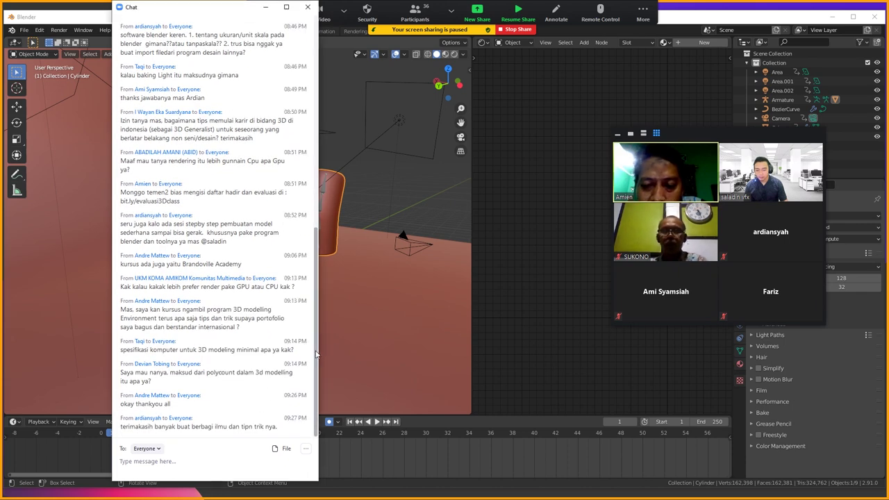
Scroll through the attendees' questions in the chat, then bring PowerPoint to the front
scroll(313, 335, up, 2)
scroll(313, 335, down, 1)
scroll(314, 334, up, 1)
scroll(314, 332, up, 2)
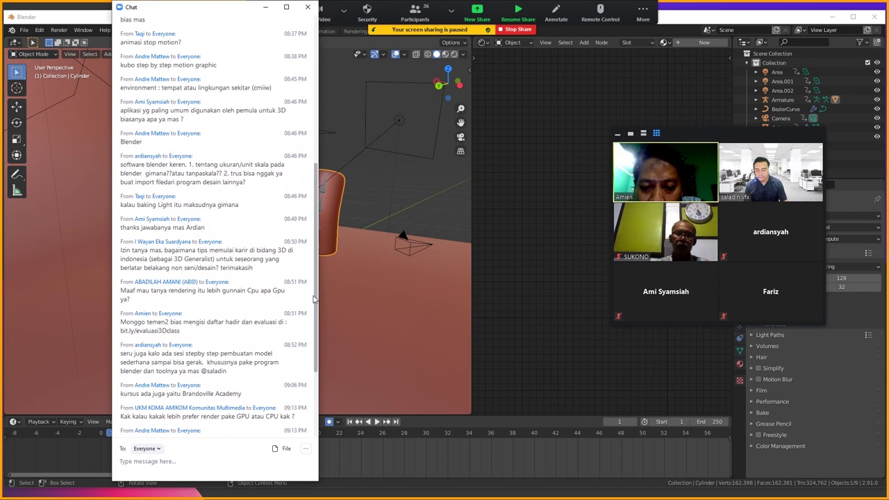
scroll(315, 329, down, 2)
scroll(316, 340, down, 2)
scroll(321, 355, down, 1)
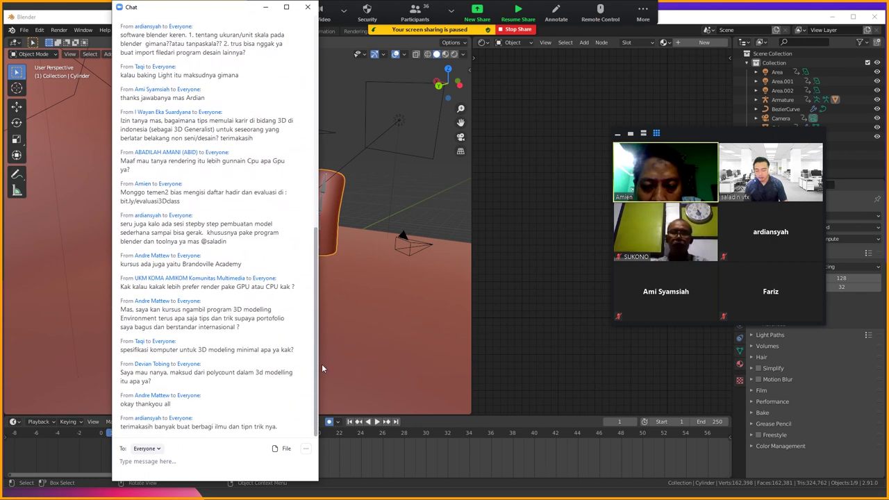
scroll(322, 364, up, 1)
scroll(320, 312, up, 2)
scroll(319, 292, up, 2)
scroll(317, 281, up, 1)
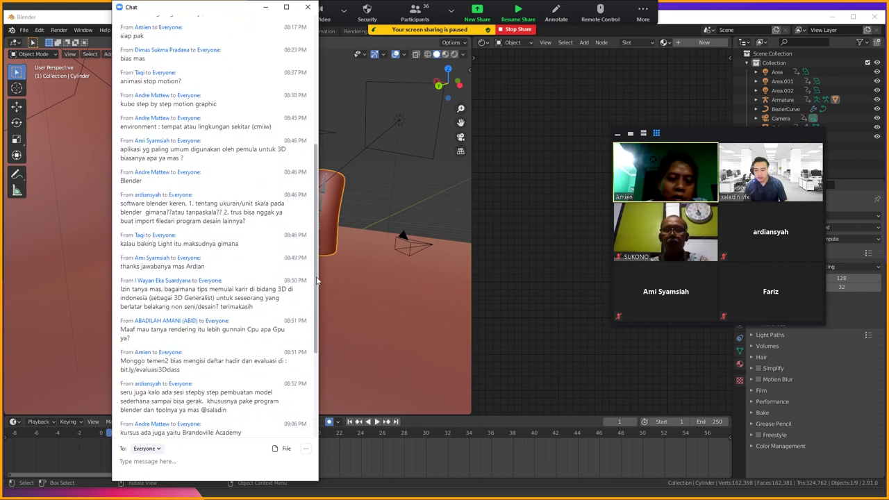
scroll(316, 277, up, 1)
scroll(314, 271, up, 1)
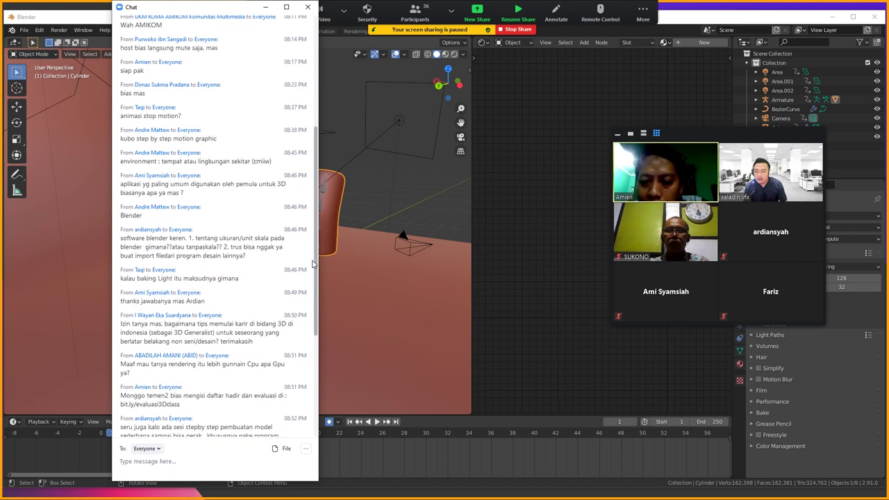
scroll(313, 257, up, 1)
scroll(313, 240, up, 1)
scroll(313, 222, up, 1)
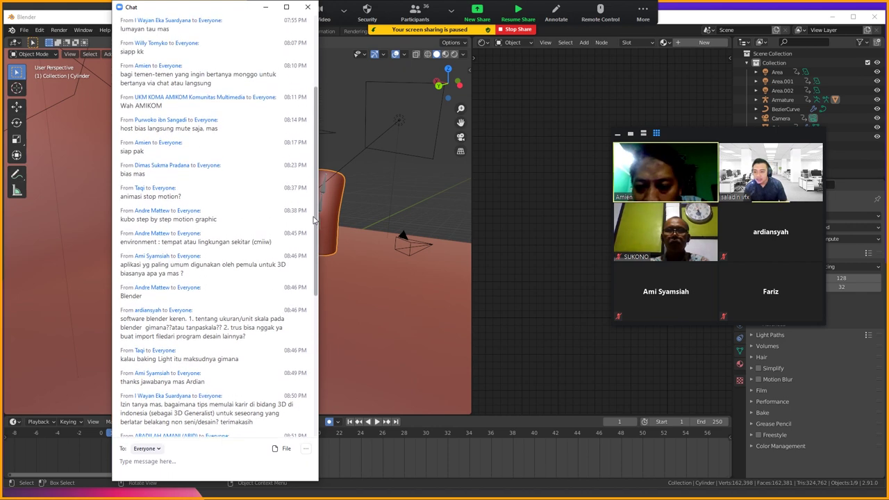
scroll(314, 205, up, 1)
scroll(316, 201, up, 1)
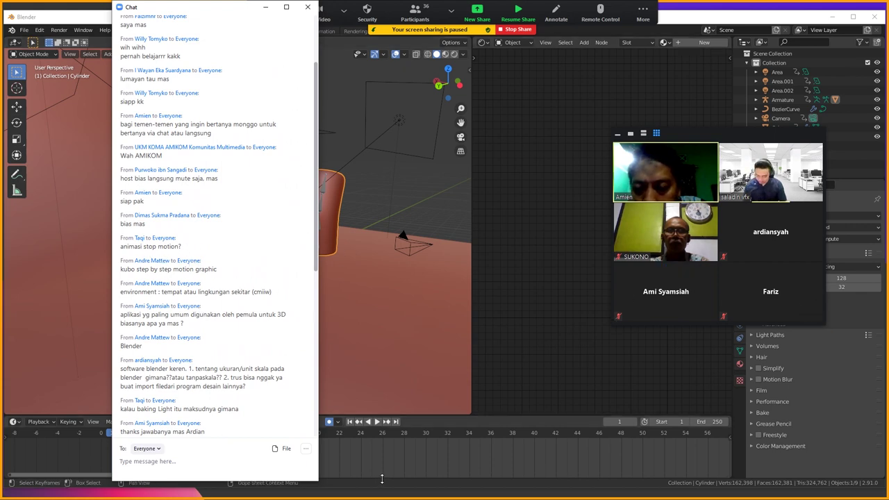
key(super)
mouse_move(308, 491)
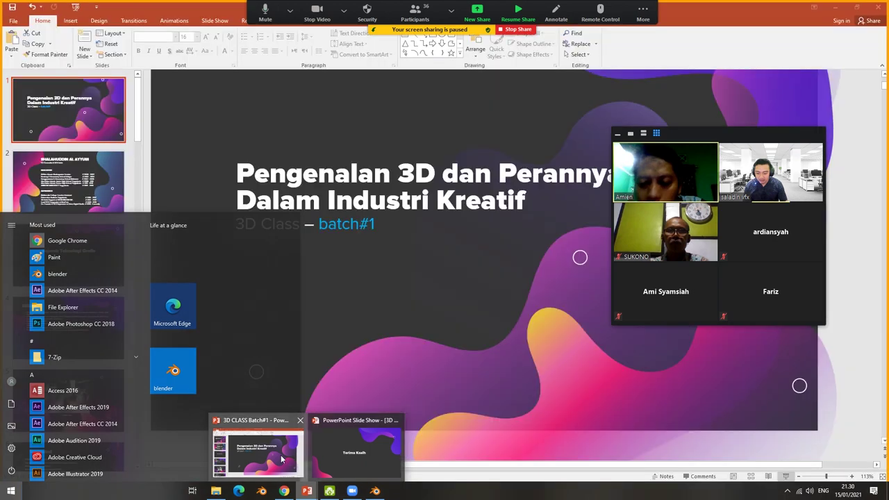
click(257, 437)
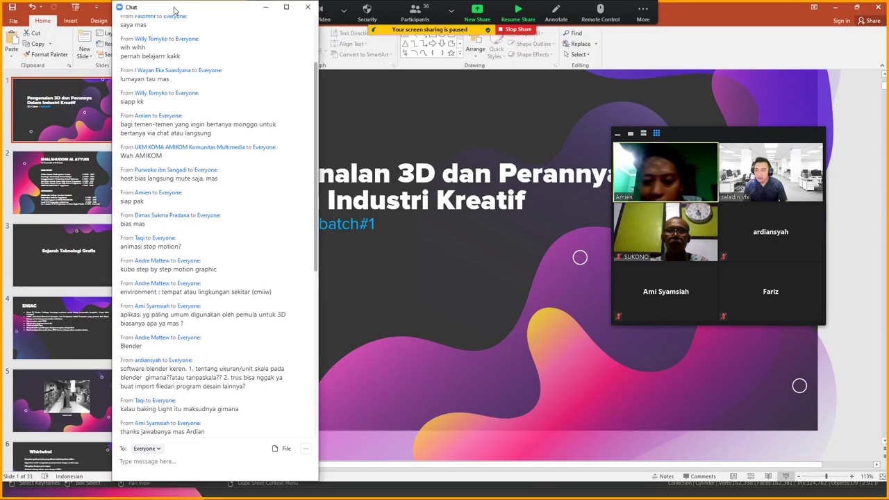
Select slide 18 and briefly start, then exit, the Slide Show
drag(160, 7, 236, 48)
scroll(73, 408, down, 2)
scroll(73, 408, down, 2)
scroll(73, 406, down, 3)
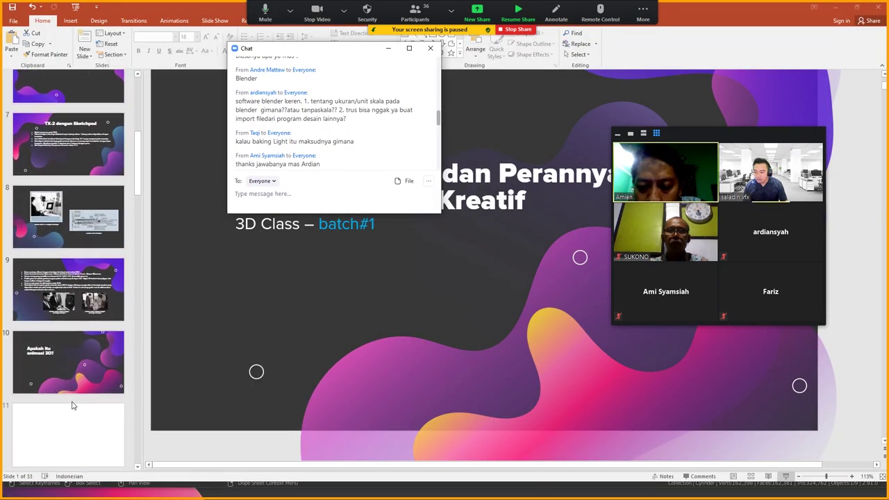
scroll(75, 396, down, 2)
scroll(78, 383, down, 2)
scroll(97, 370, down, 3)
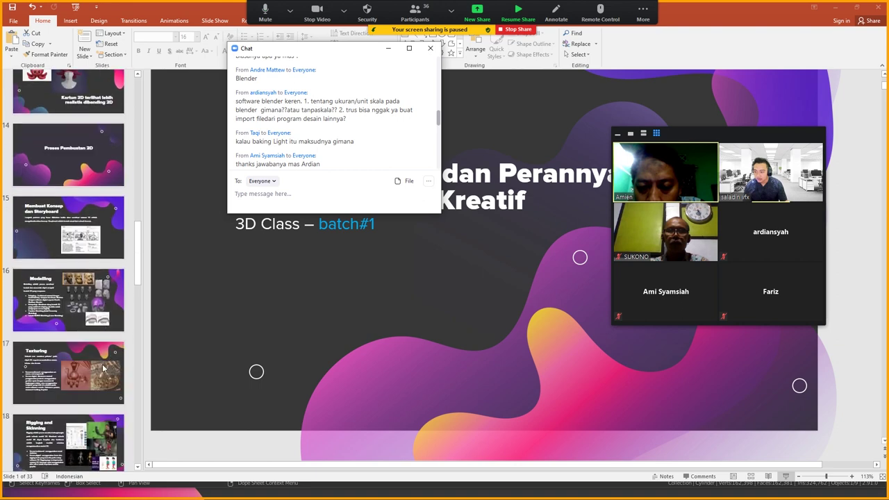
scroll(103, 350, down, 3)
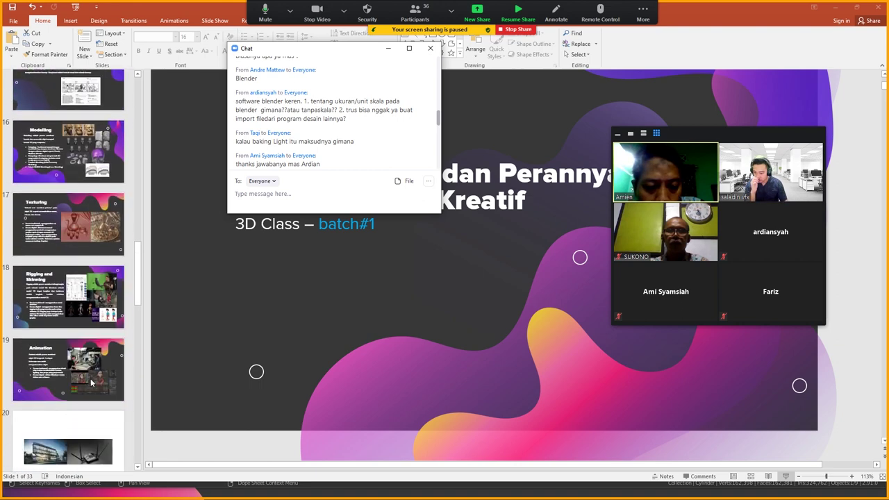
click(102, 319)
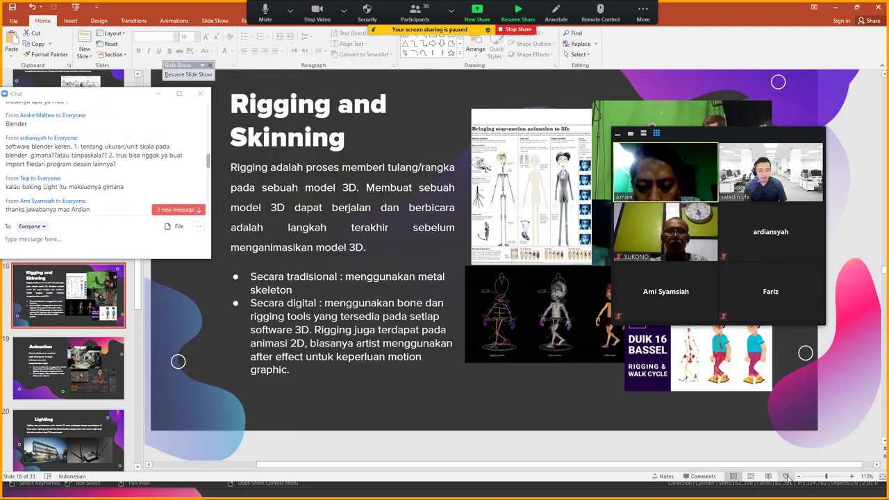
click(787, 478)
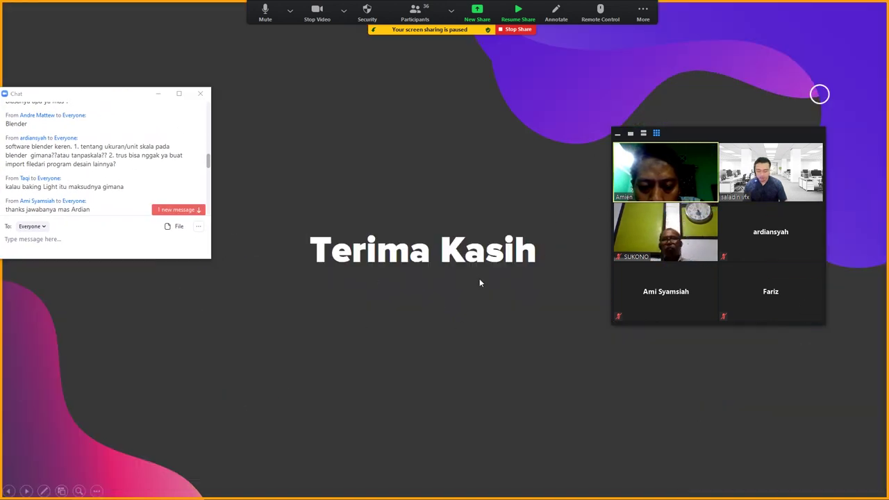
key(Escape)
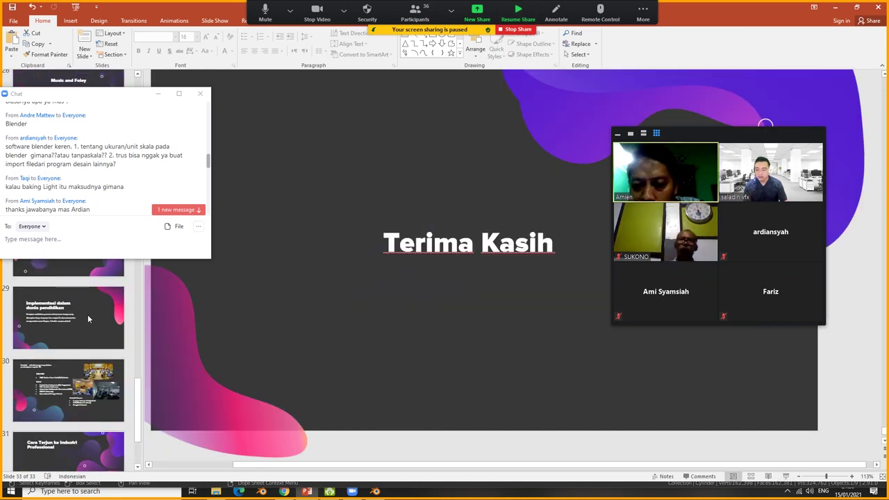
Reselect slide 18, 'Rigging and Skinning', and resume screen sharing
scroll(89, 319, up, 2)
scroll(92, 327, up, 2)
scroll(97, 337, up, 2)
scroll(102, 347, up, 2)
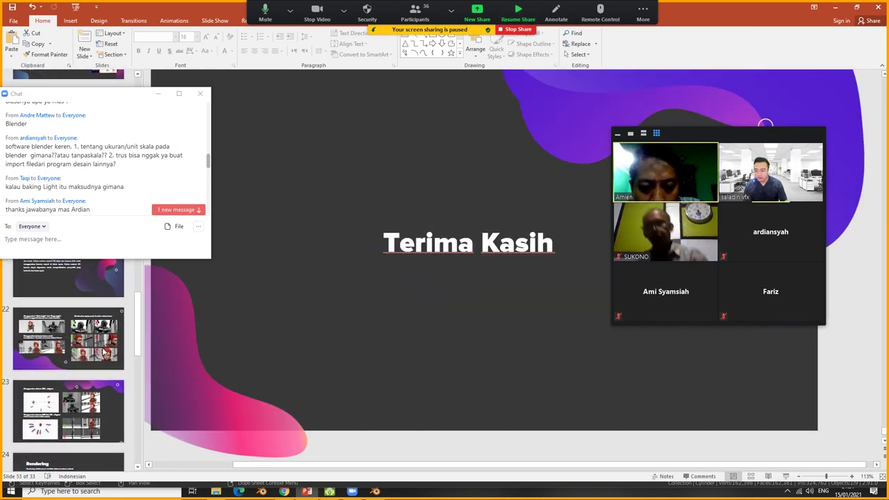
scroll(101, 358, up, 2)
scroll(95, 365, up, 1)
scroll(90, 372, up, 2)
click(85, 381)
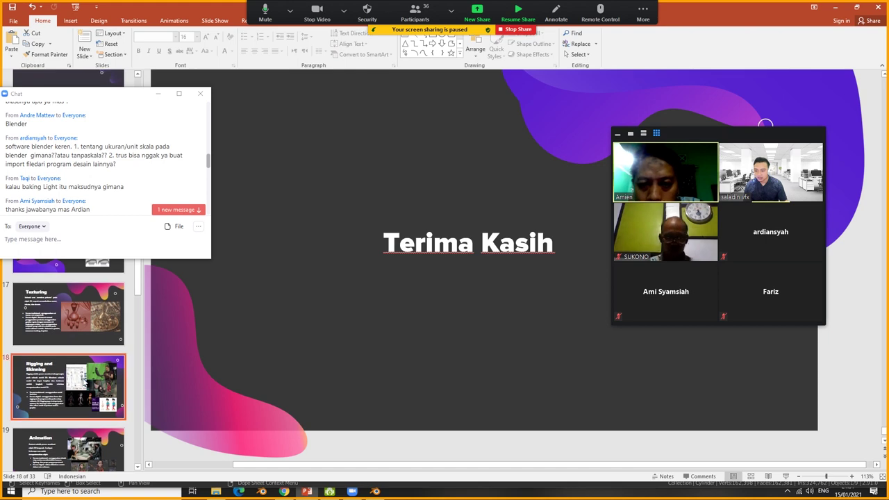
click(518, 12)
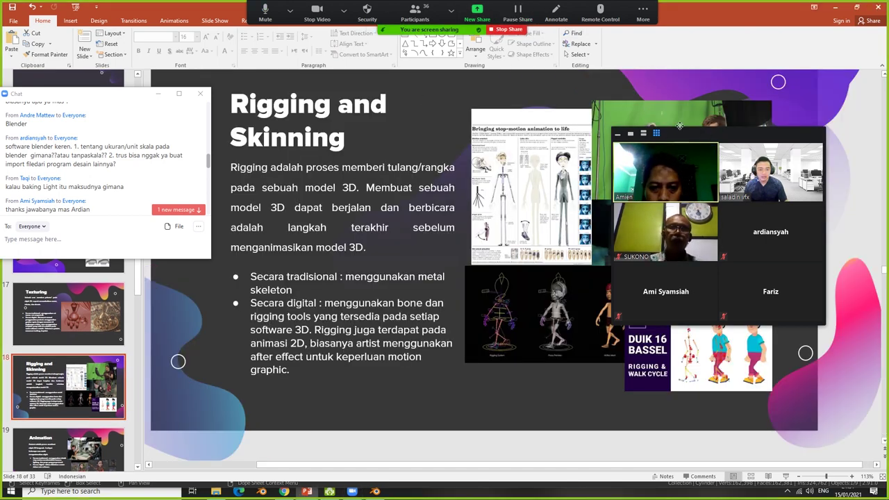
Play the green-screen video on the slide and reposition the video panel and chat window
click(602, 153)
mouse_move(687, 141)
mouse_down()
mouse_move(815, 138)
mouse_move(672, 388)
mouse_up()
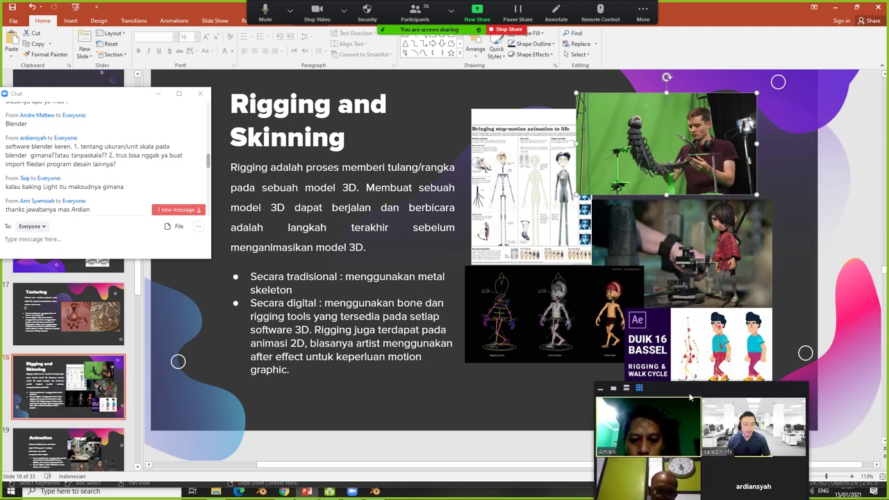
mouse_move(678, 396)
mouse_down()
mouse_move(738, 290)
mouse_move(734, 259)
mouse_up()
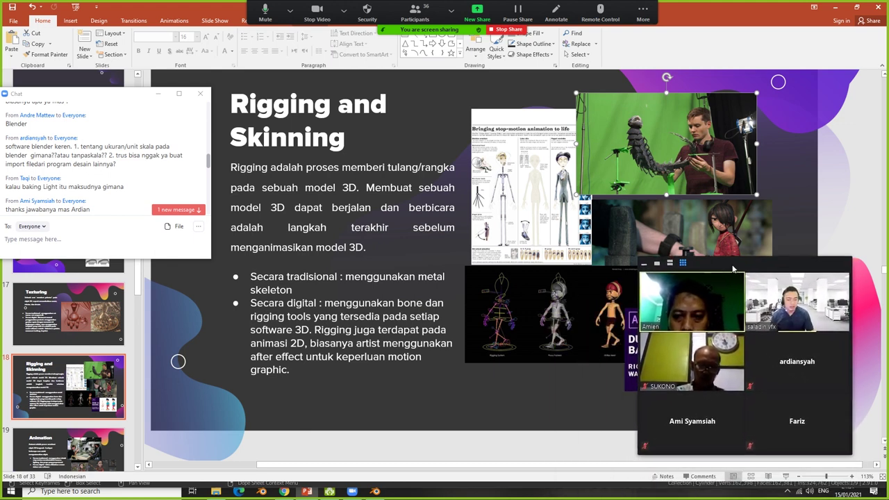
scroll(198, 181, down, 1)
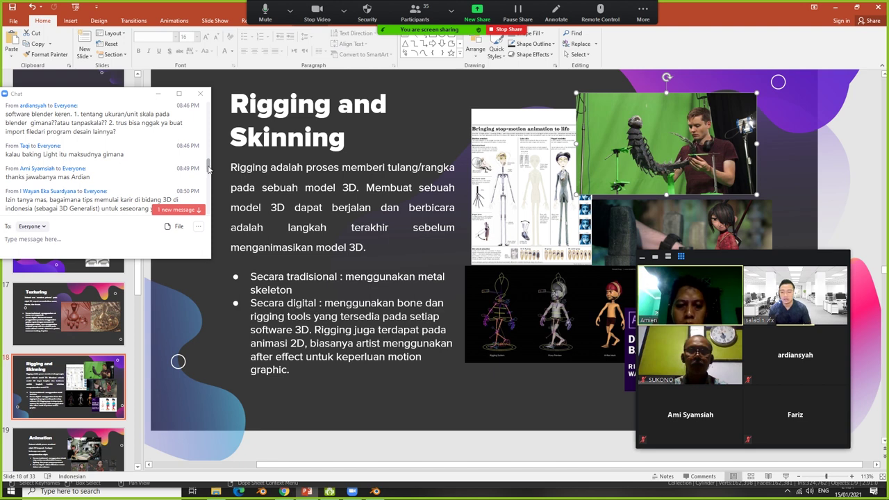
drag(209, 168, 209, 221)
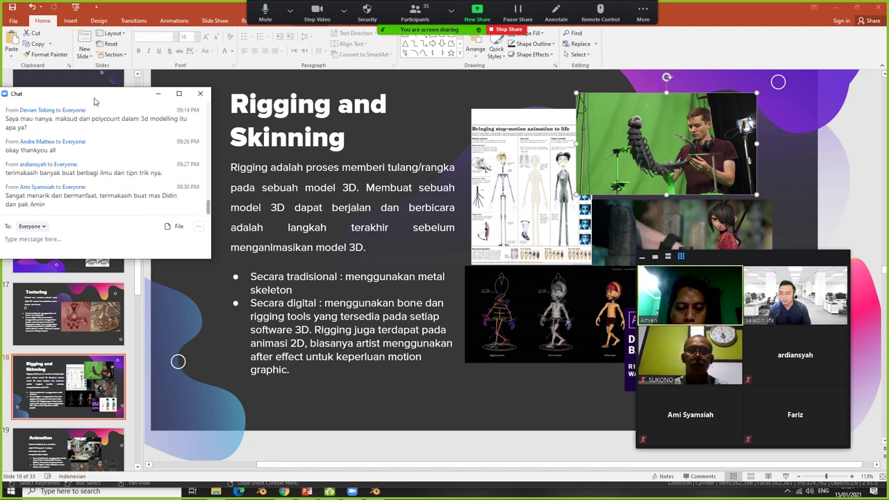
drag(79, 97, 116, 103)
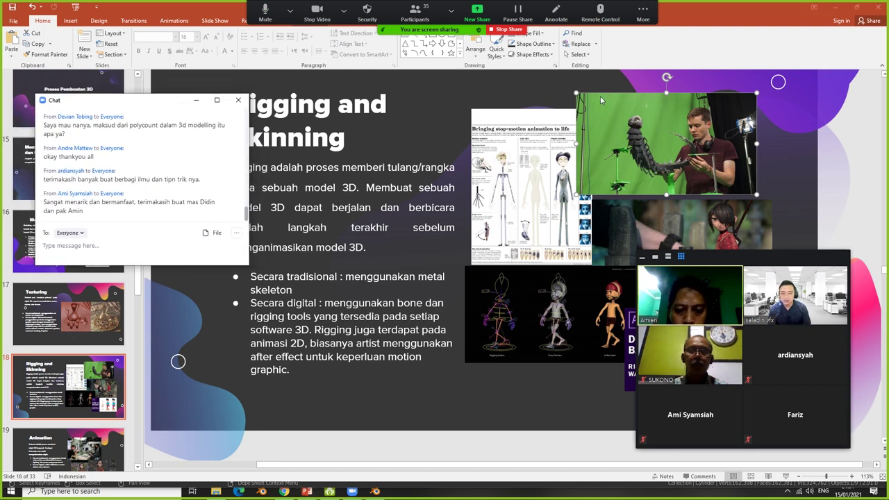
Pause screen sharing again and enlarge the chat window to show more messages
click(519, 10)
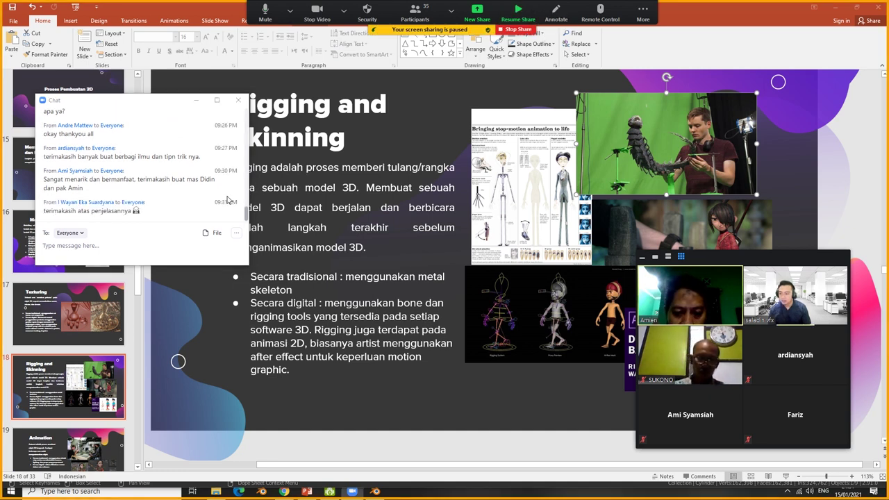
scroll(227, 199, up, 1)
scroll(227, 199, down, 1)
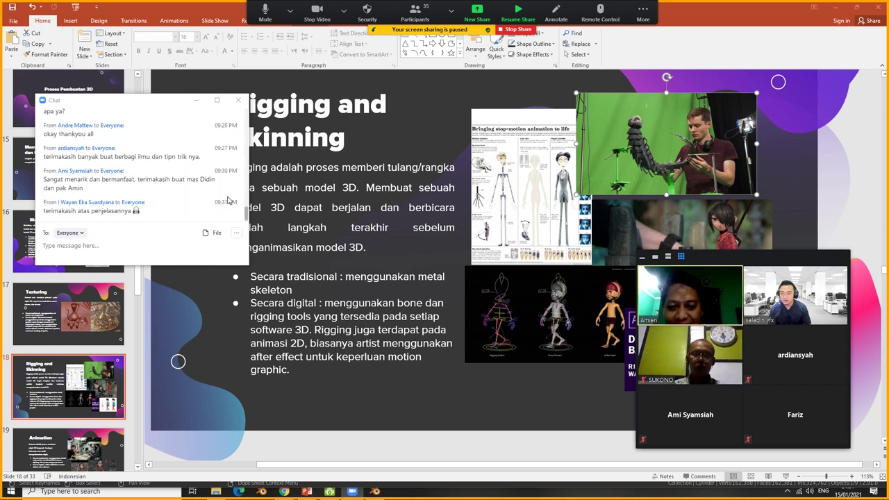
drag(247, 265, 270, 469)
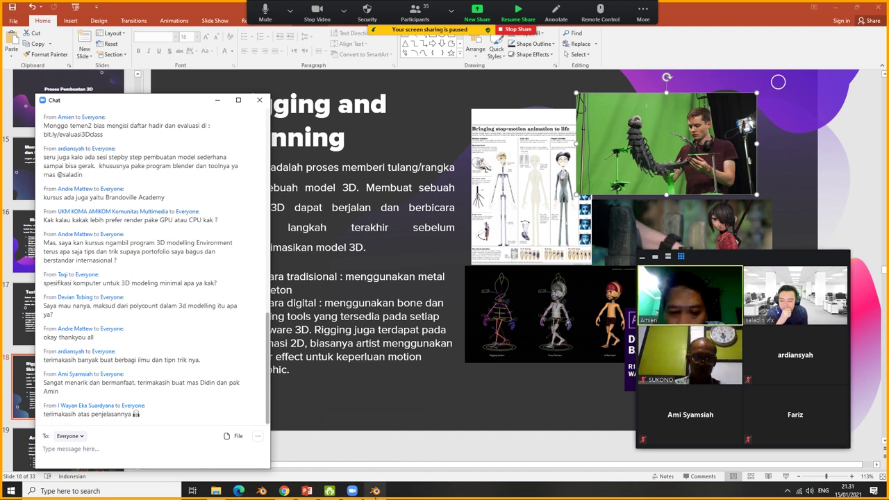
mouse_move(376, 491)
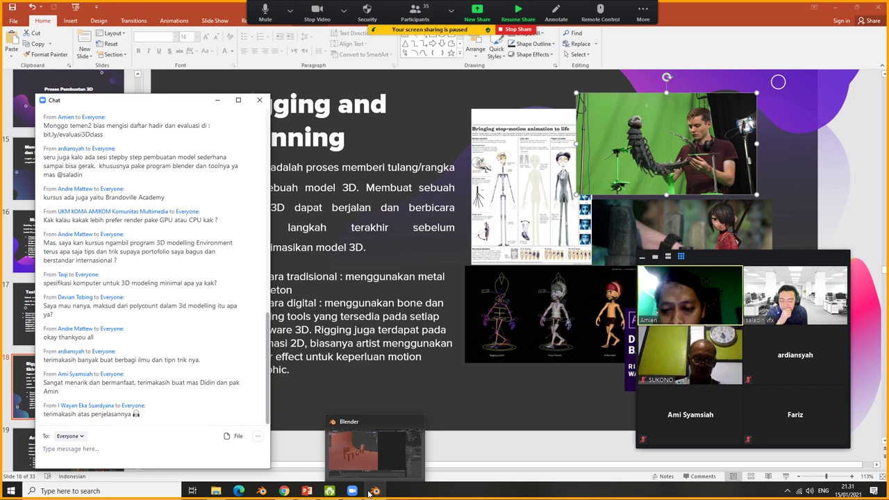
Bring Blender to the front and move the Zoom chat off the scene
click(389, 453)
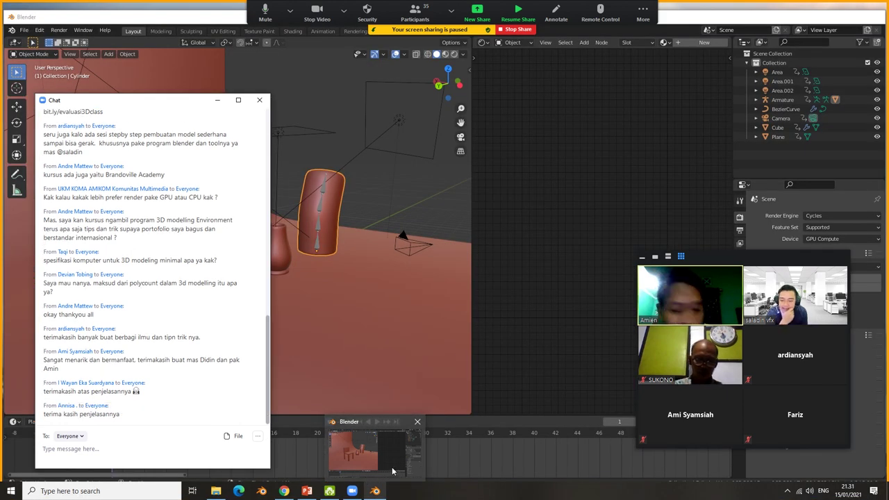
click(390, 453)
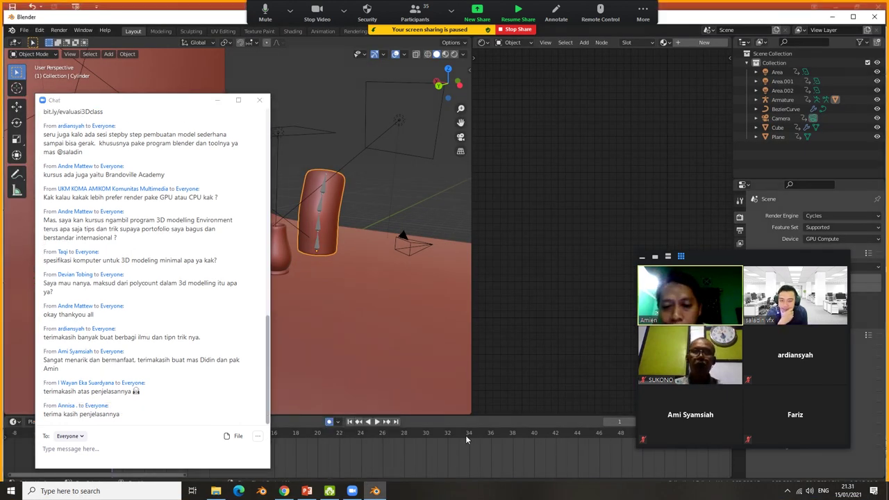
mouse_move(338, 328)
middle_down()
mouse_move(356, 318)
mouse_move(344, 311)
middle_up()
mouse_move(139, 102)
mouse_down()
mouse_move(403, 94)
mouse_move(456, 80)
mouse_move(502, 87)
mouse_up()
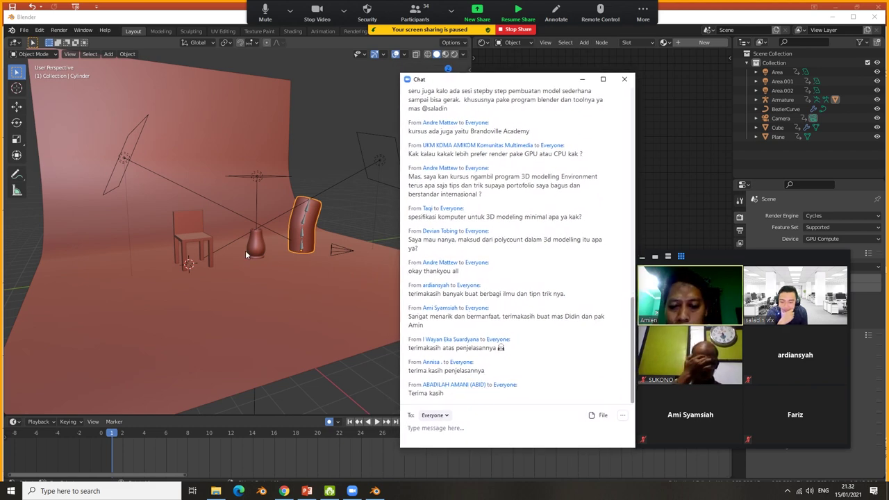
Orbit and zoom around the chair, vase and rigged cylinder, ending looking down on them
mouse_move(245, 250)
middle_down()
mouse_move(239, 301)
mouse_move(158, 307)
mouse_move(251, 303)
mouse_move(228, 304)
mouse_move(228, 315)
middle_up()
scroll(203, 301, up, 2)
scroll(203, 301, up, 2)
scroll(203, 300, down, 3)
scroll(203, 301, up, 5)
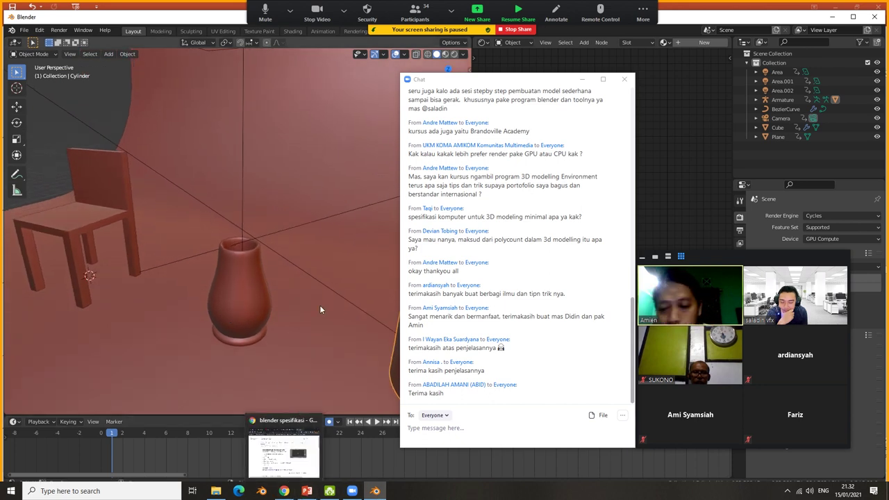
scroll(319, 307, down, 3)
scroll(320, 307, down, 3)
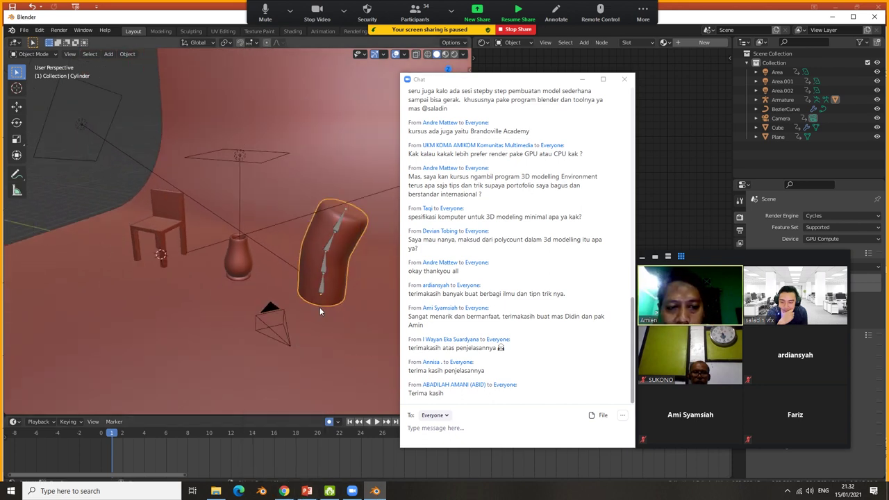
mouse_move(315, 306)
middle_down()
mouse_move(280, 298)
mouse_move(256, 318)
middle_up()
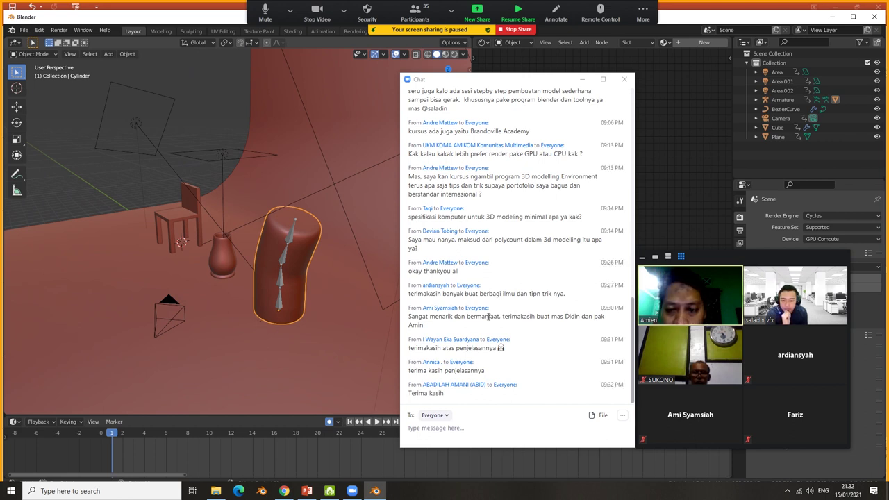
scroll(490, 317, up, 2)
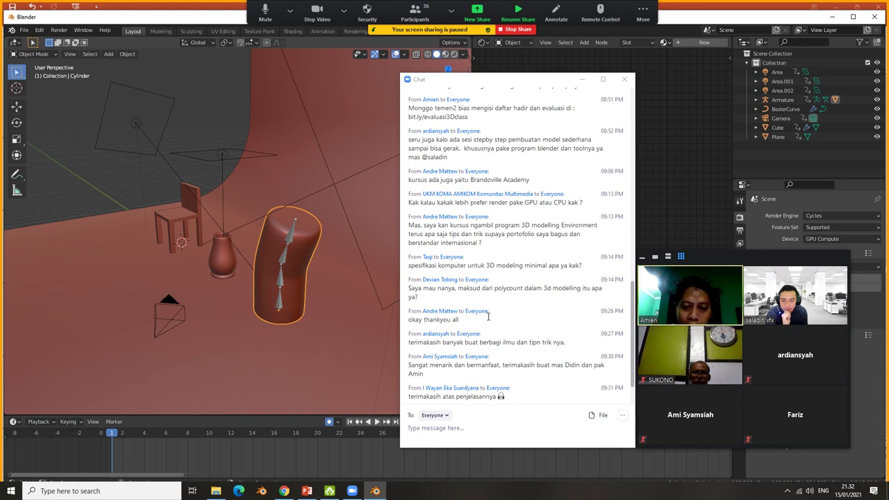
scroll(490, 317, down, 2)
middle_drag(375, 318, 202, 314)
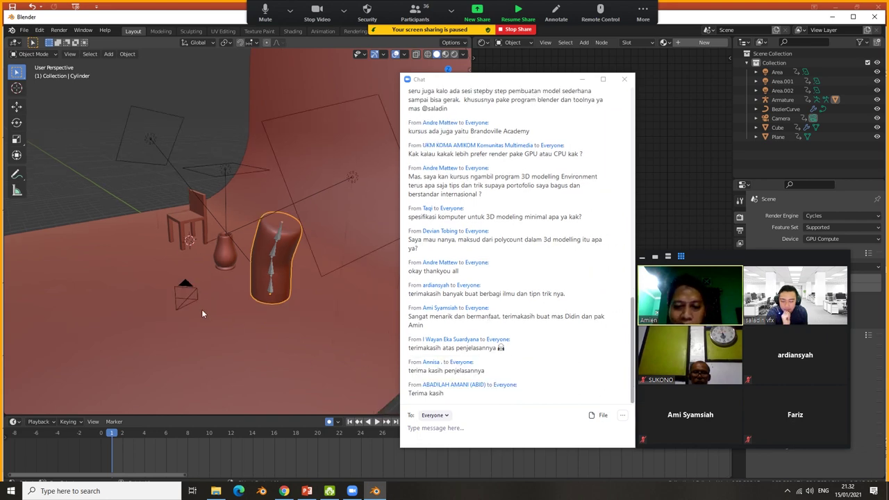
mouse_move(241, 339)
middle_down()
mouse_move(272, 332)
mouse_move(203, 339)
mouse_move(280, 338)
mouse_move(292, 354)
mouse_move(257, 350)
mouse_move(212, 364)
middle_up()
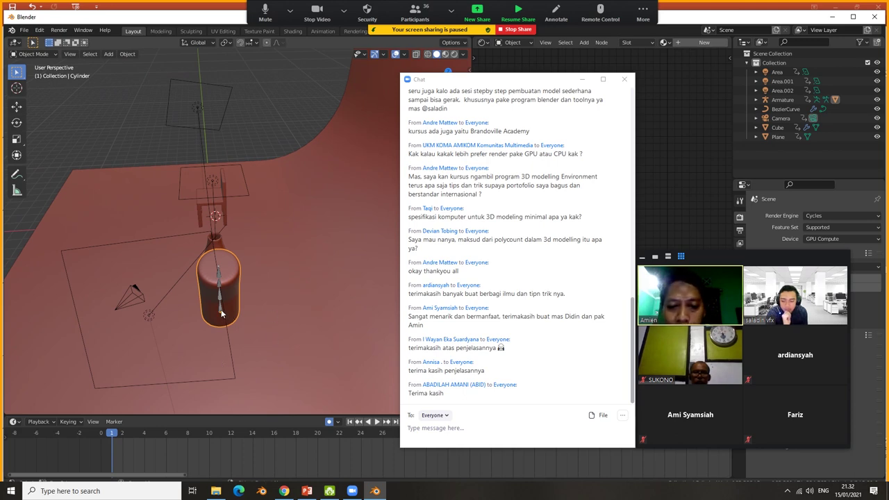
mouse_move(221, 314)
middle_down()
mouse_move(332, 304)
mouse_move(313, 320)
middle_up()
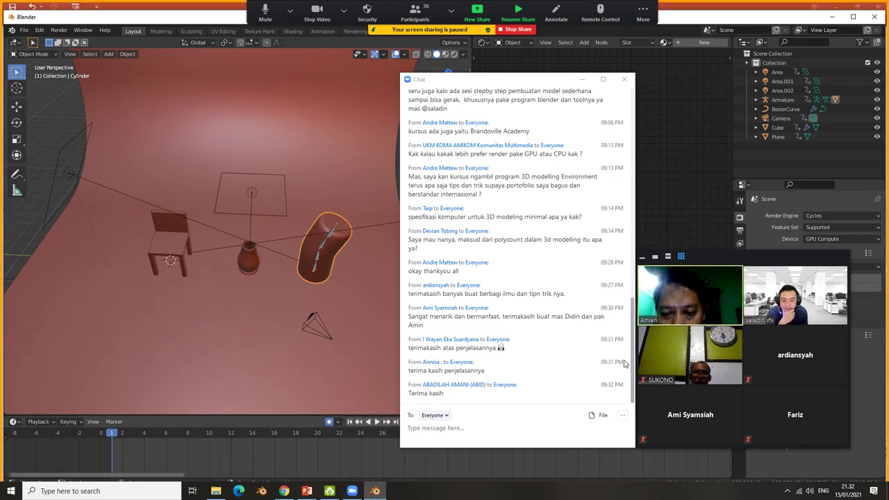
Move the meeting video panel upward and orbit the scene to a new angle
drag(765, 260, 770, 216)
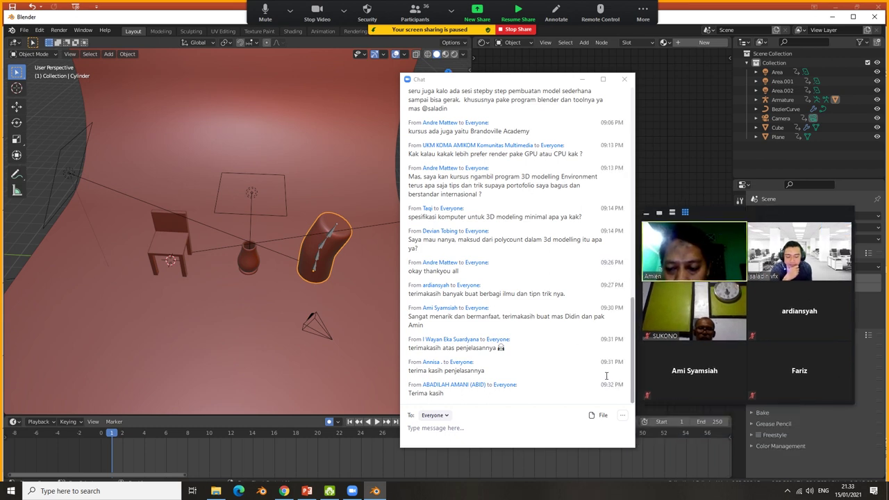
scroll(606, 376, up, 2)
scroll(606, 376, down, 2)
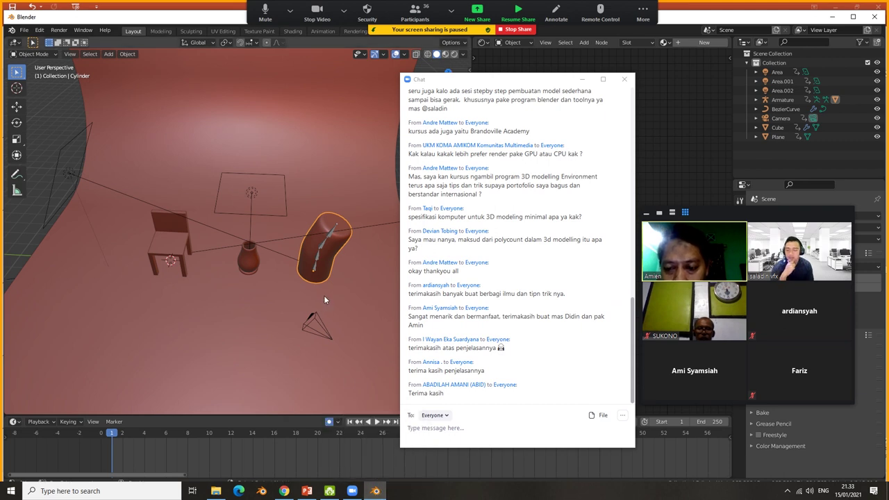
middle_drag(292, 296, 275, 283)
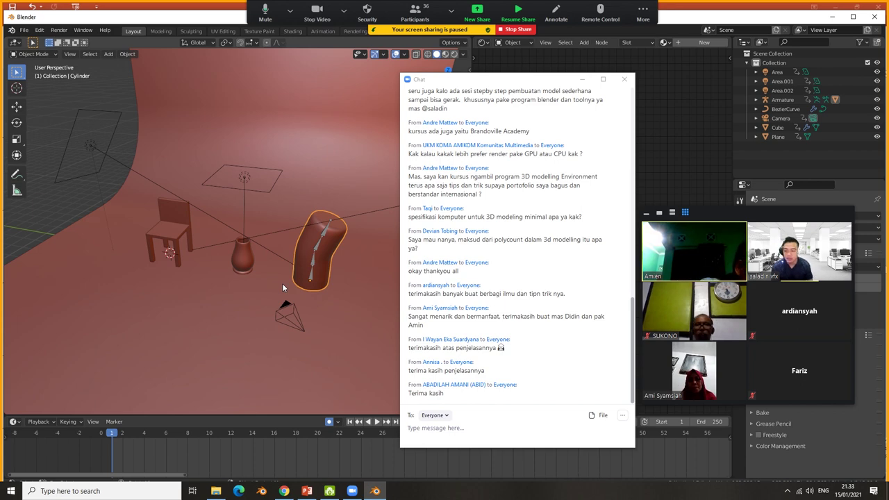
mouse_move(158, 253)
middle_down()
mouse_move(128, 255)
mouse_move(184, 260)
mouse_move(142, 265)
mouse_move(227, 309)
mouse_move(224, 301)
mouse_move(290, 310)
mouse_move(230, 298)
mouse_move(256, 334)
mouse_move(282, 340)
mouse_move(183, 261)
mouse_move(189, 266)
middle_up()
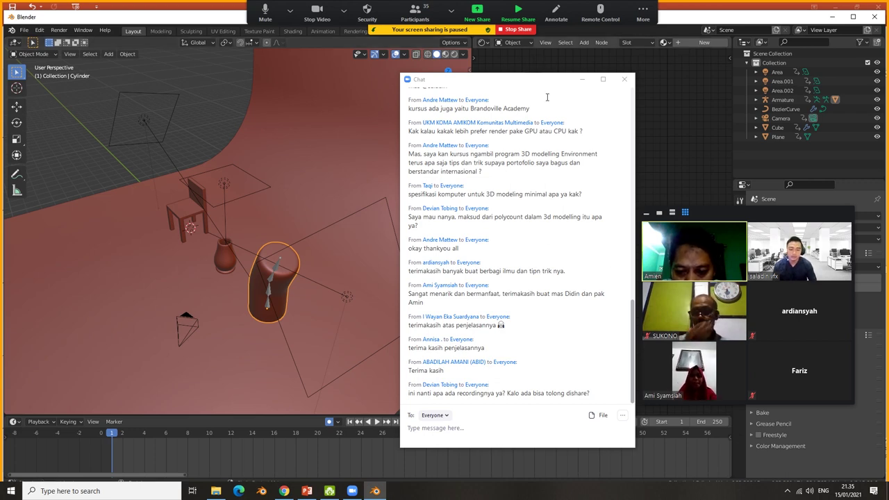
Close the Zoom chat and view the chair, vase and bent cylinder in rendered shading from a slightly orbited angle
click(624, 78)
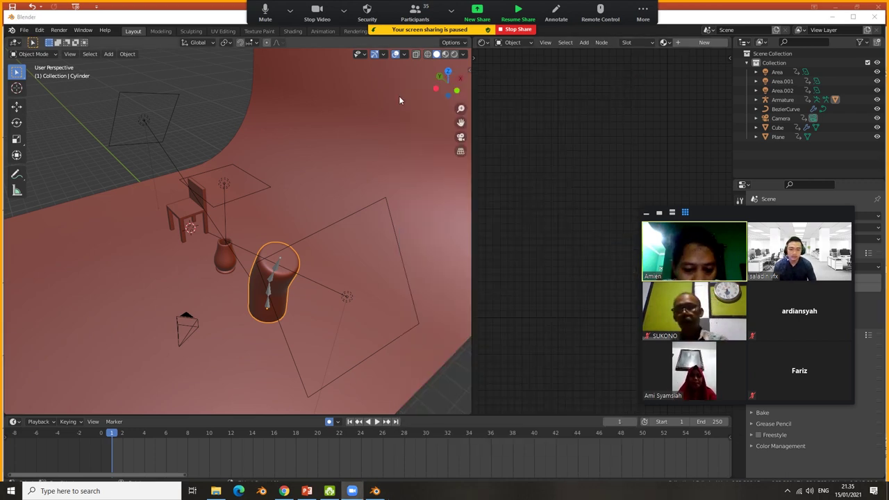
click(455, 54)
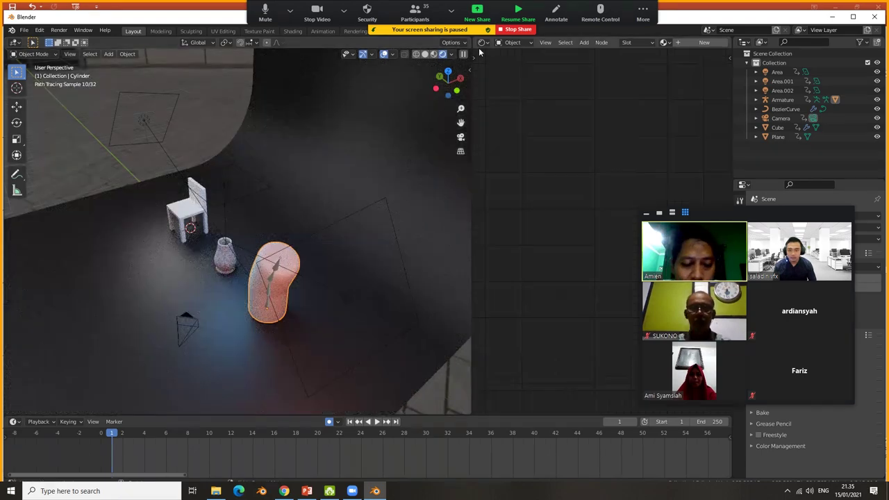
middle_drag(174, 259, 205, 257)
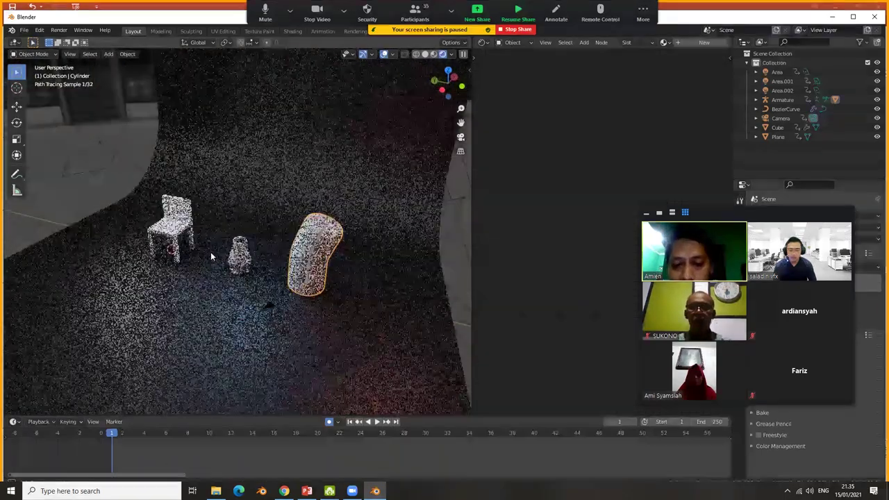
mouse_move(731, 210)
mouse_down()
mouse_move(596, 144)
mouse_move(594, 130)
mouse_up()
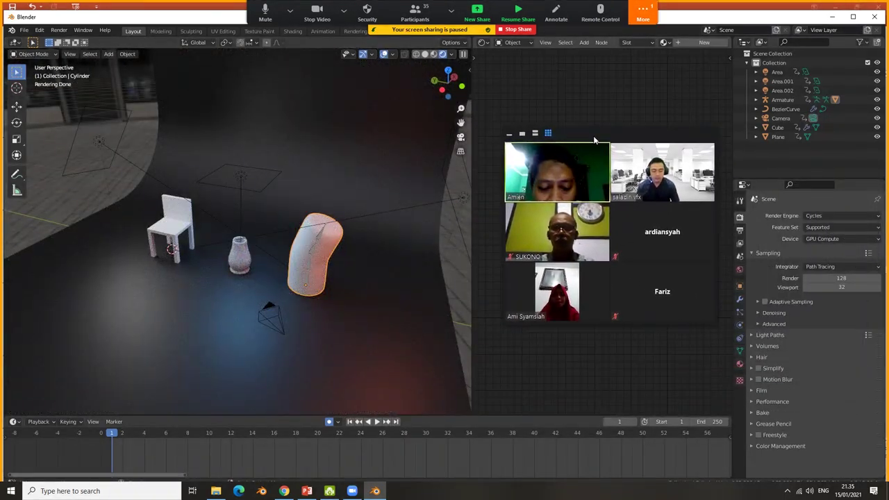
middle_drag(347, 254, 283, 278)
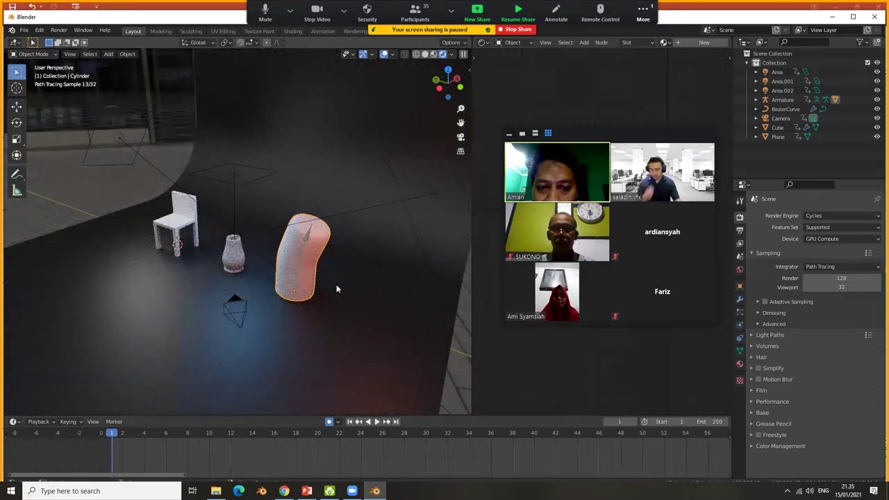
Zoom in on the rendered scene, then stop the Zoom screen share
scroll(333, 283, up, 1)
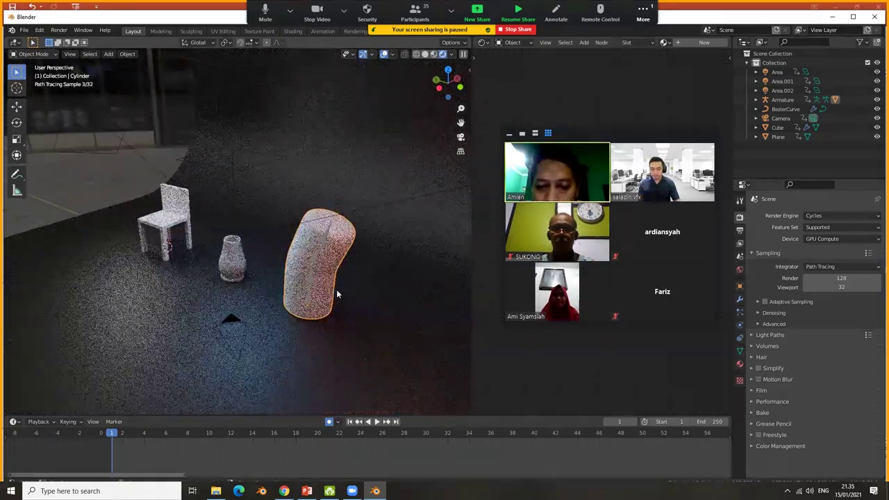
scroll(334, 288, up, 2)
scroll(335, 290, down, 2)
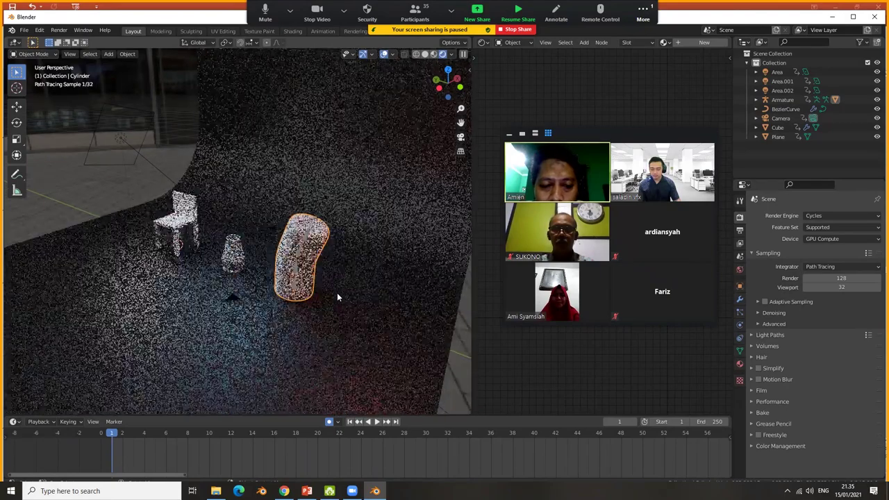
scroll(337, 293, up, 2)
scroll(337, 295, down, 2)
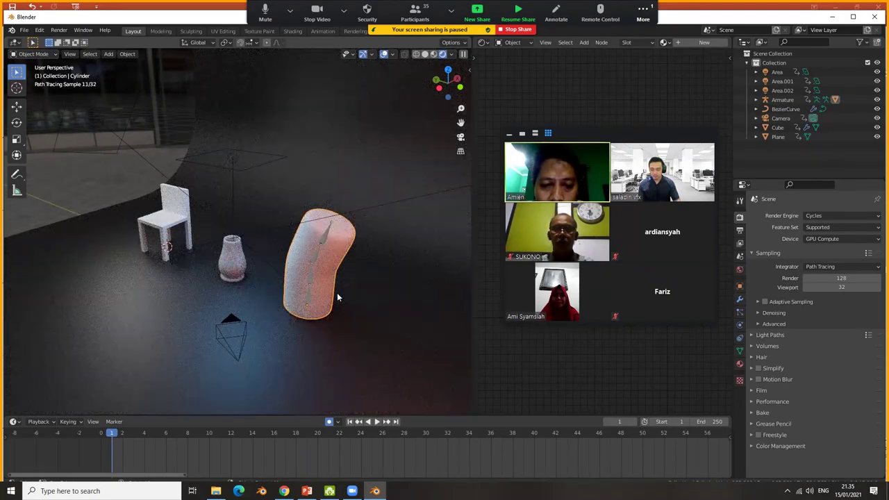
scroll(337, 292, up, 2)
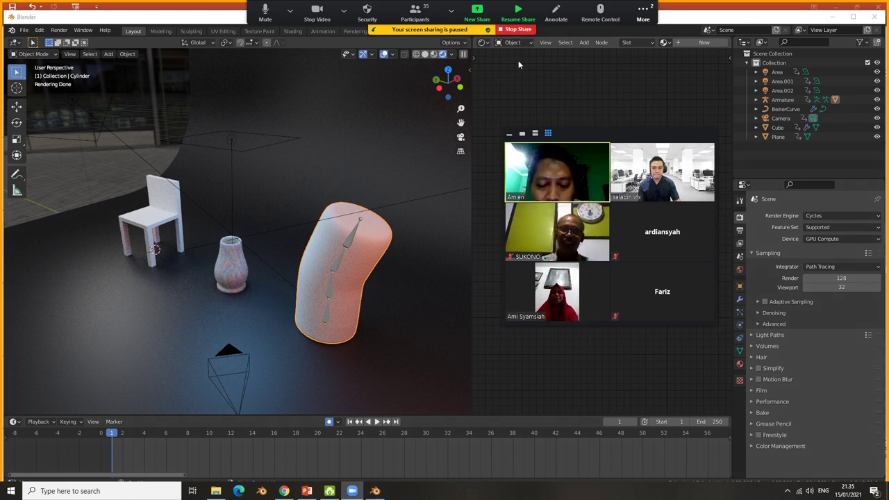
click(516, 29)
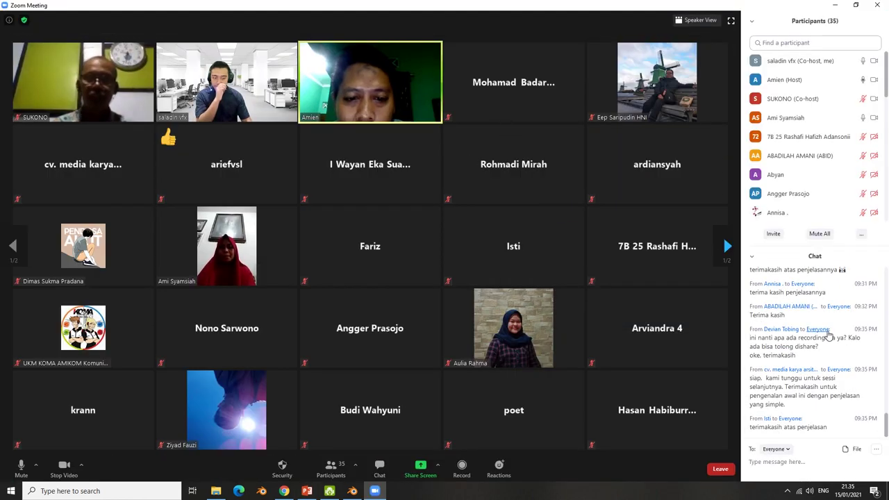